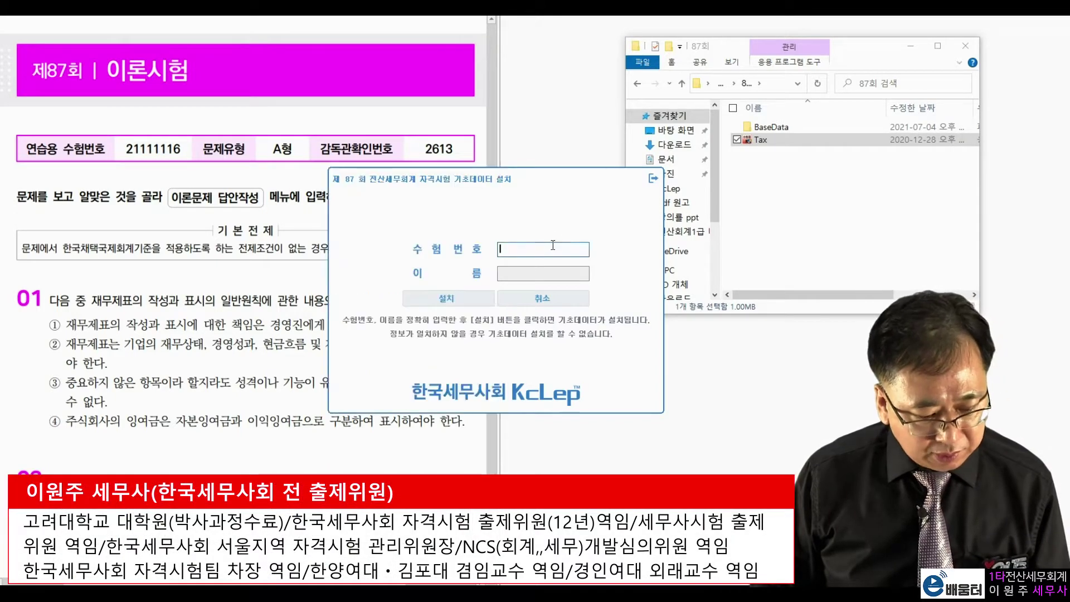
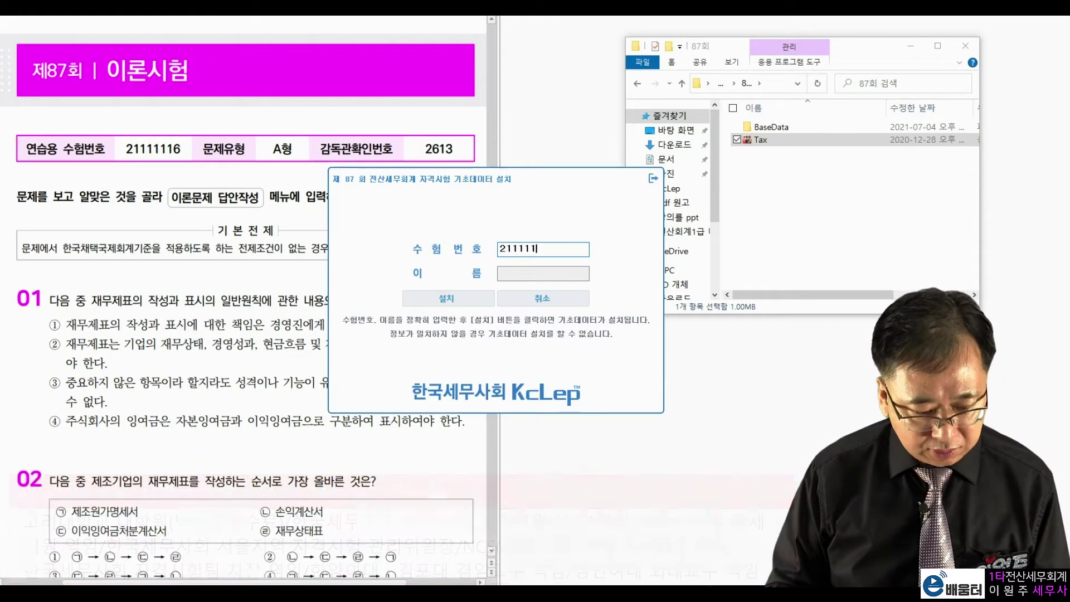
Step: Enter the examinee number and name, then install the 87th exam's base data
key(Tab)
click(481, 297)
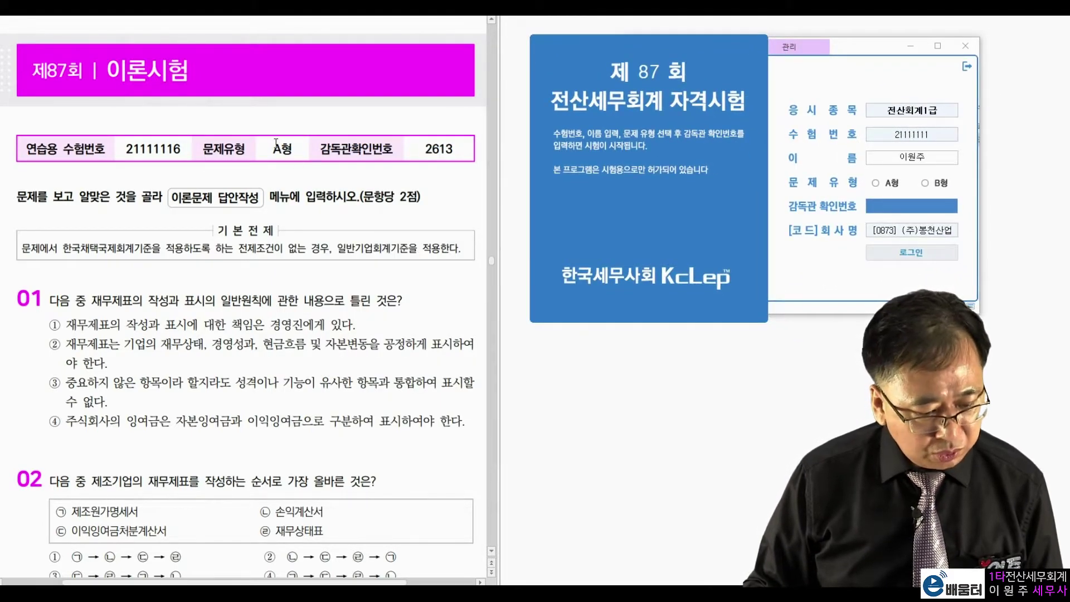
Step: Log in as exam type A with the supervisor confirmation number, placing KcLep beside the question paper
double_click(280, 148)
drag(422, 151, 456, 151)
key(ctrl+c)
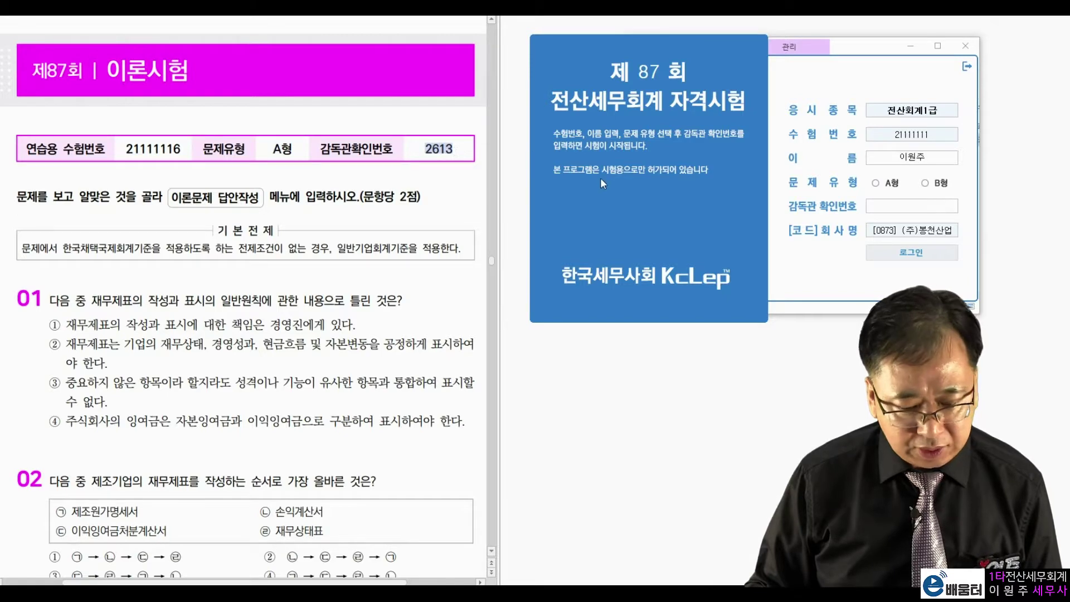
click(875, 184)
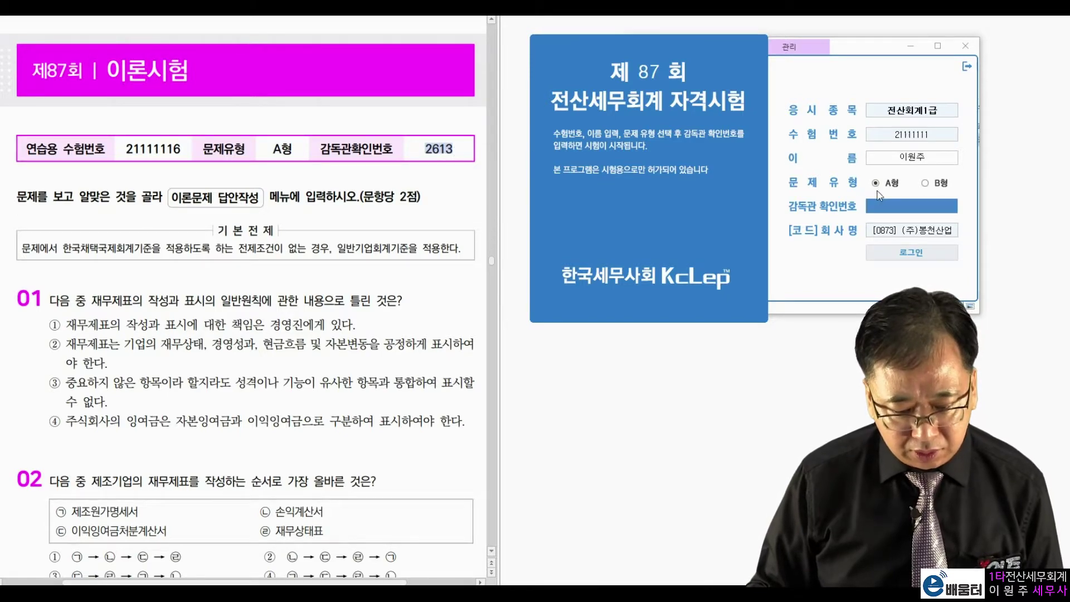
key(ctrl+v)
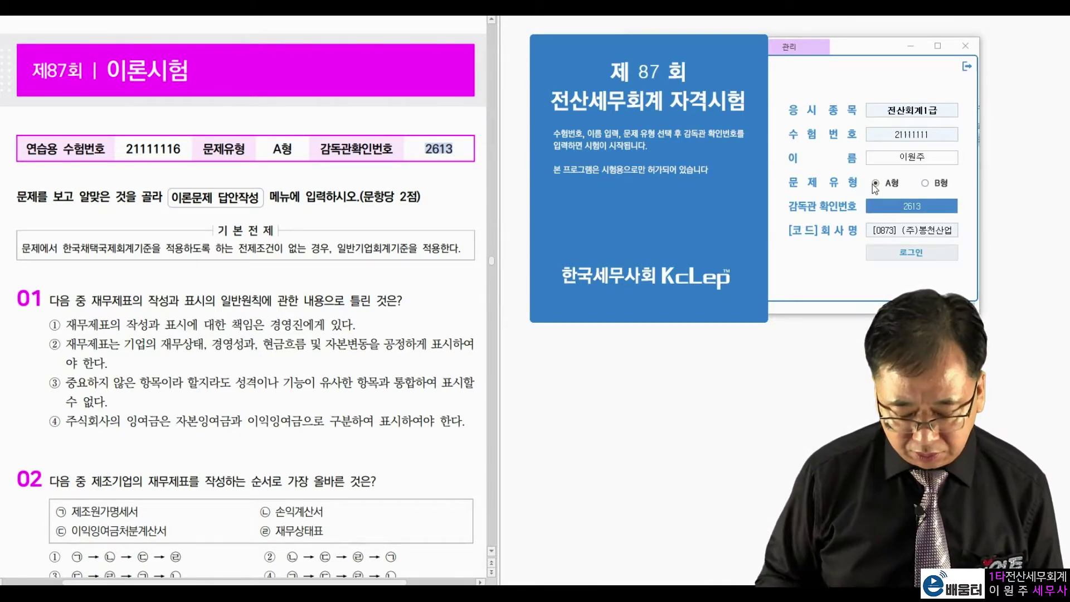
key(Return)
drag(611, 90, 913, 38)
click(284, 324)
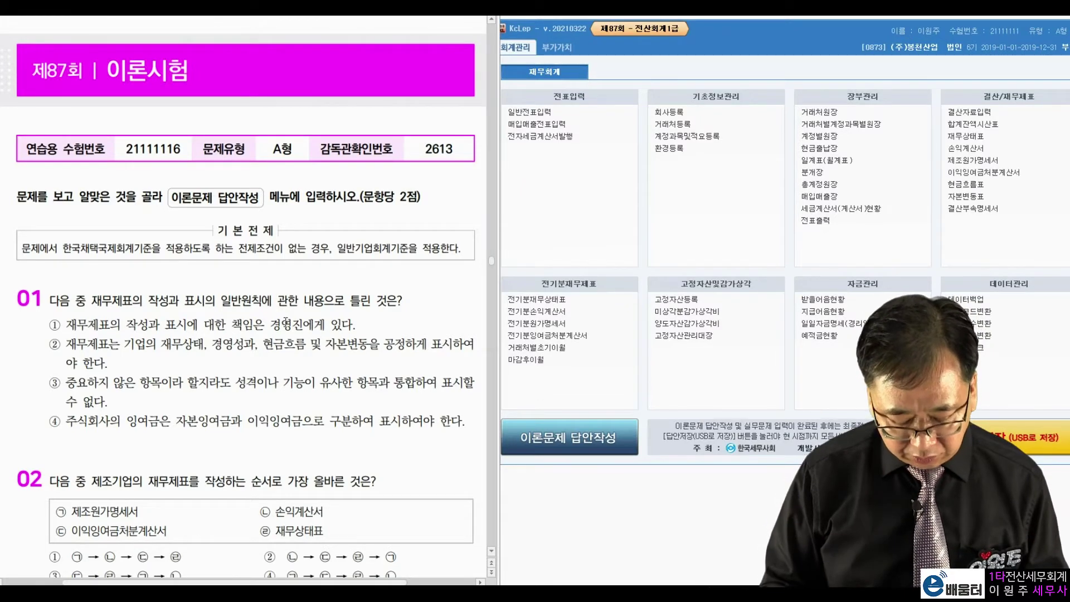
Step: Read question 1's 450,000 sales-equipment repair error, then open 전기분원가명세서 beside the question paper
scroll(286, 322, down, 20)
scroll(286, 322, down, 5)
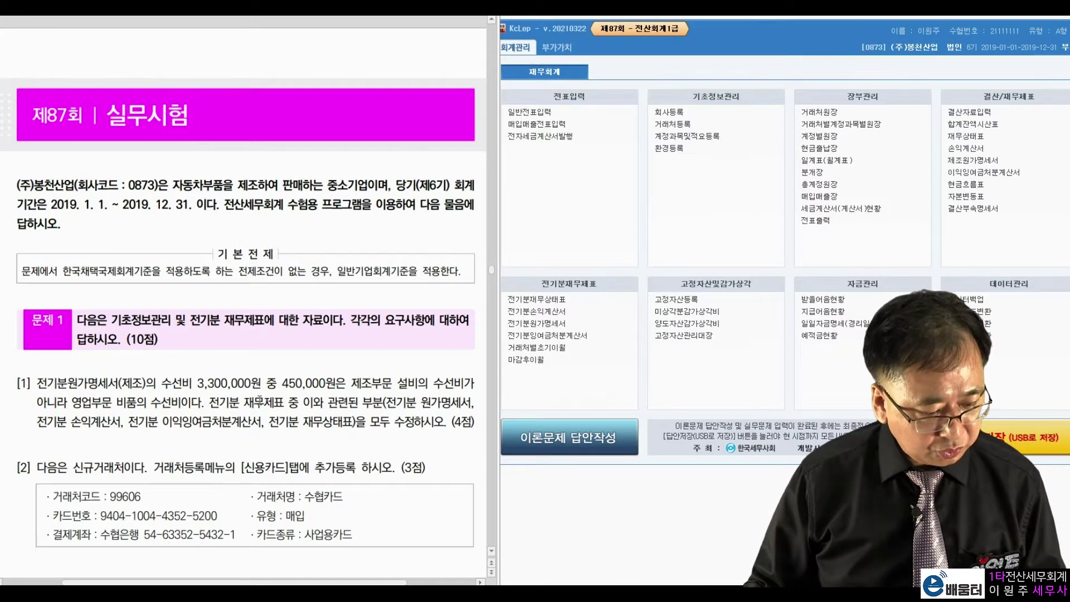
scroll(262, 396, down, 3)
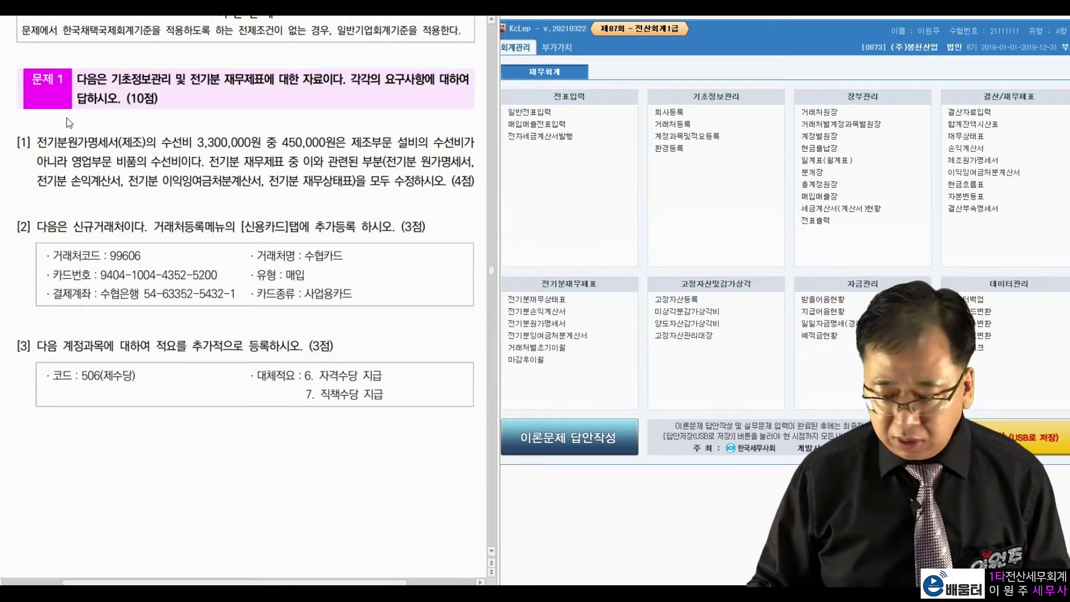
drag(35, 142, 322, 146)
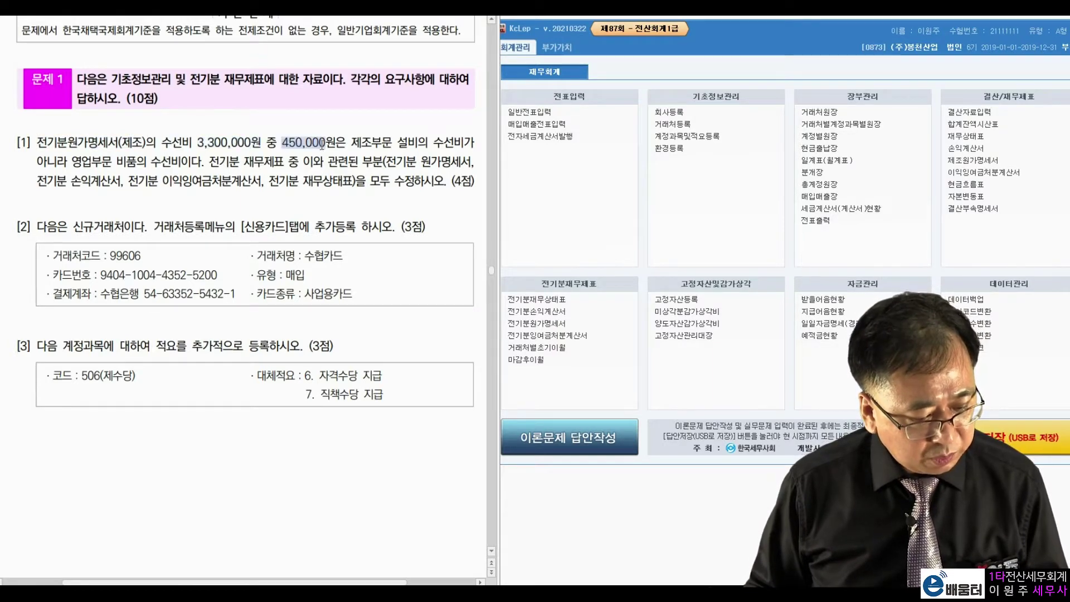
click(407, 144)
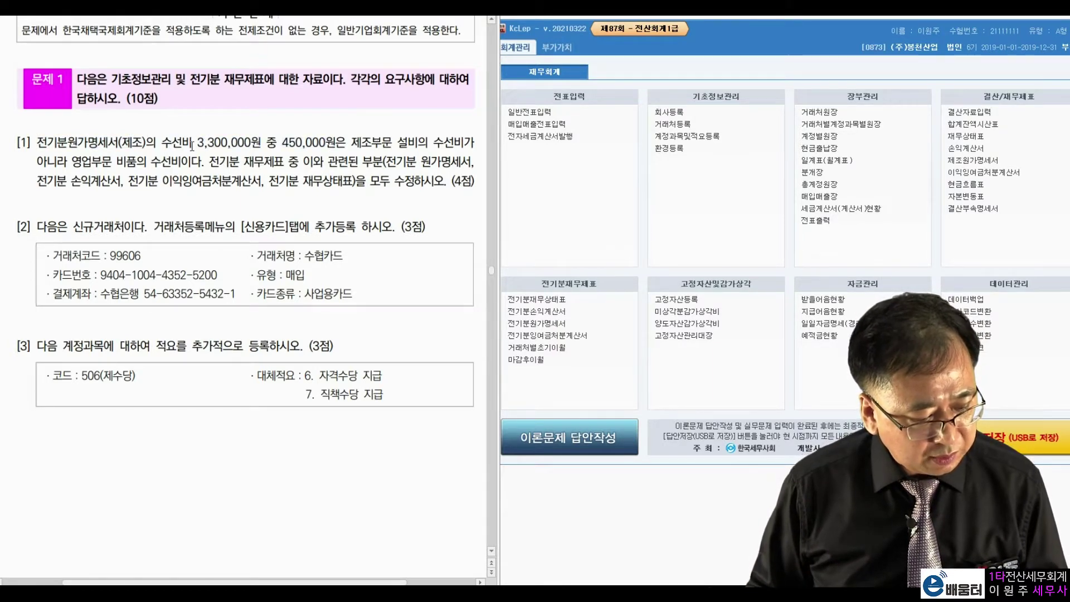
drag(71, 163, 180, 164)
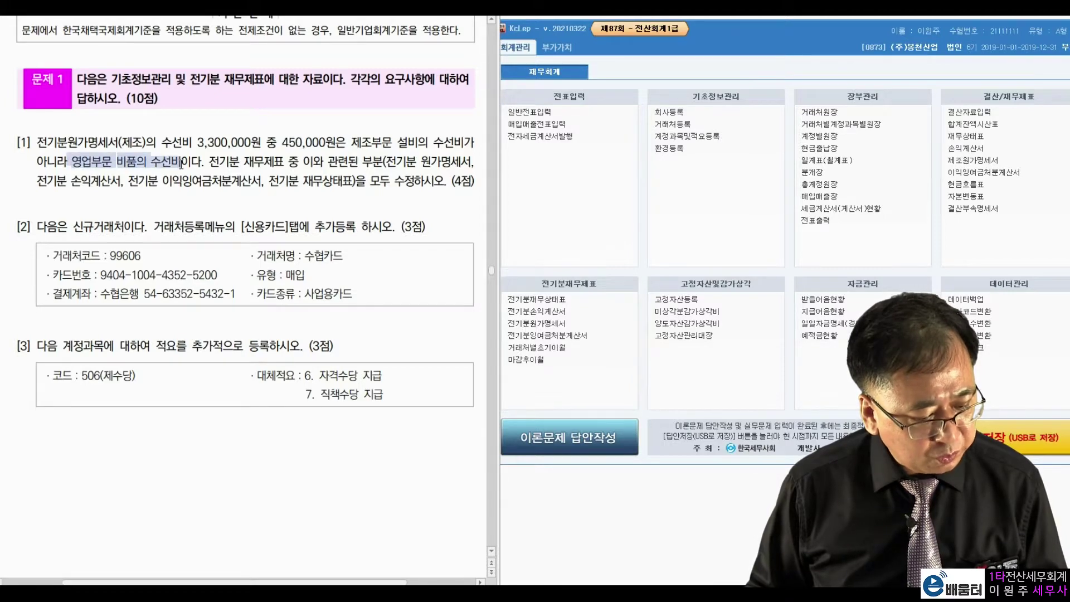
click(221, 145)
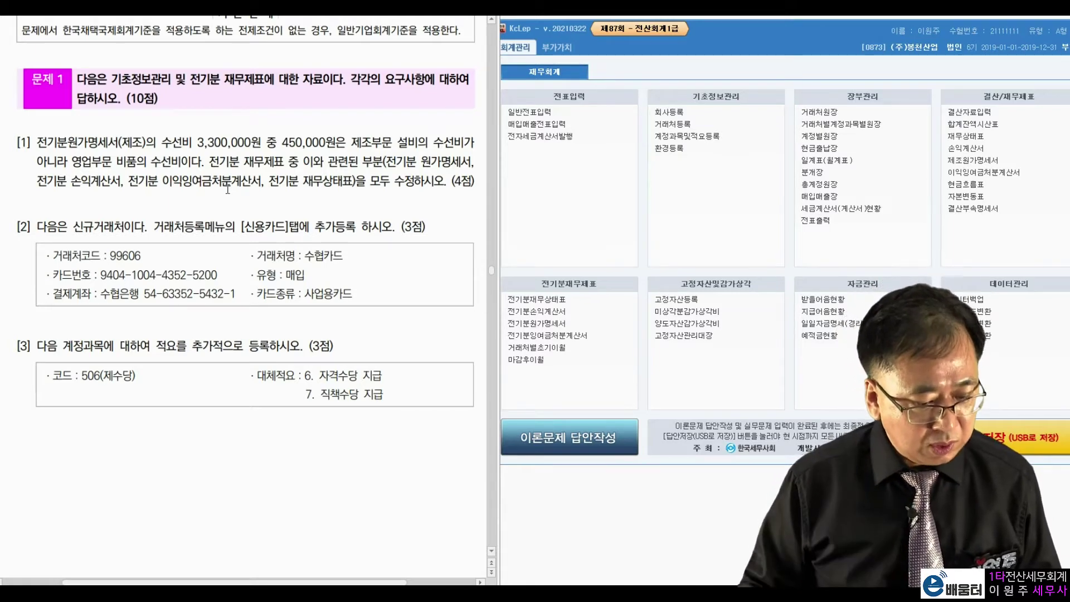
drag(283, 143, 337, 147)
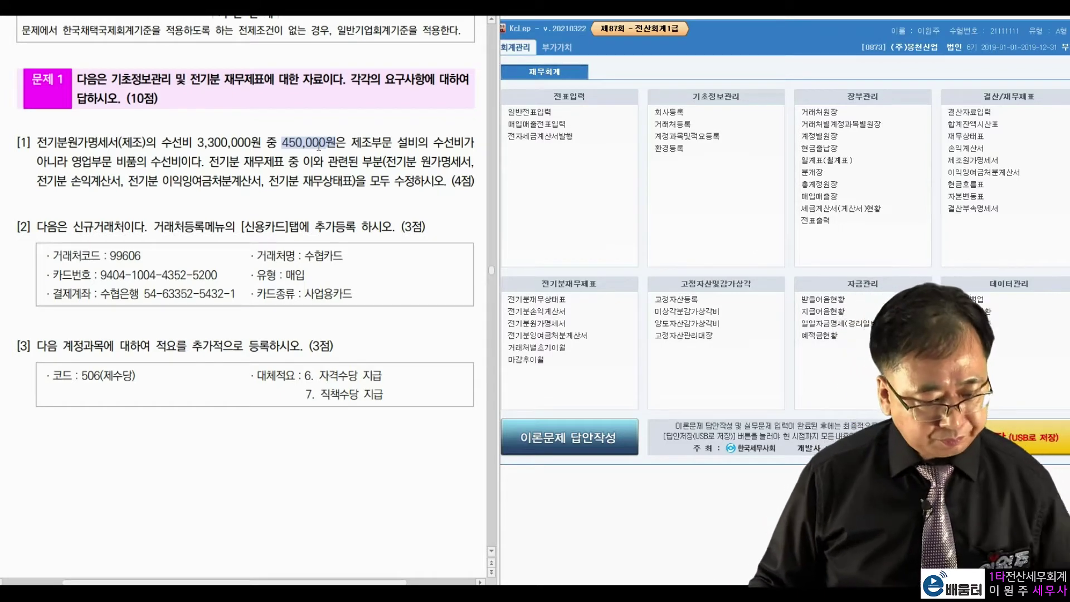
click(542, 325)
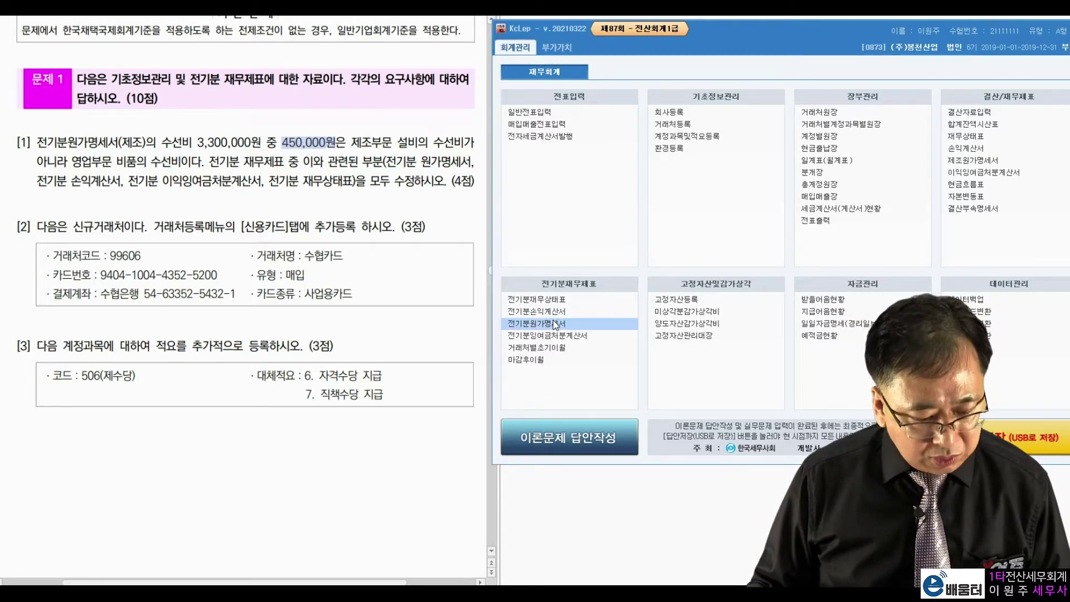
drag(337, 4, 900, 49)
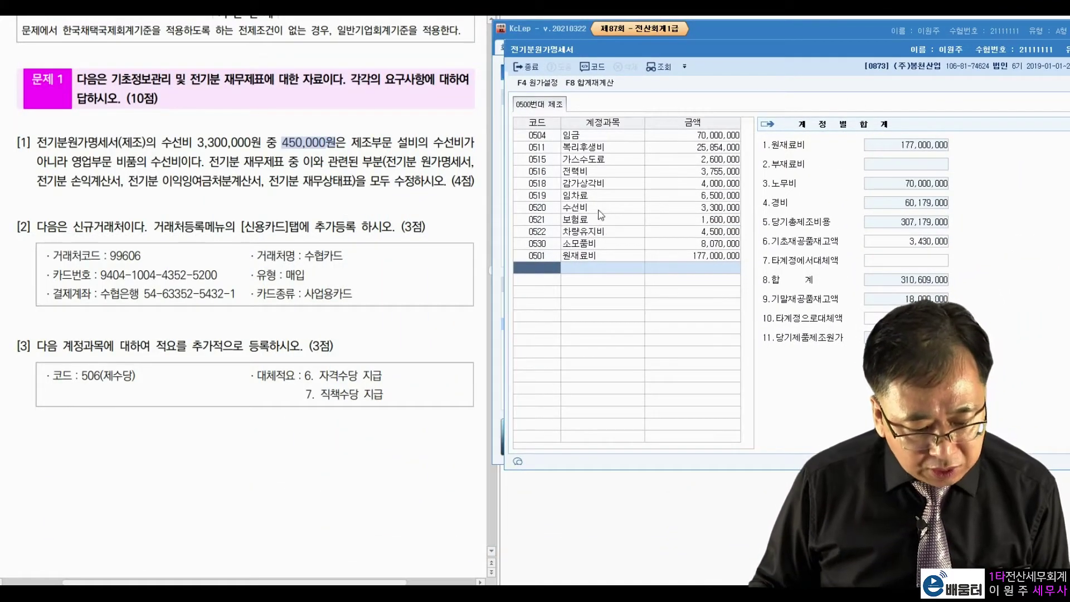
Step: Enter 2,850,000 for 0520 수선비, lowering 당기제품제조원가 to 291,959,000
click(657, 208)
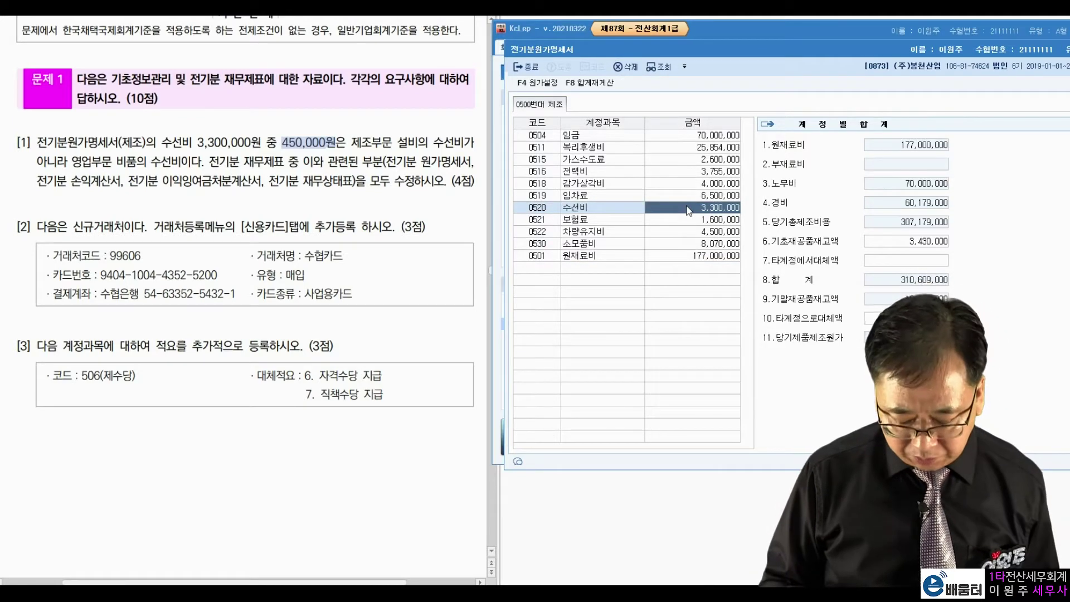
text(2,850,000)
key(Return)
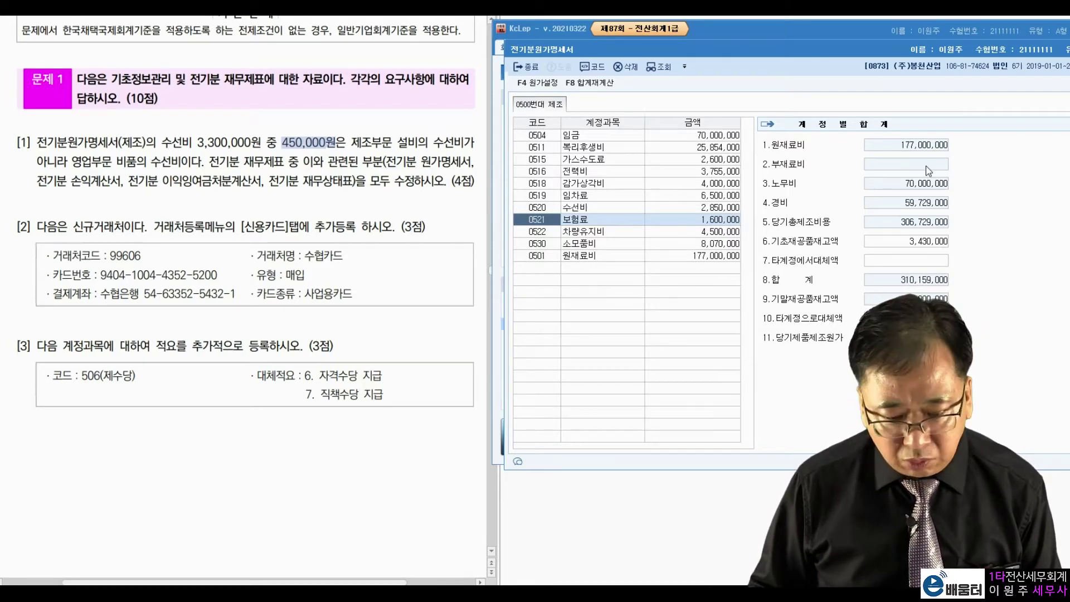
drag(905, 45, 239, 207)
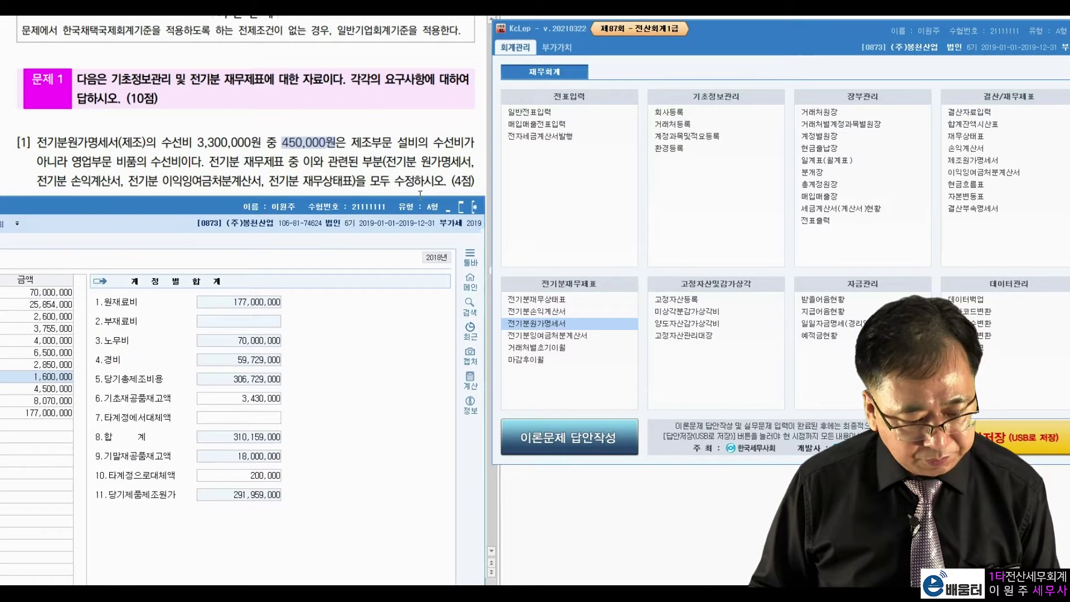
Step: In 전기분손익계산서, set 0820 수선비 to 3,650,000 and bring up 0455's 매출원가 breakdown
click(539, 311)
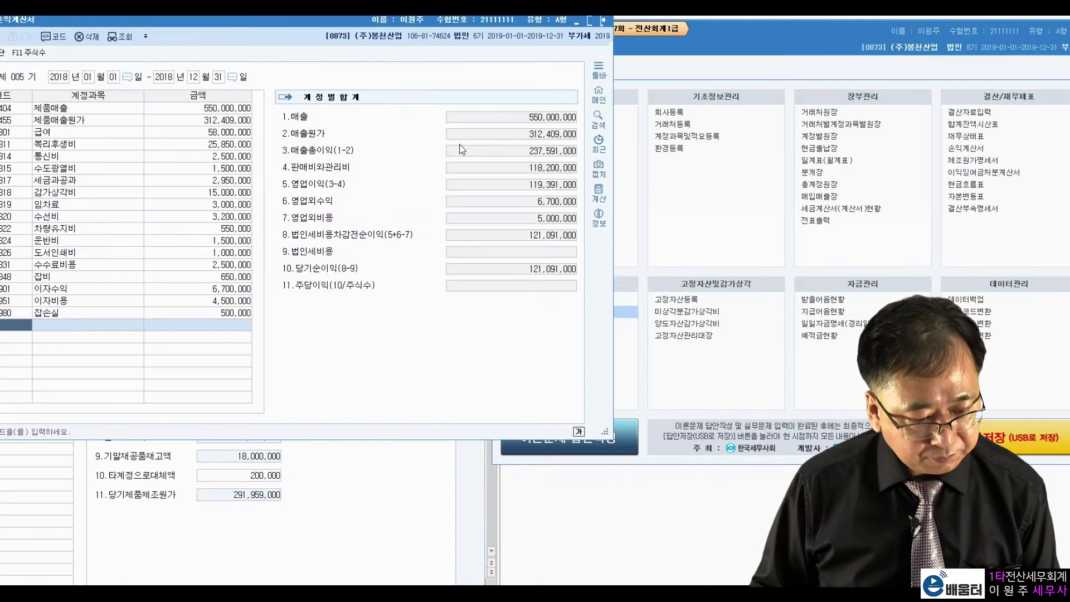
drag(369, 23, 892, 79)
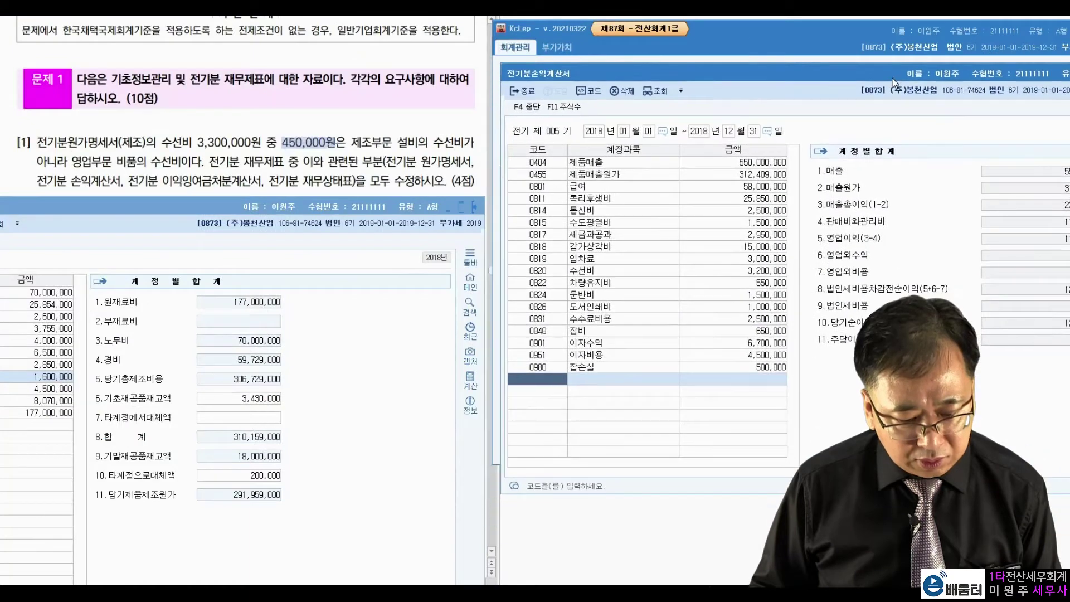
click(634, 274)
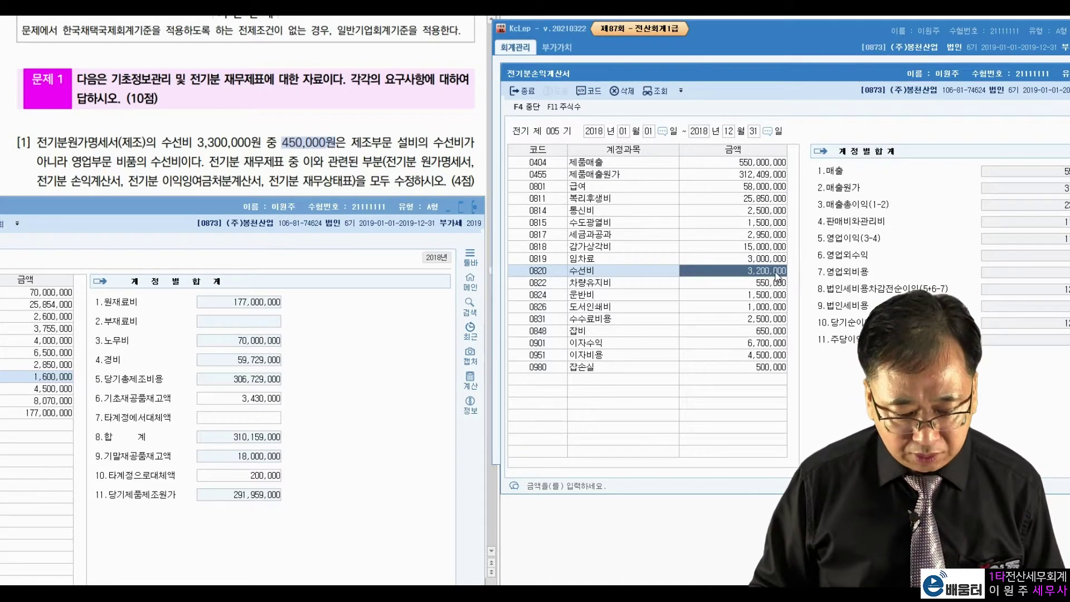
text(3,650)
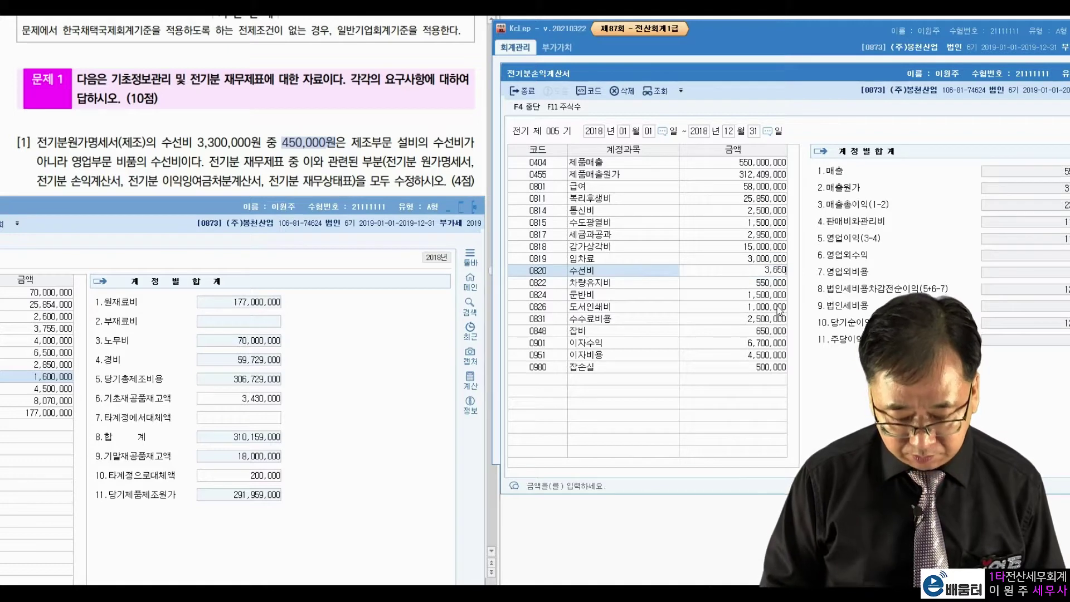
text(,000)
key(Return)
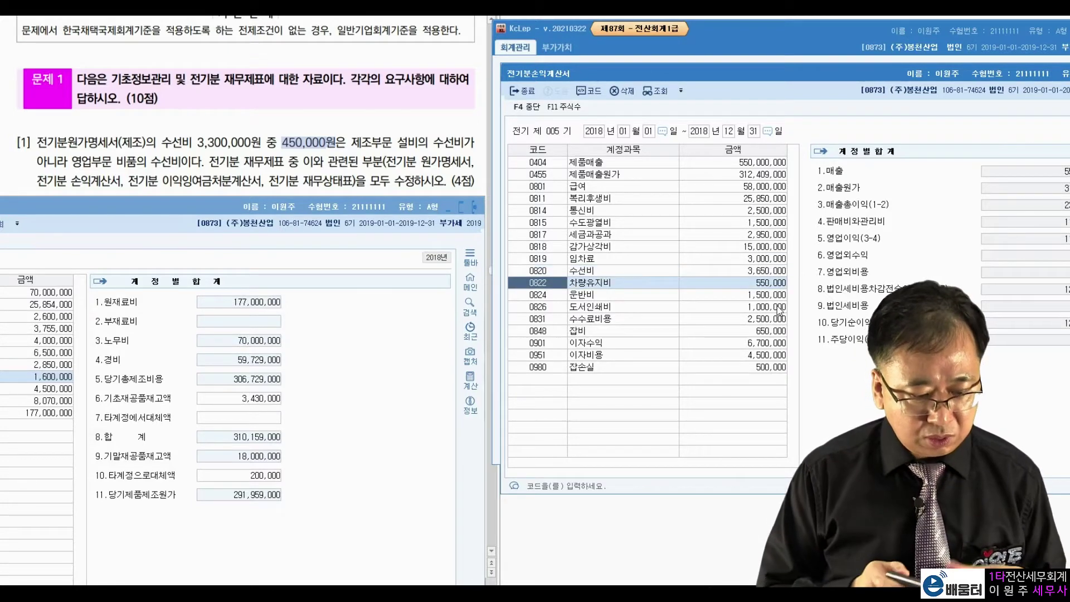
drag(397, 208, 396, 96)
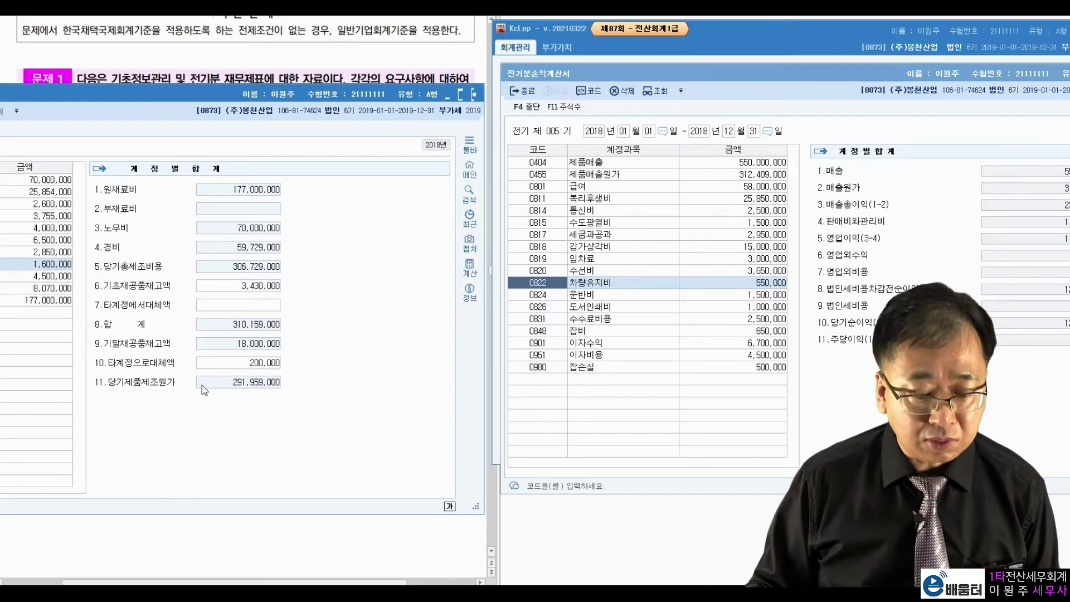
click(734, 176)
Step: Replace 당기제품제조원가 with 291,959,000 in the 매출원가 breakdown, making 제품매출원가 311,959,000
drag(769, 173, 571, 204)
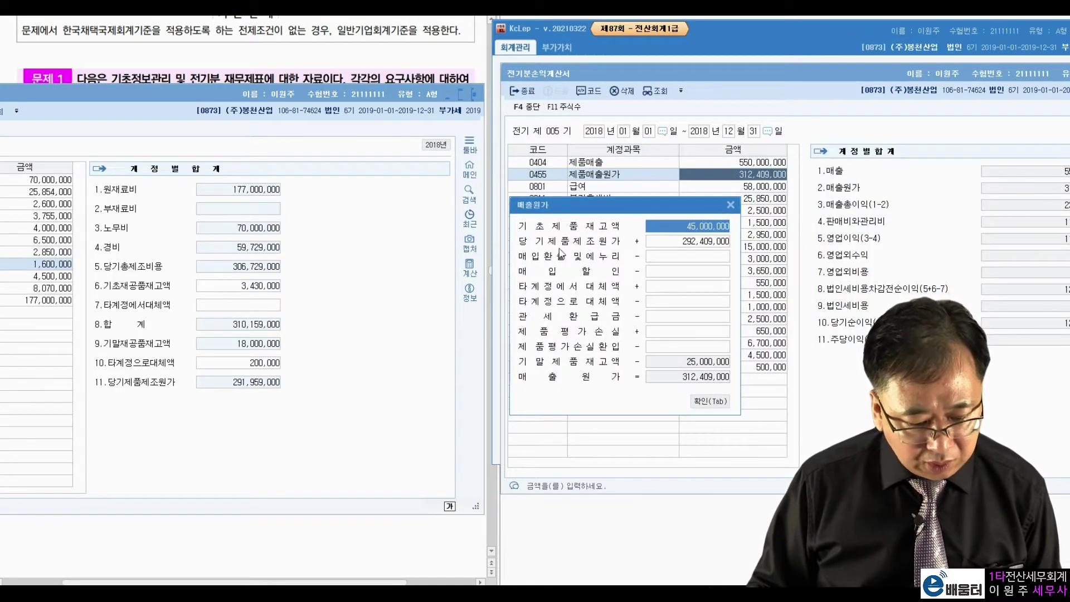
click(234, 388)
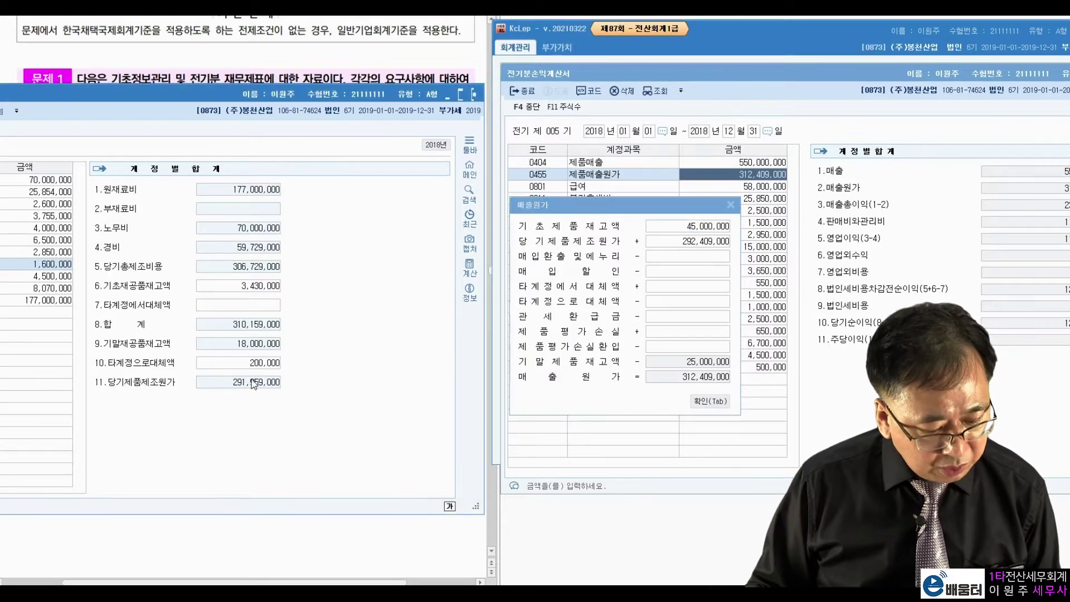
click(681, 244)
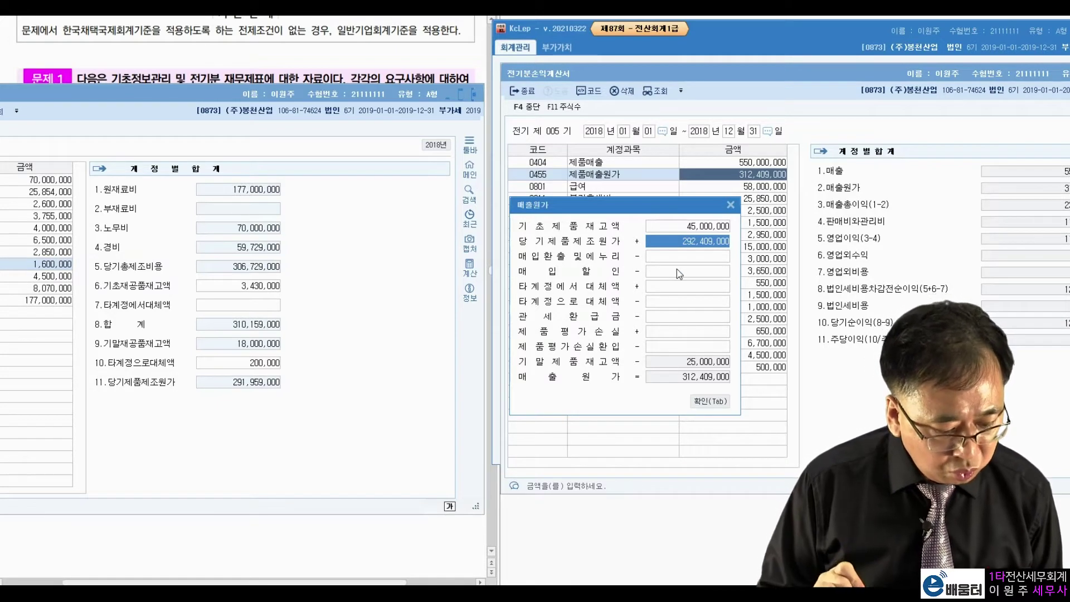
text(291,959,000)
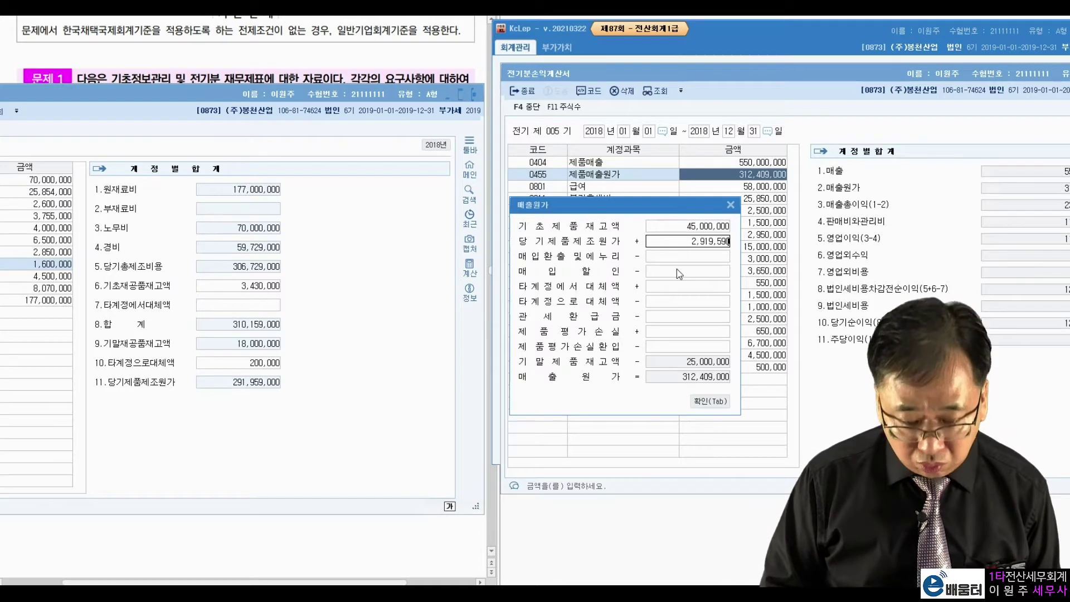
key(Return)
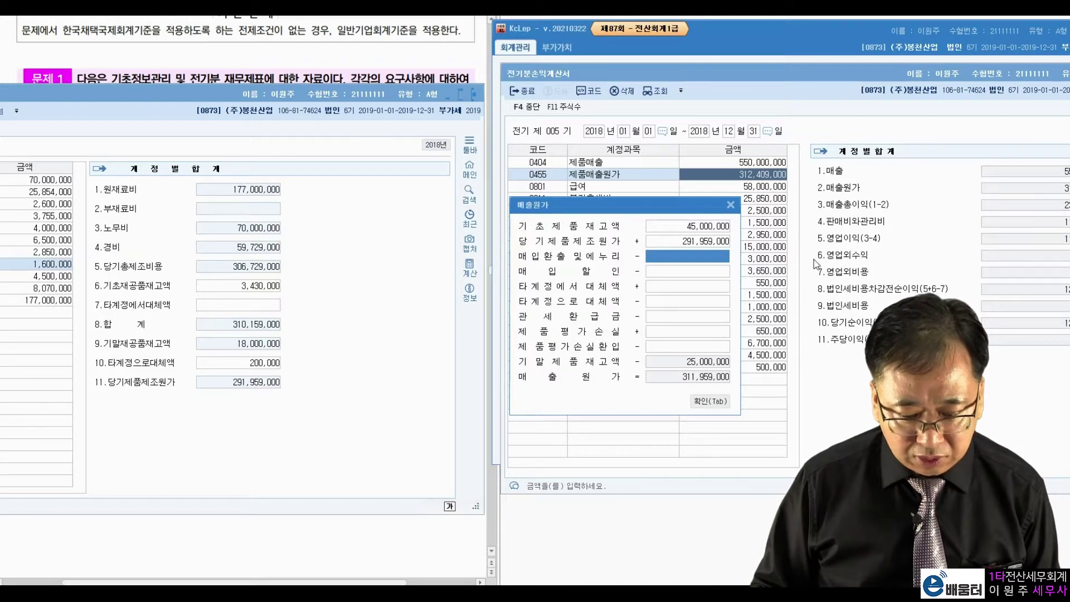
click(711, 402)
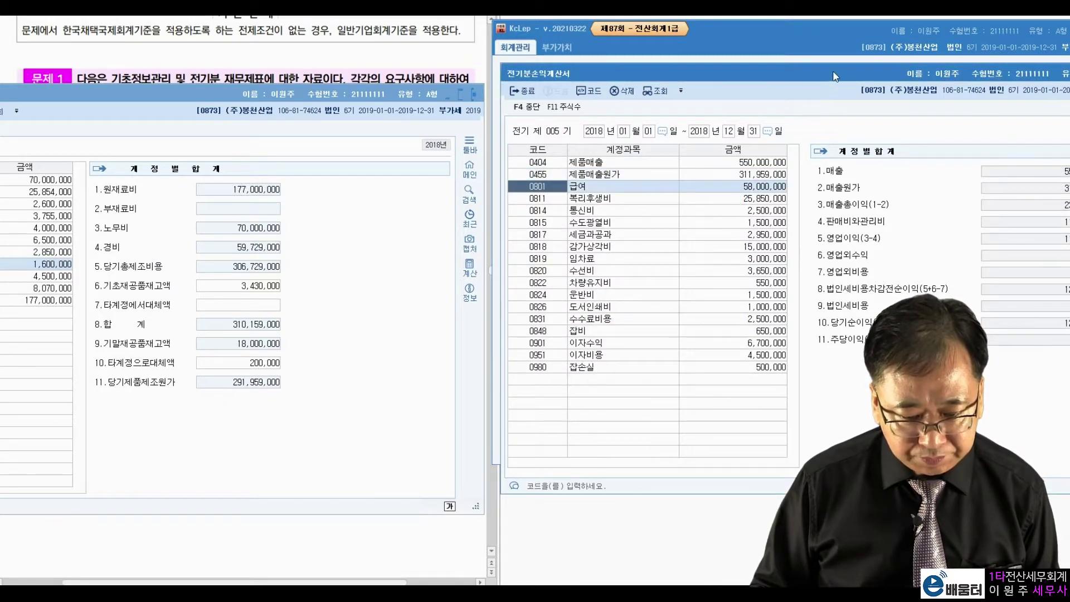
drag(830, 94, 754, 94)
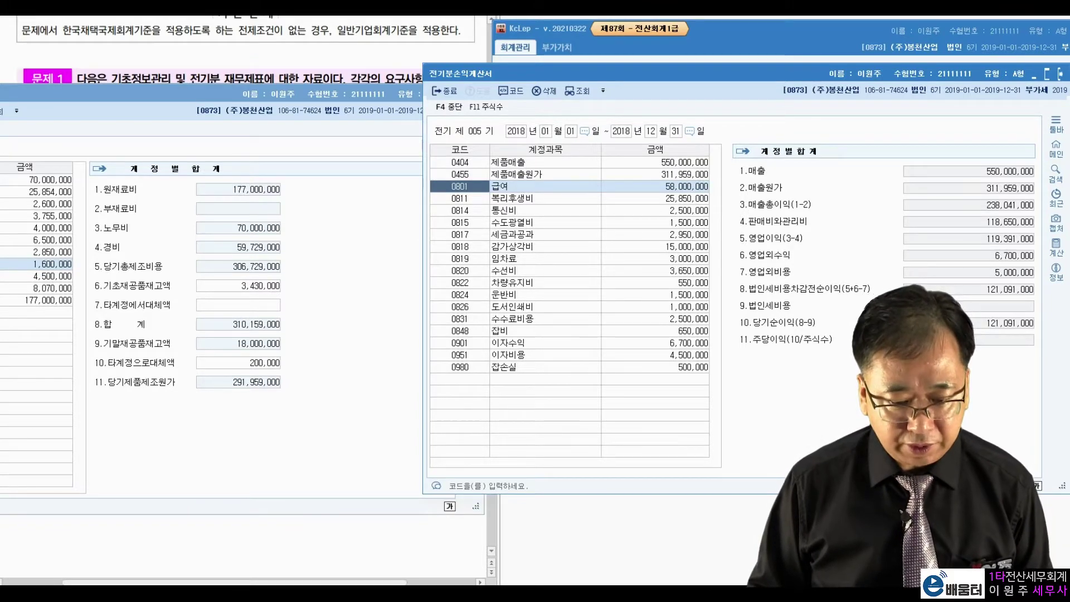
drag(885, 73, 273, 96)
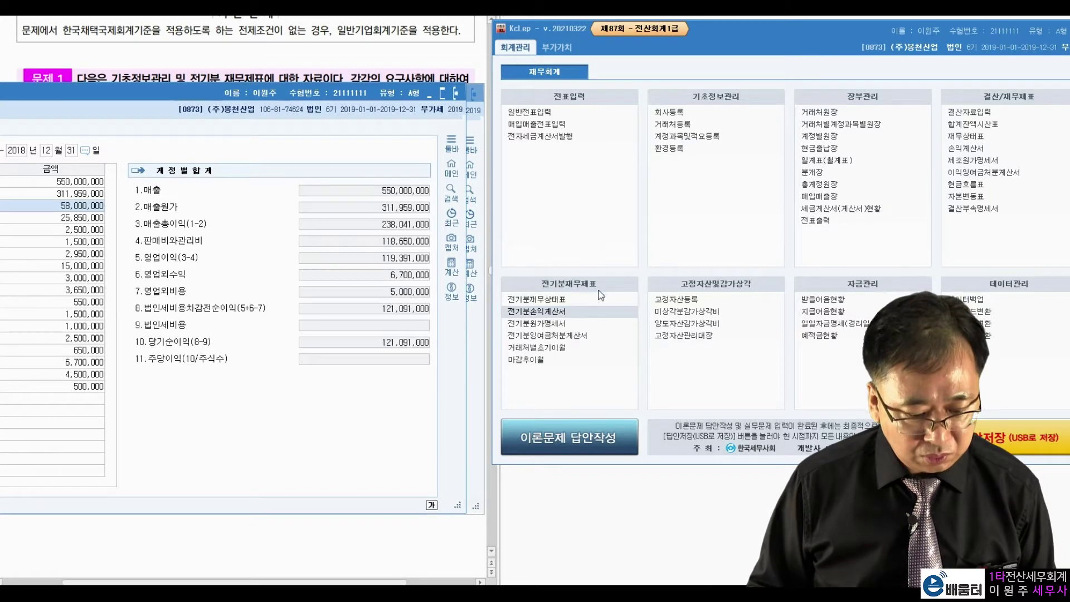
Step: Open 전기분잉여금처분계산서 and compare its net income with the income statement
click(567, 336)
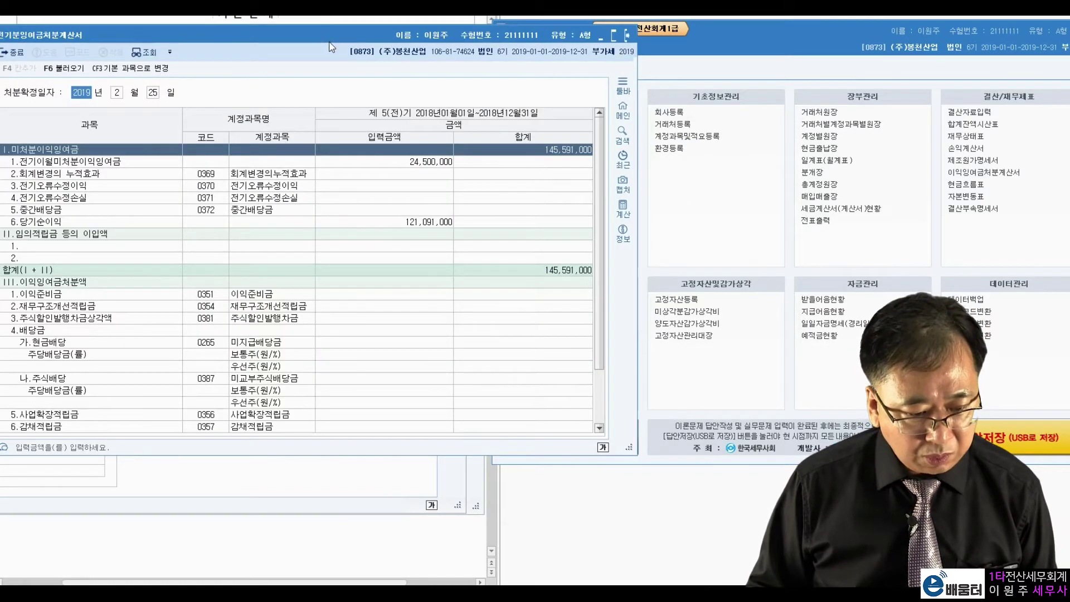
drag(329, 37, 799, 55)
click(888, 238)
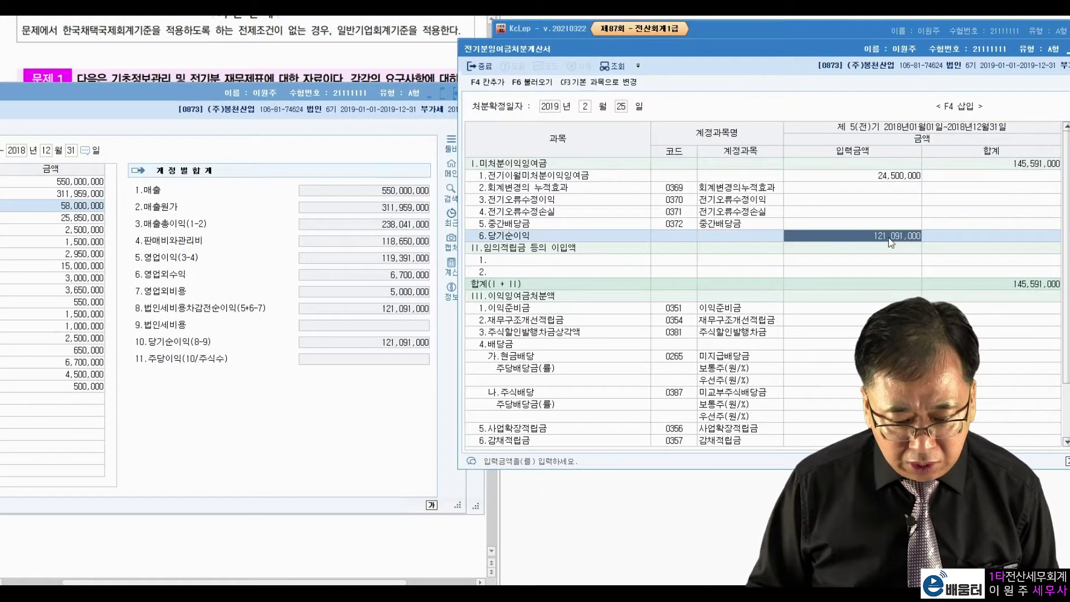
click(416, 336)
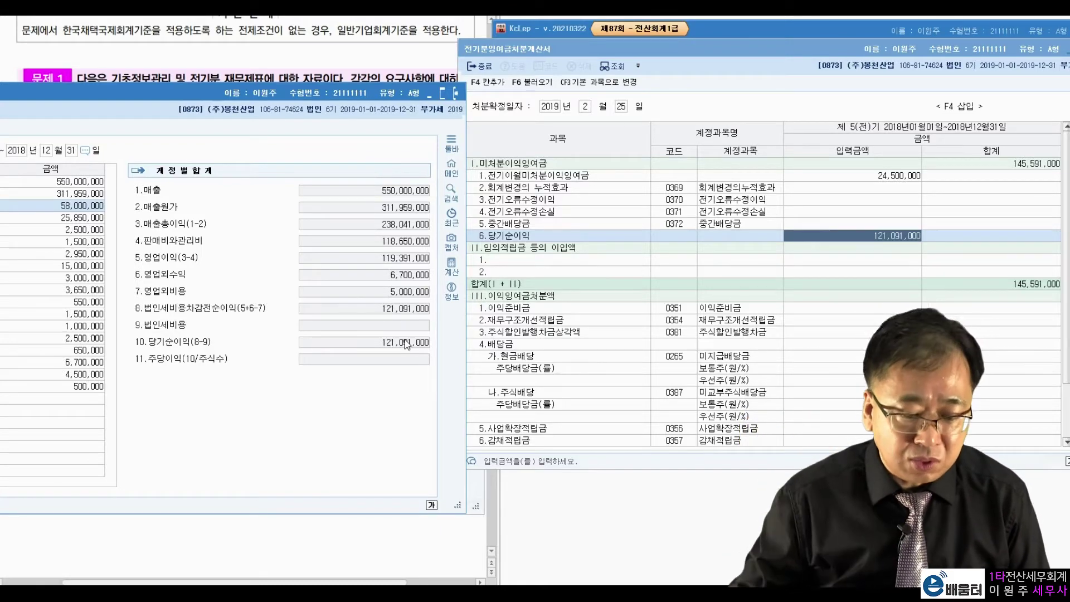
click(854, 235)
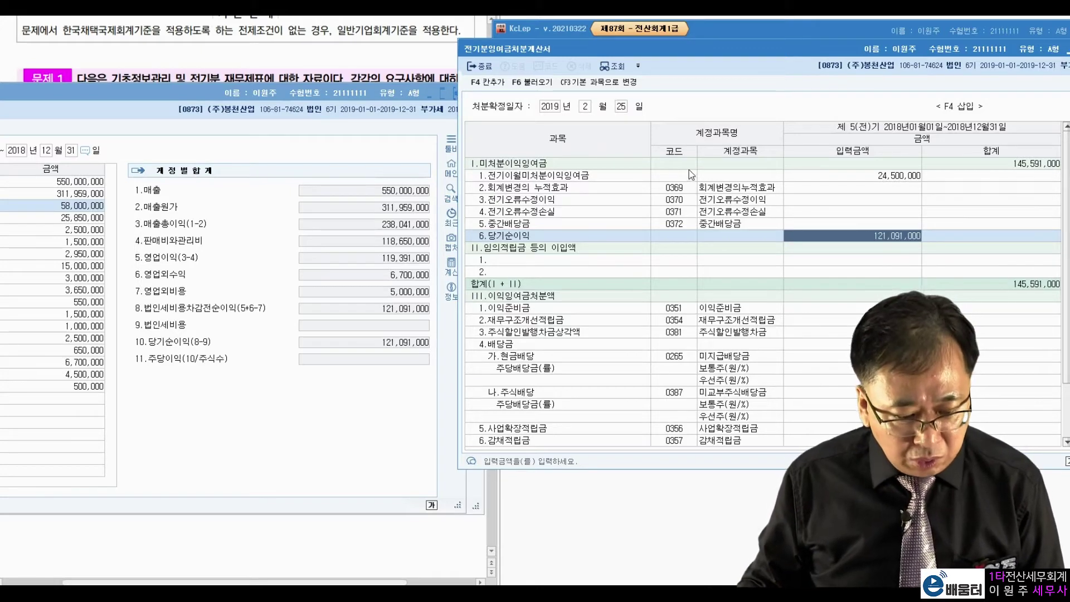
click(580, 163)
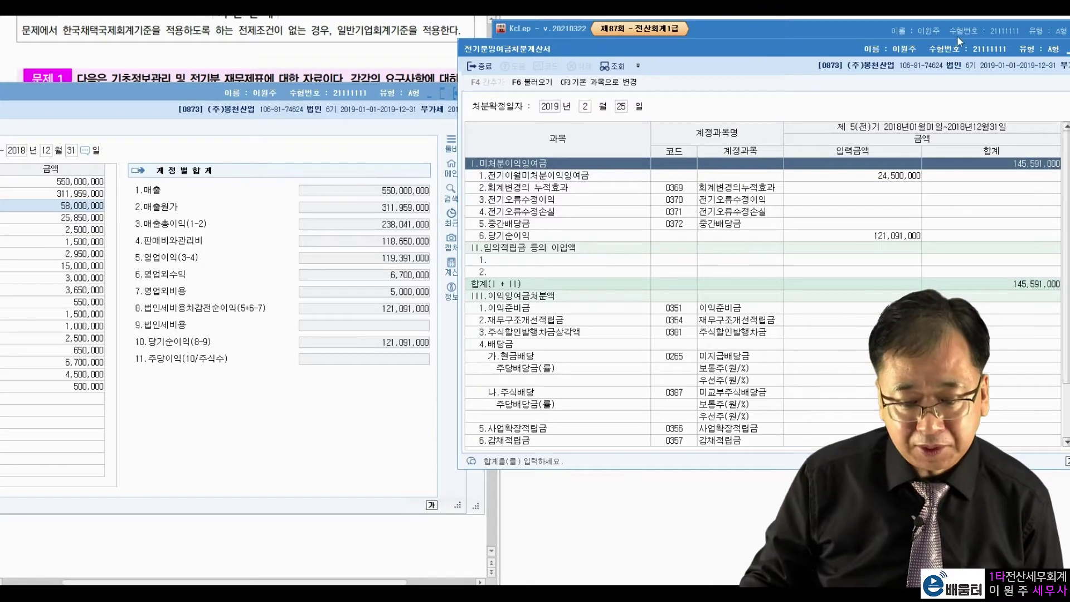
drag(932, 45, 505, 147)
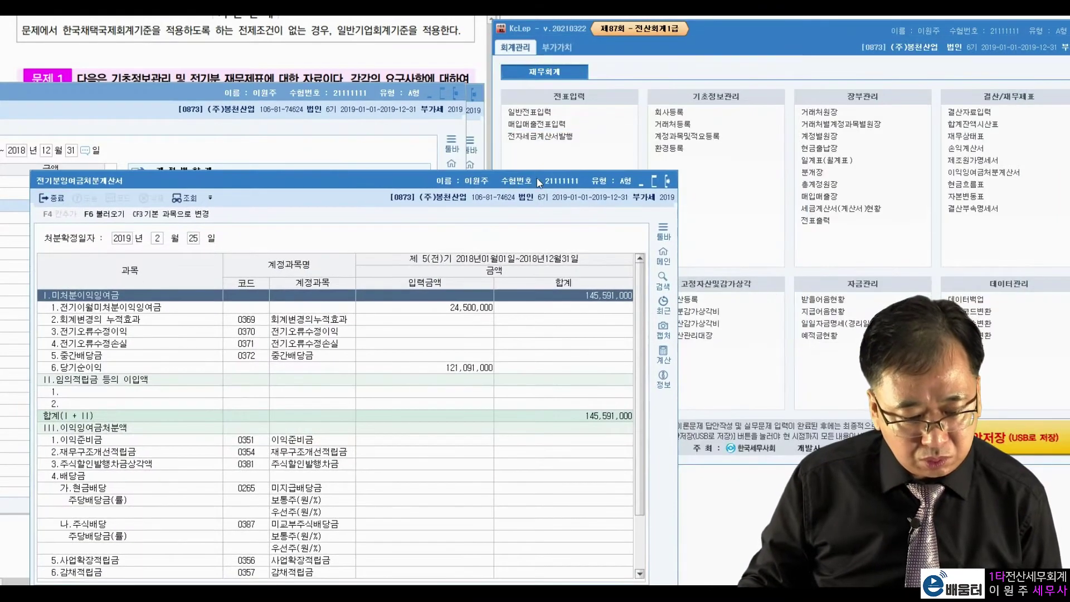
drag(152, 180, 224, 64)
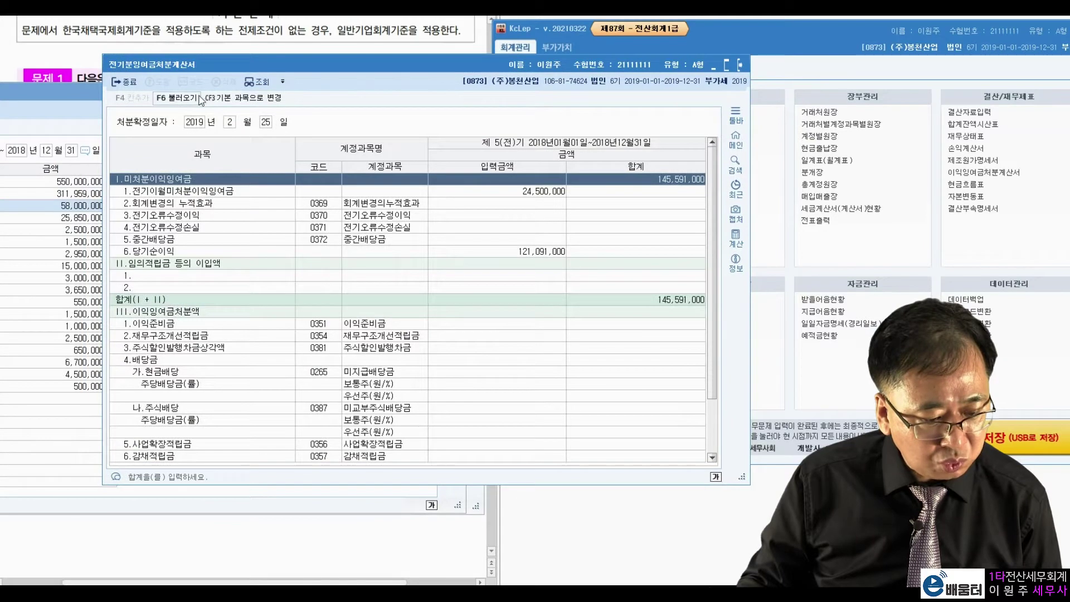
Step: Reload 당기순이익 121,091,000 via 불러오기, giving 미처분이익잉여금 145,591,000
click(543, 257)
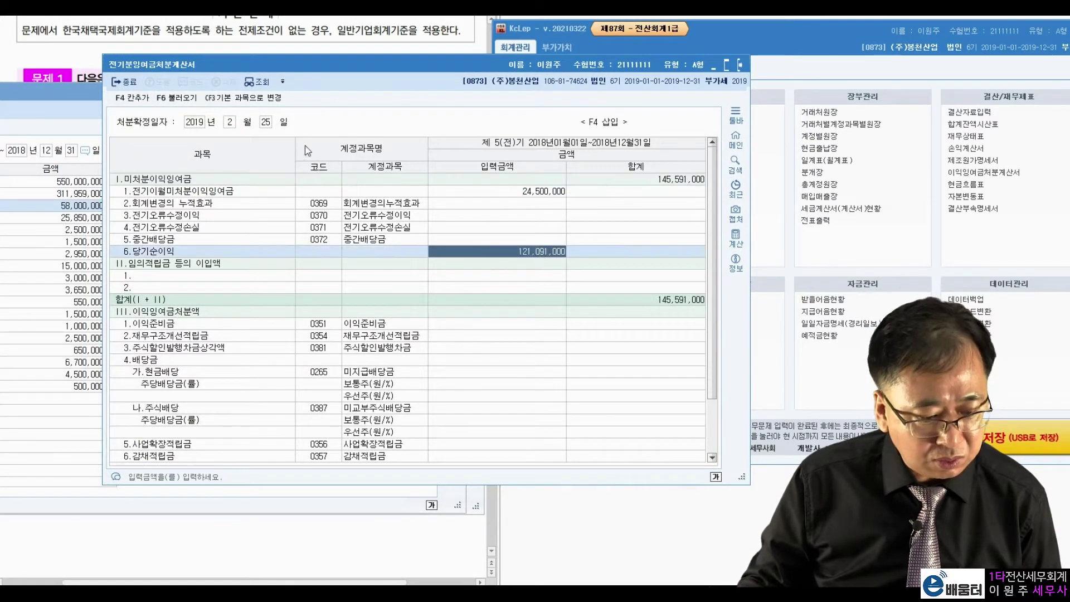
click(177, 97)
click(467, 290)
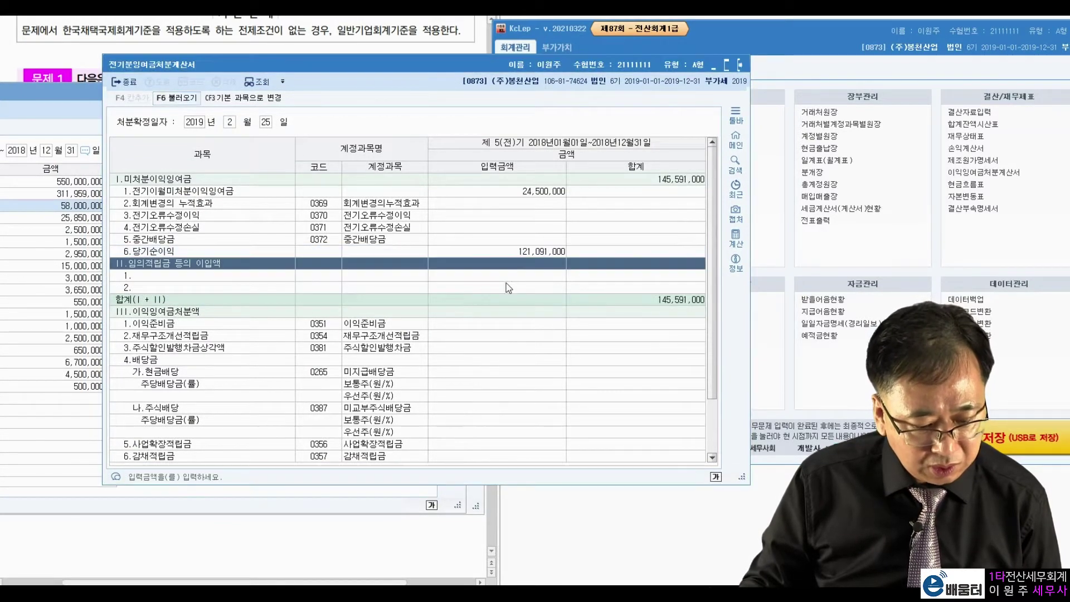
click(668, 184)
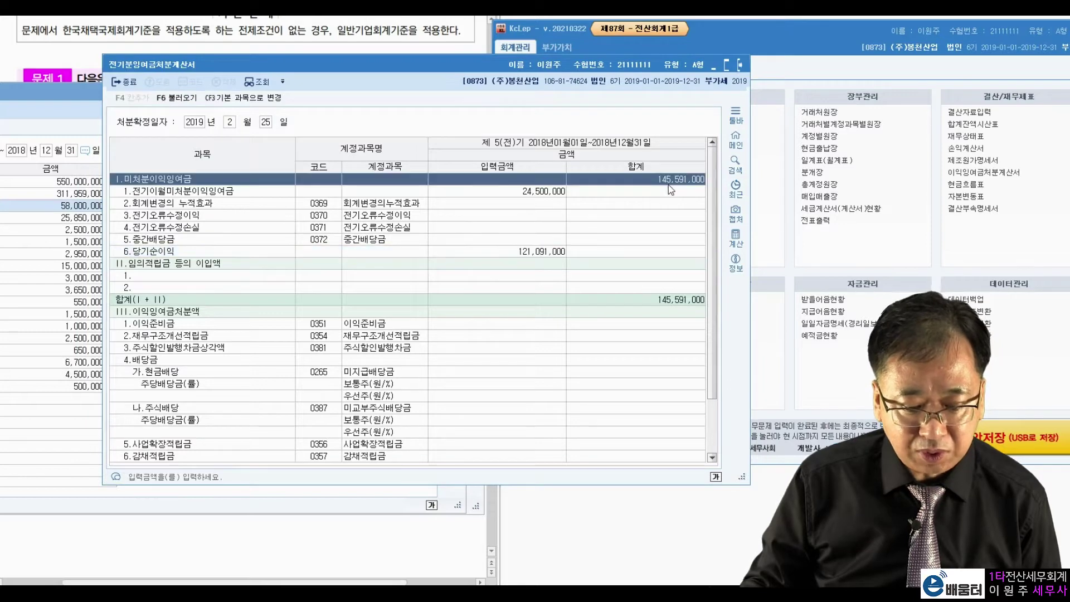
drag(621, 73, 426, 101)
click(733, 273)
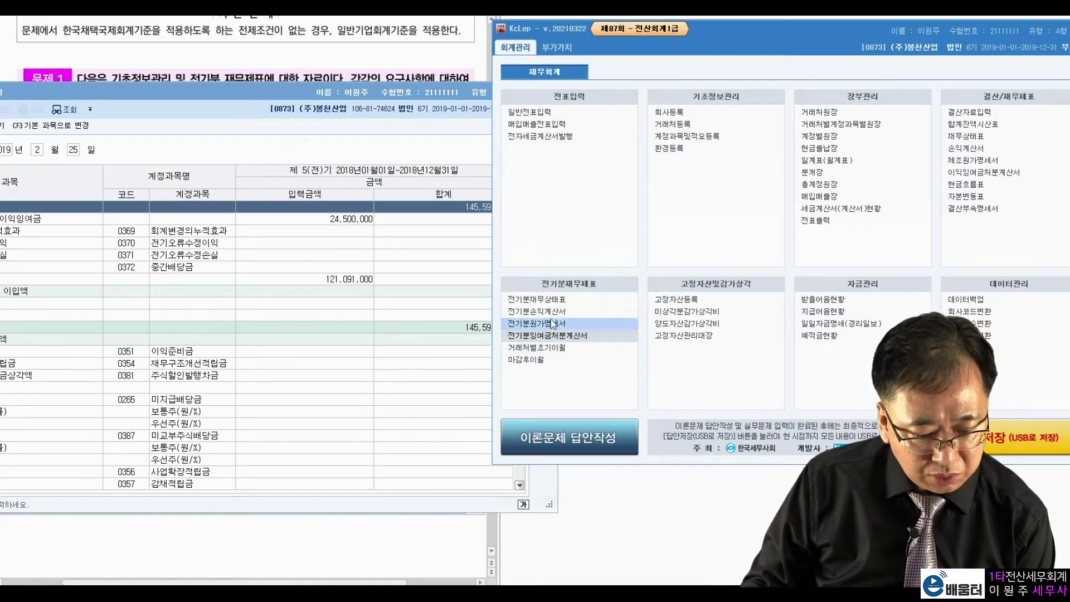
Step: Open 전기분재무상태표 and confirm 0375 이월이익잉여금 matches 145,591,000
click(552, 300)
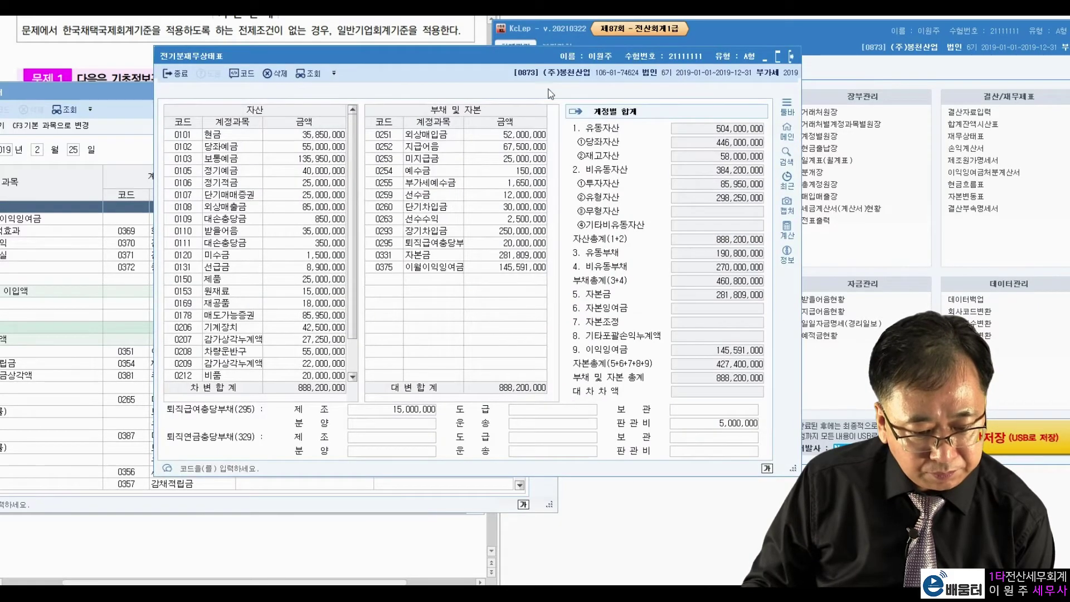
drag(546, 61, 907, 80)
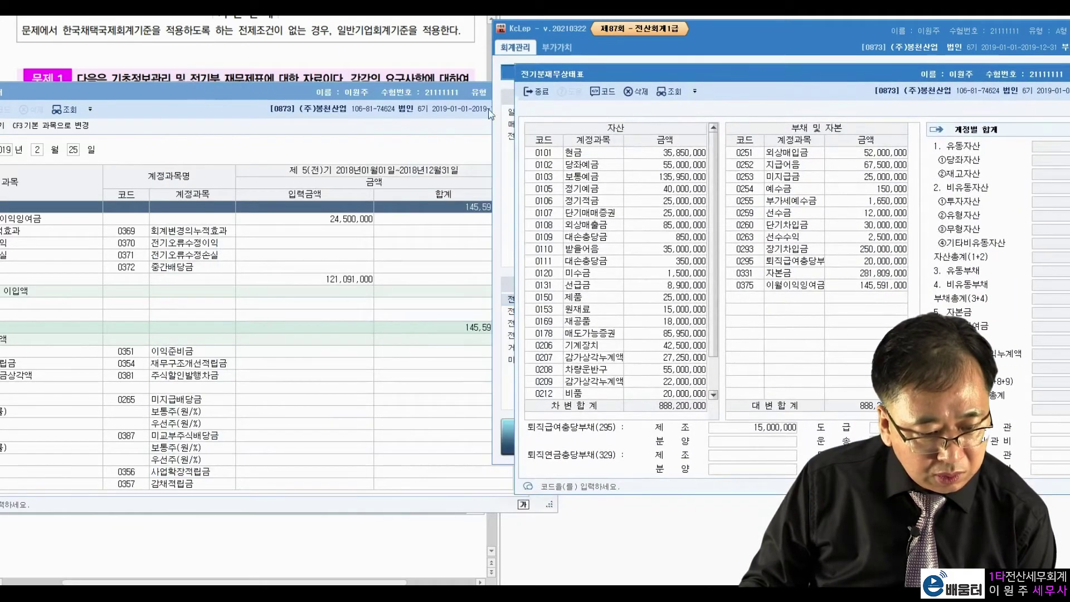
click(457, 99)
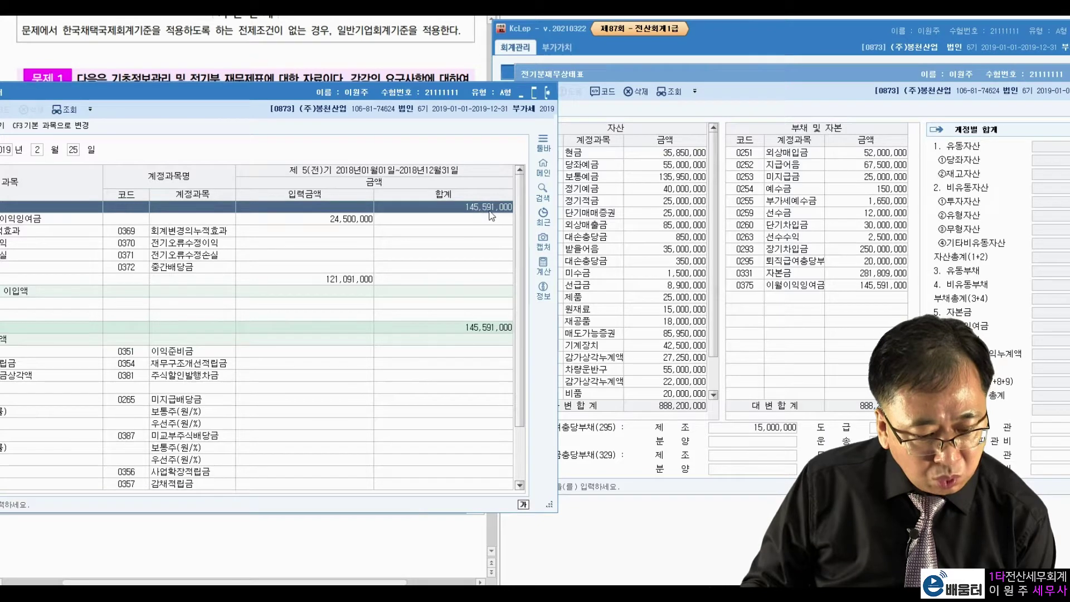
click(879, 286)
drag(816, 83, 636, 57)
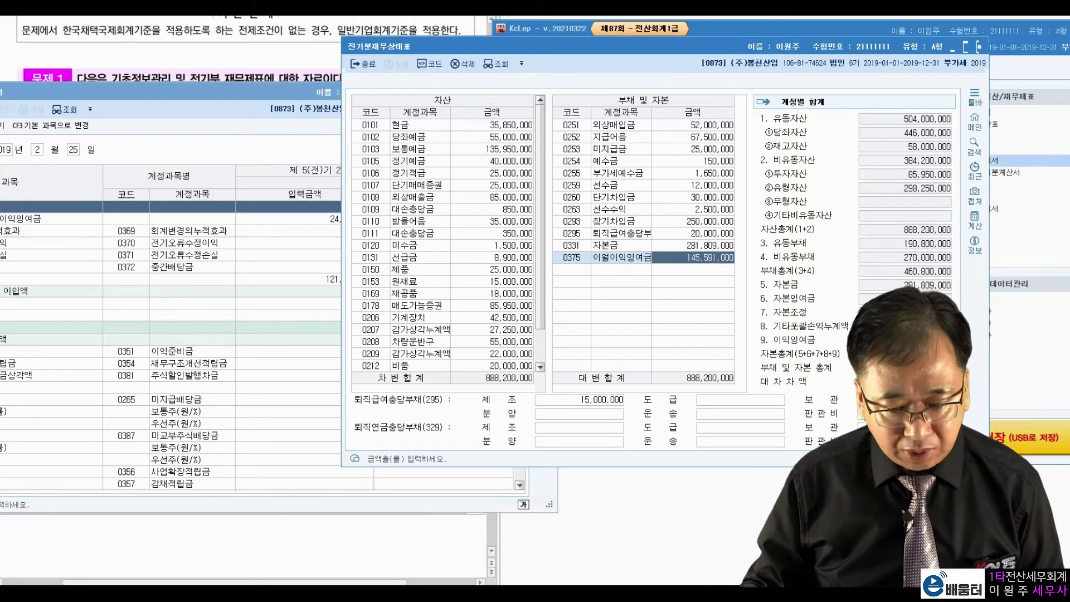
Step: Close the balance sheet, retained earnings, income and cost statements
click(979, 46)
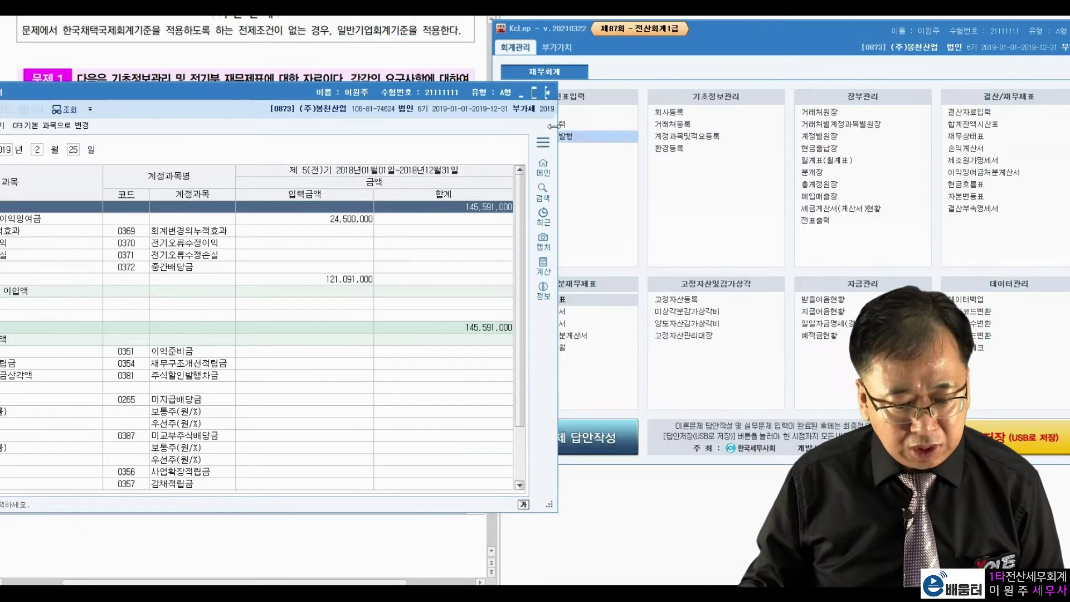
click(550, 93)
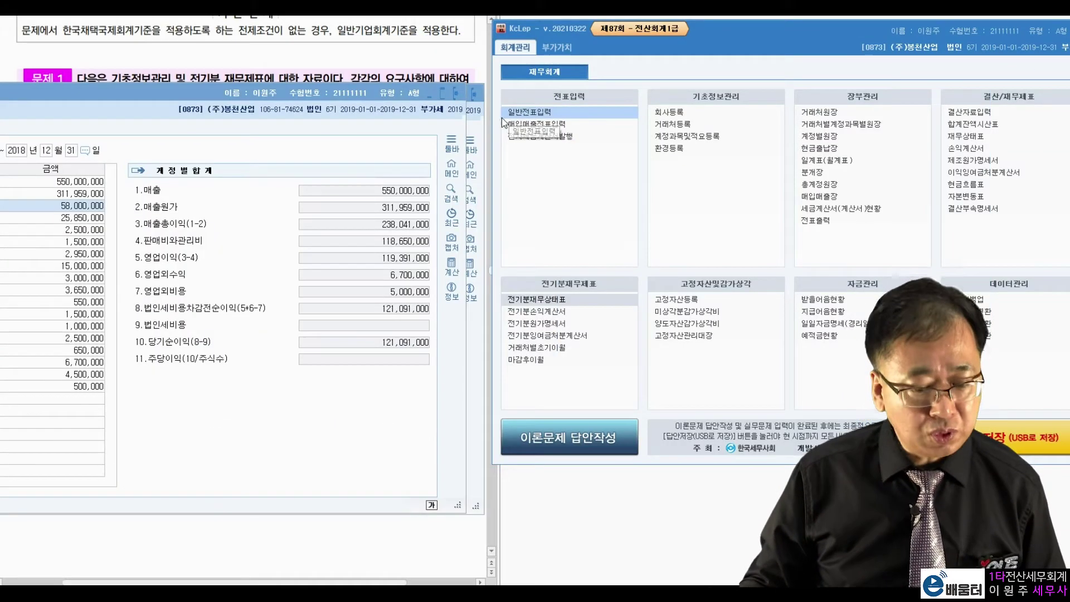
click(457, 93)
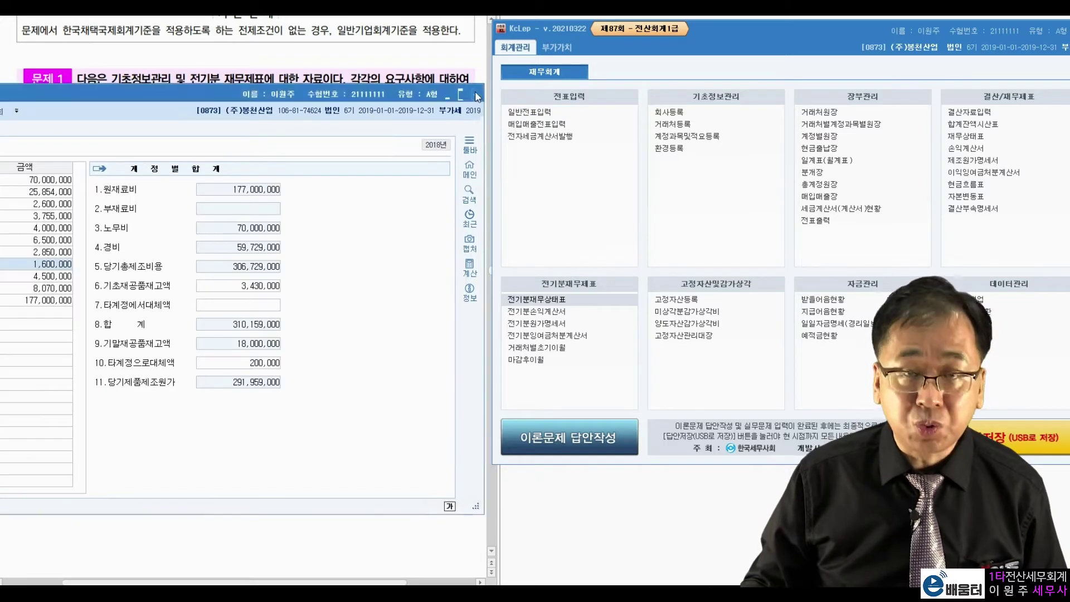
click(473, 93)
click(378, 198)
key(Hangul_Hanja)
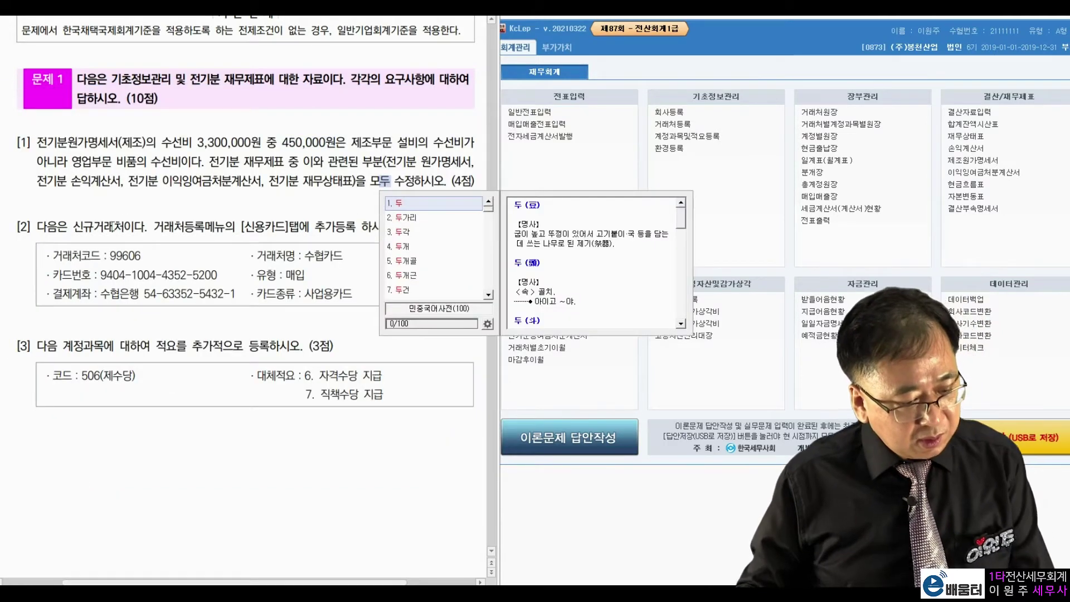
Step: Open 거래처등록 at its 신용카드 tab
click(106, 230)
key(Hangul_Hanja)
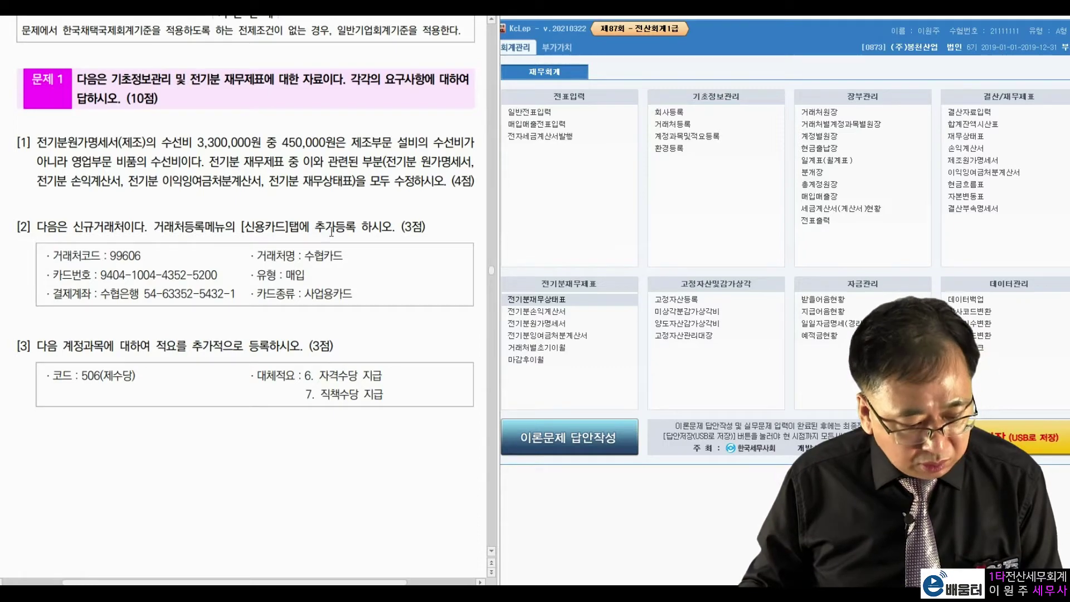
click(672, 123)
drag(621, 37, 662, 29)
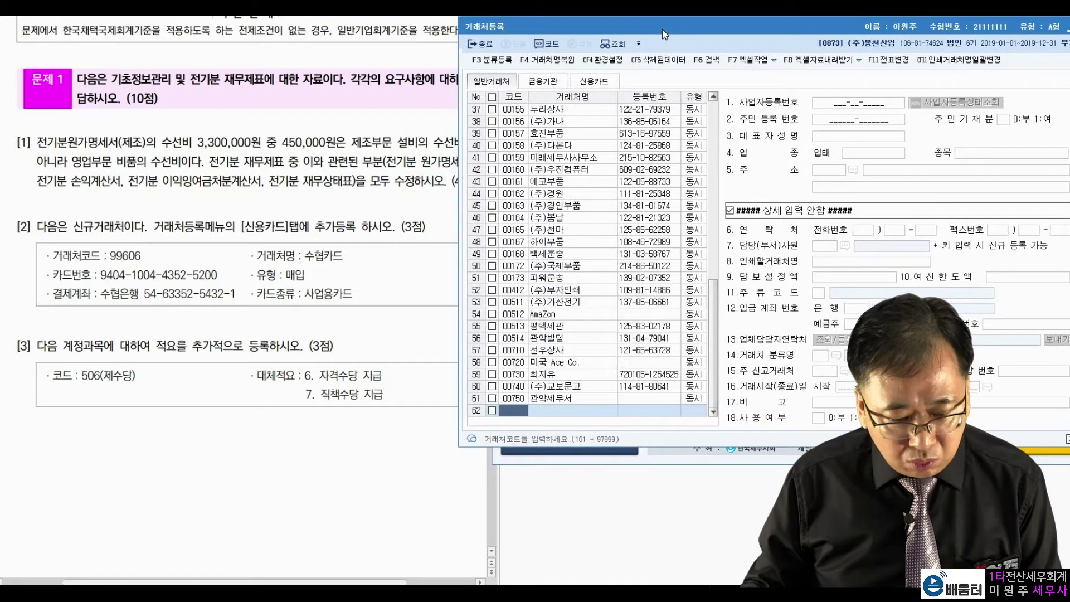
double_click(267, 236)
click(664, 85)
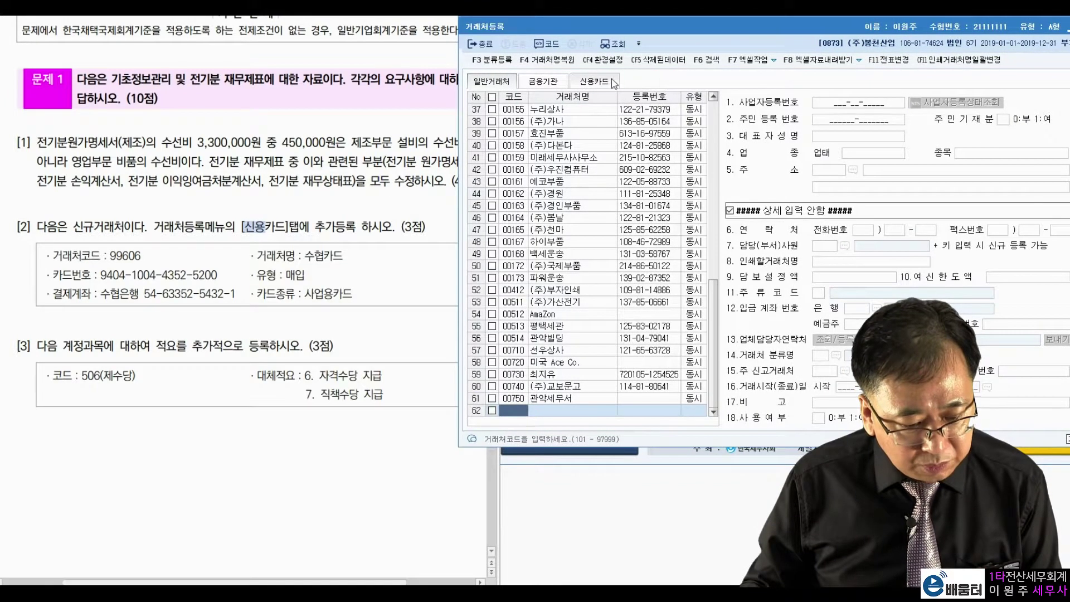
click(605, 84)
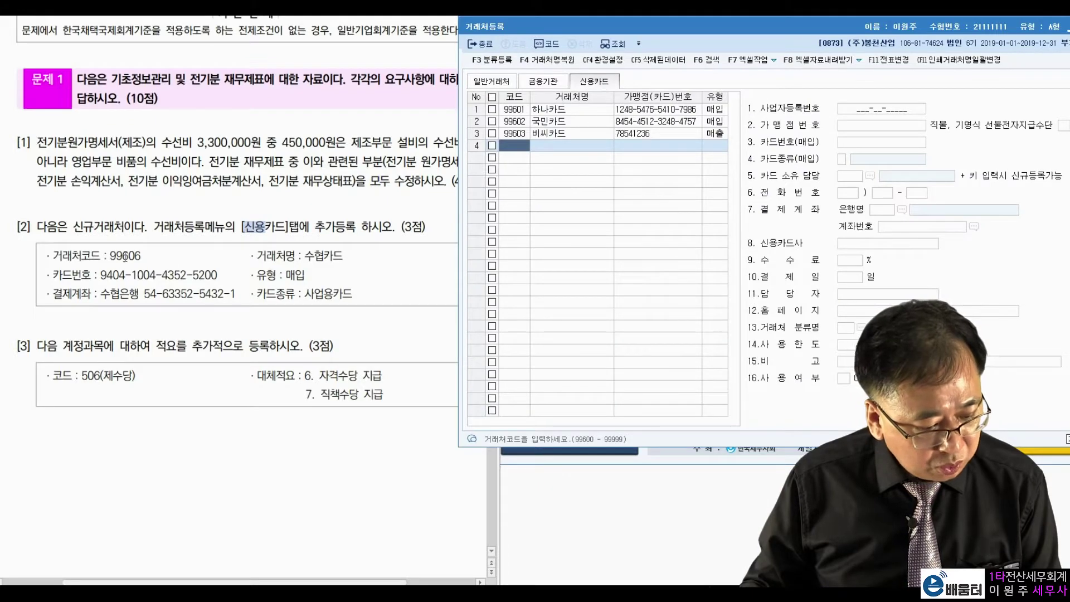
Step: Add card partner 99606 named 수협카드 with type 2:매입
drag(109, 256, 133, 256)
click(523, 146)
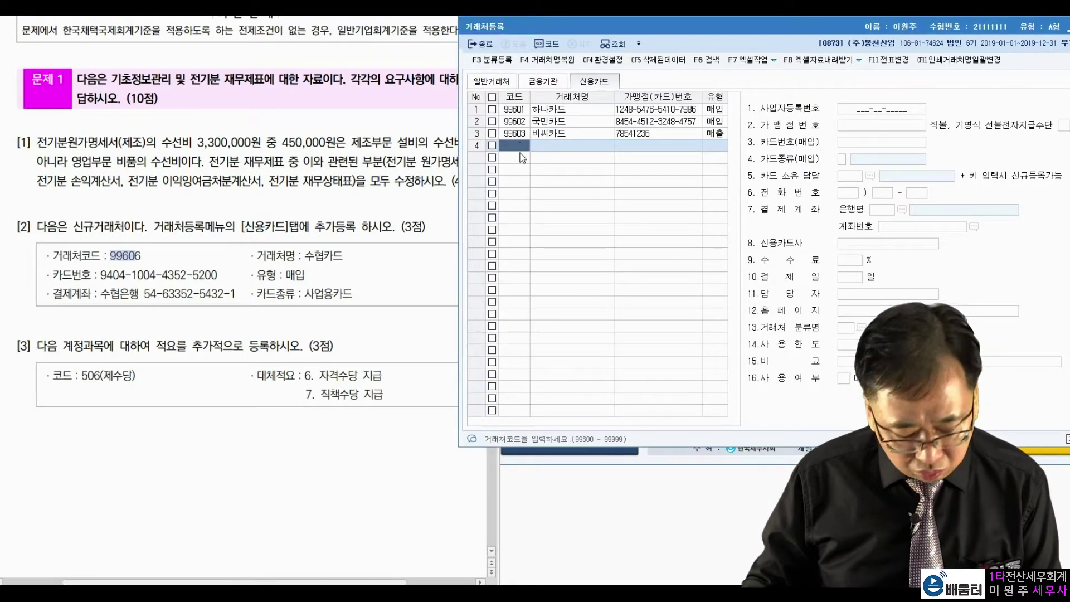
text(99606)
key(Return)
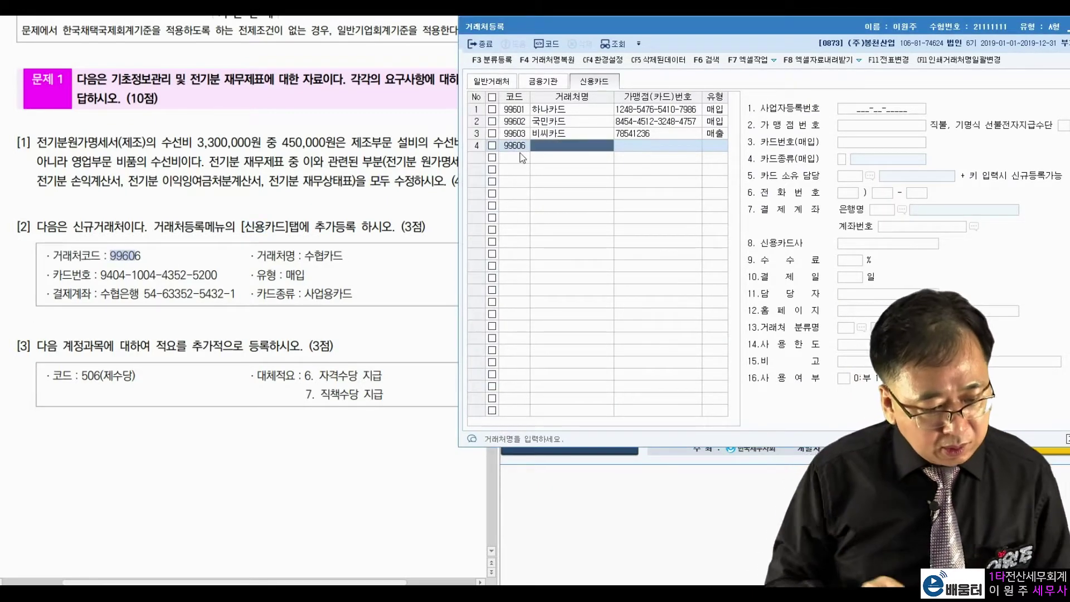
text(수협)
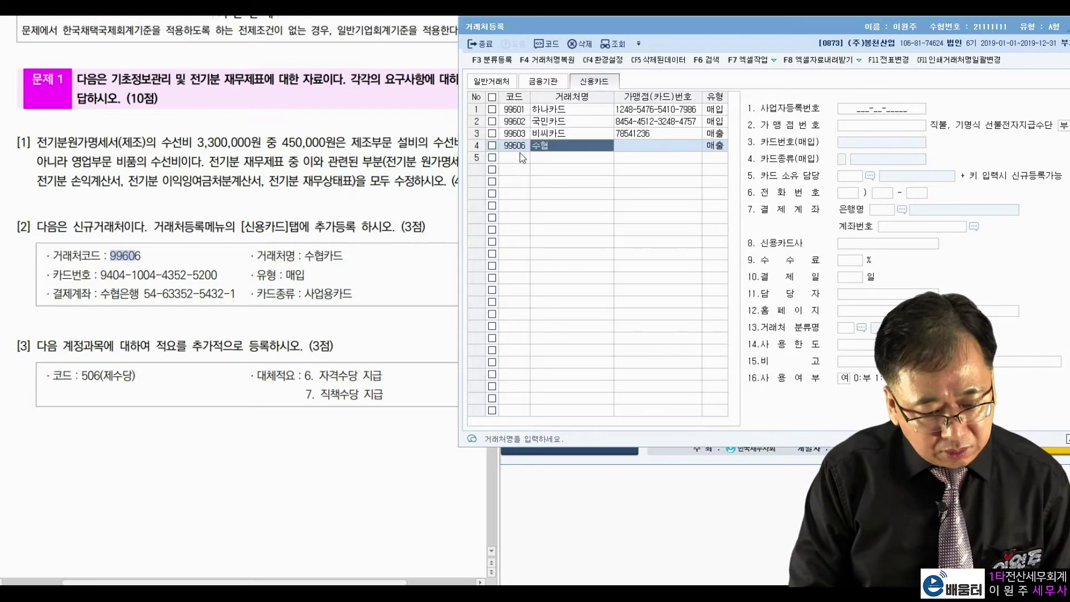
key(Return)
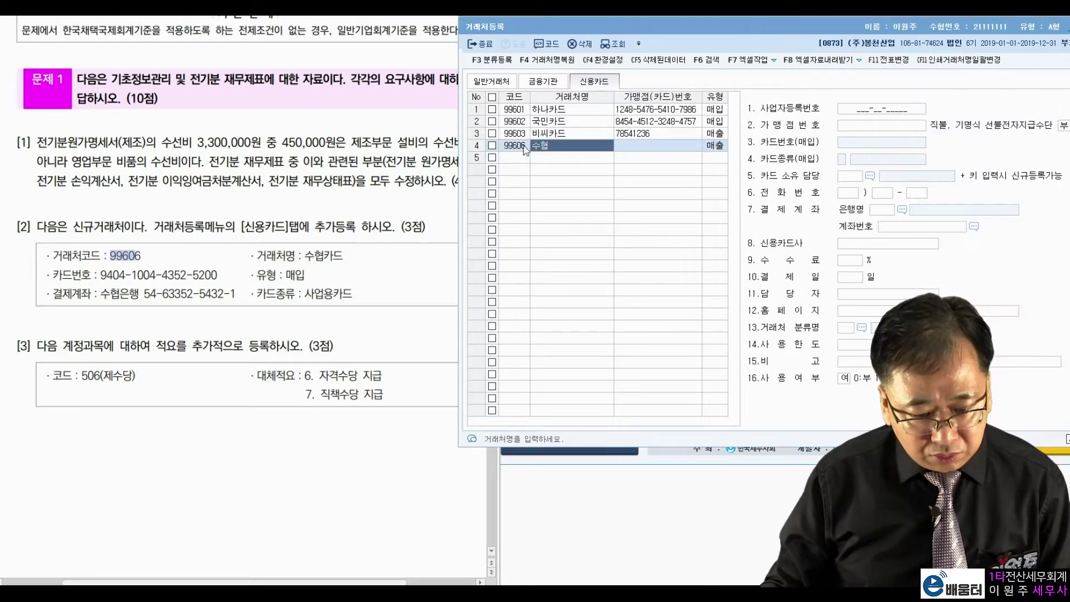
click(543, 147)
text(숳협카드)
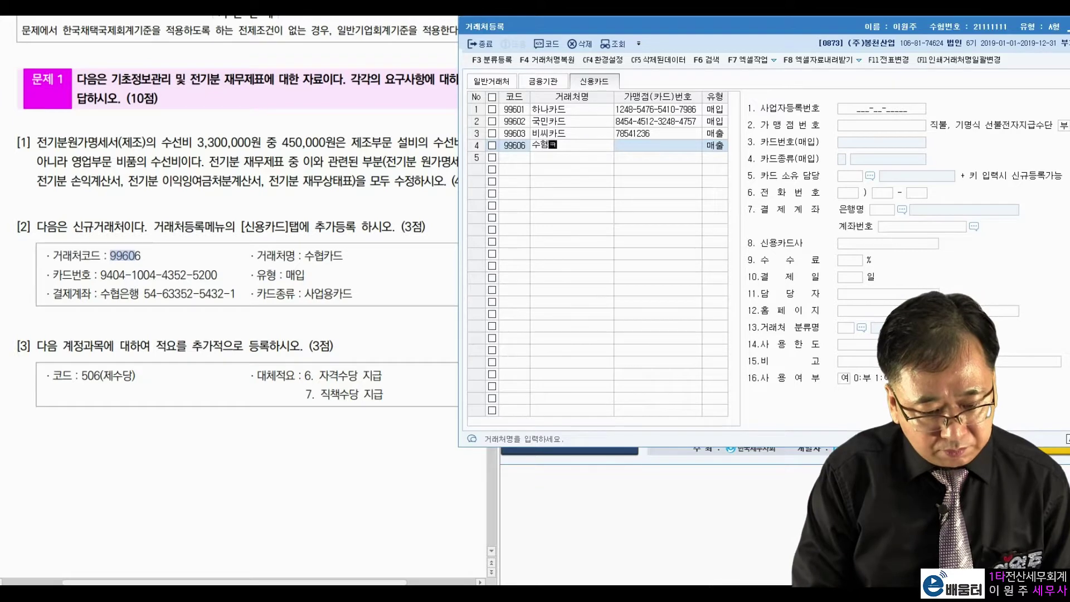
key(Return)
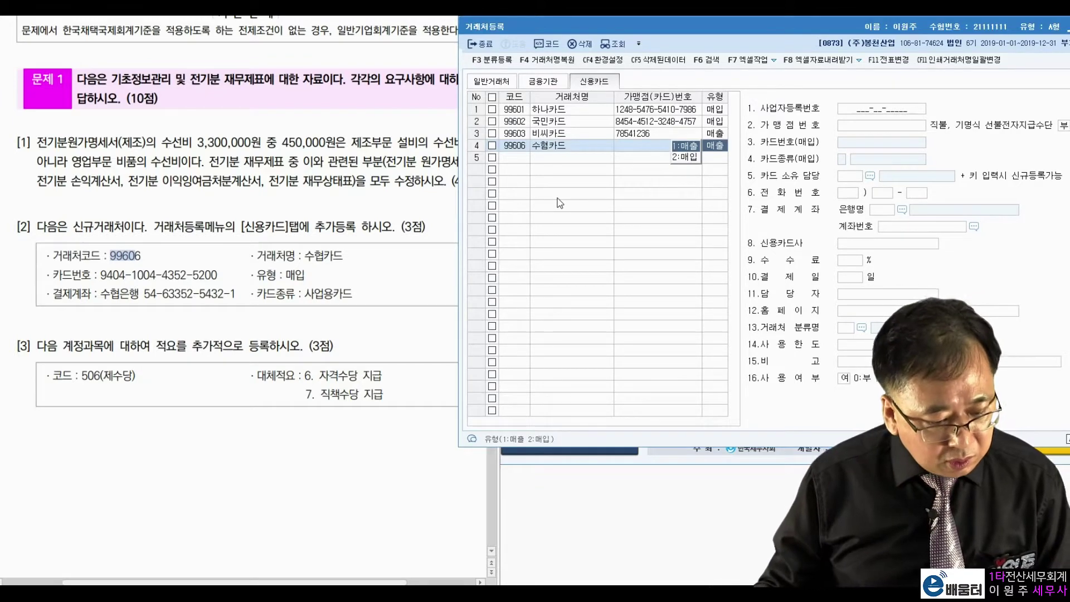
drag(306, 275, 287, 275)
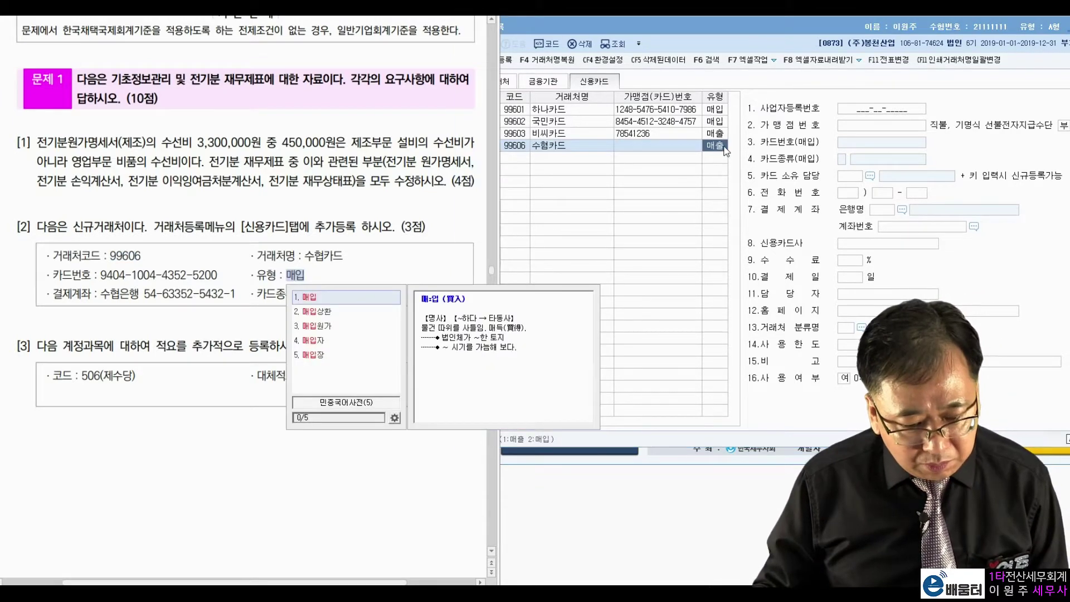
click(715, 150)
click(693, 159)
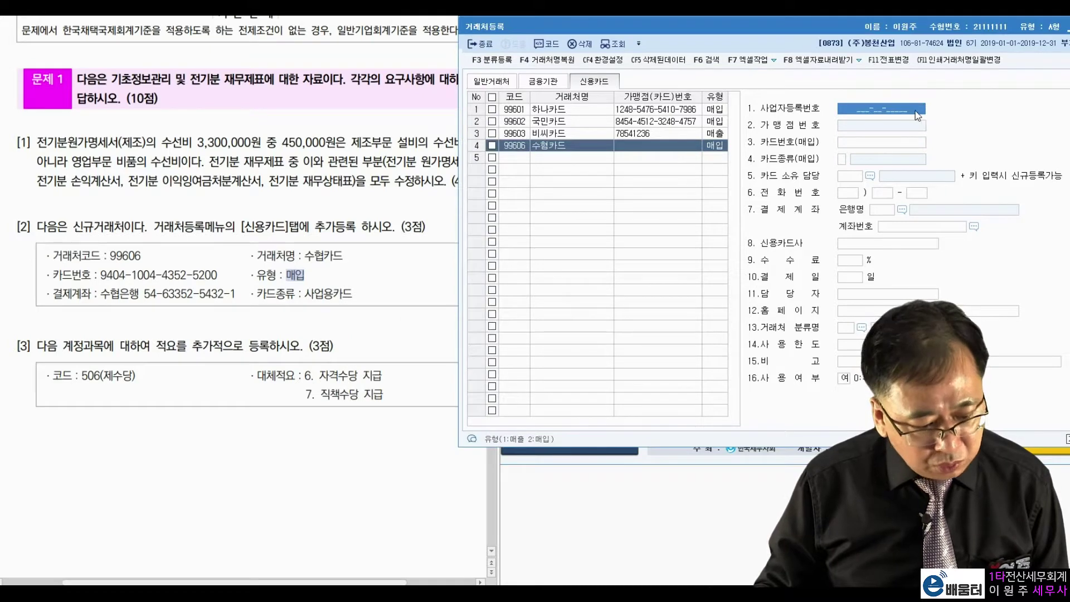
Step: Enter 수협카드's card number and set its card type to 3.사업용카드
key(Return)
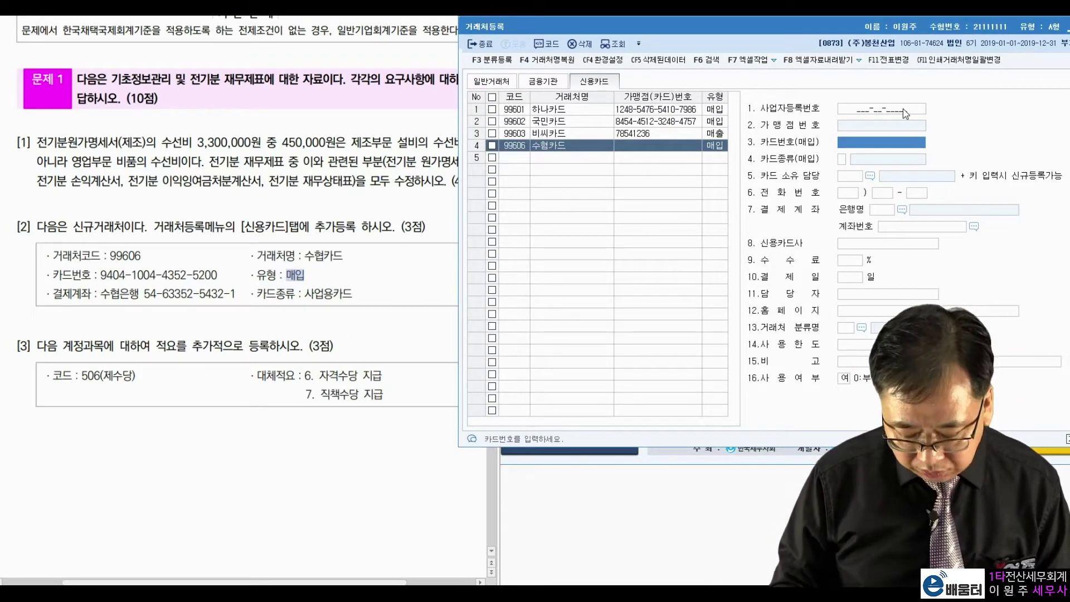
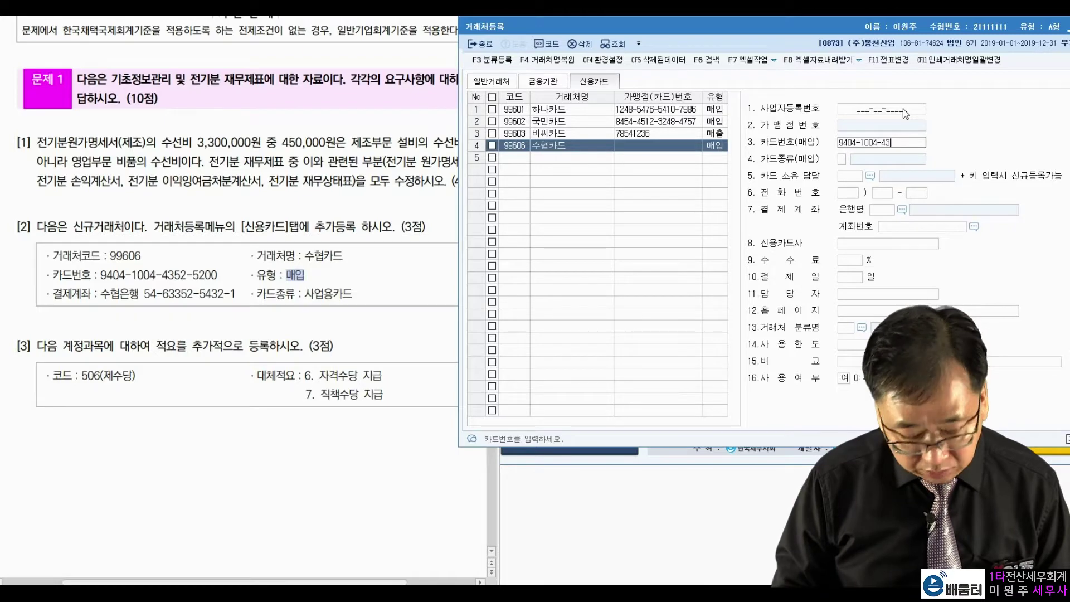
key(Return)
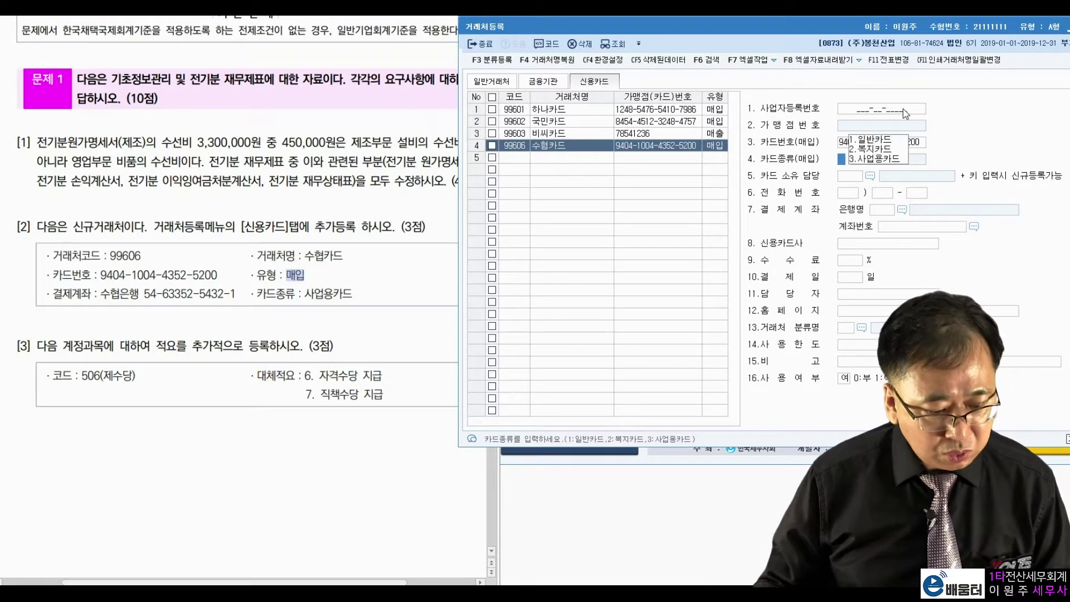
click(880, 159)
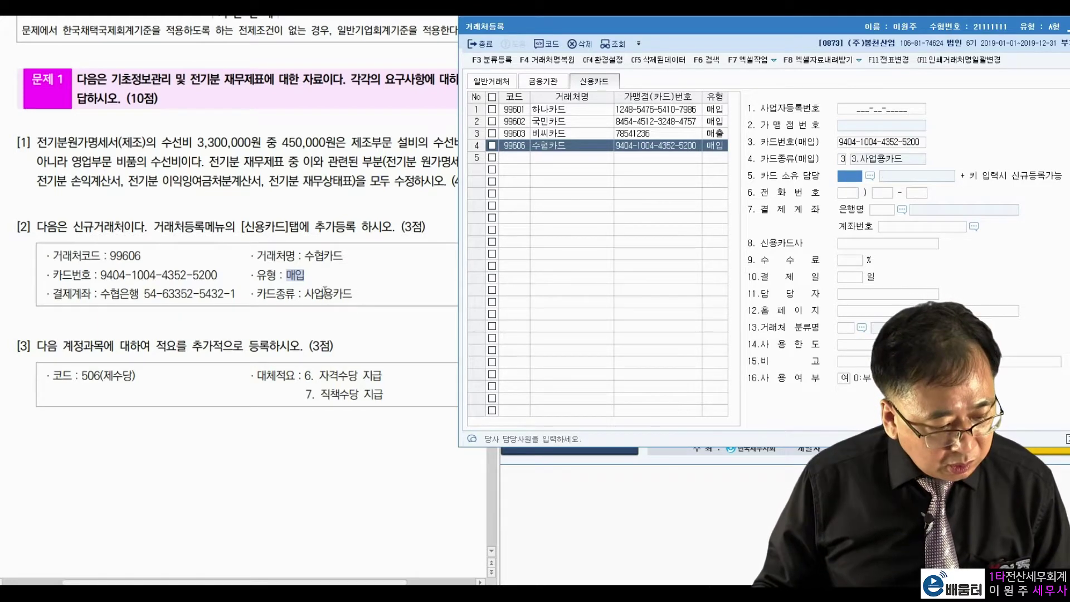
Step: Set the settlement account to 수협은행 (007) and enter its account number
click(884, 211)
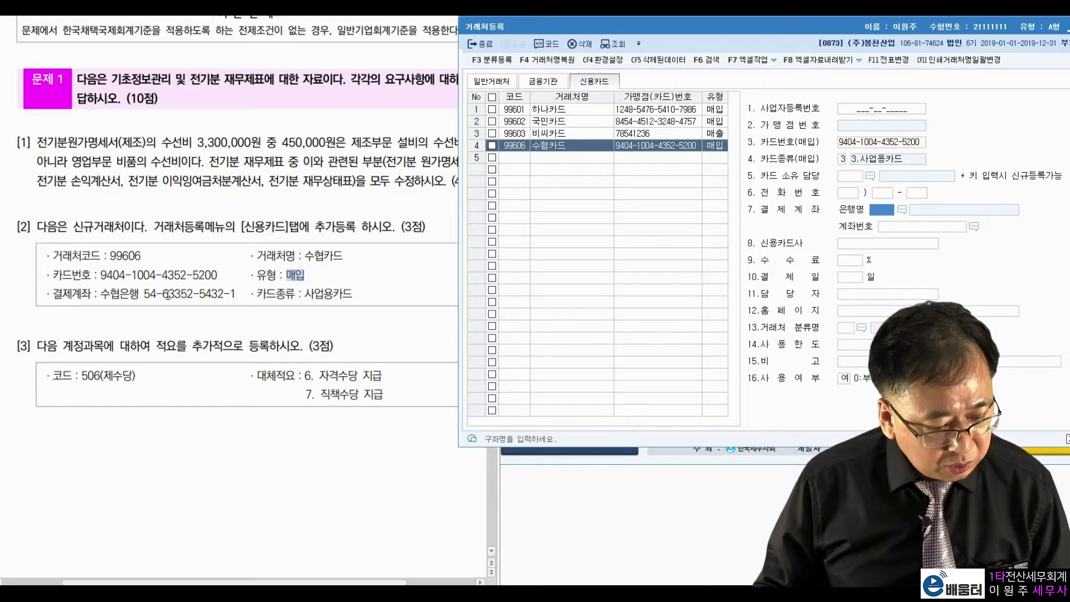
click(902, 209)
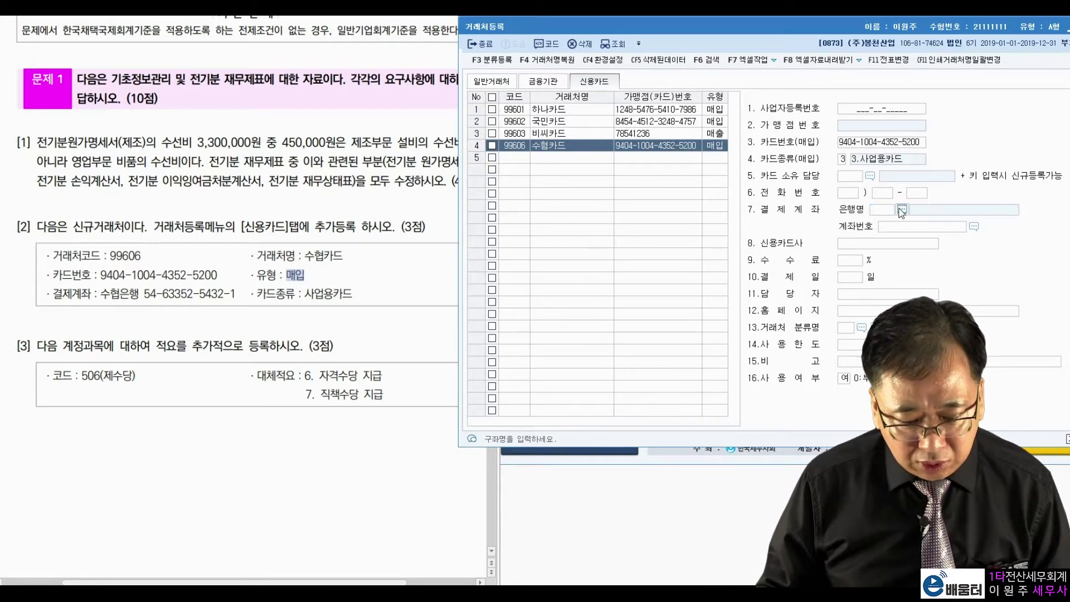
text(수협)
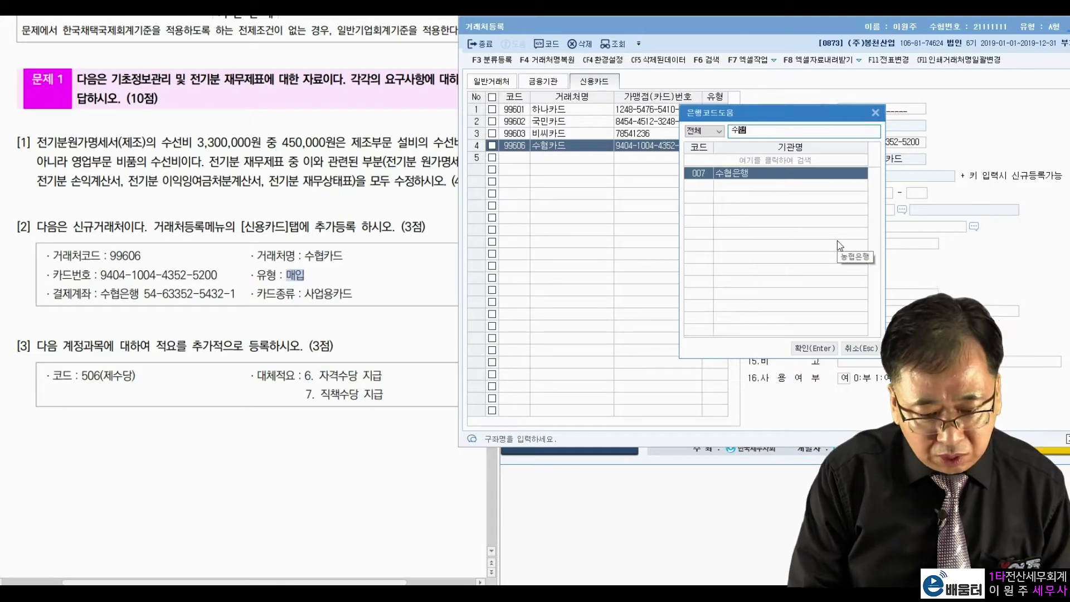
key(Return)
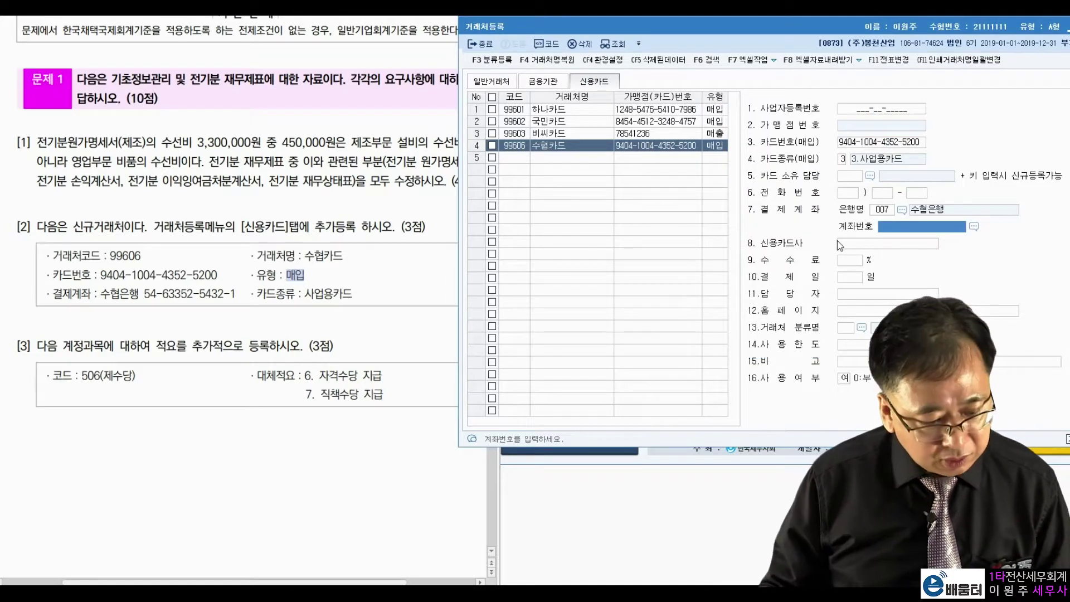
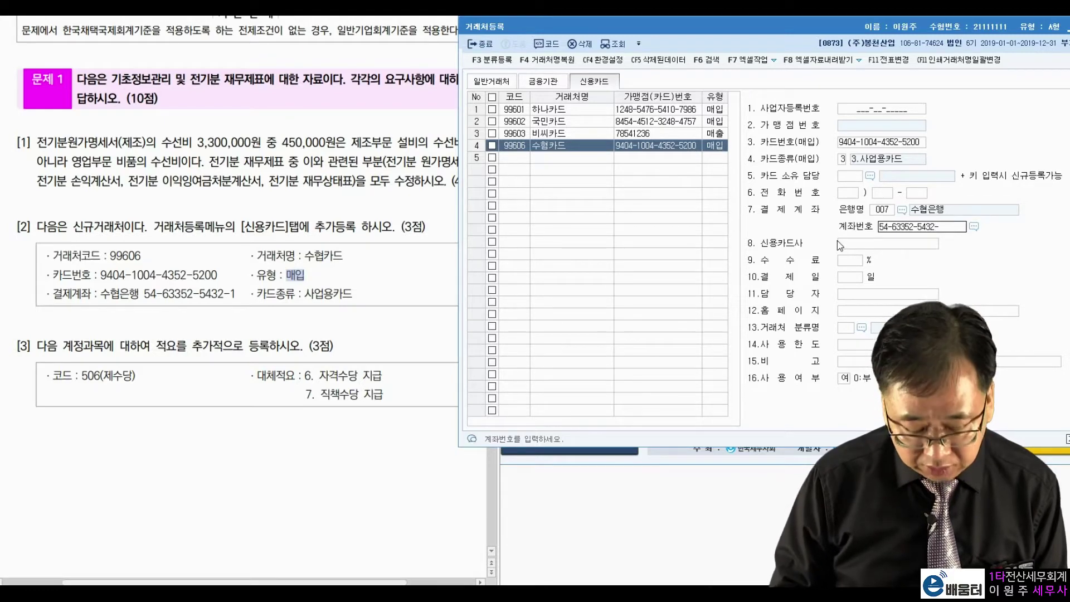
key(Return)
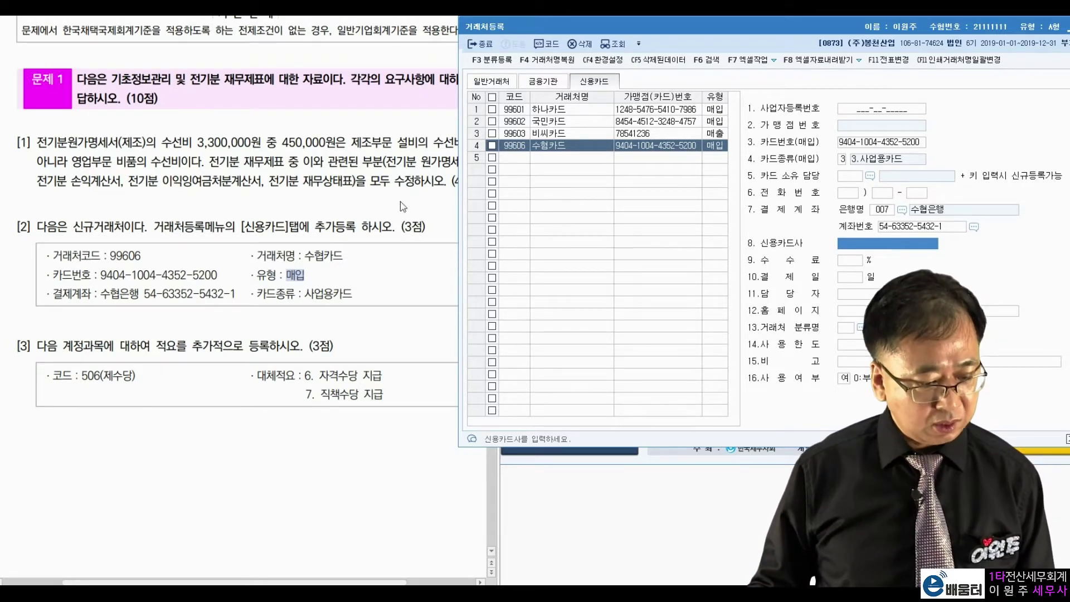
Step: Close 거래처등록 to return to the main menu
drag(99, 294, 235, 287)
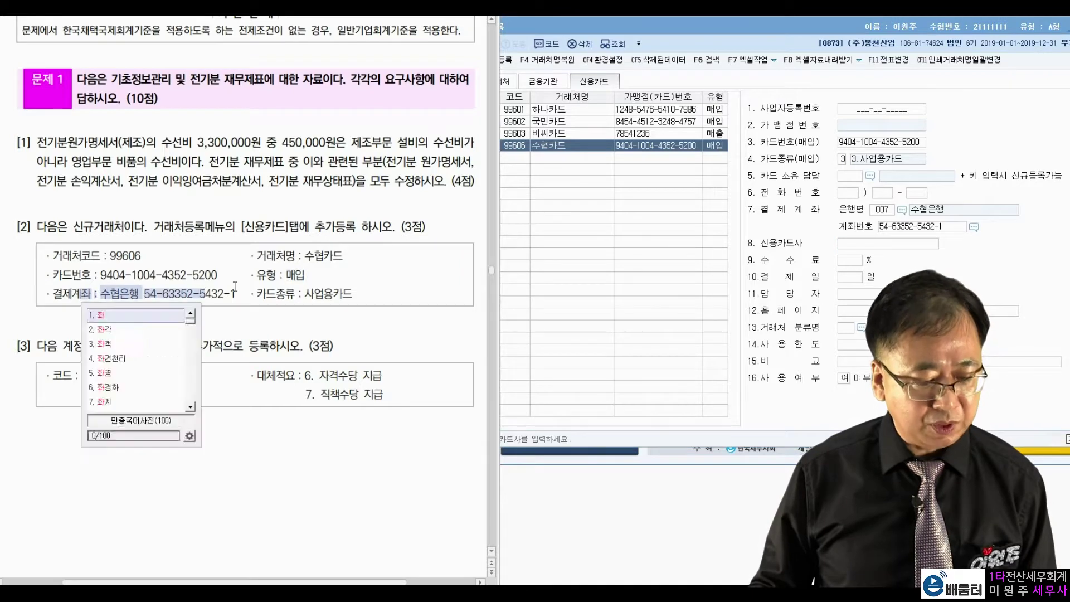
click(236, 286)
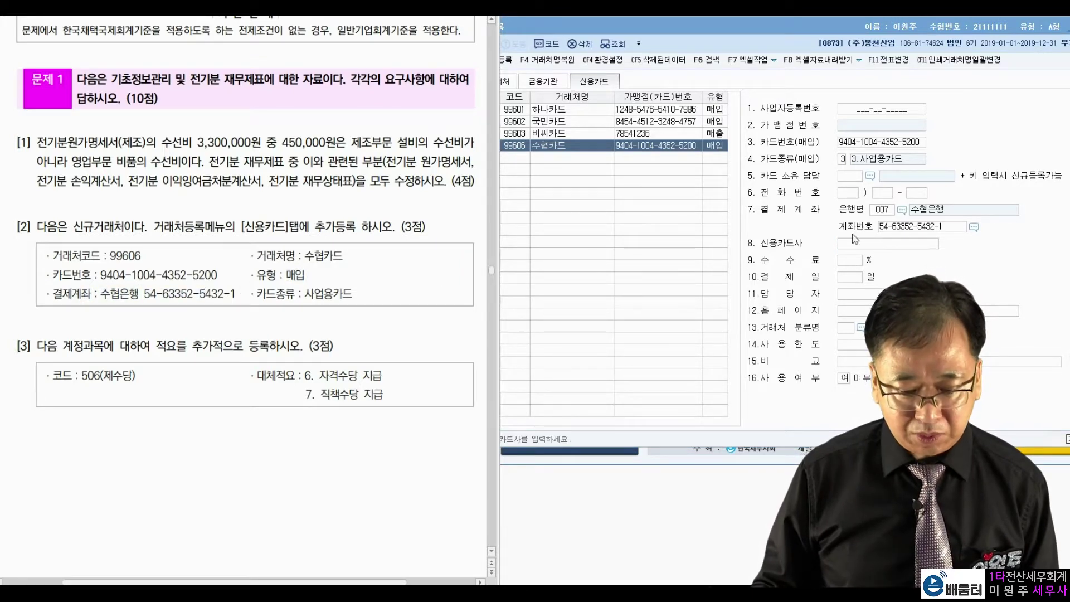
drag(886, 34, 802, 44)
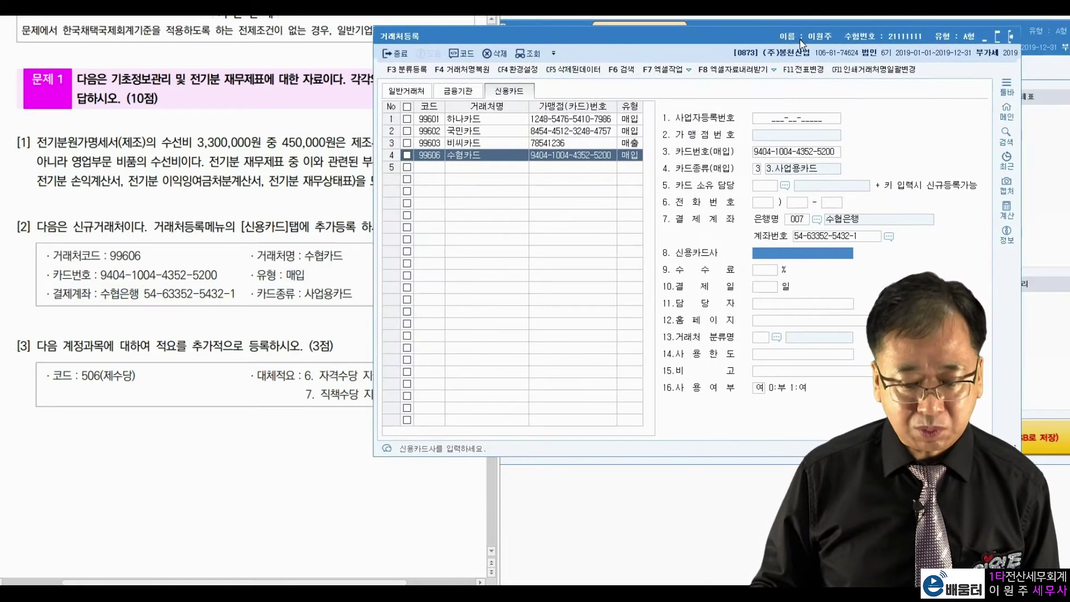
key(Escape)
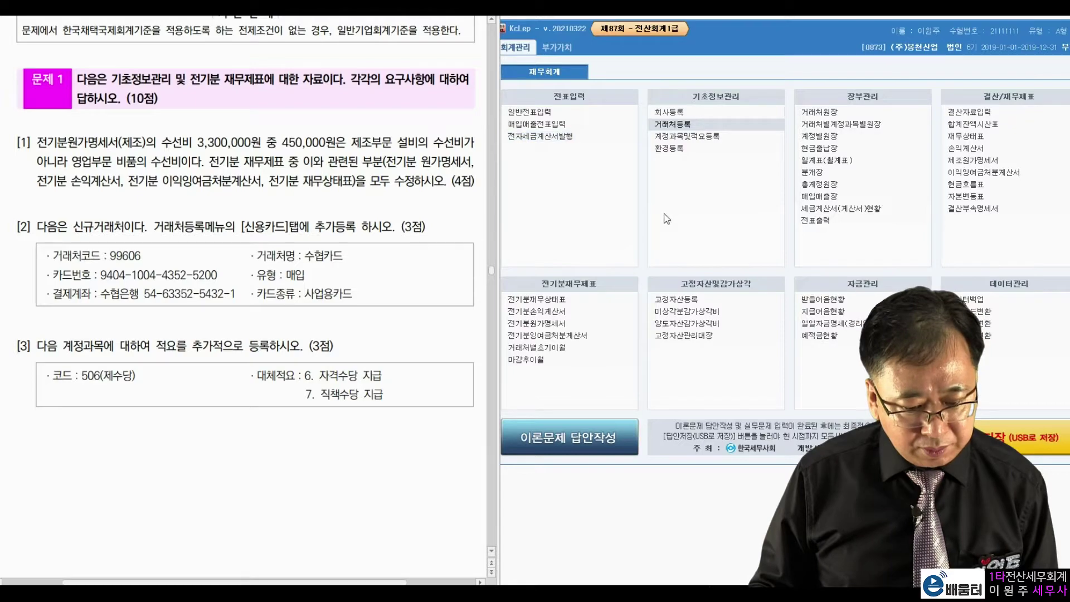
Step: Open 계정과목및적요등록 and go to account 506 제수당
click(702, 135)
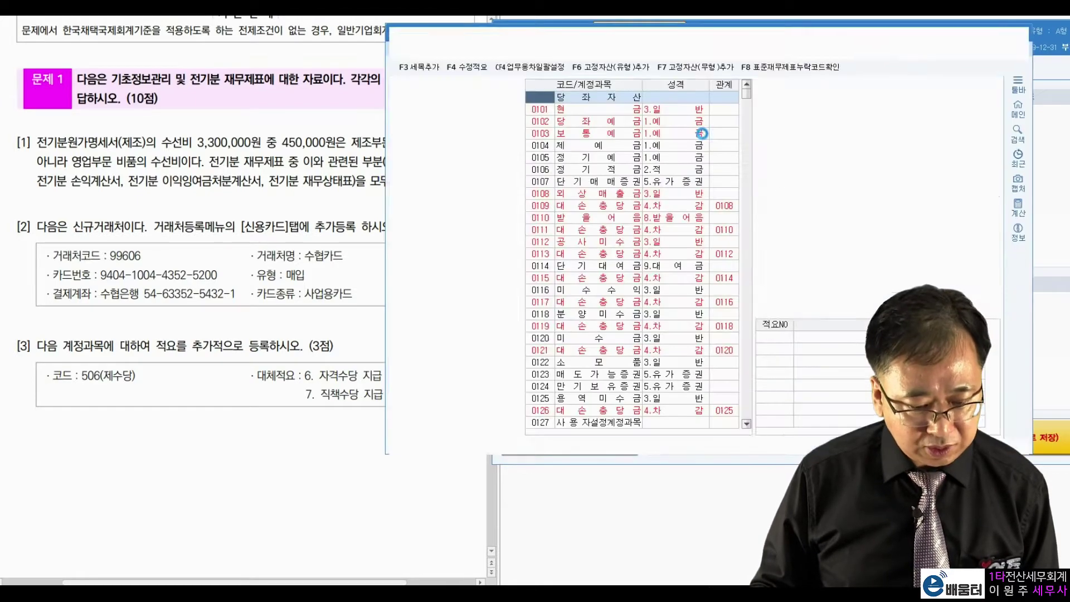
drag(706, 26, 785, 23)
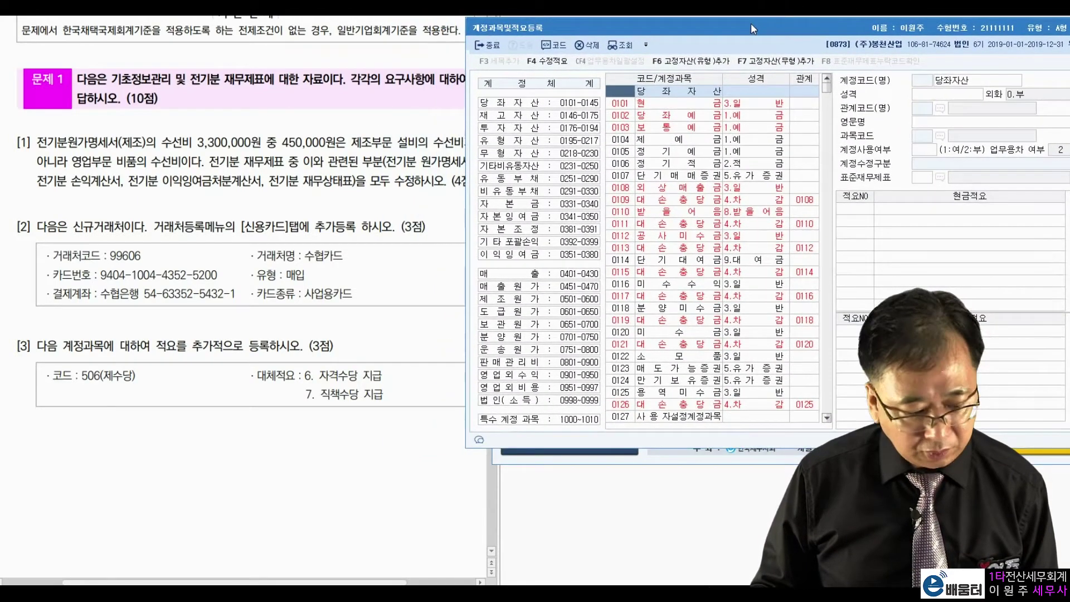
click(91, 379)
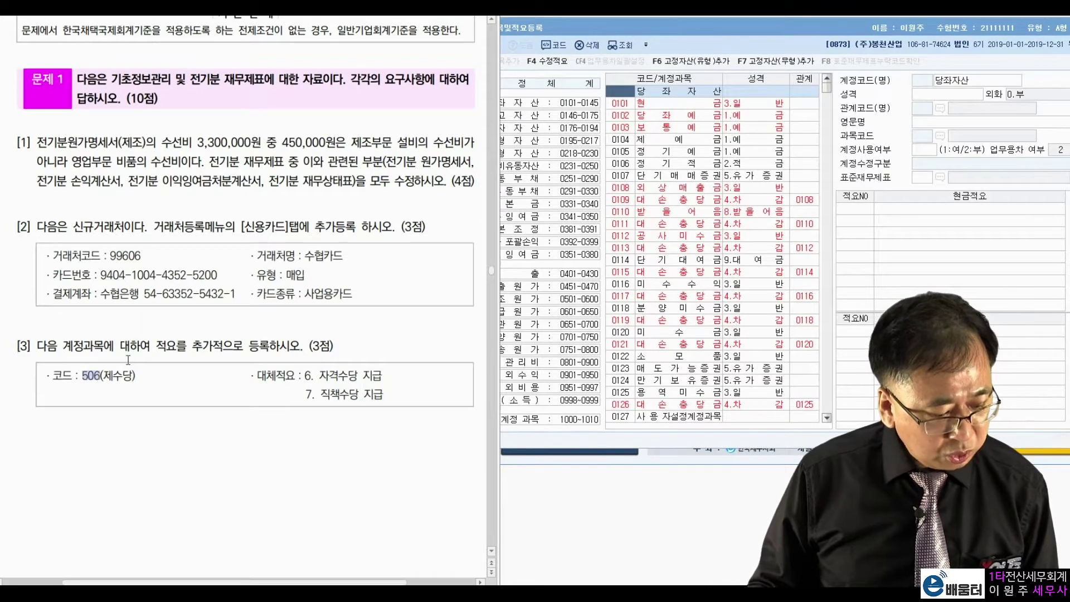
click(625, 97)
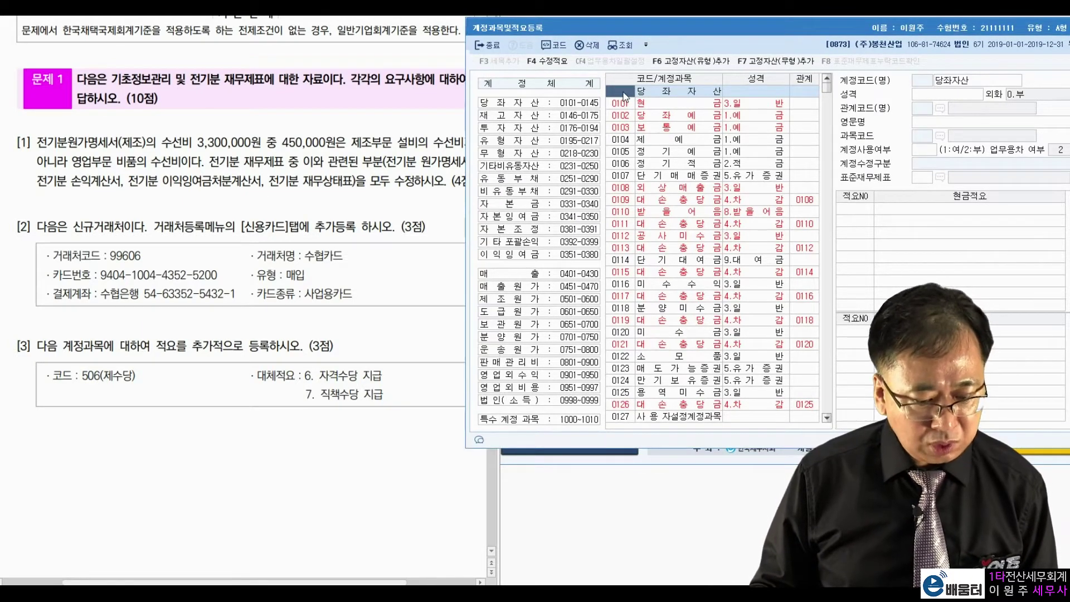
text(506)
key(Return)
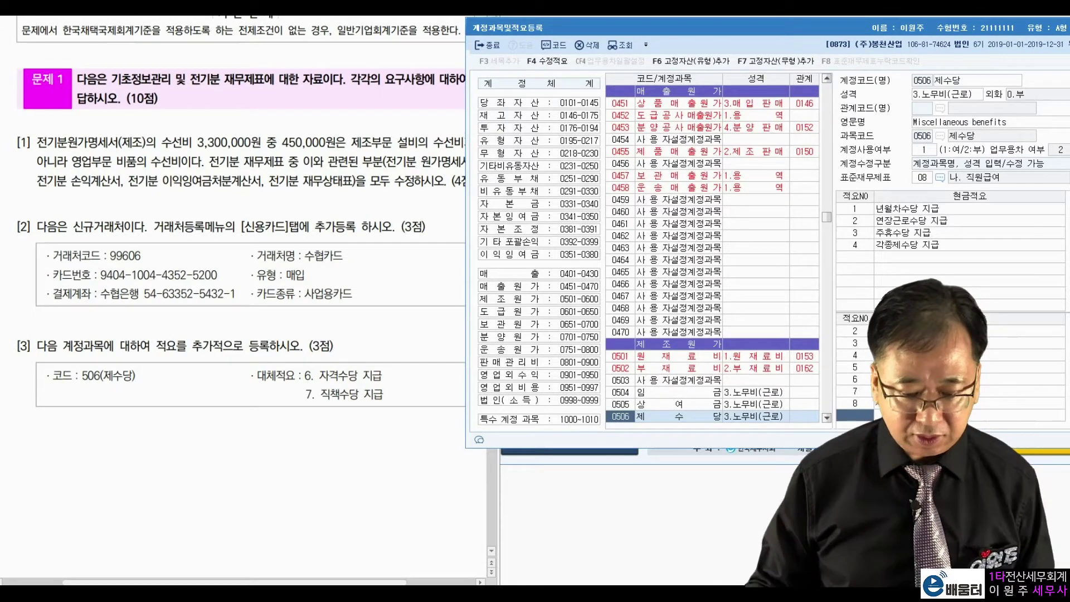
Step: Add 대체적요 6 자격수당 지급 and 7 직책수당 지급, then close the account screen
click(926, 380)
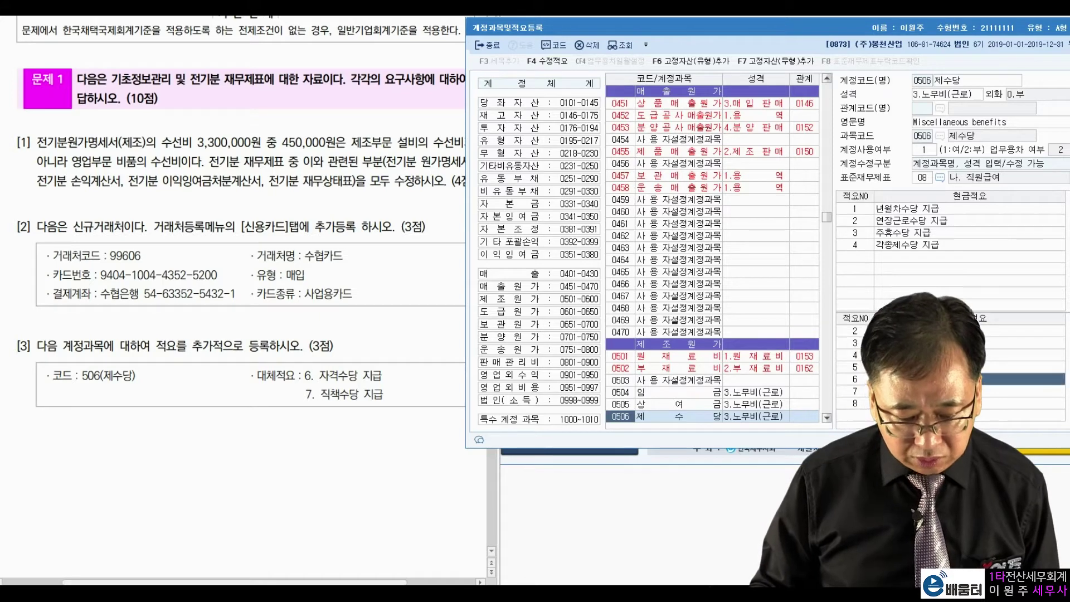
click(926, 392)
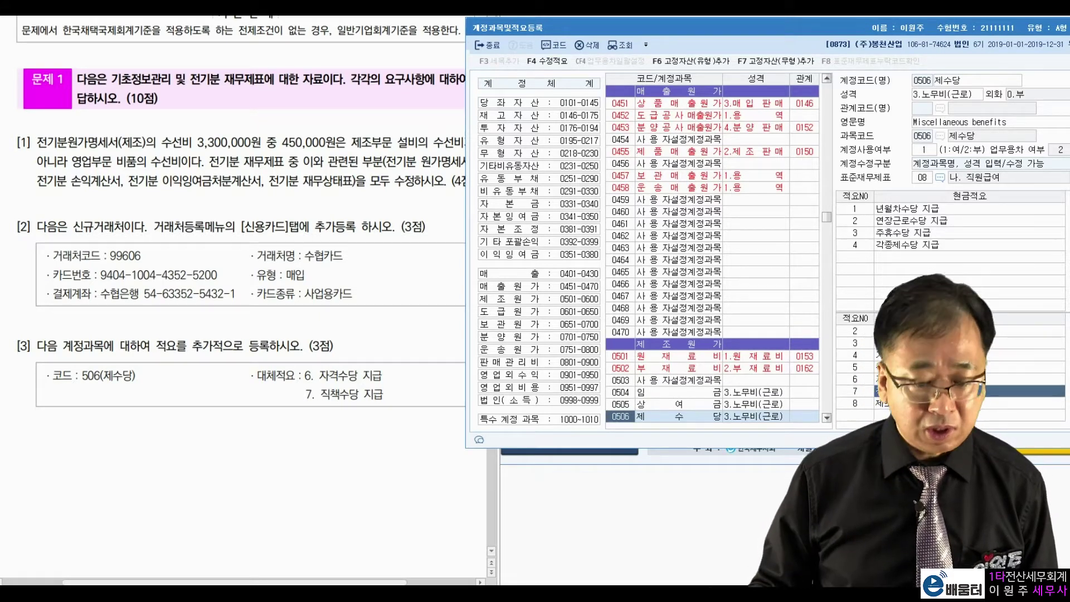
drag(986, 35, 895, 39)
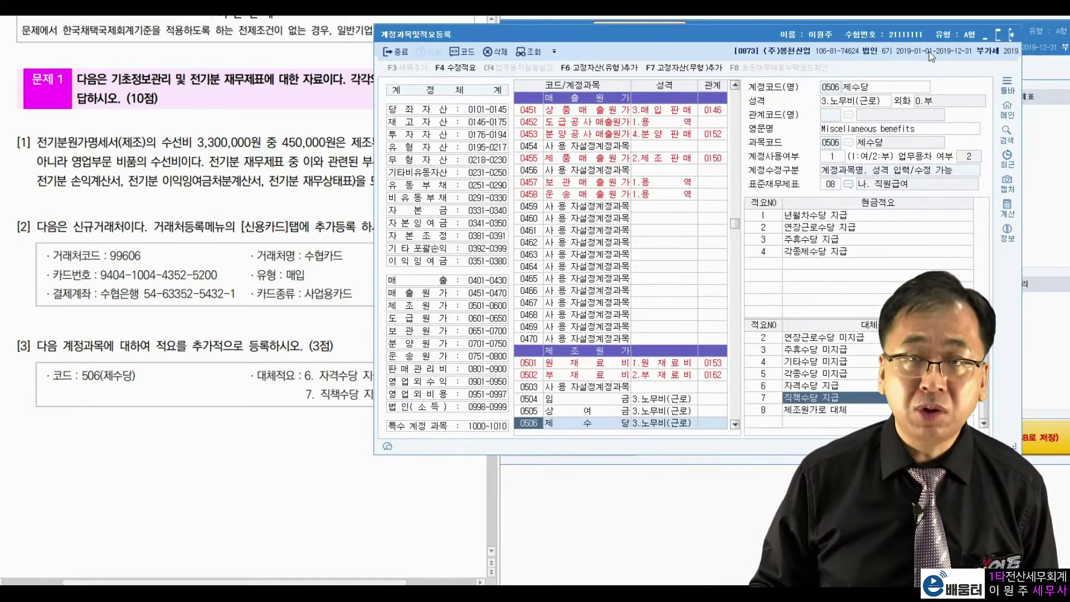
click(1010, 36)
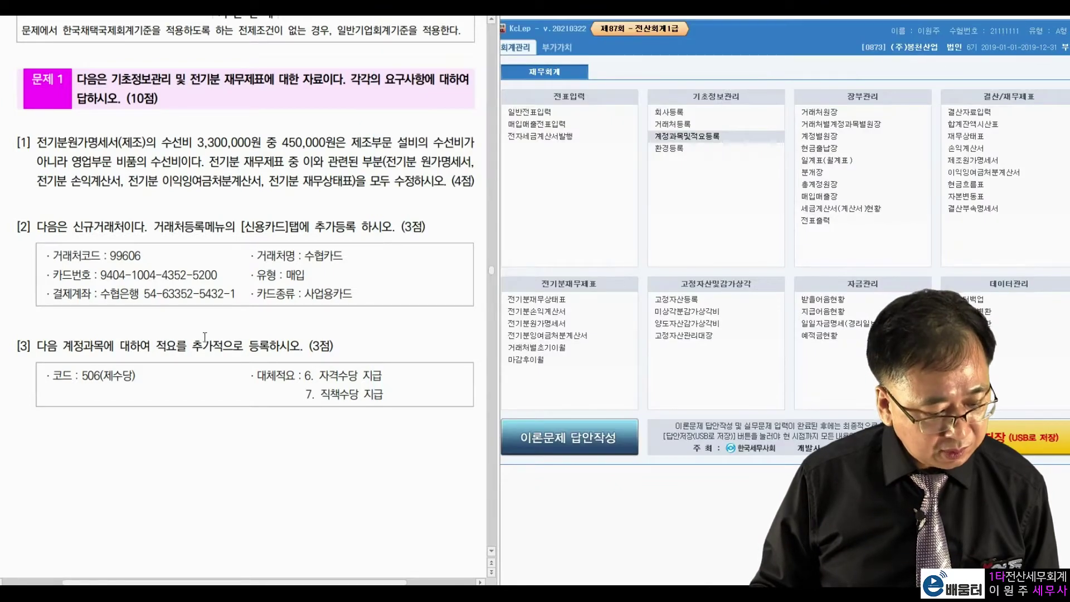
Step: Open 일반전표입력 to begin the general journal entries
scroll(204, 337, down, 5)
scroll(199, 341, down, 8)
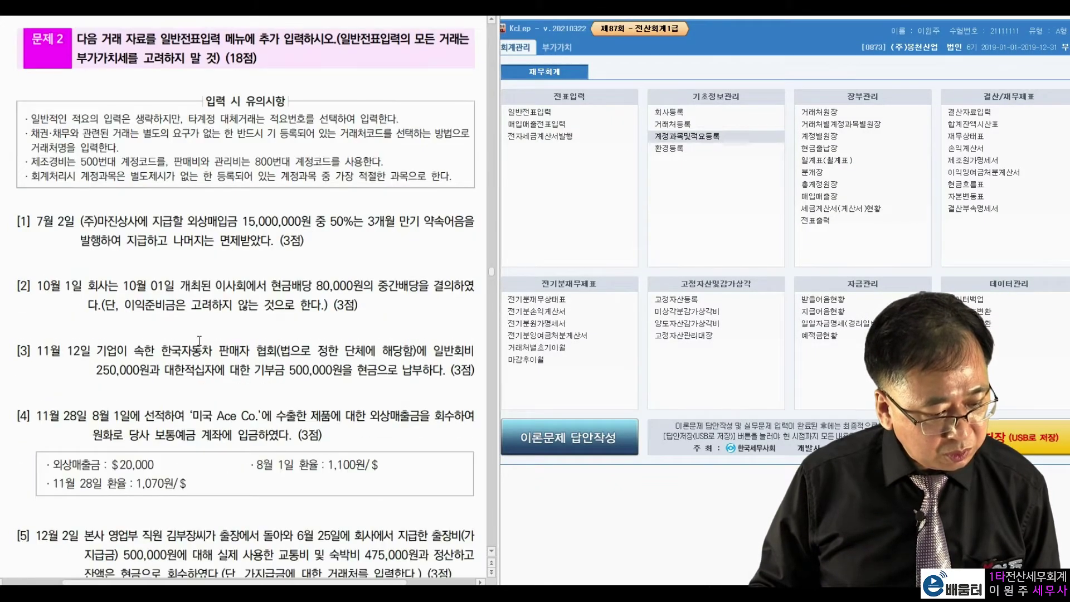
scroll(199, 340, down, 2)
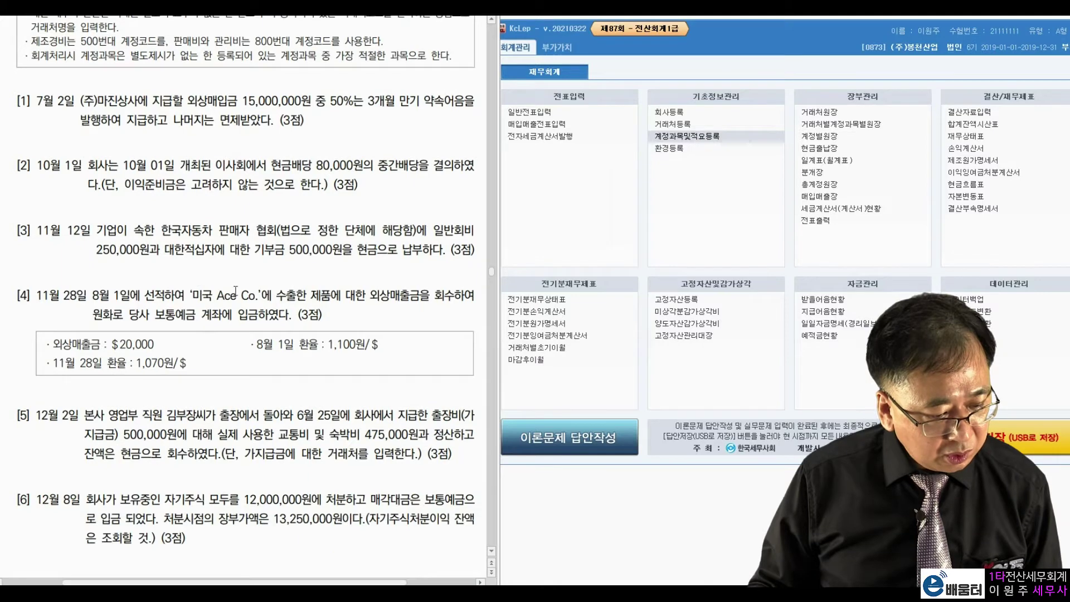
click(530, 112)
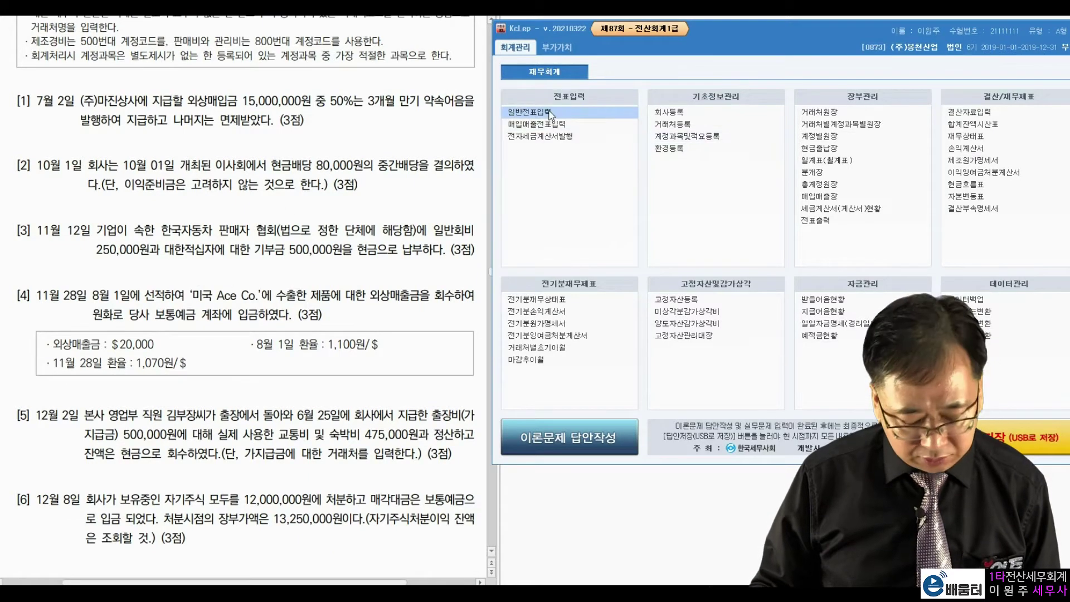
Step: Set the general journal entry date to July 2
text(7)
key(Return)
text(2)
key(Return)
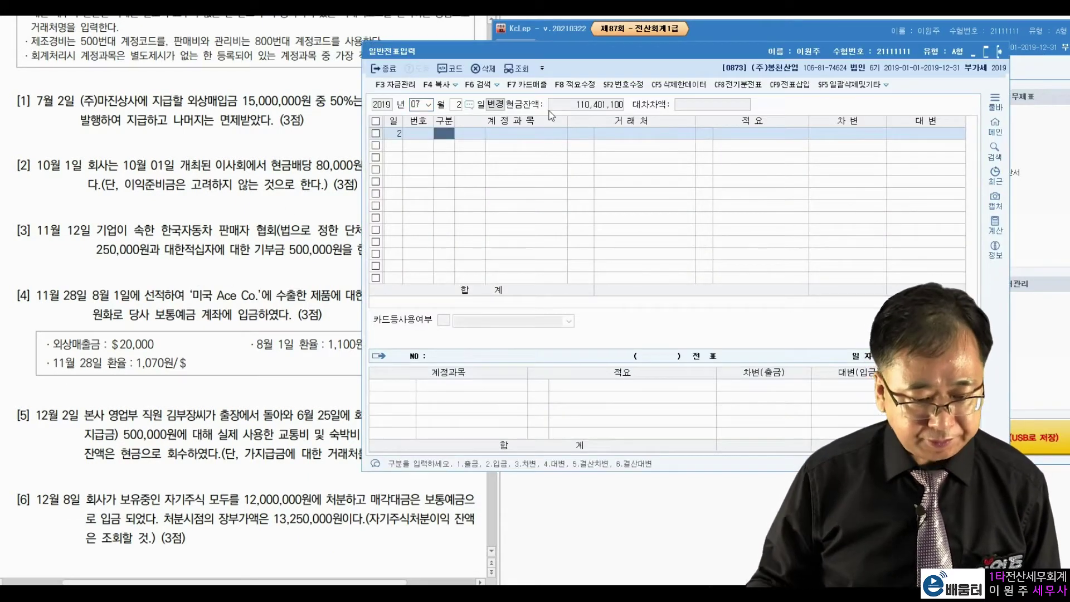
Step: Review question [1]: the supplier, the three-month note payment, and the forgiven remainder
drag(568, 54, 684, 24)
click(172, 149)
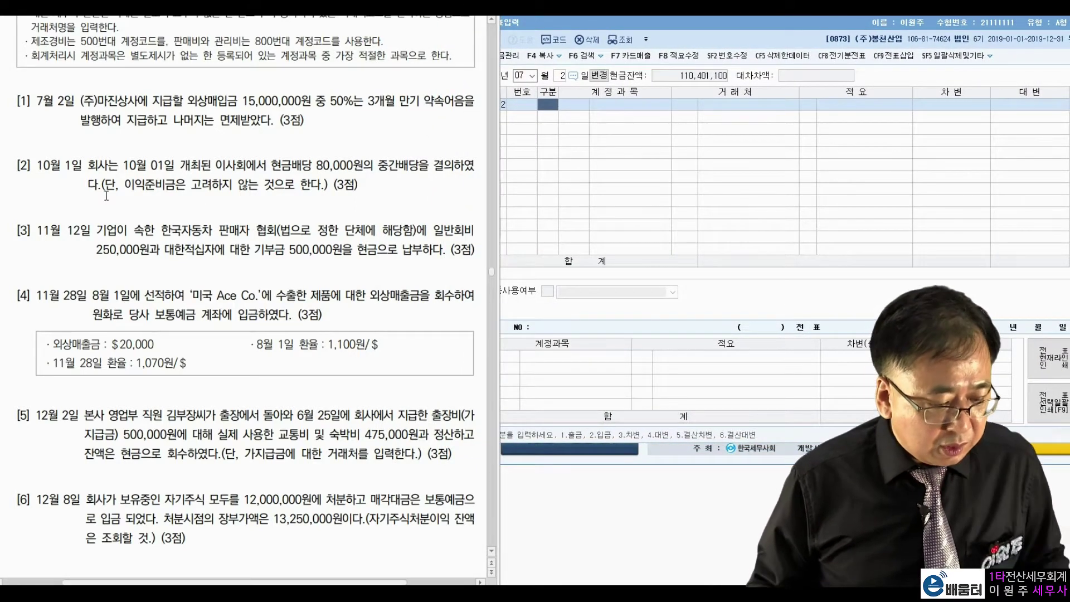
drag(80, 100, 296, 99)
click(192, 96)
click(327, 97)
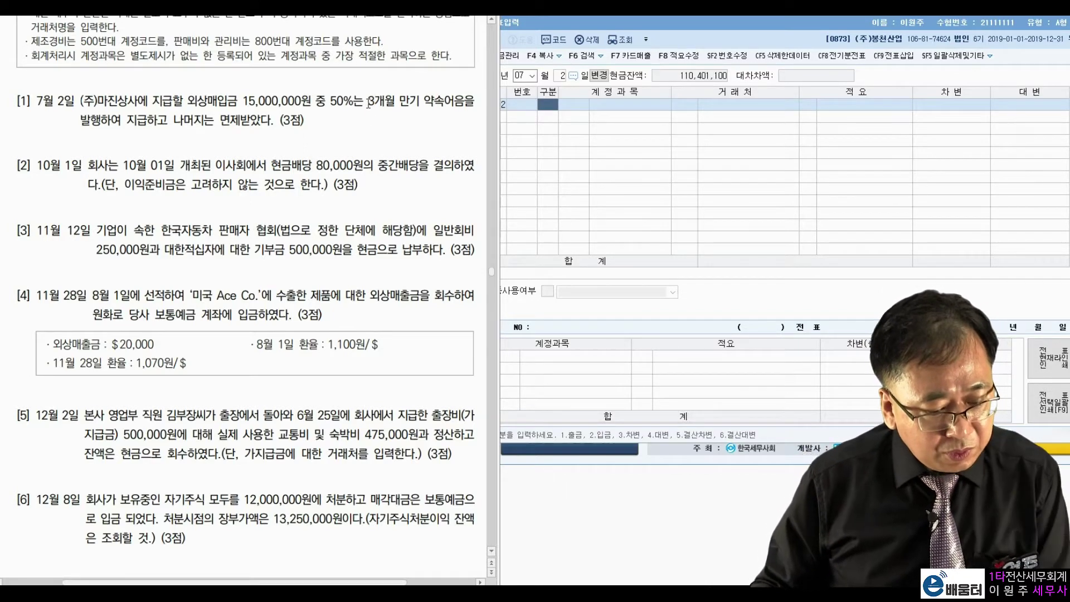
drag(364, 101, 443, 104)
drag(82, 120, 149, 121)
click(222, 126)
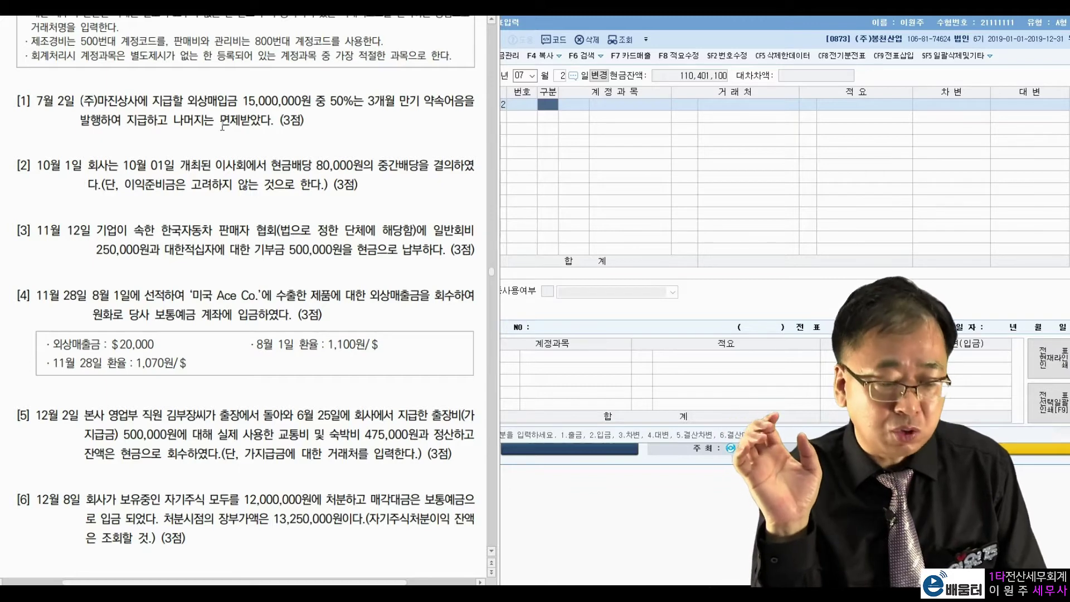
drag(167, 119, 263, 121)
click(283, 131)
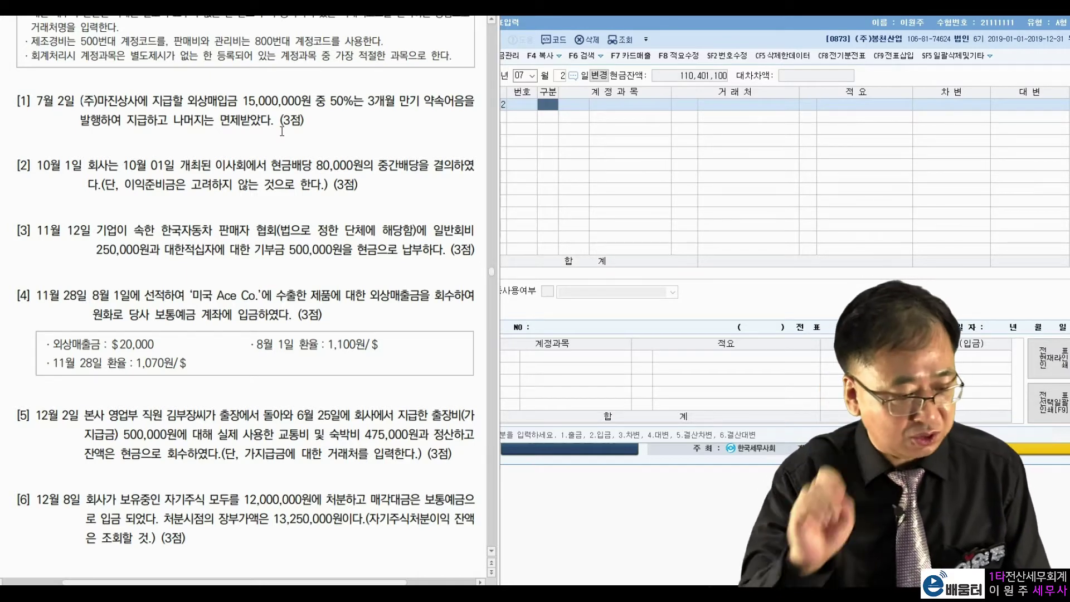
Step: Debit 0251 외상매입금 15,000,000 for partner (주)마진상사
click(553, 116)
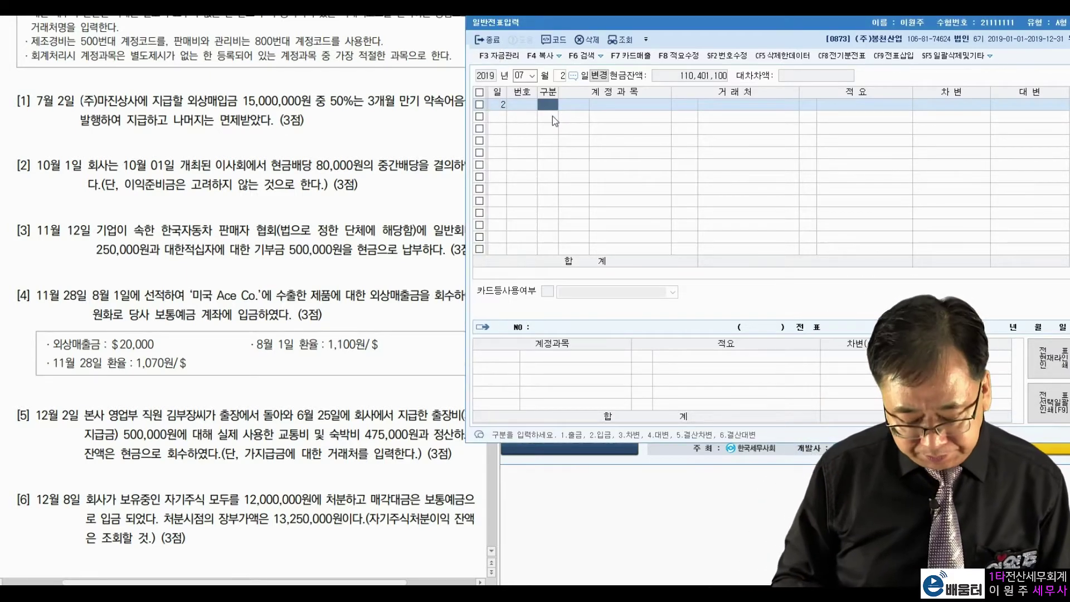
text(3)
text(251)
key(Return)
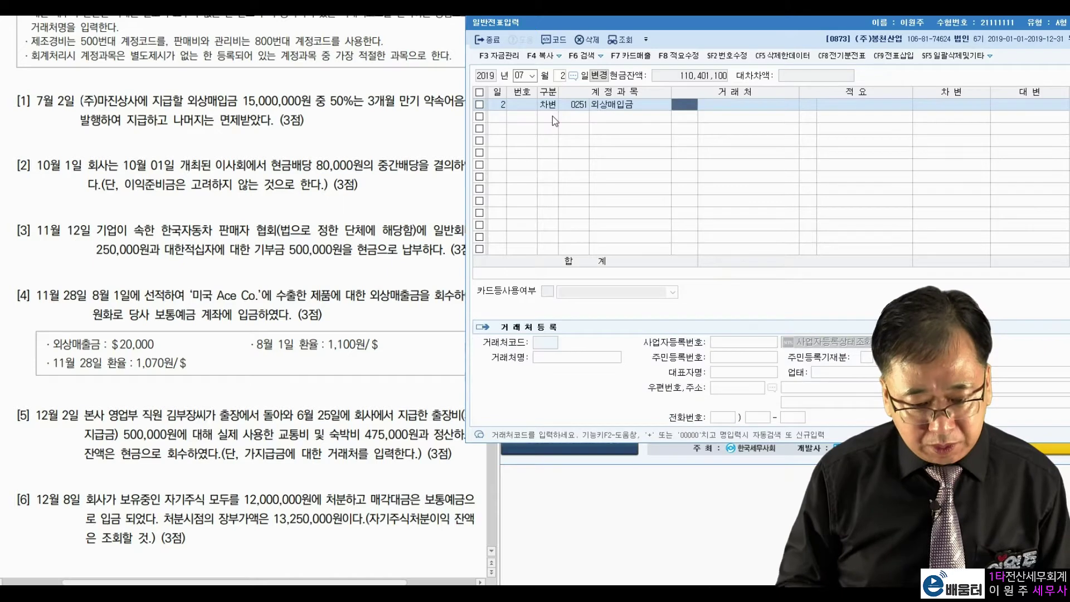
text(마진)
key(Return)
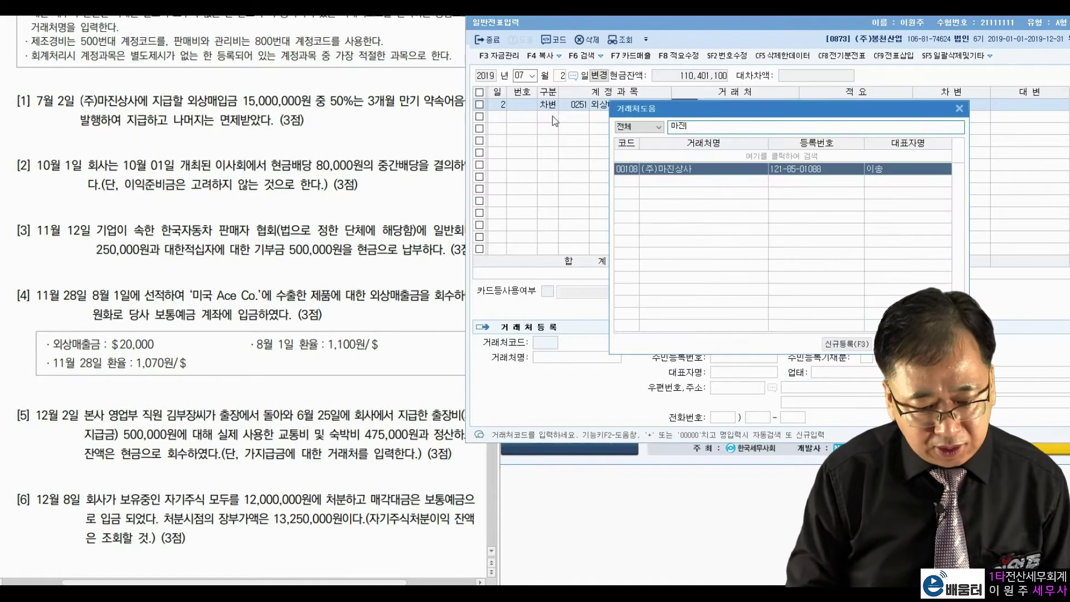
key(Return)
text(15000000)
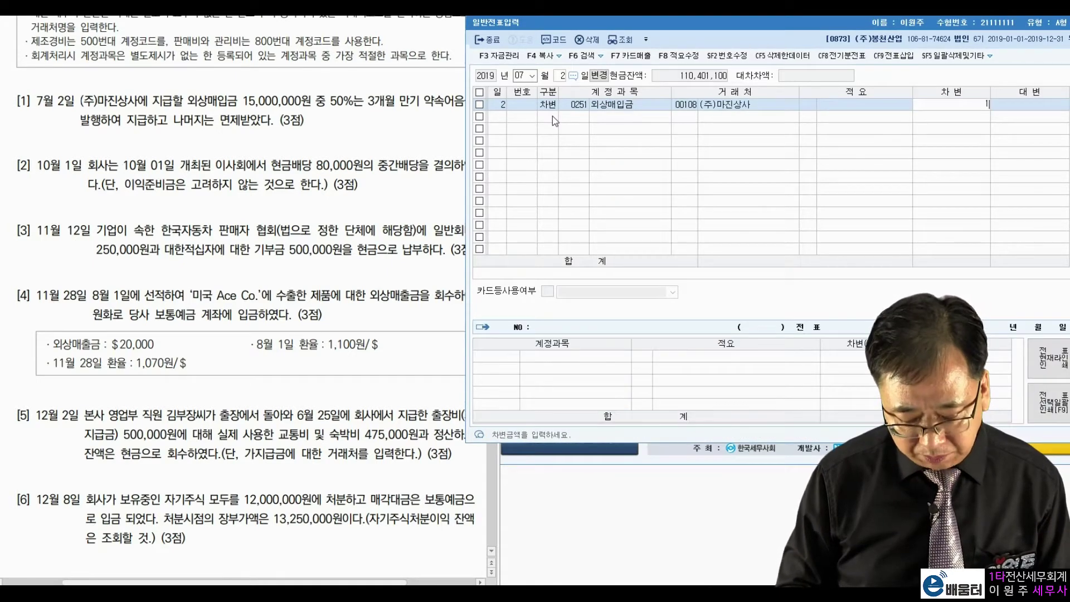
key(Return)
Step: Credit 0253 미지급금 7,500,000 to partner 00108 and add 채무면제이익 for the remainder
text(4)
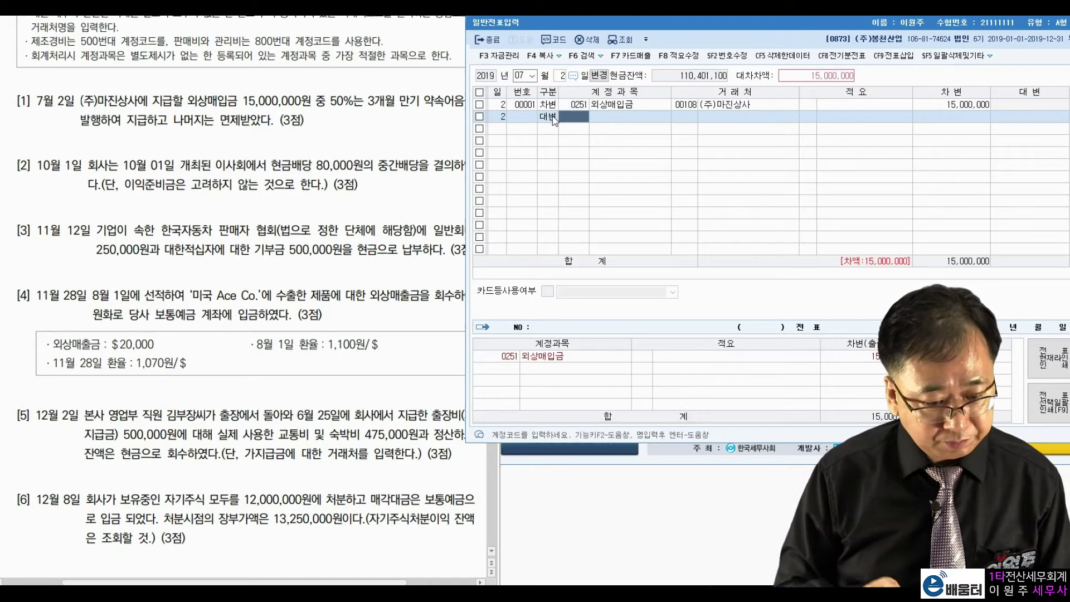
text(지급)
key(Return)
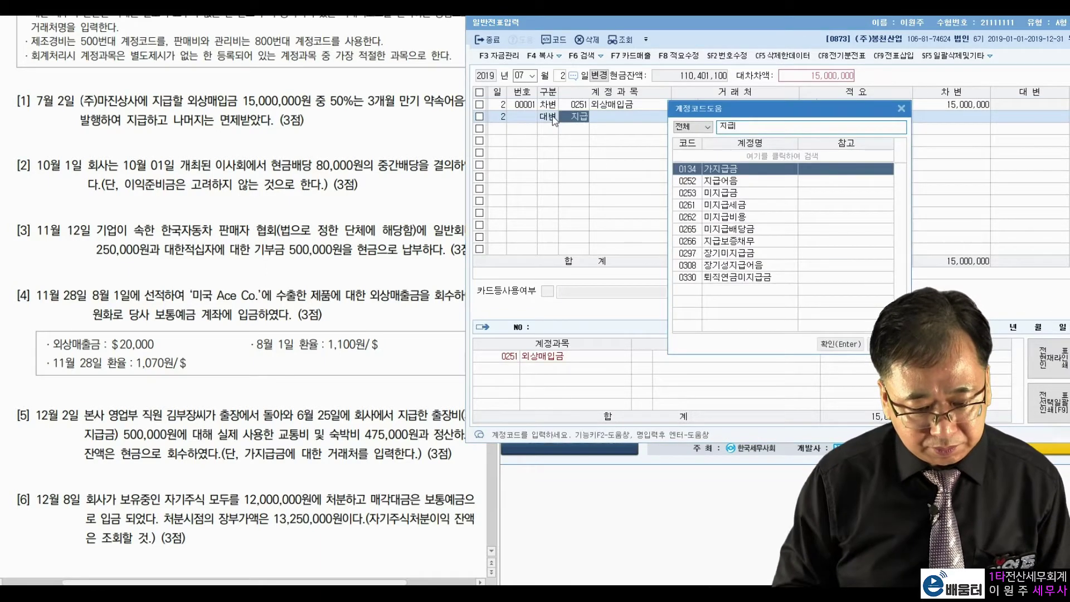
key(Down)
key(Down)
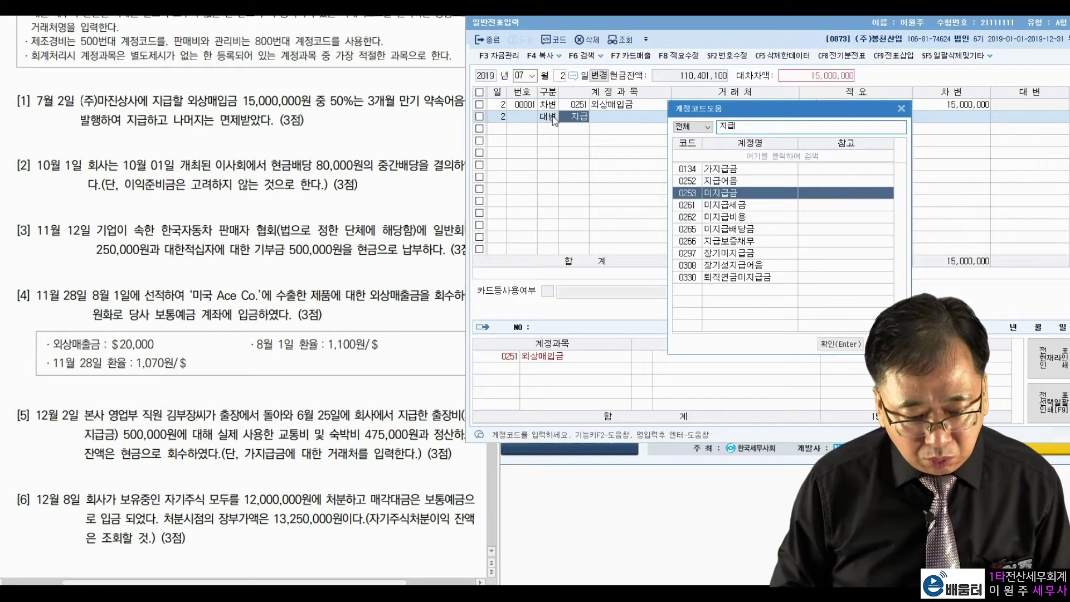
key(Return)
key(Return)
key(Return)
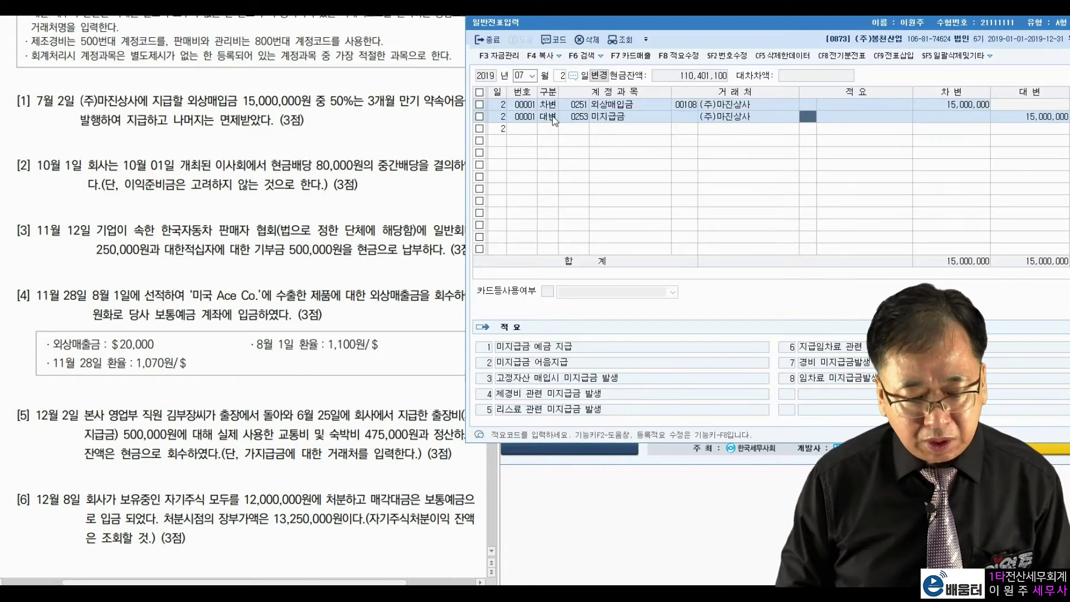
key(Left)
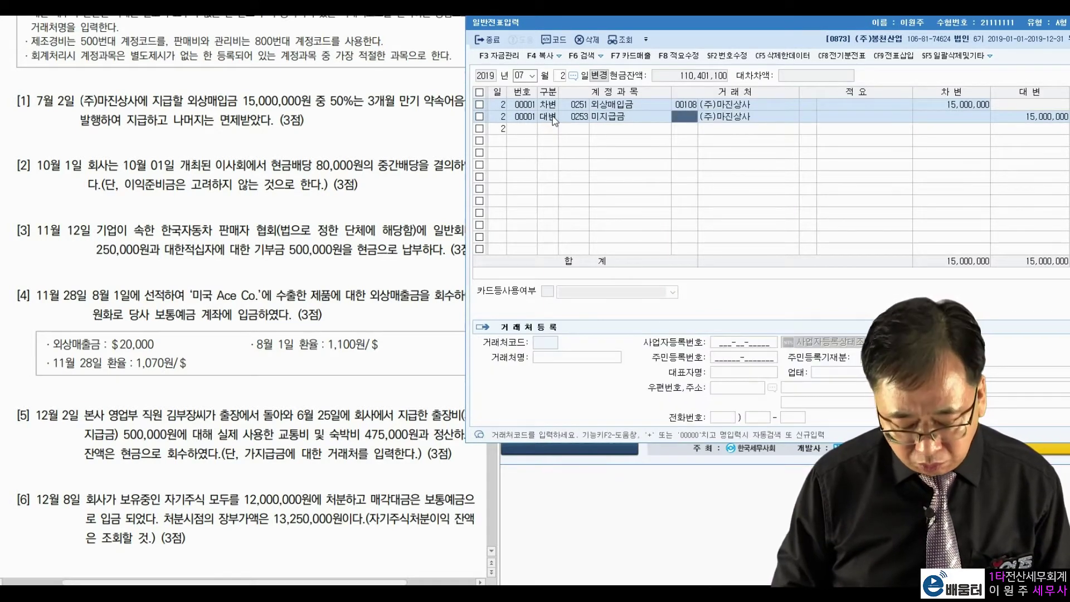
text(108)
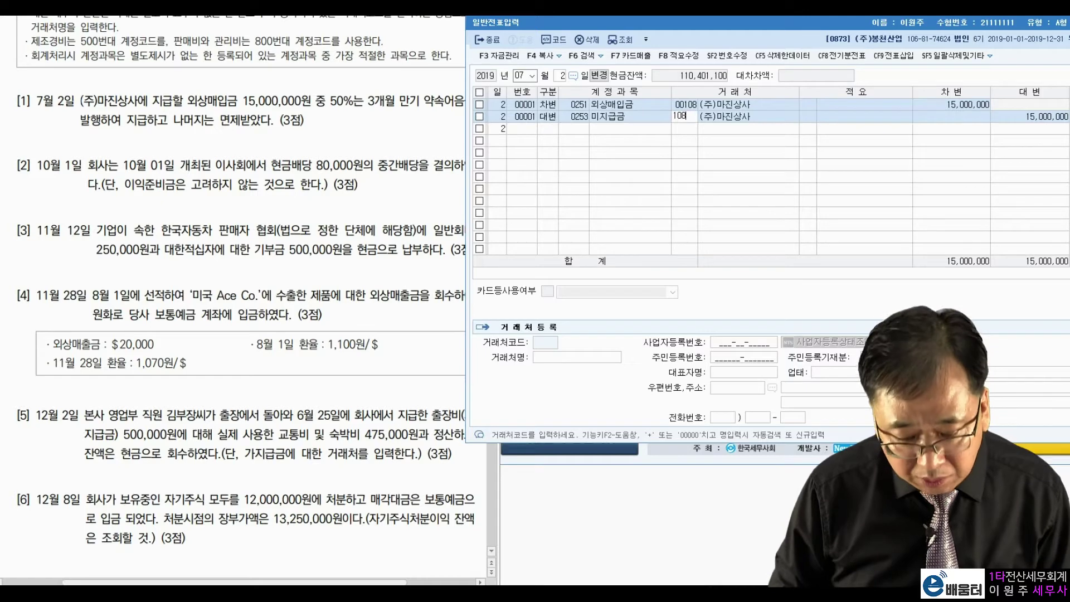
key(Return)
key(Return)
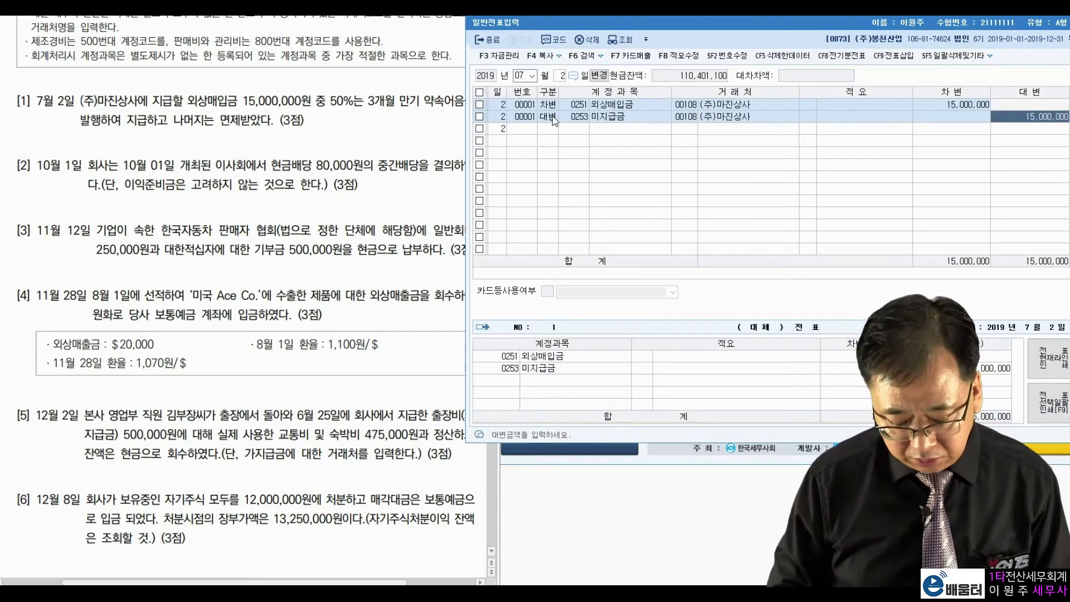
text(7500000)
key(Return)
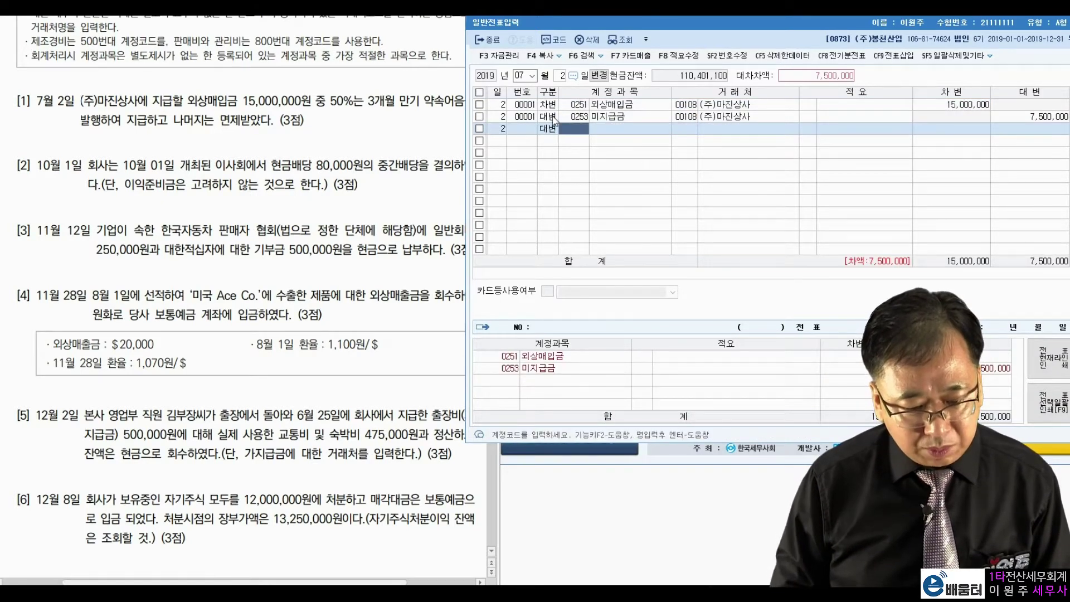
text(채무면)
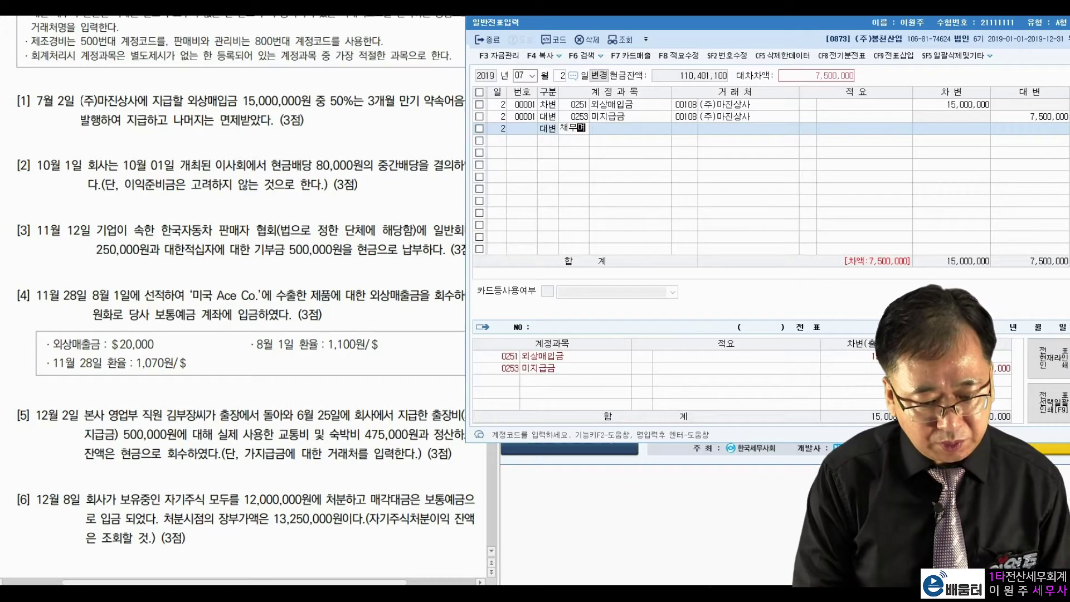
key(Return)
key(Return)
key(Return)
key(Return)
key(Return)
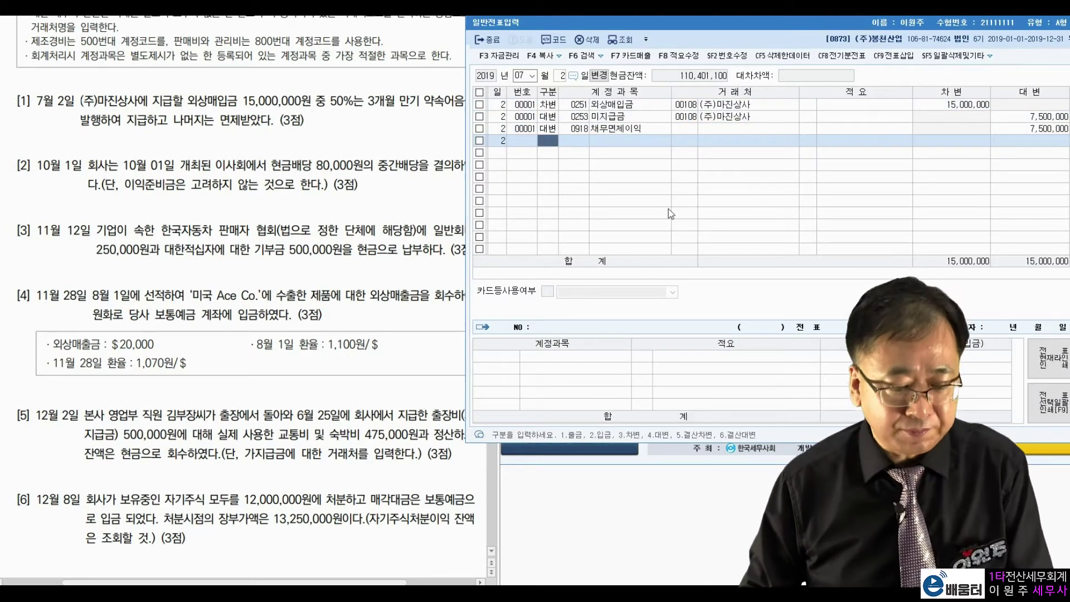
Step: Set the journal entry date to October 1
click(525, 75)
text(10)
key(Return)
text(1)
key(Return)
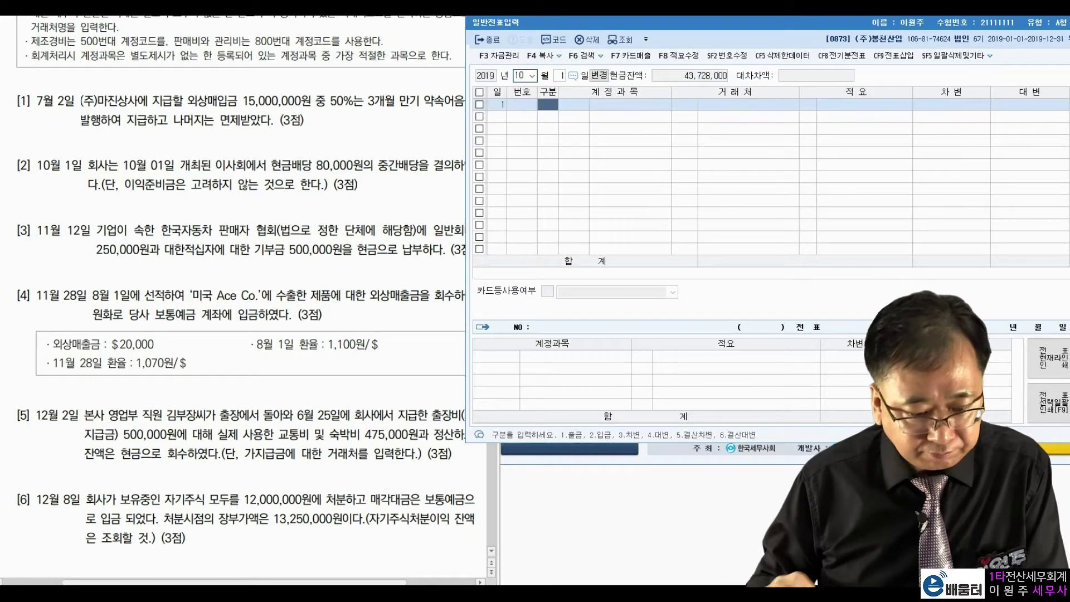
Step: Review question [2]'s 80,000 cash dividend and legal reserve note
click(147, 173)
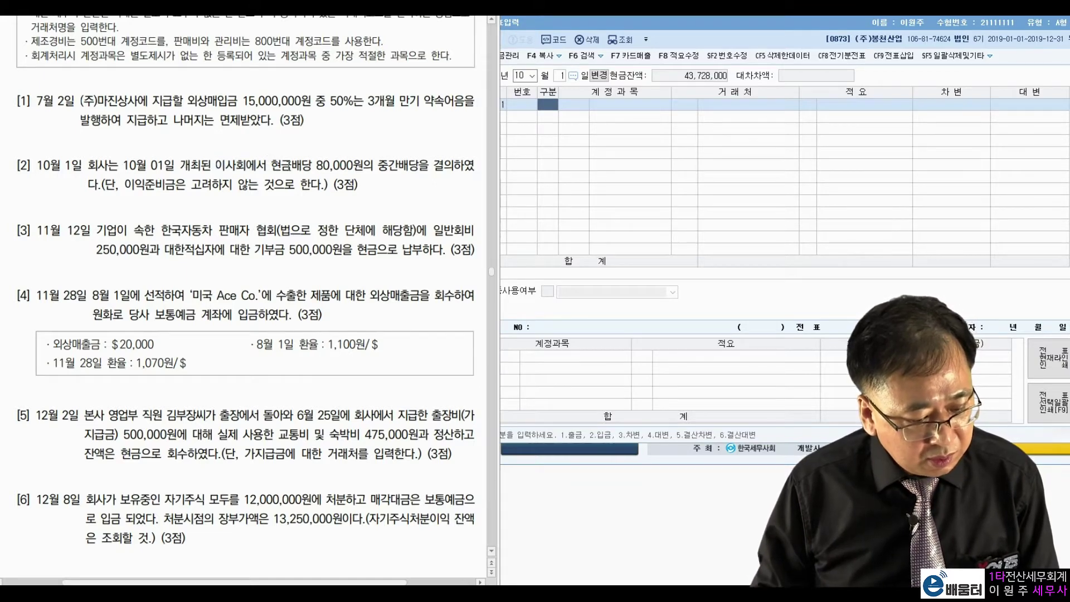
drag(283, 166, 352, 167)
click(381, 173)
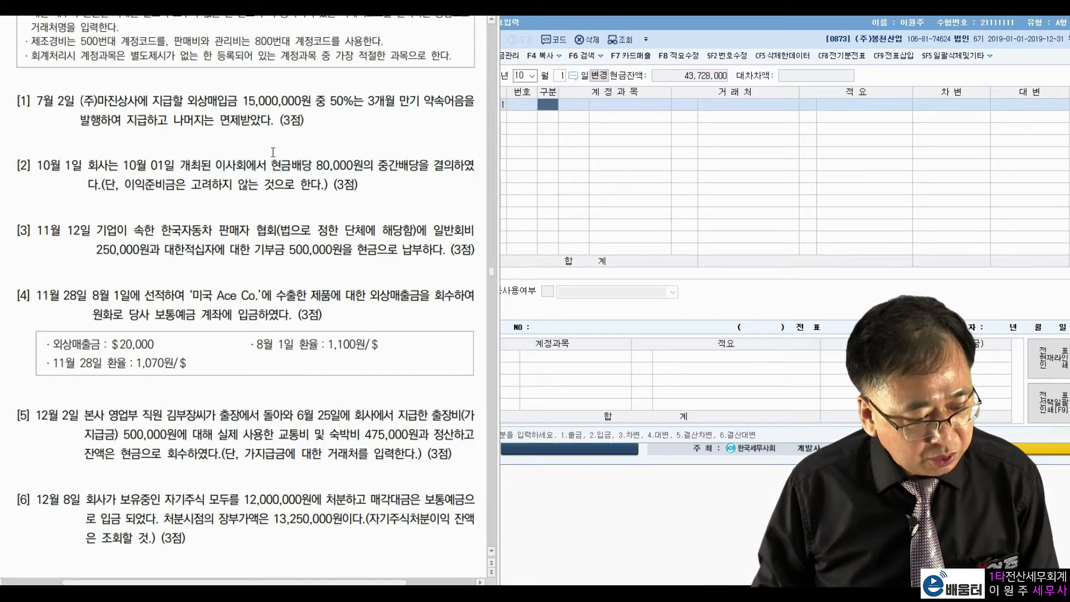
drag(125, 184, 287, 184)
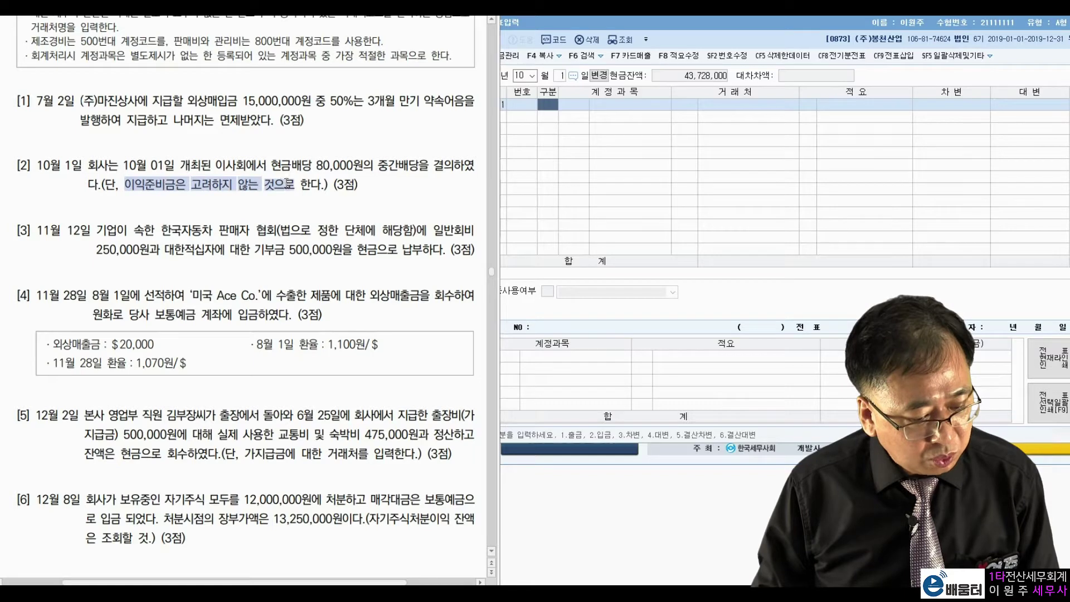
click(368, 184)
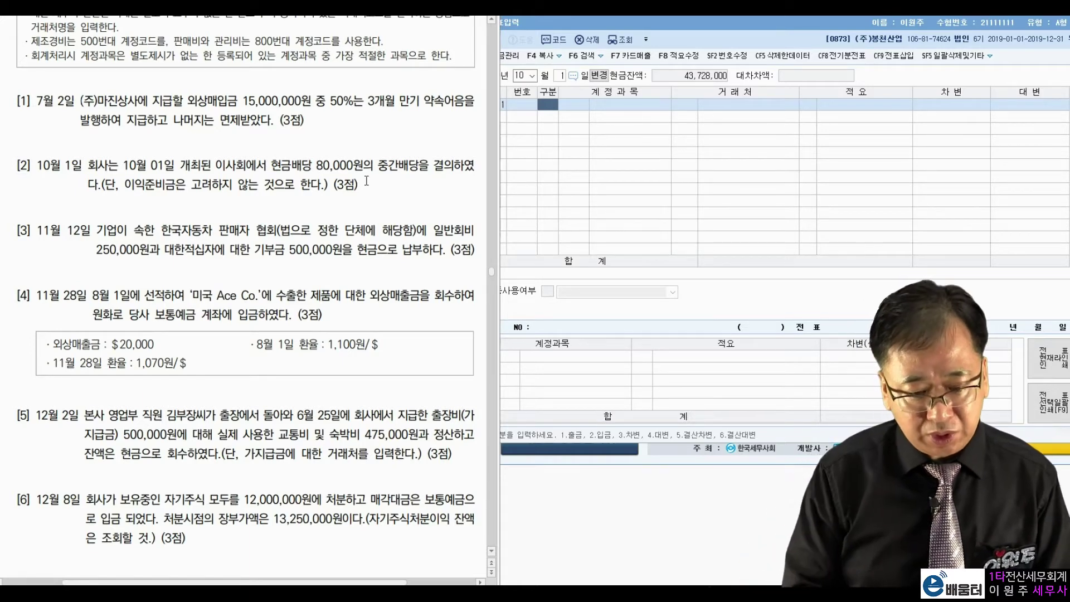
Step: Debit 0375 이월이익잉여금 80,000 and credit 0265 미지급배당금 80,000
click(557, 112)
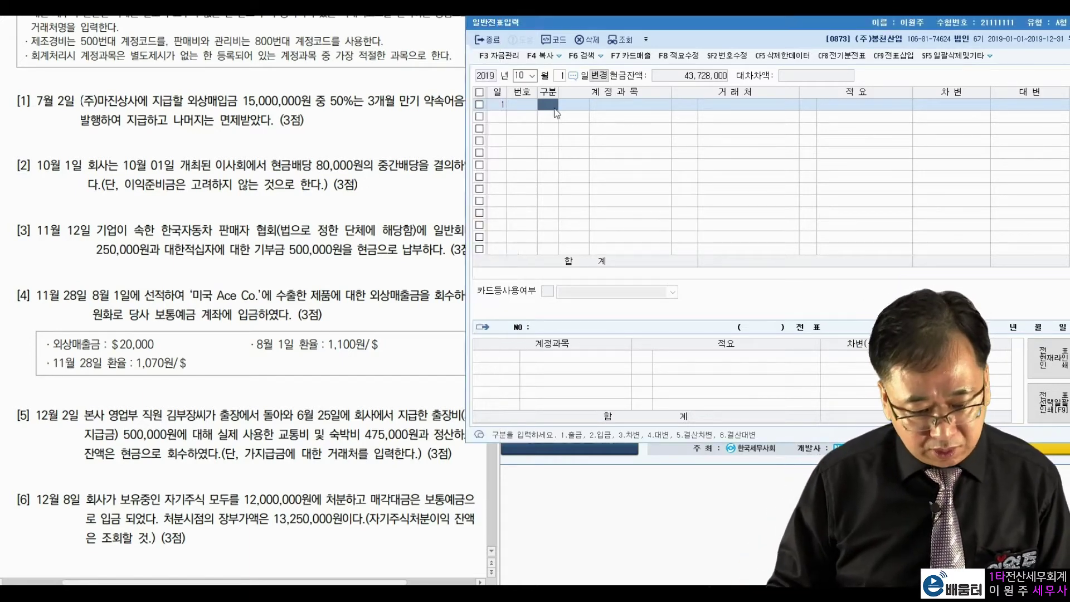
text(3)
text(이월)
key(Return)
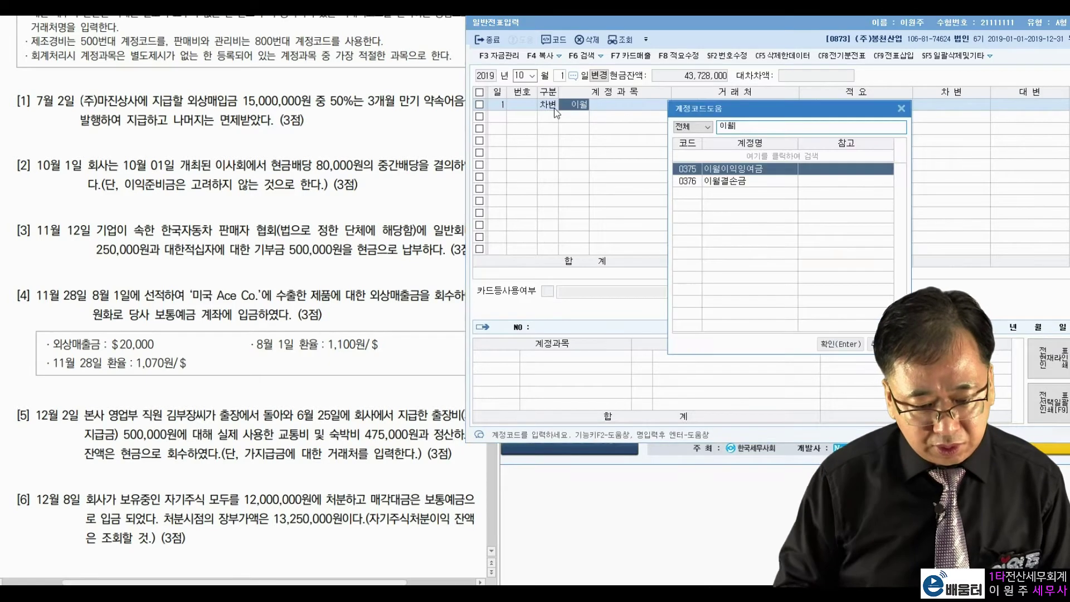
key(Return)
key(Return)
key(Return)
text(80,000)
key(Return)
text(4)
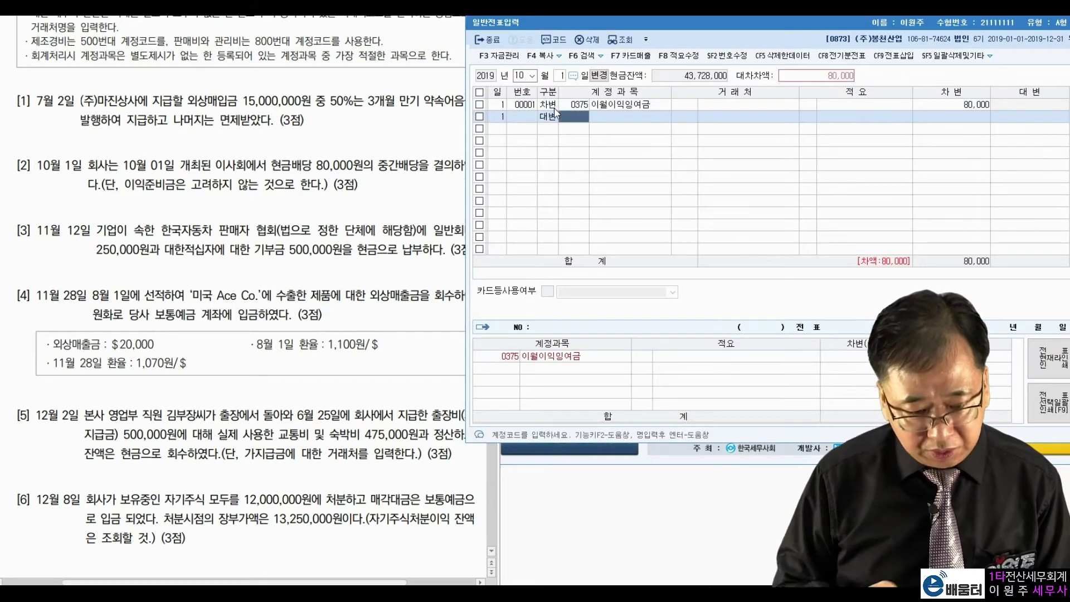
text(미지급)
key(Return)
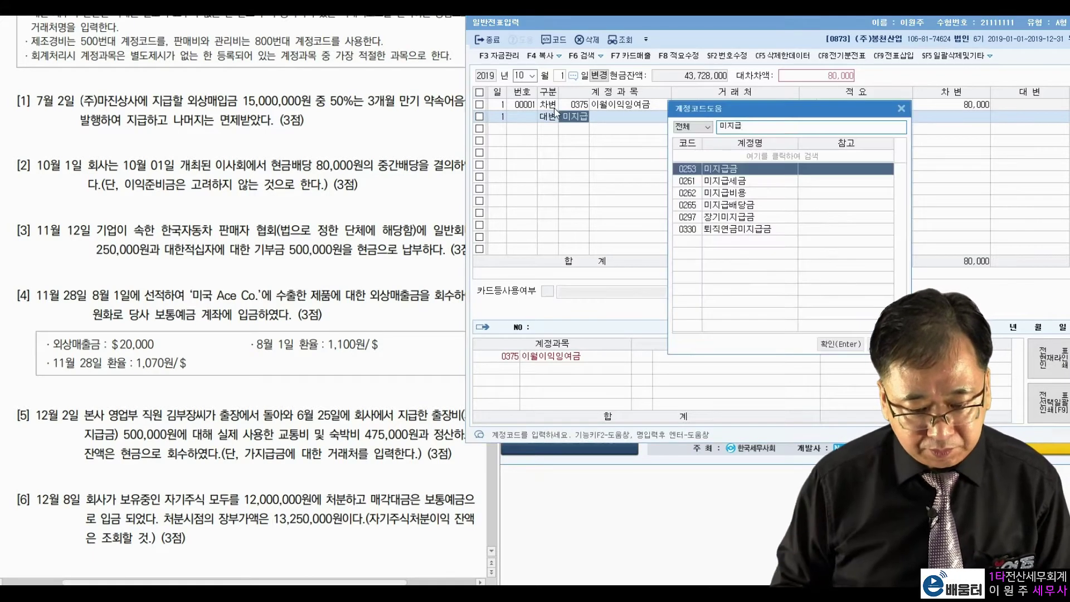
key(Down)
key(Down)
key(Down)
key(Return)
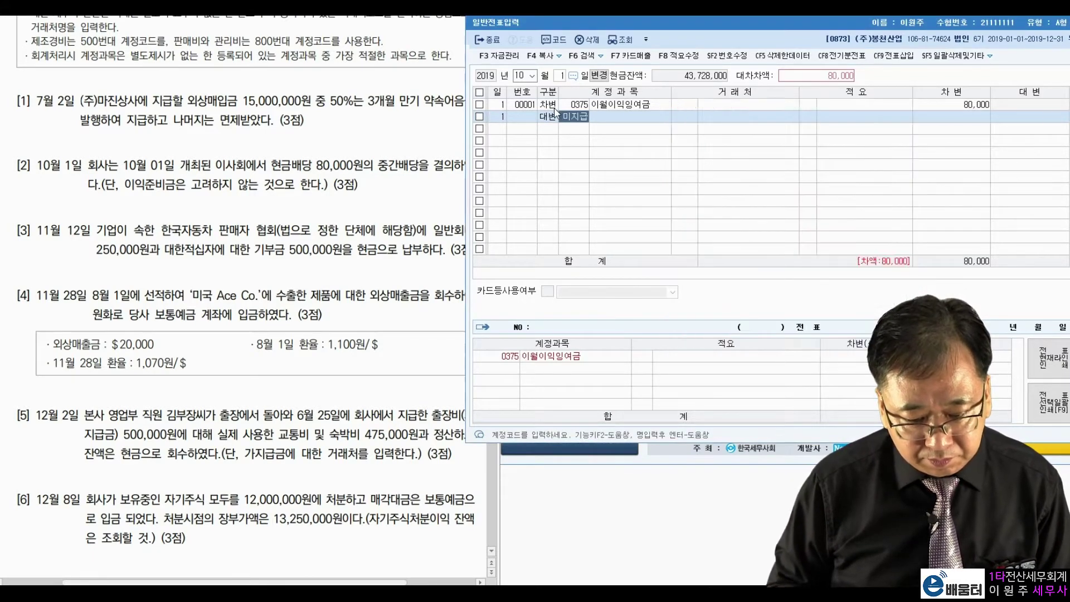
key(Return)
key(Return)
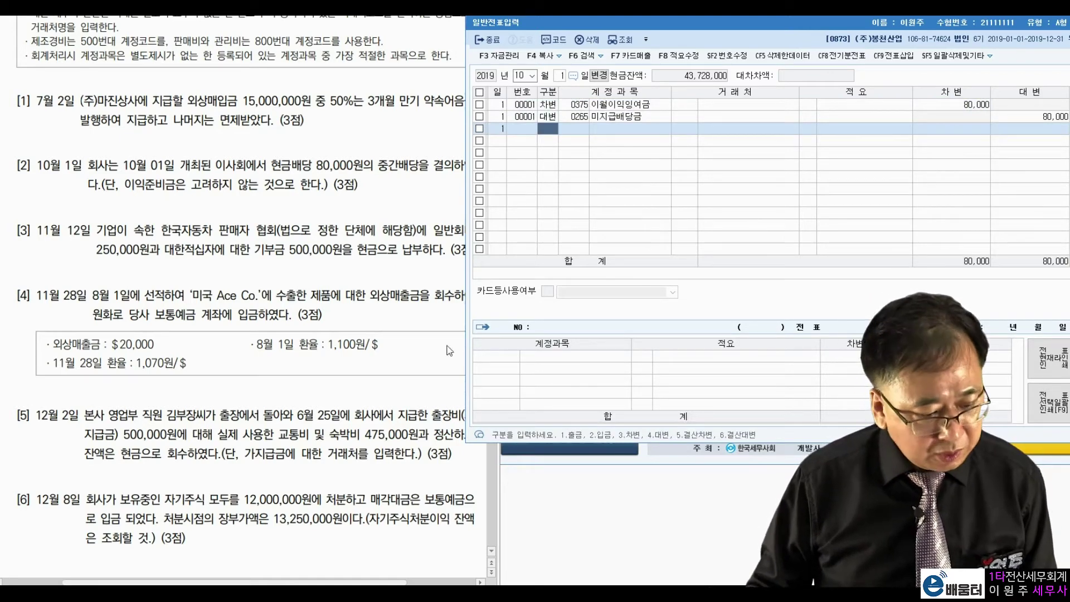
click(523, 74)
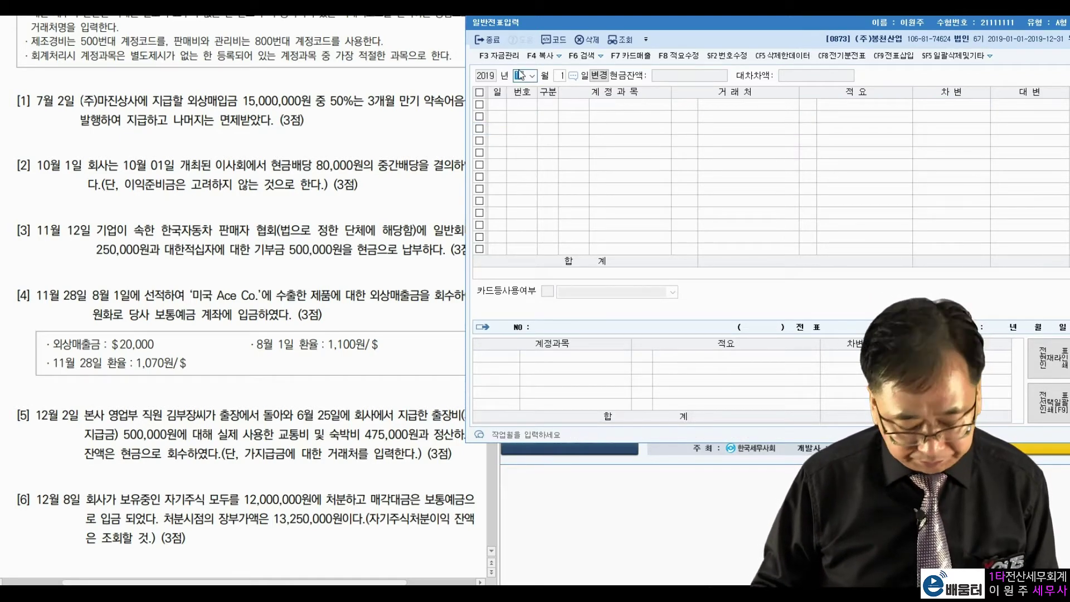
Step: Set the journal entry date to November 12
text(11)
key(Return)
text(12)
key(Return)
Step: Review question [3]'s 250,000 membership fee and 500,000 donation
click(138, 237)
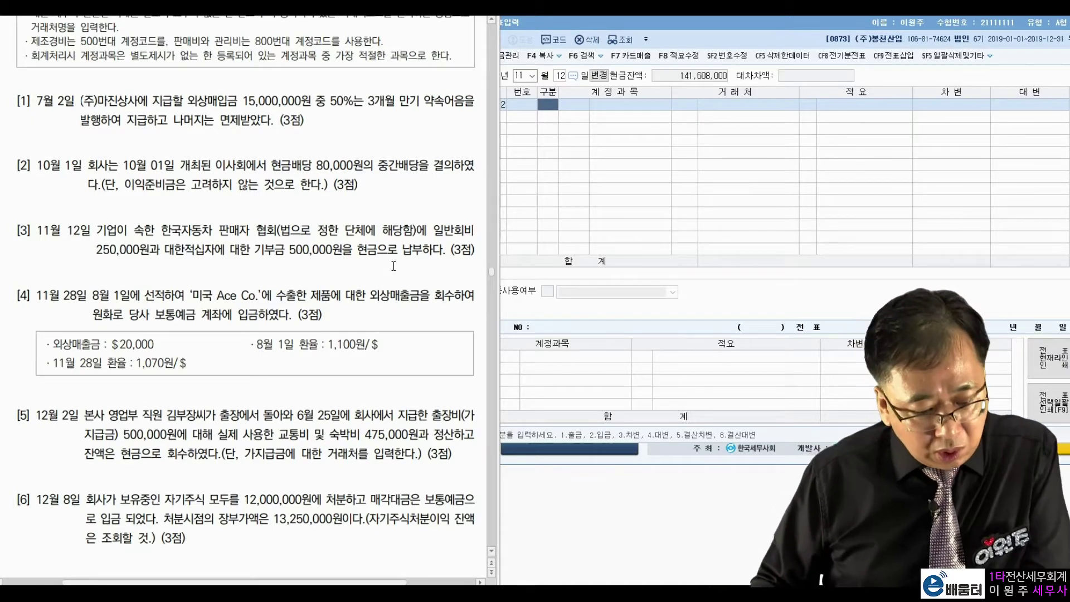
drag(306, 237, 415, 237)
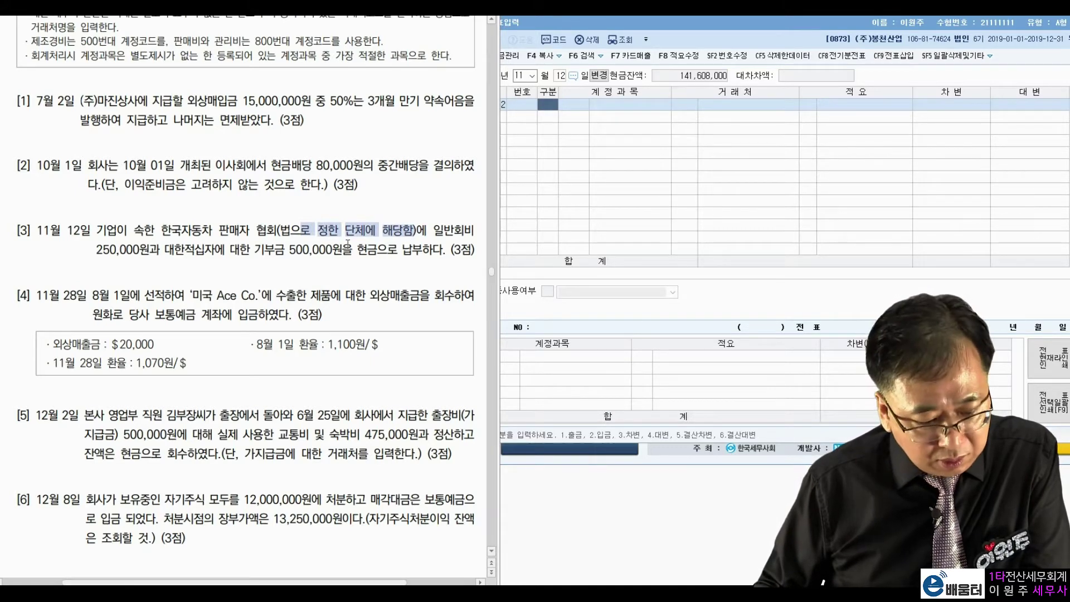
click(365, 226)
drag(96, 250, 139, 250)
drag(239, 249, 342, 249)
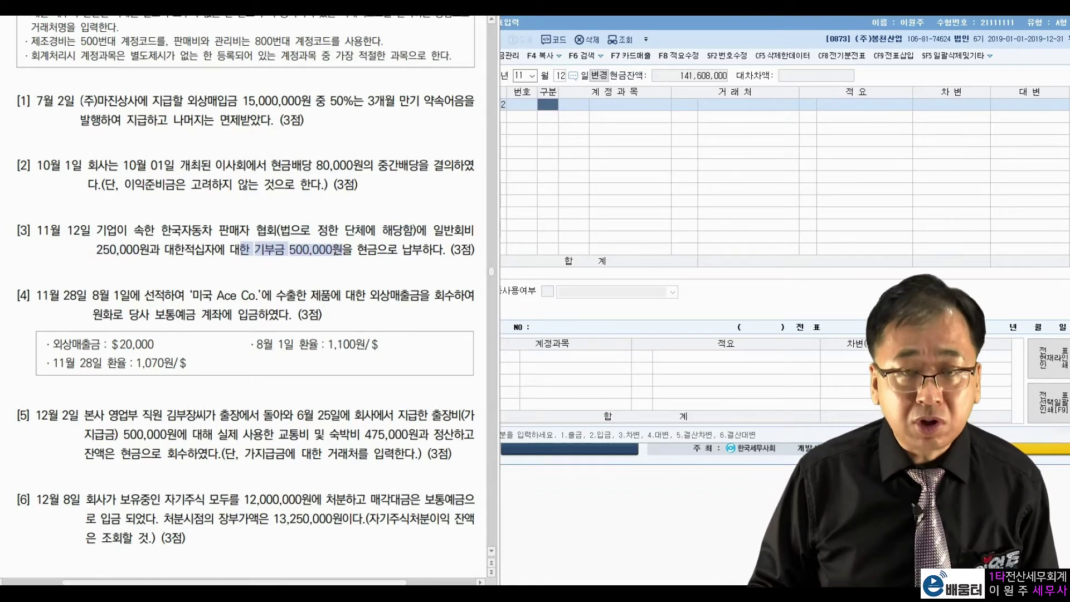
double_click(256, 251)
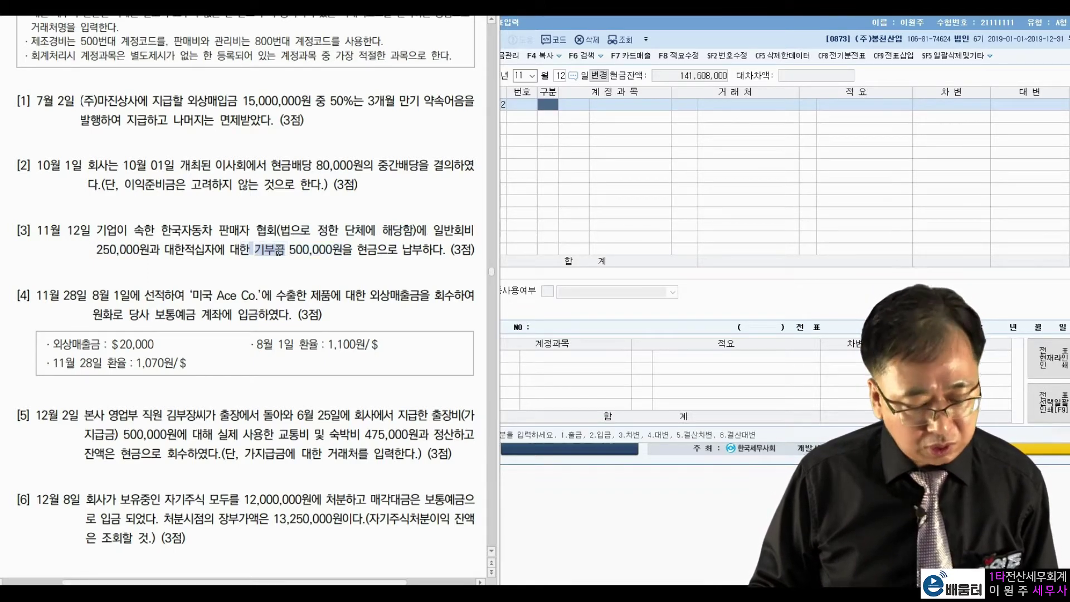
click(342, 226)
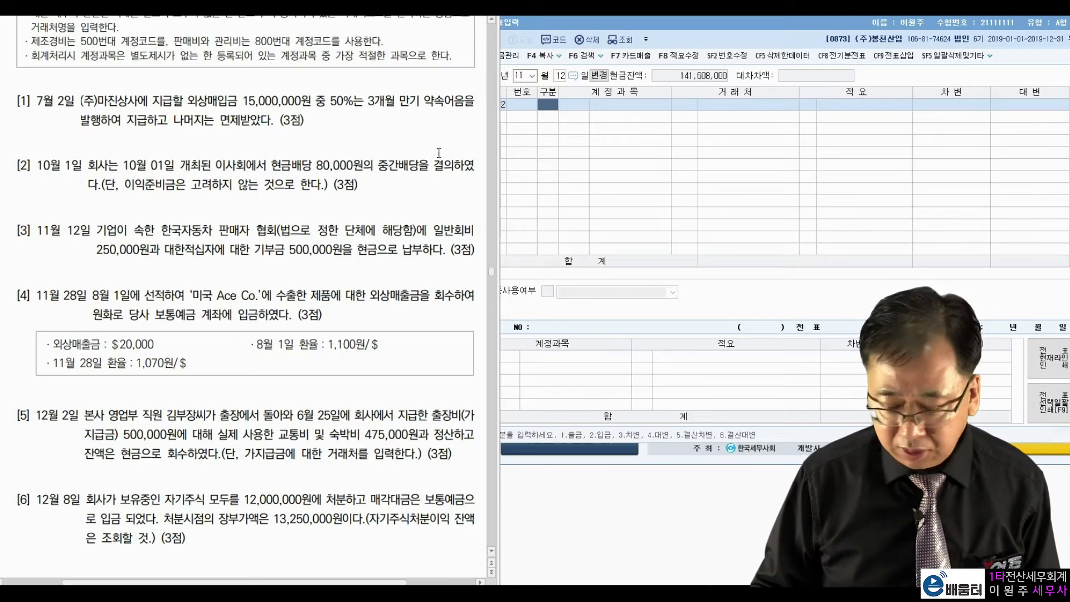
Step: Debit 0817 세금과공과 250,000
click(551, 110)
text(3)
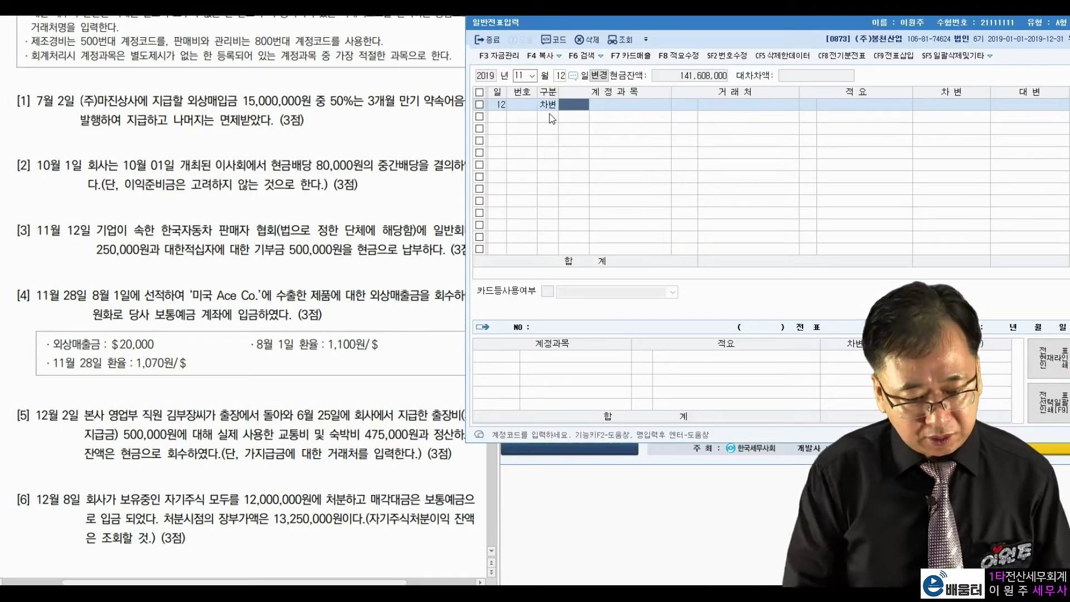
text(세금과)
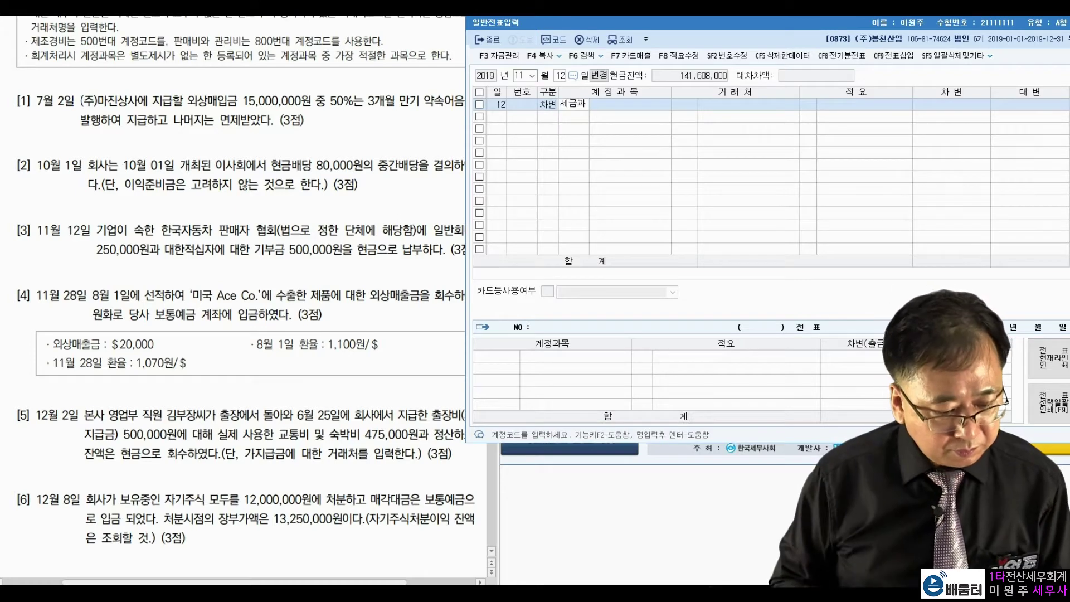
key(Return)
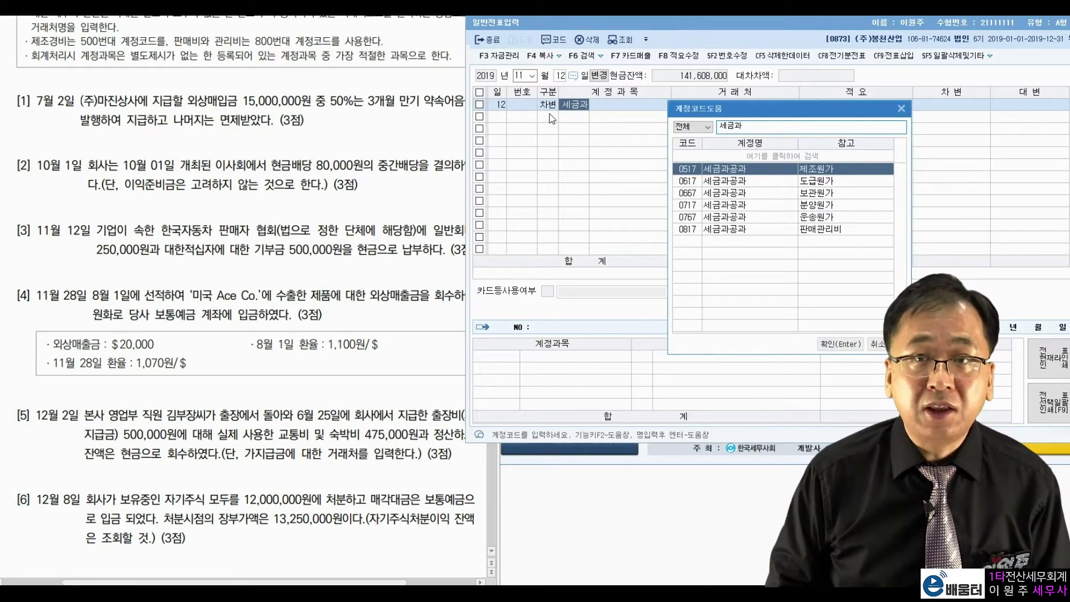
key(Down)
key(Down)
key(Down)
key(Down)
key(Down)
key(Return)
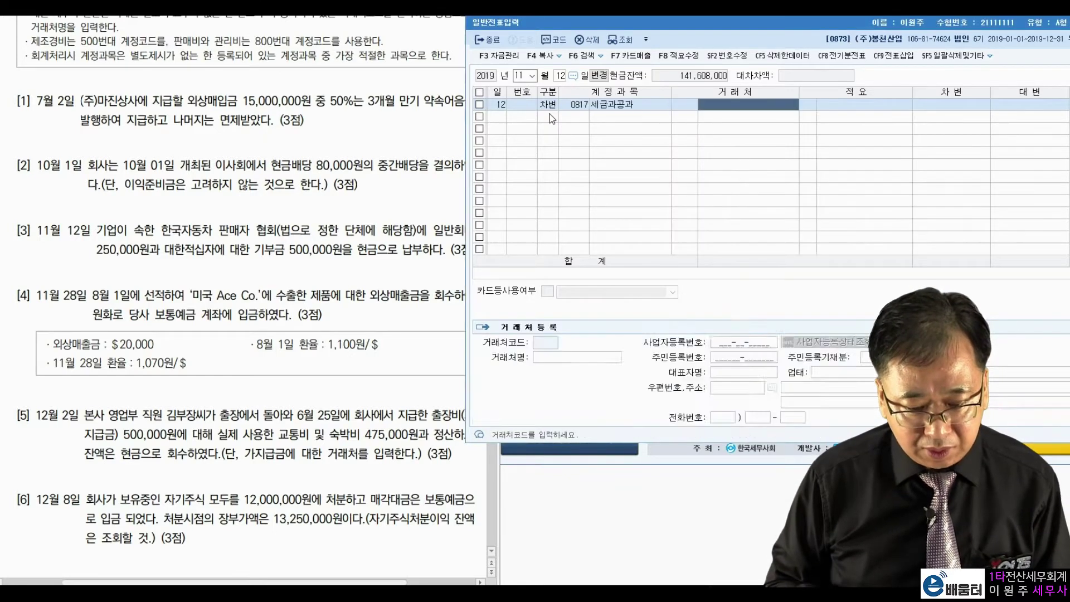
text(2500000)
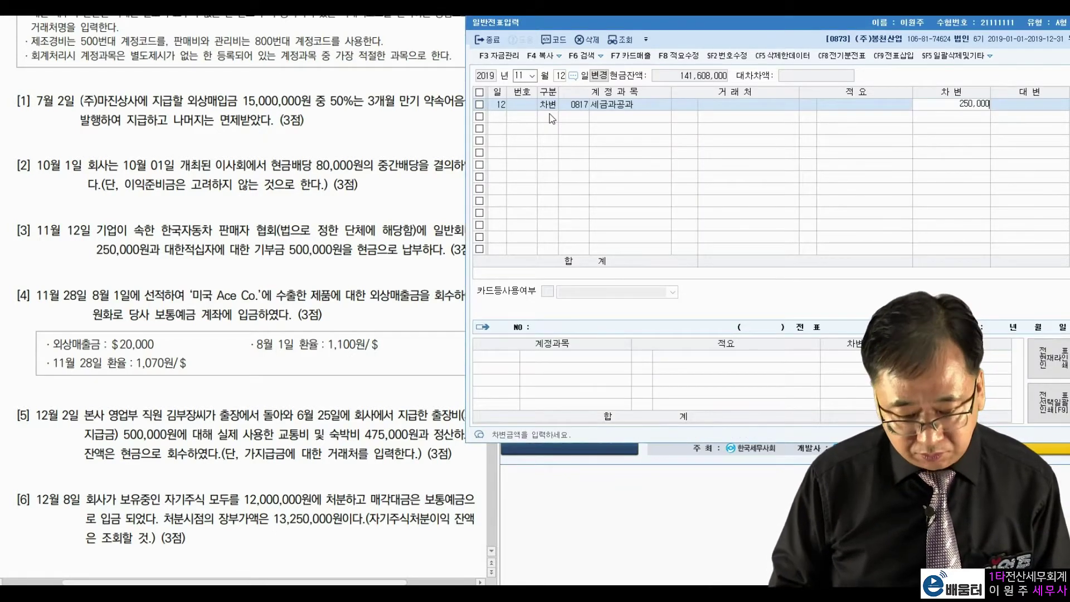
key(Return)
Step: Debit 0953 기부금 500,000 and credit 0101 현금 750,000
text(0953)
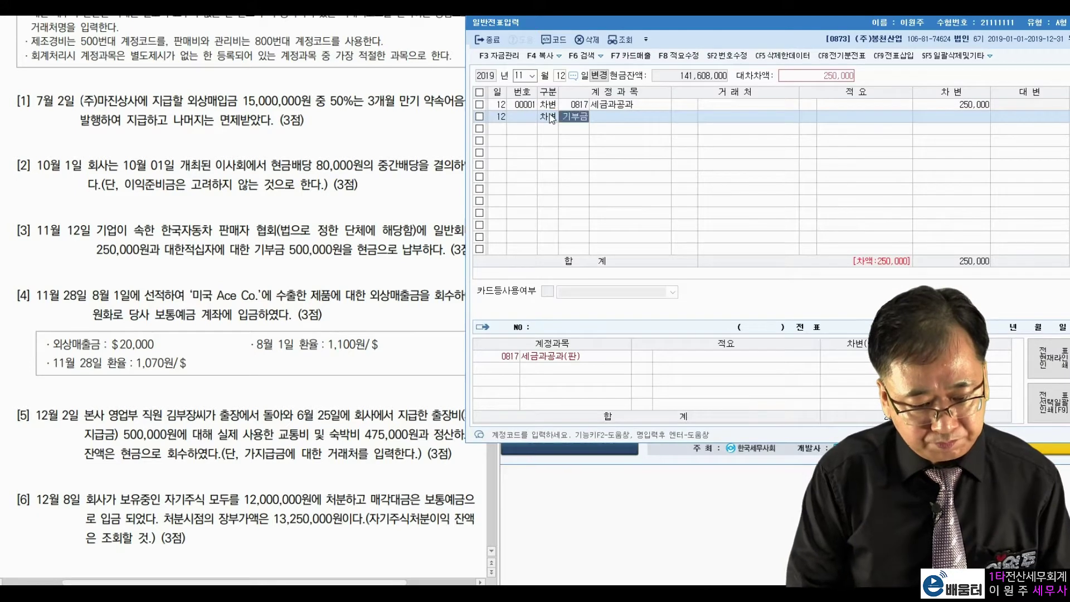
key(Return)
key(Return)
key(Return)
text(5000000)
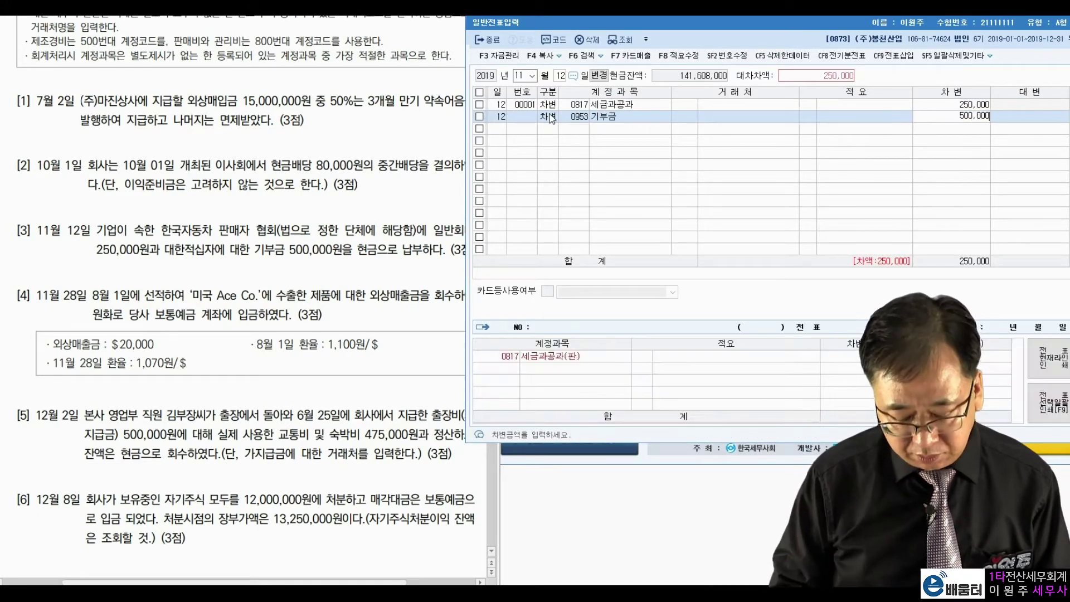
key(Return)
text(101)
key(Return)
key(Return)
key(Return)
key(Return)
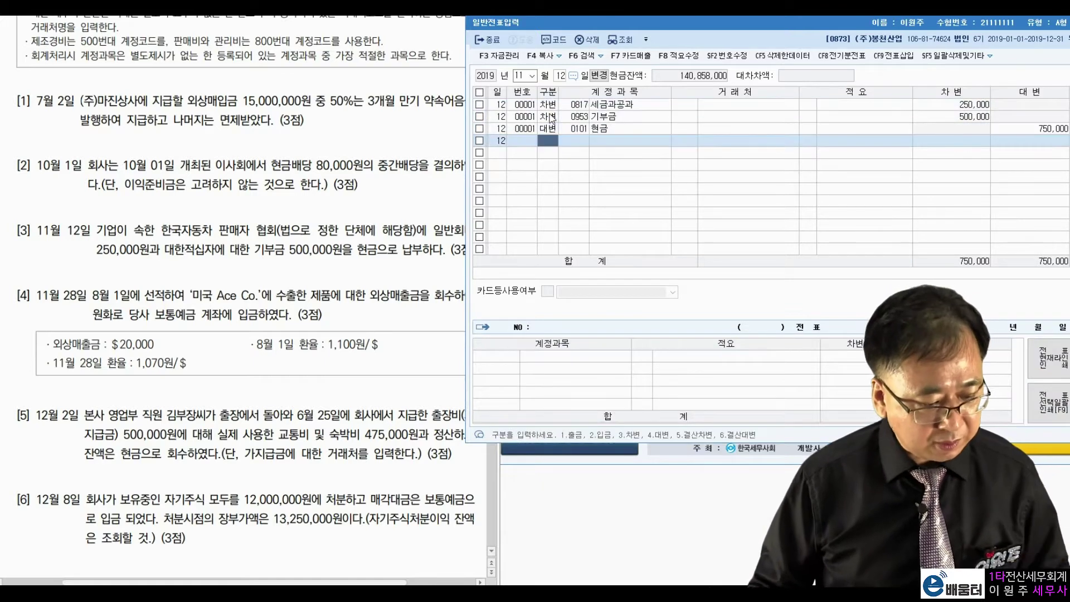
click(562, 76)
text(28)
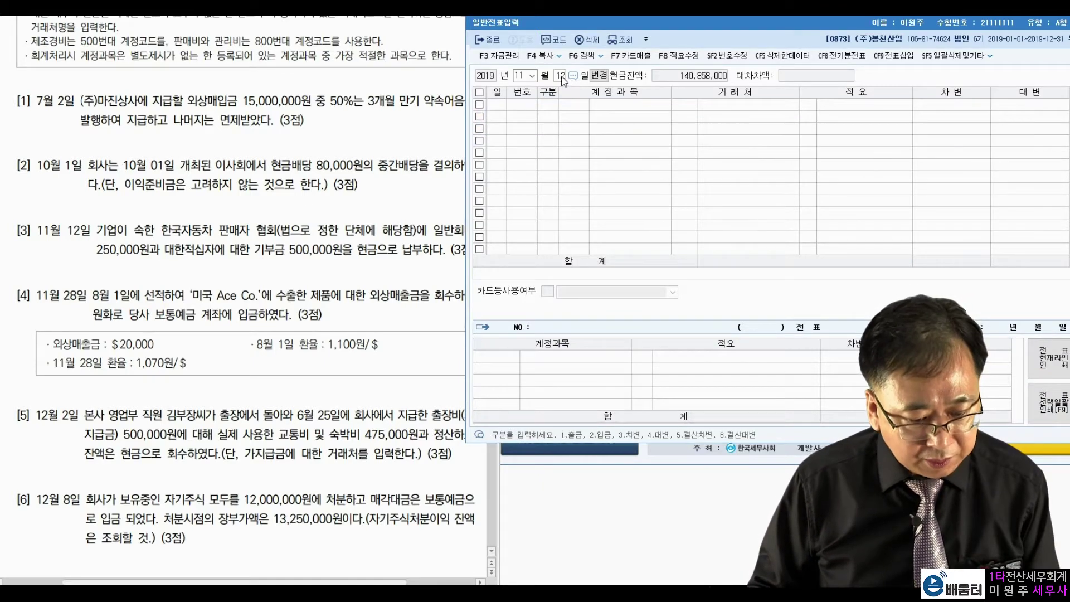
key(Return)
click(160, 315)
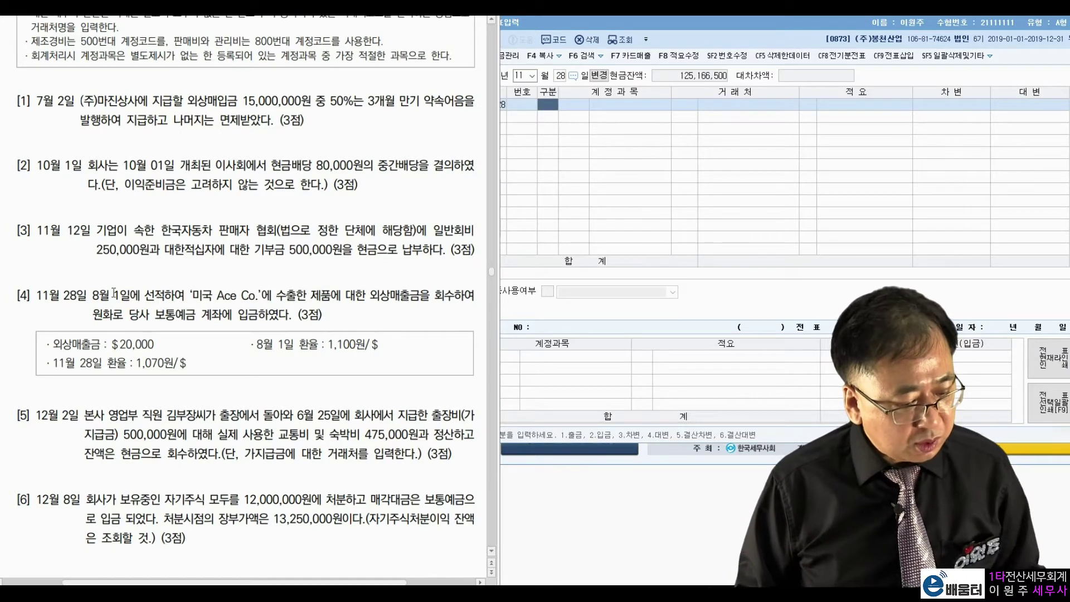
drag(94, 296, 229, 297)
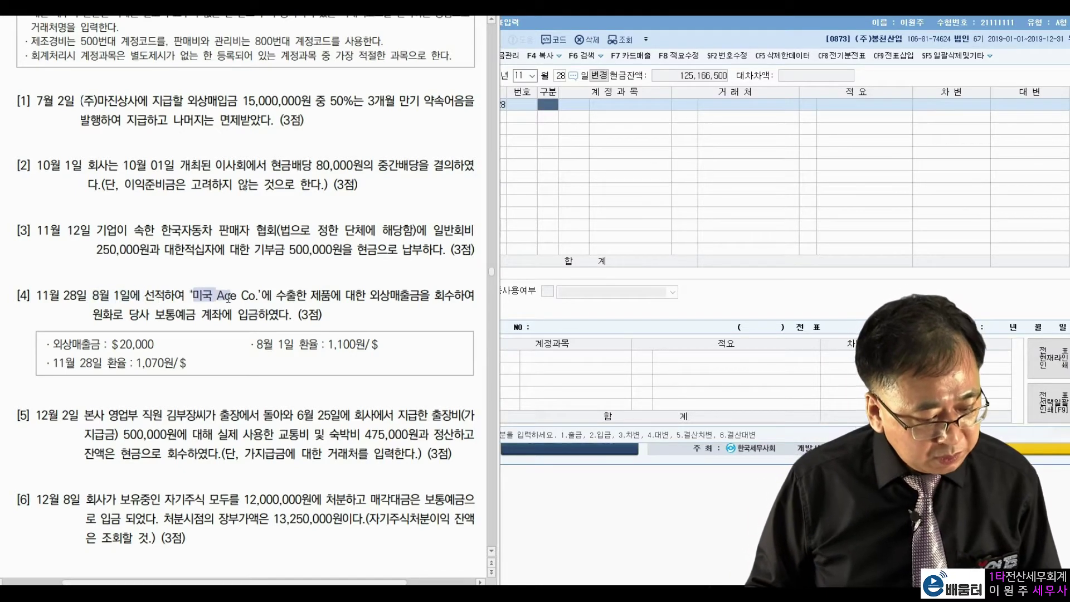
click(247, 295)
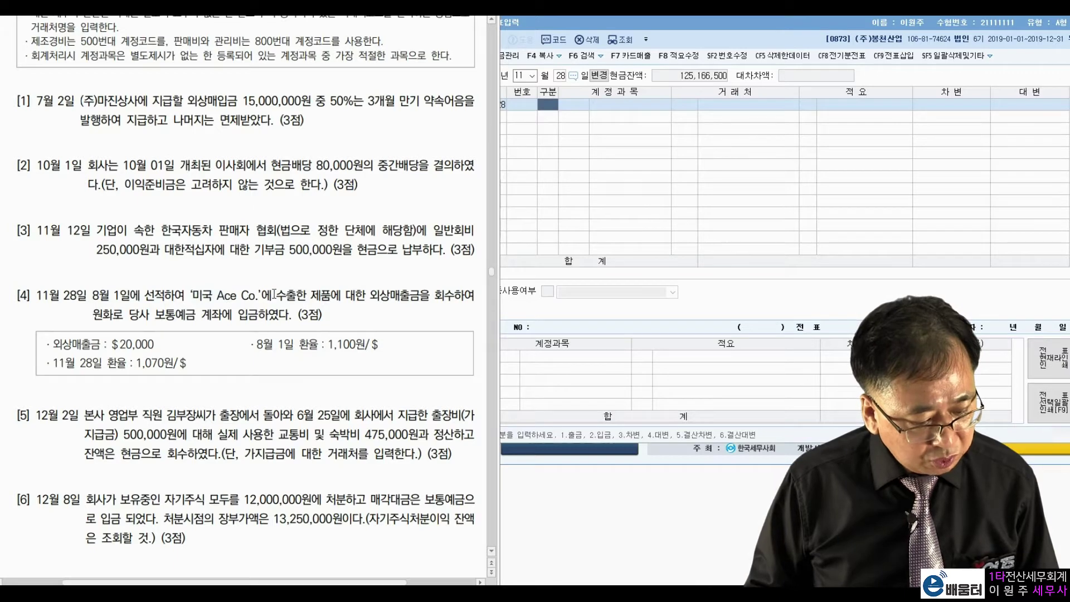
drag(378, 296, 430, 296)
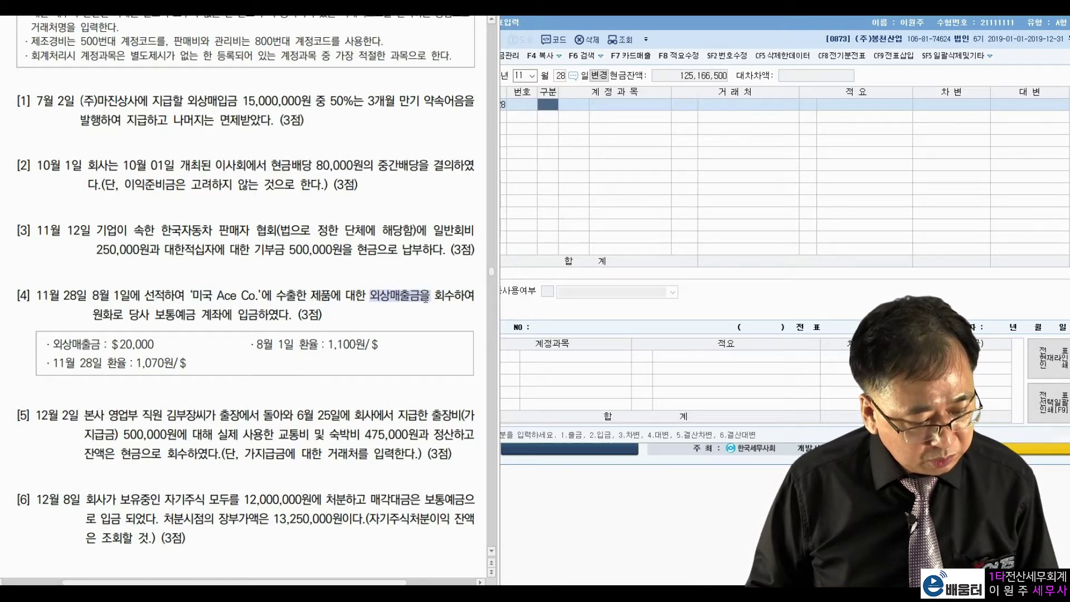
click(248, 288)
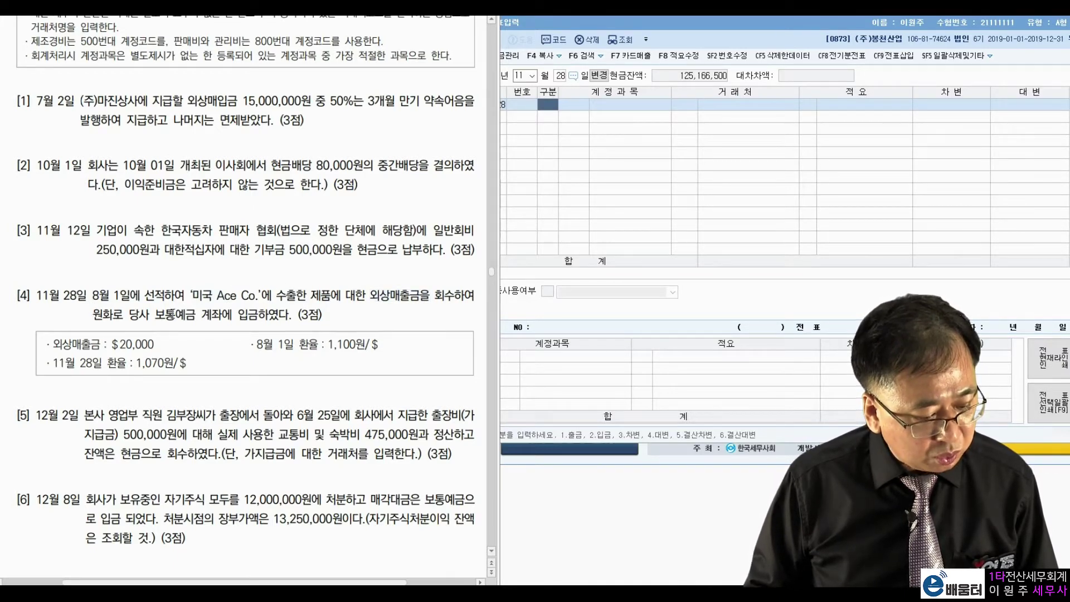
drag(155, 315, 223, 315)
click(265, 310)
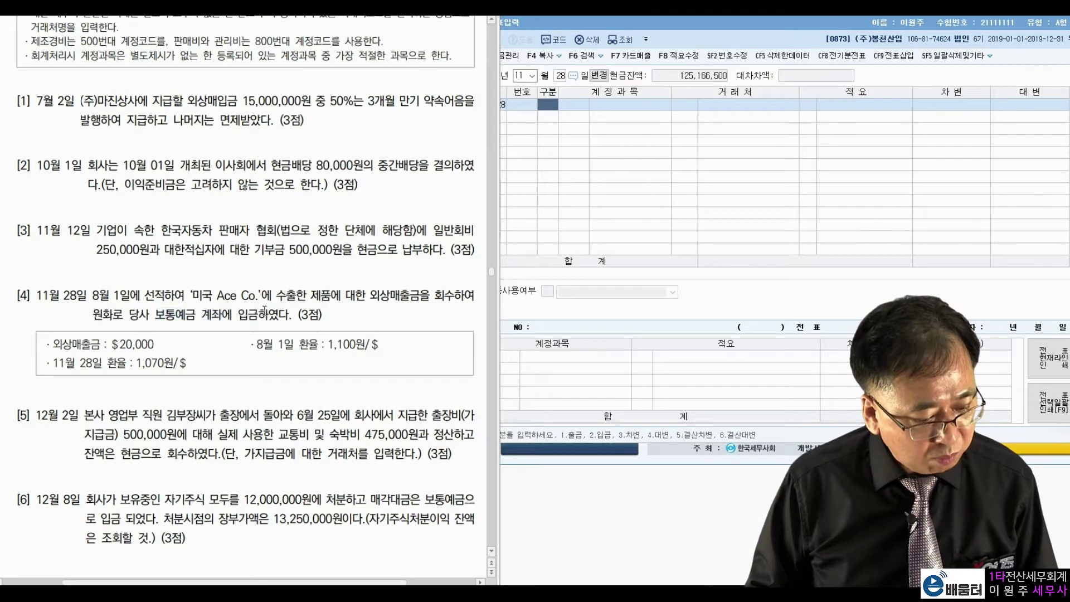
drag(92, 295, 140, 296)
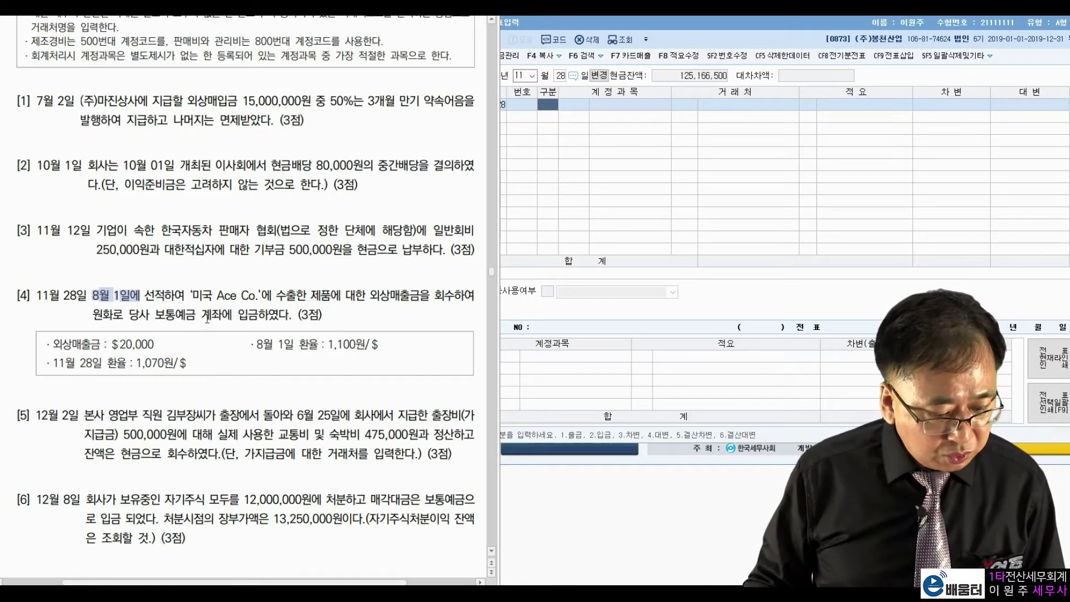
click(218, 308)
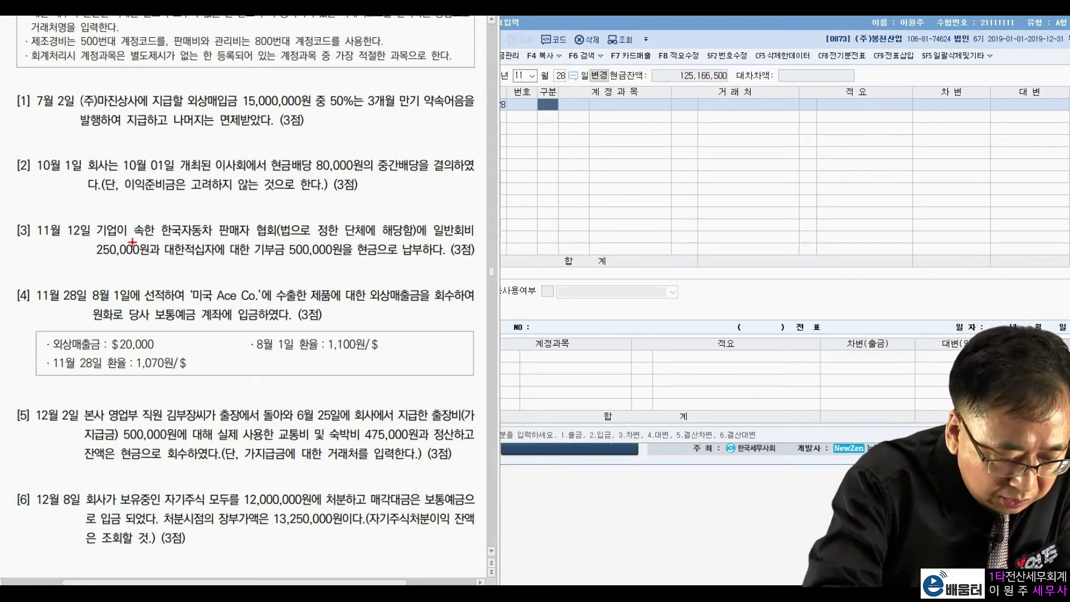
Step: Mark the $20,000 receivable and 1,100원/$ rate, noting the booked value 22,000,000
mouse_move(126, 304)
mouse_down()
mouse_move(132, 278)
mouse_move(127, 304)
mouse_up()
drag(315, 354, 384, 350)
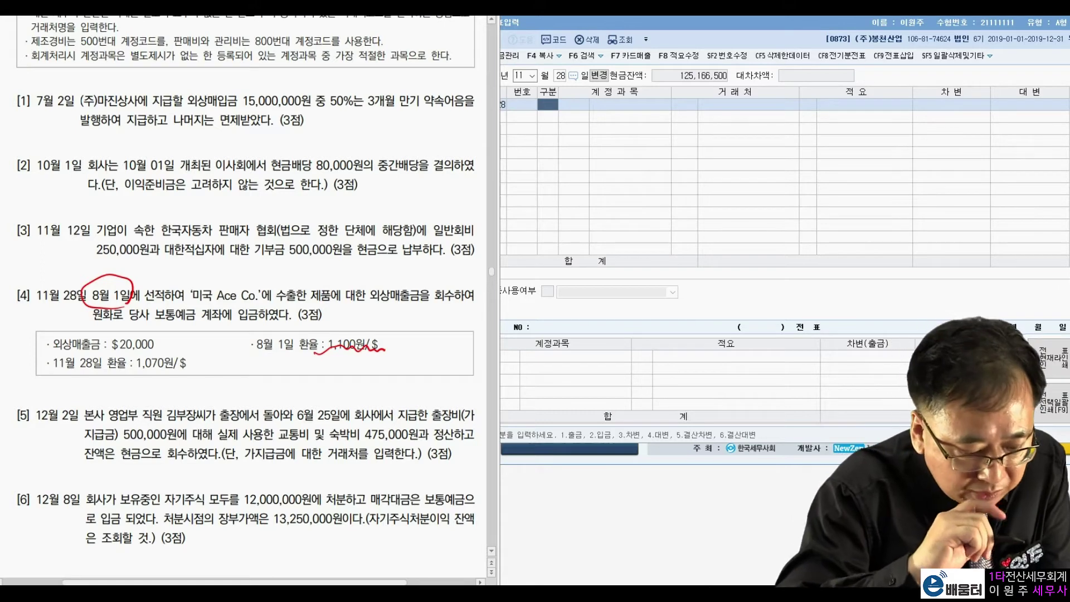
mouse_move(166, 346)
mouse_down()
mouse_move(170, 354)
mouse_move(109, 330)
mouse_move(171, 350)
mouse_up()
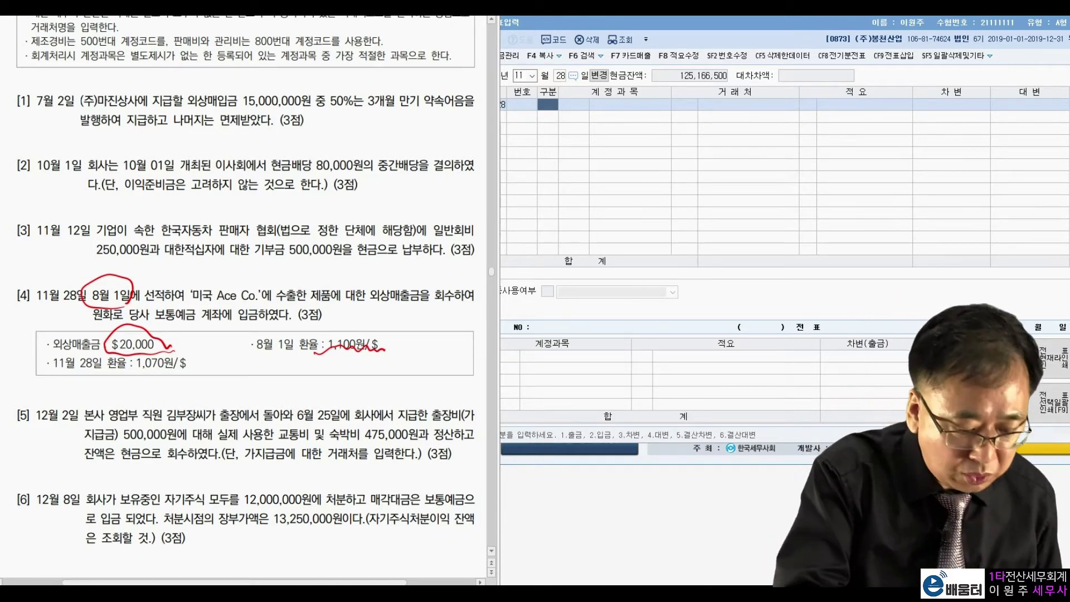
mouse_move(385, 357)
mouse_down()
mouse_move(365, 375)
mouse_move(412, 341)
mouse_move(432, 351)
mouse_move(445, 325)
mouse_move(474, 319)
mouse_up()
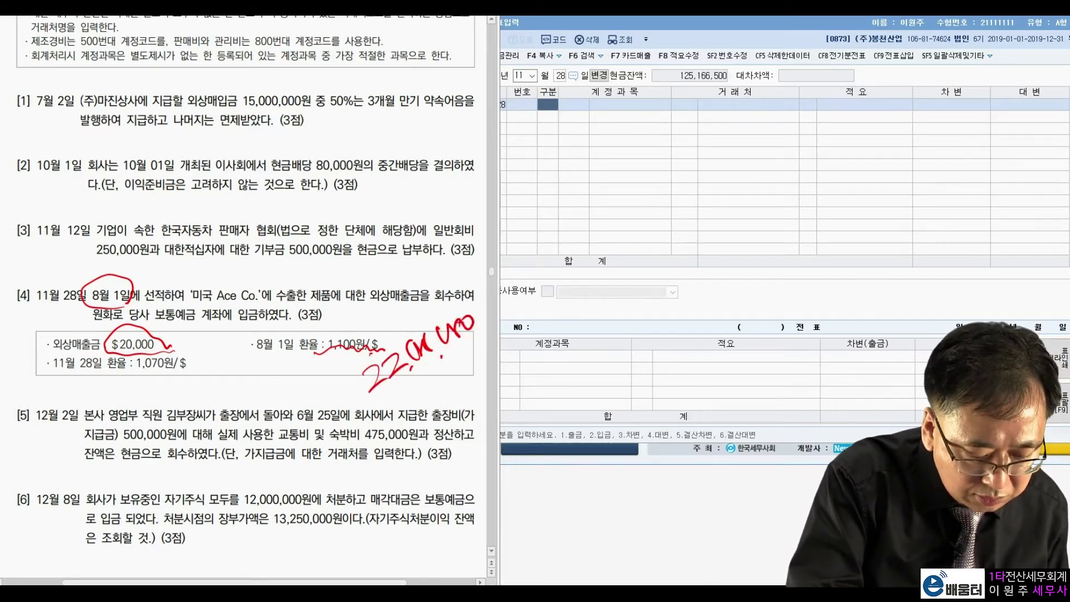
Step: Work out and circle the collected value 21,400,000 at the November 28 rate
drag(56, 369, 175, 374)
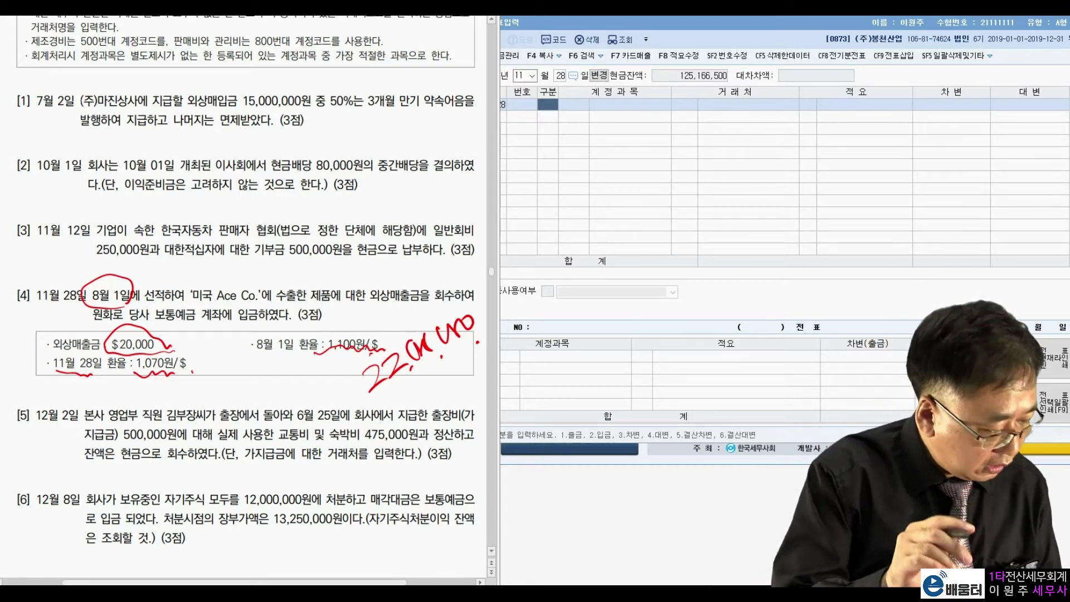
mouse_move(159, 385)
mouse_down()
mouse_move(174, 400)
mouse_move(208, 384)
mouse_move(205, 367)
mouse_up()
drag(213, 359, 255, 341)
drag(193, 396, 254, 374)
click(232, 376)
drag(184, 340, 268, 306)
mouse_move(390, 338)
mouse_down()
mouse_move(411, 384)
mouse_move(379, 334)
mouse_move(393, 285)
mouse_move(259, 324)
mouse_up()
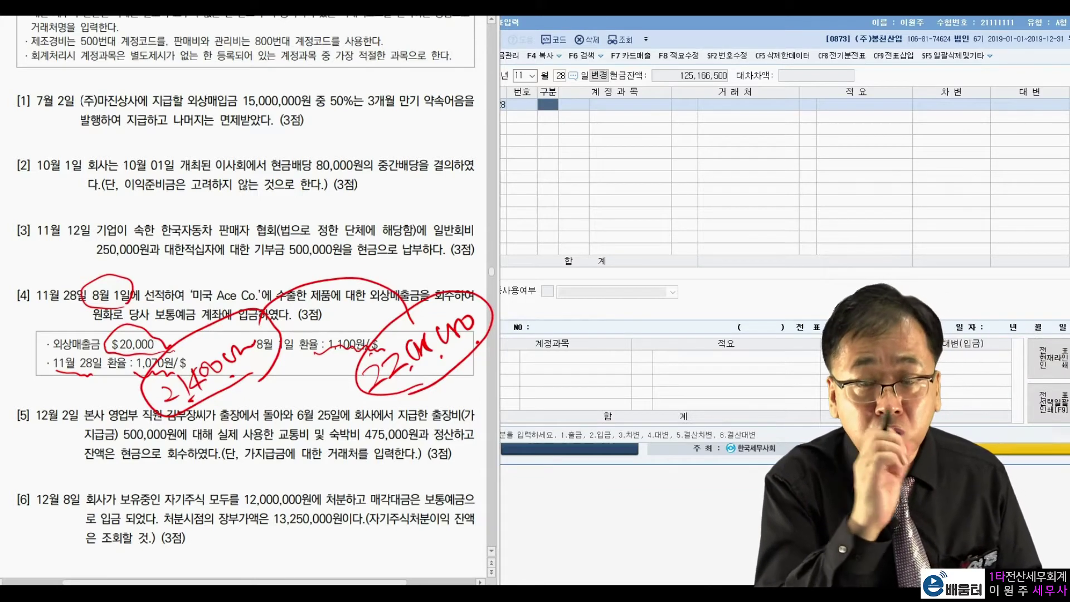
drag(334, 283, 333, 256)
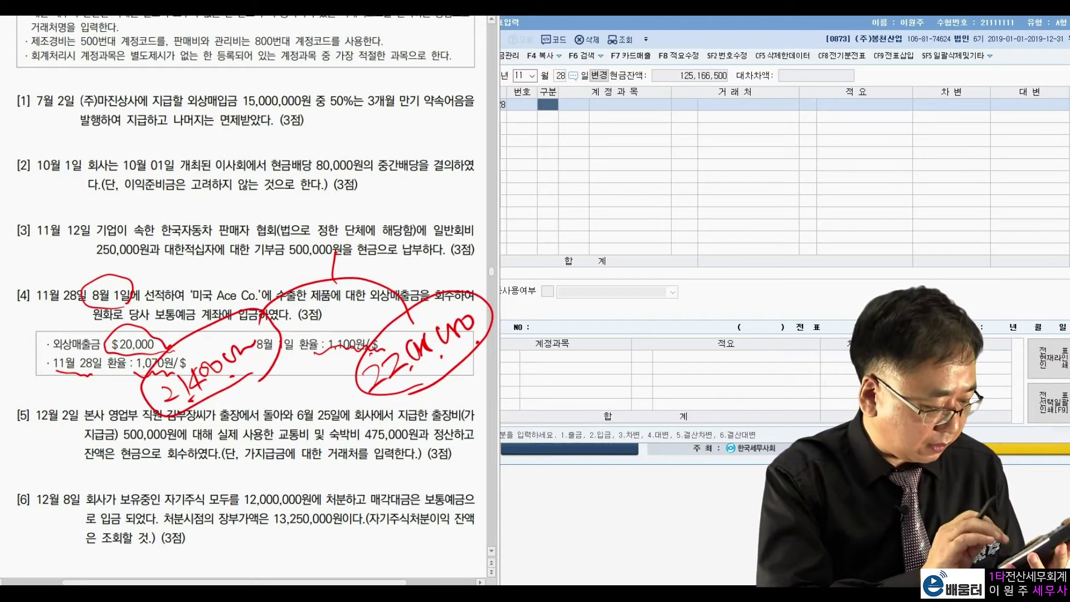
mouse_move(298, 211)
mouse_down()
mouse_move(294, 240)
mouse_move(329, 234)
mouse_move(343, 213)
mouse_move(406, 185)
mouse_move(328, 178)
mouse_move(389, 230)
mouse_up()
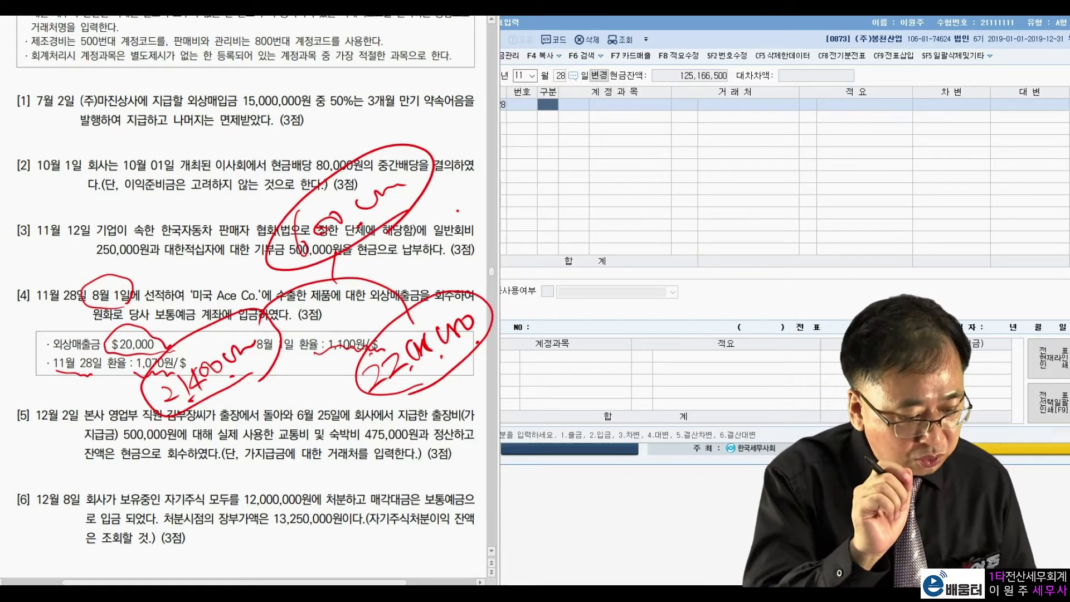
drag(208, 385, 265, 351)
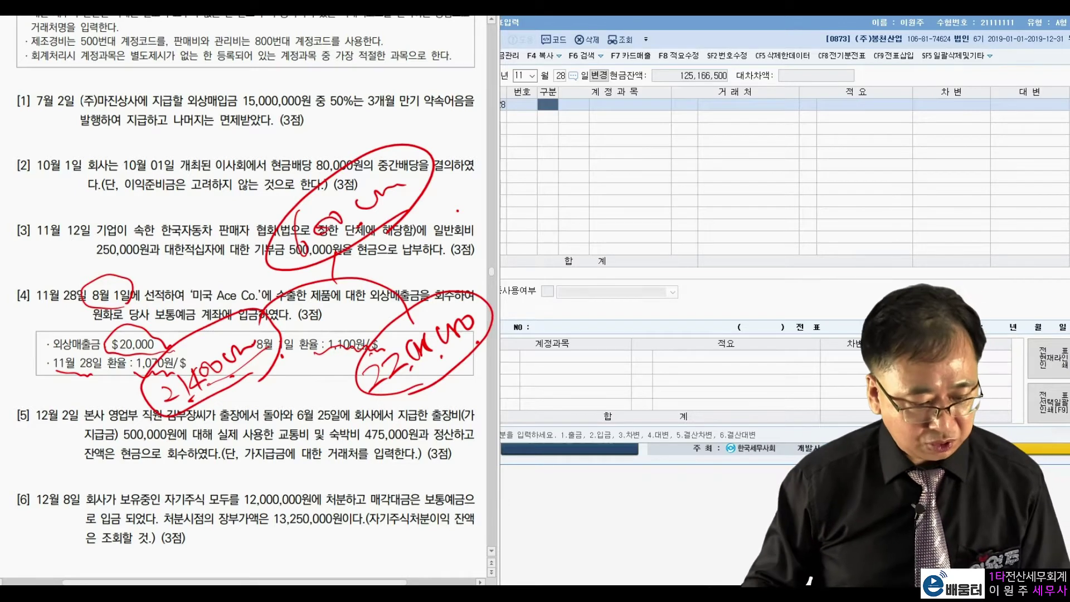
Step: Debit 0103 보통예금 21,400,000
key(Escape)
click(550, 110)
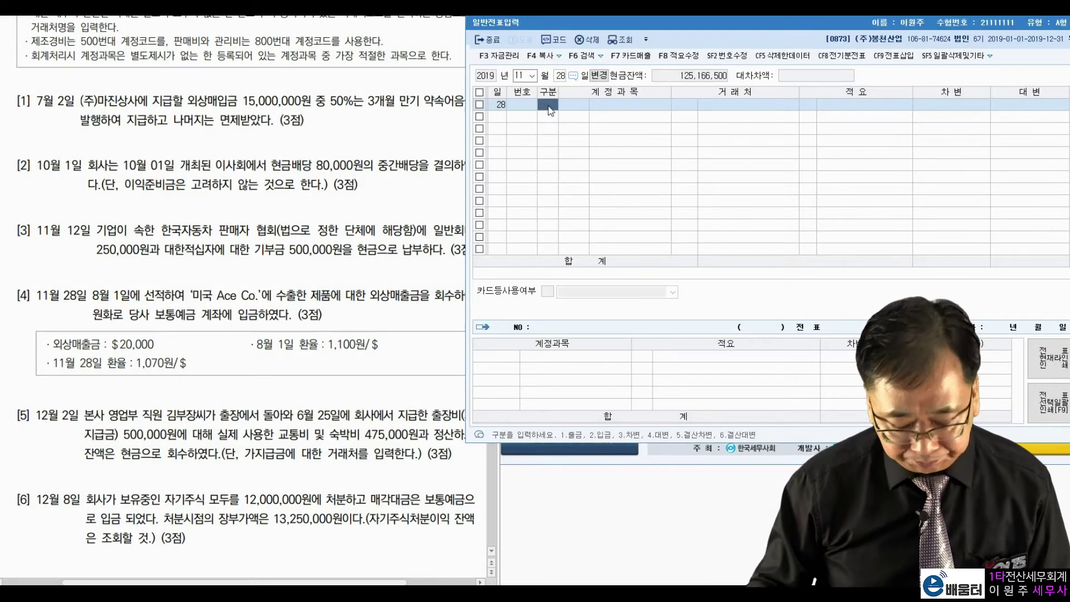
text(3103)
key(Return)
key(Return)
key(Return)
key(Return)
text(21400000)
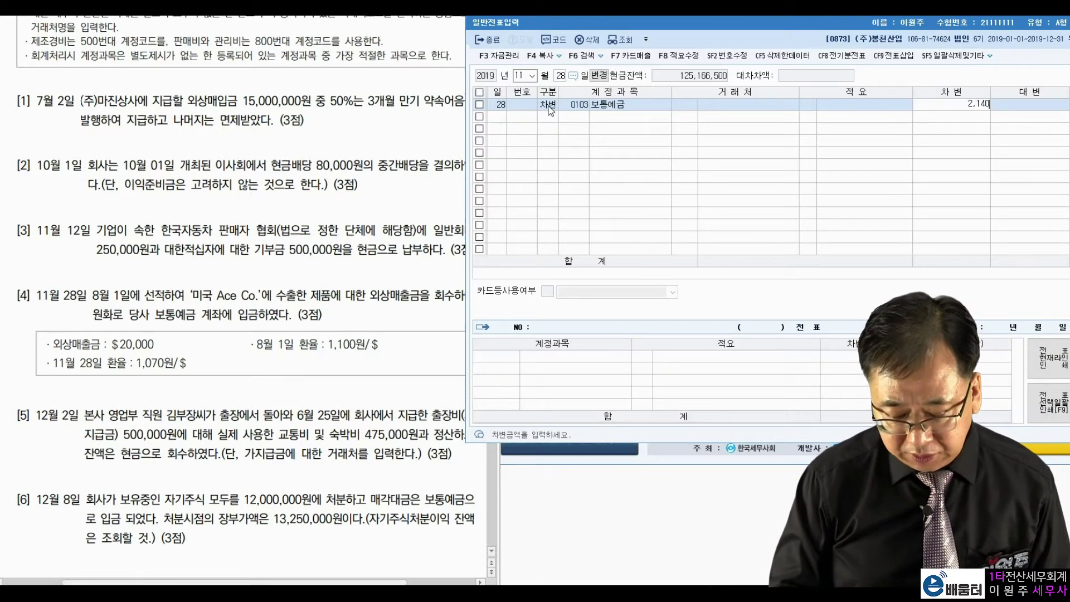
key(Return)
Step: Credit 0108 외상매출금 22,000,000 to customer 미국 Ace Co
text(4)
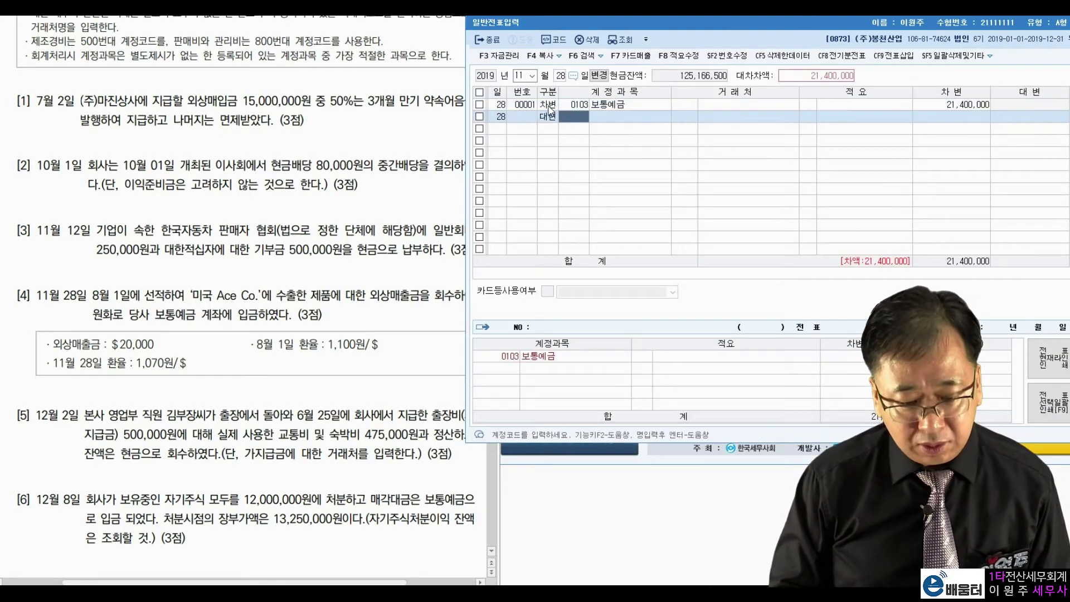
text(108)
key(Return)
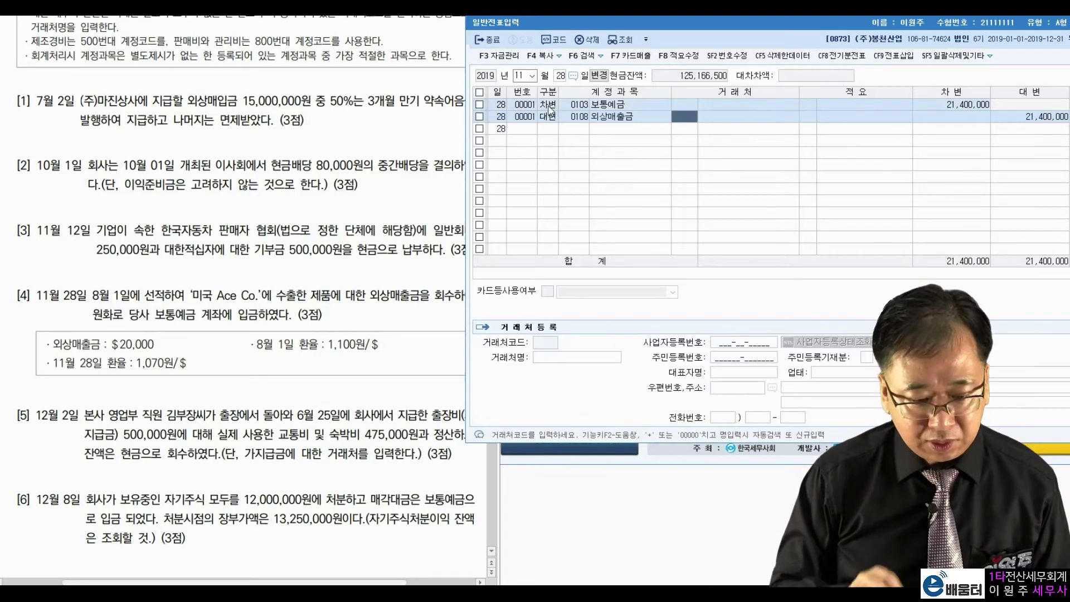
text(미국)
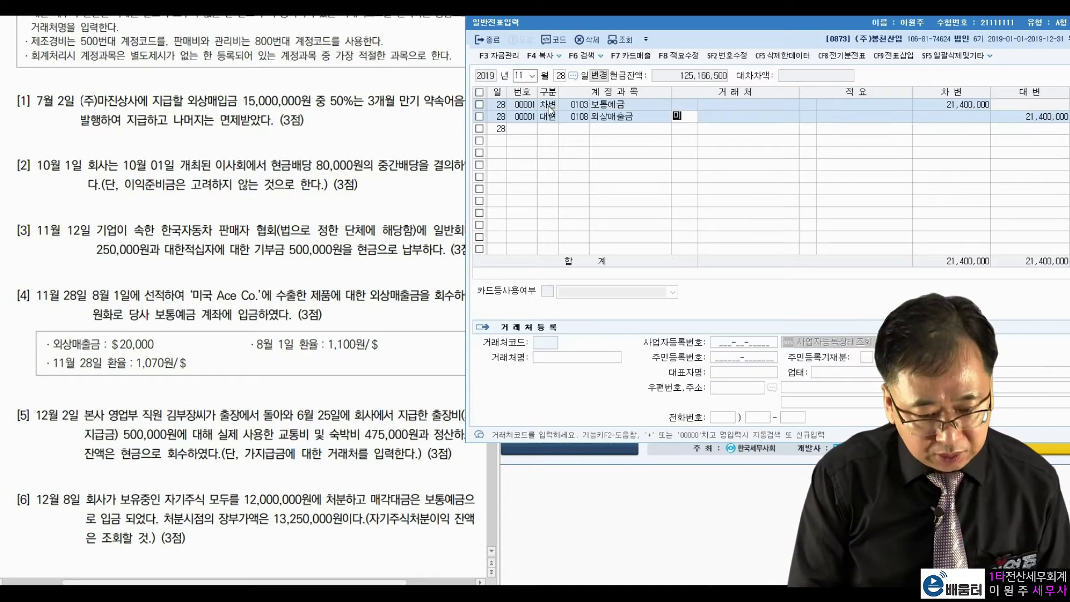
key(Return)
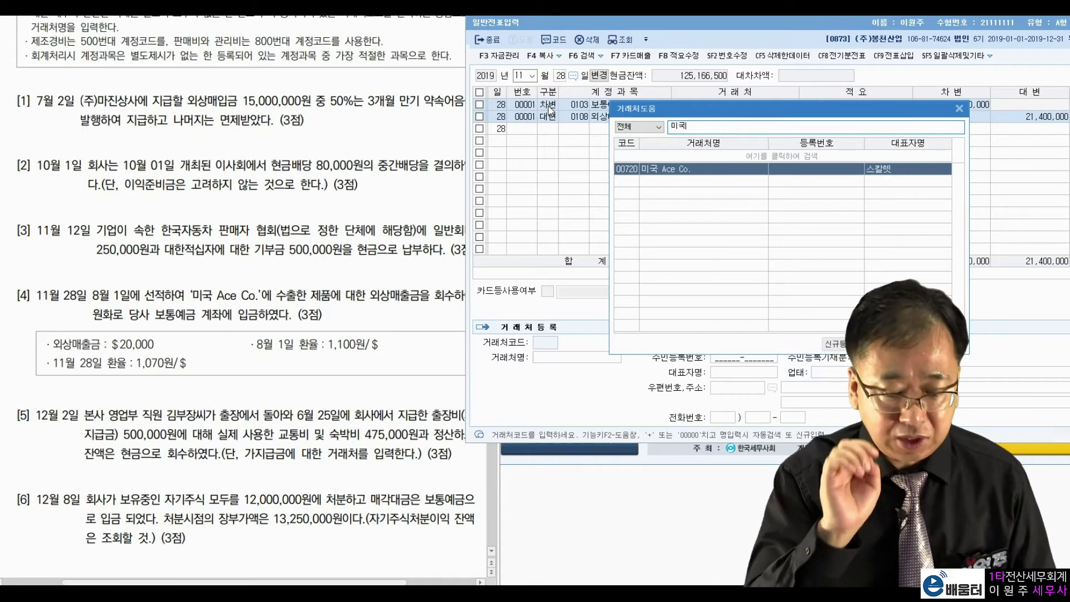
key(Return)
key(Return)
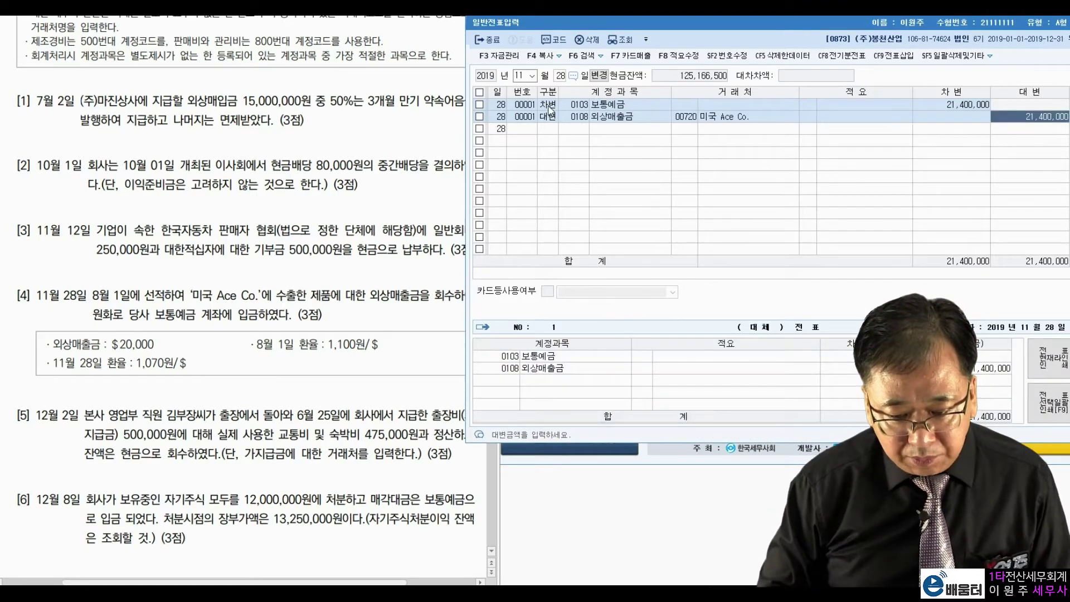
text(22000000)
Step: Debit 외환차손 600,000 to balance the entry
key(Return)
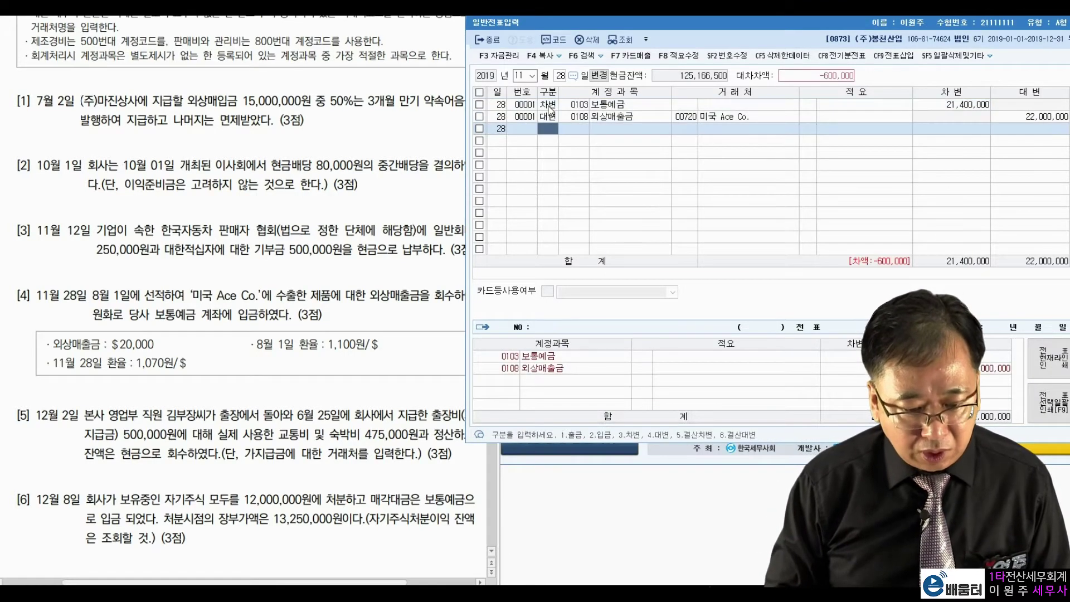
text(외환)
key(Return)
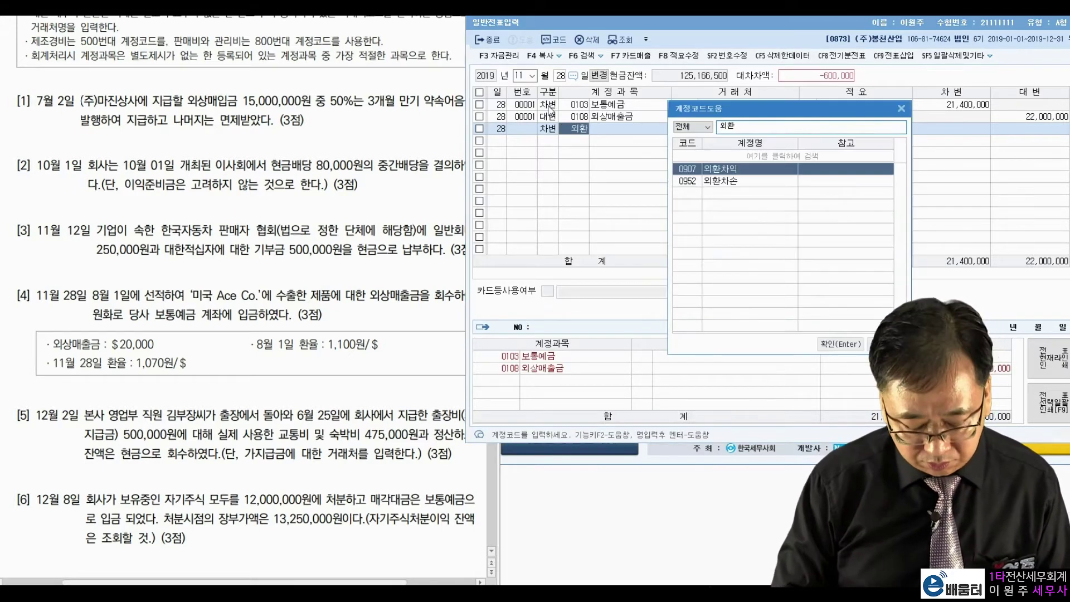
key(Down)
key(Return)
key(Return)
key(Return)
key(Return)
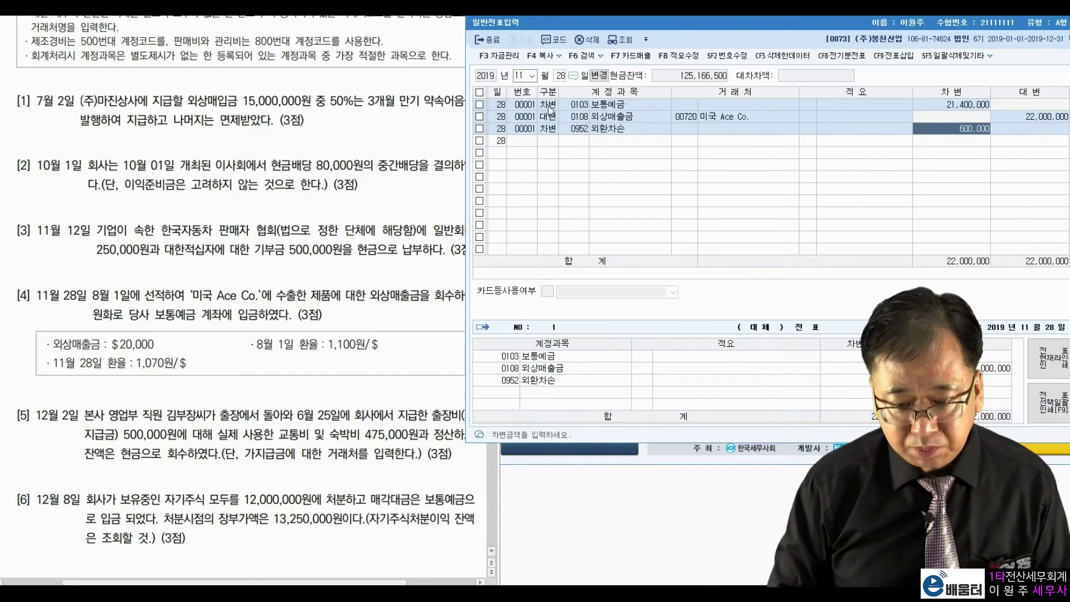
key(Return)
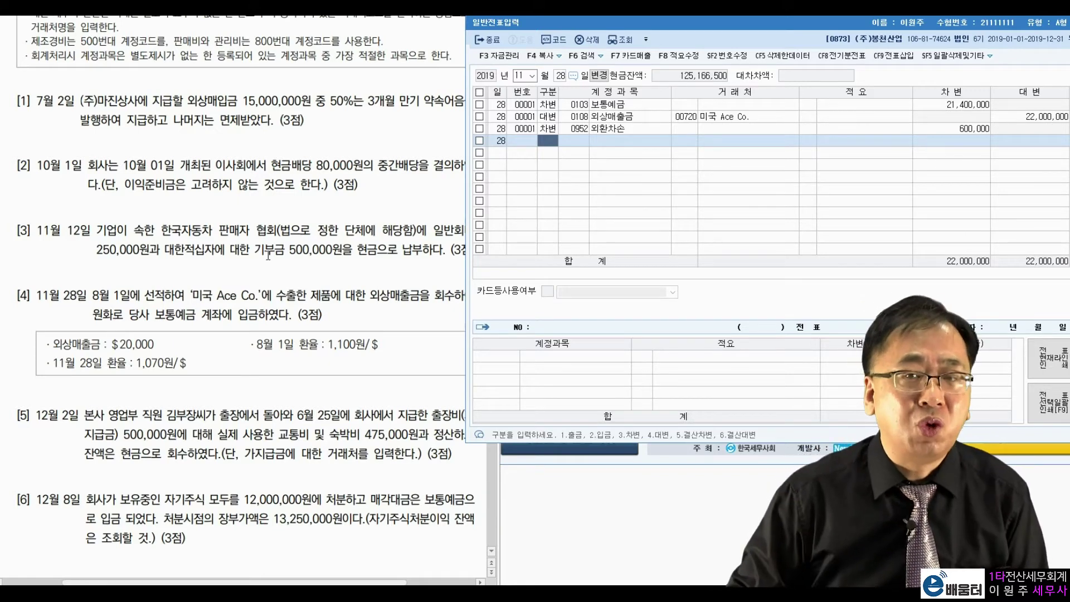
Step: Set the journal entry date to December 2
click(140, 399)
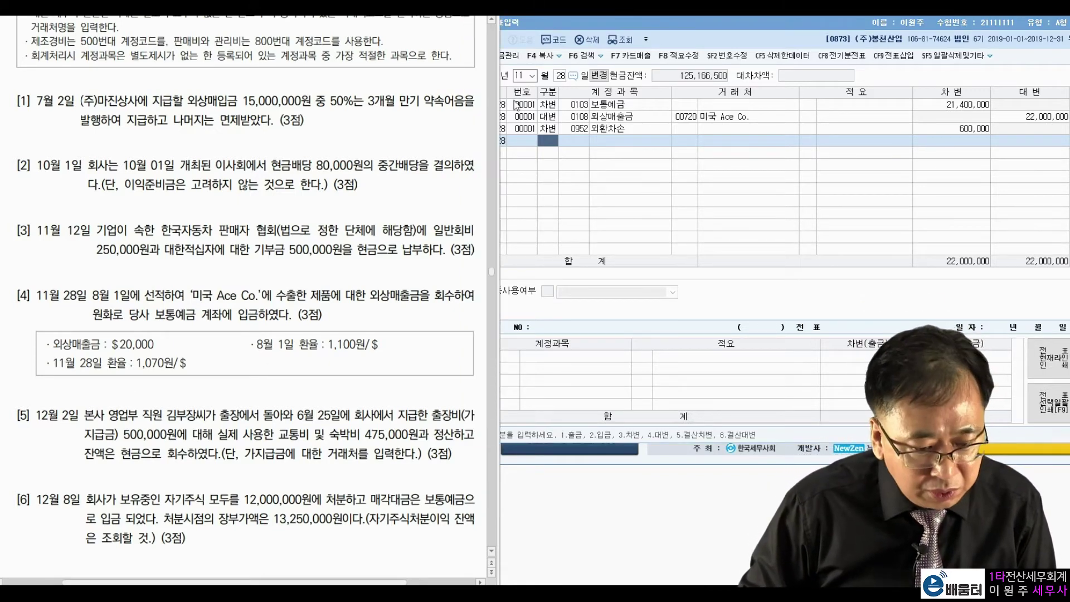
click(524, 72)
text(122)
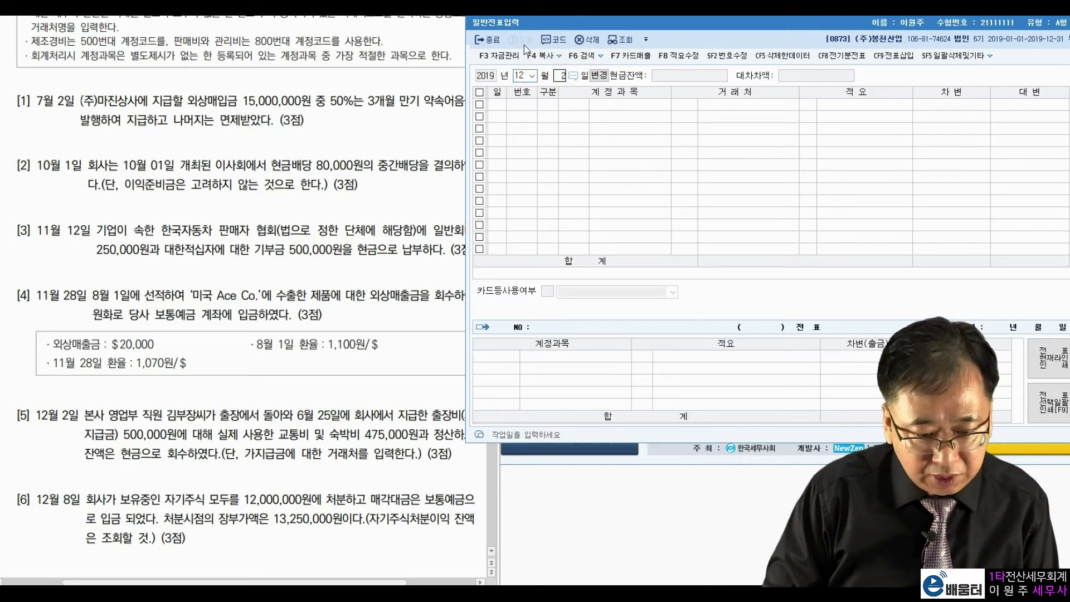
key(Return)
Step: Review question [5]: June 25 advance of 500,000원, 475,000원 spent, remainder returned in cash
click(303, 393)
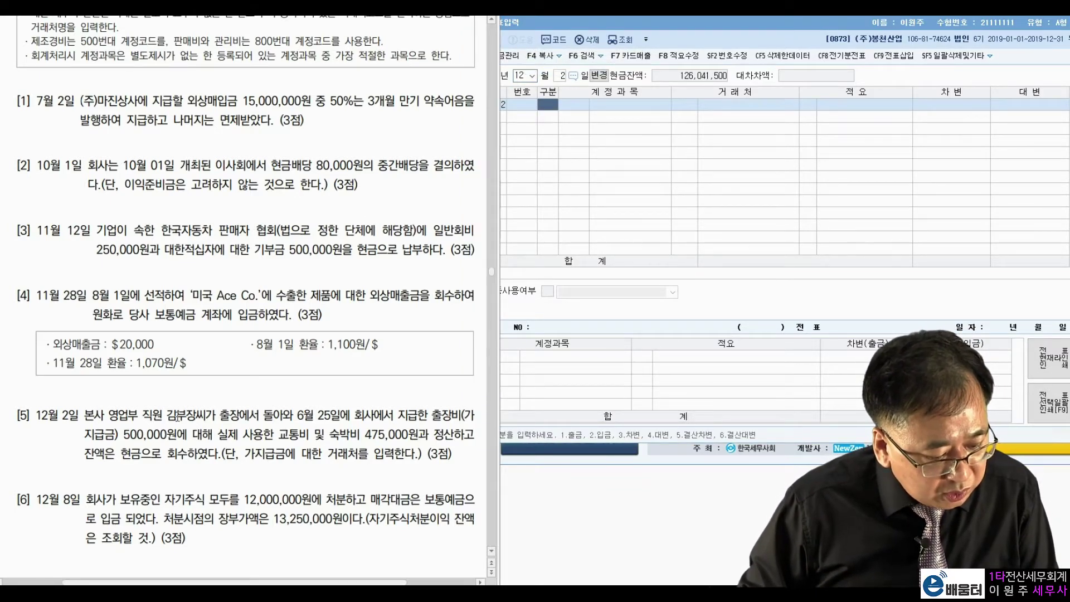
drag(297, 415, 355, 415)
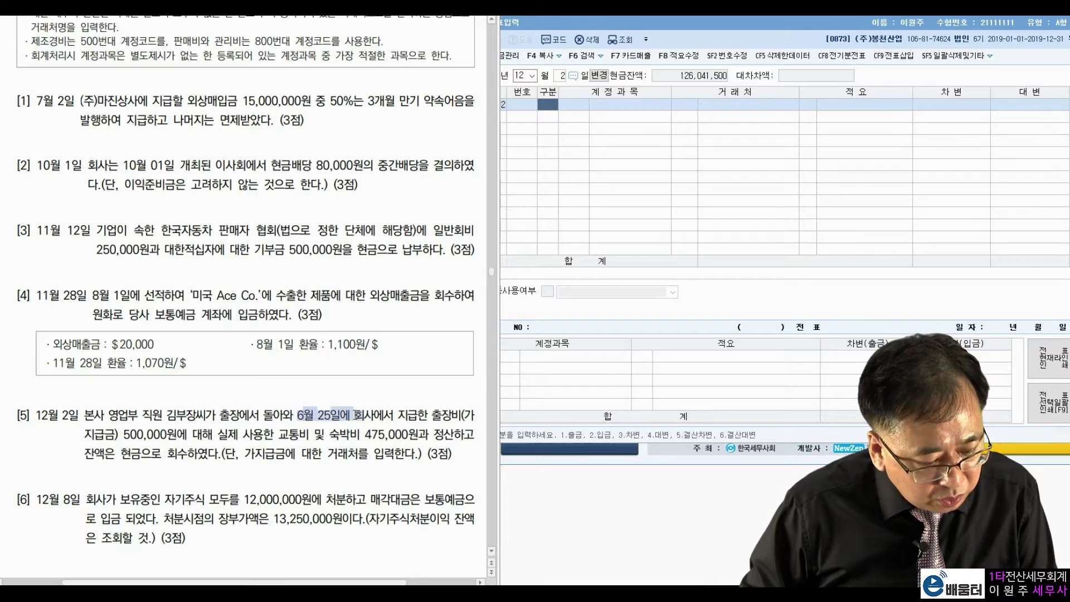
click(421, 414)
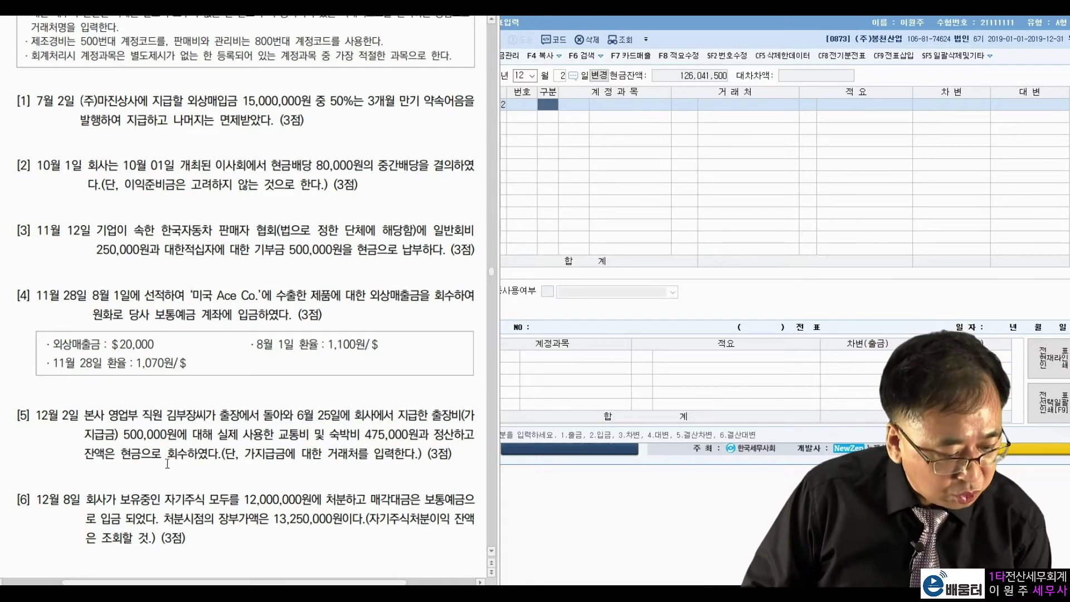
drag(125, 434, 182, 433)
click(234, 434)
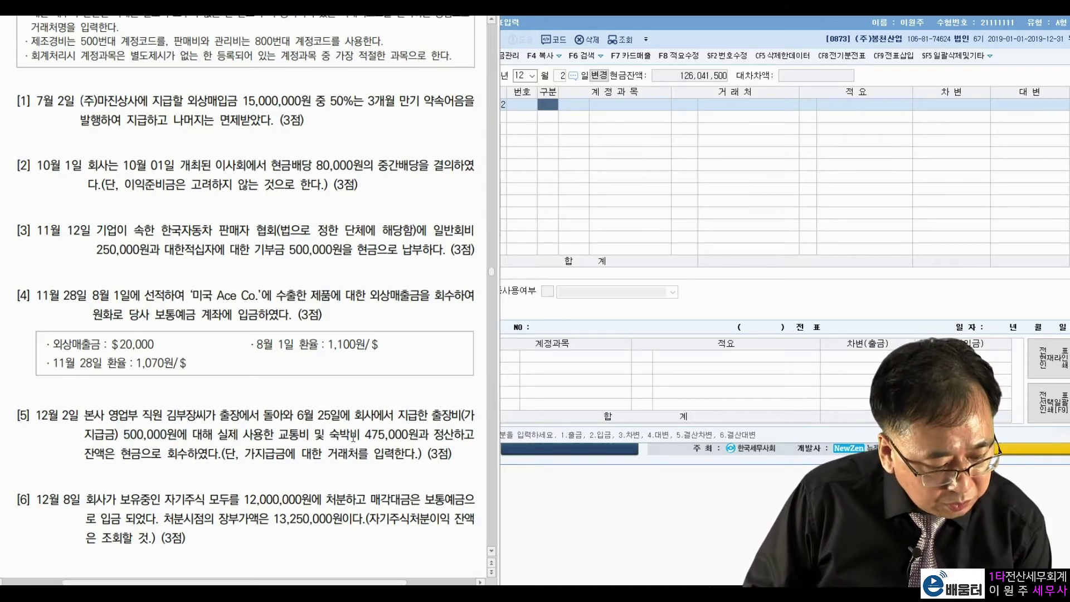
drag(360, 435, 416, 431)
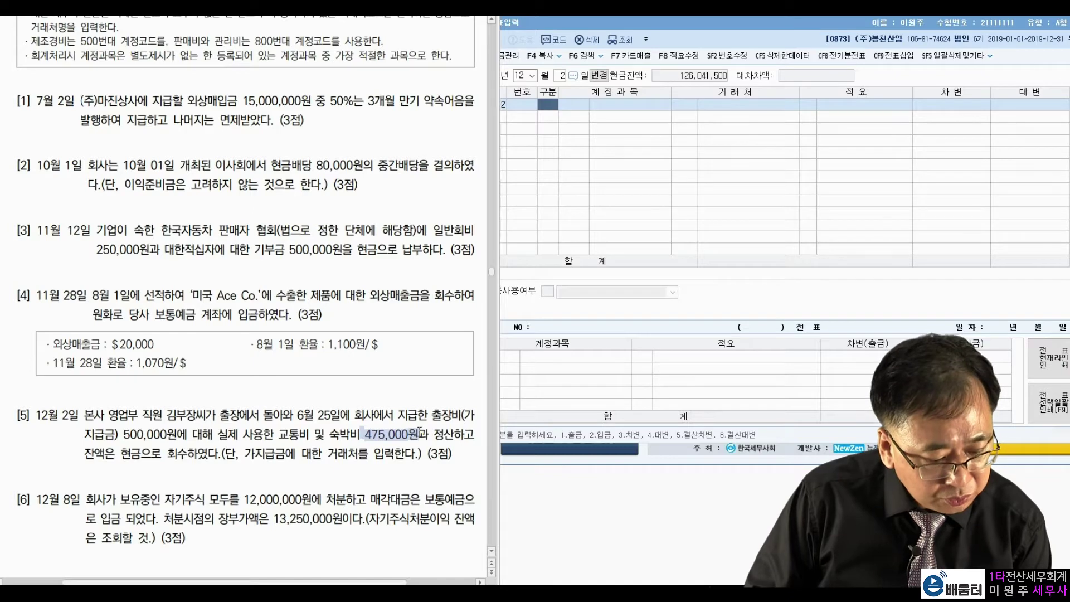
click(358, 434)
drag(121, 454, 189, 454)
click(222, 435)
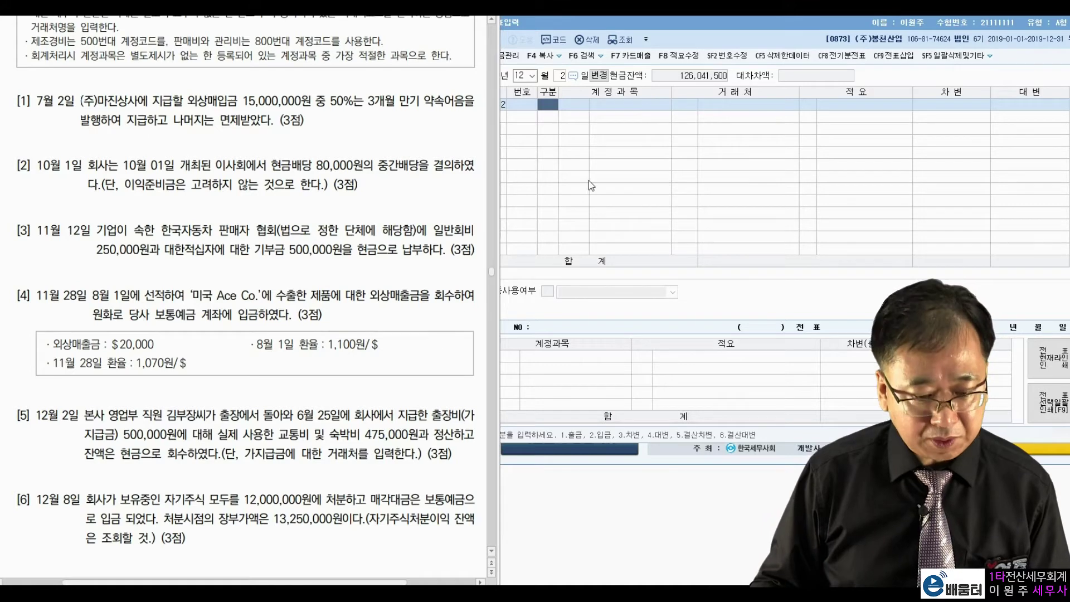
Step: Debit 0812 여비교통비 475,000 on the December 2 voucher
click(548, 107)
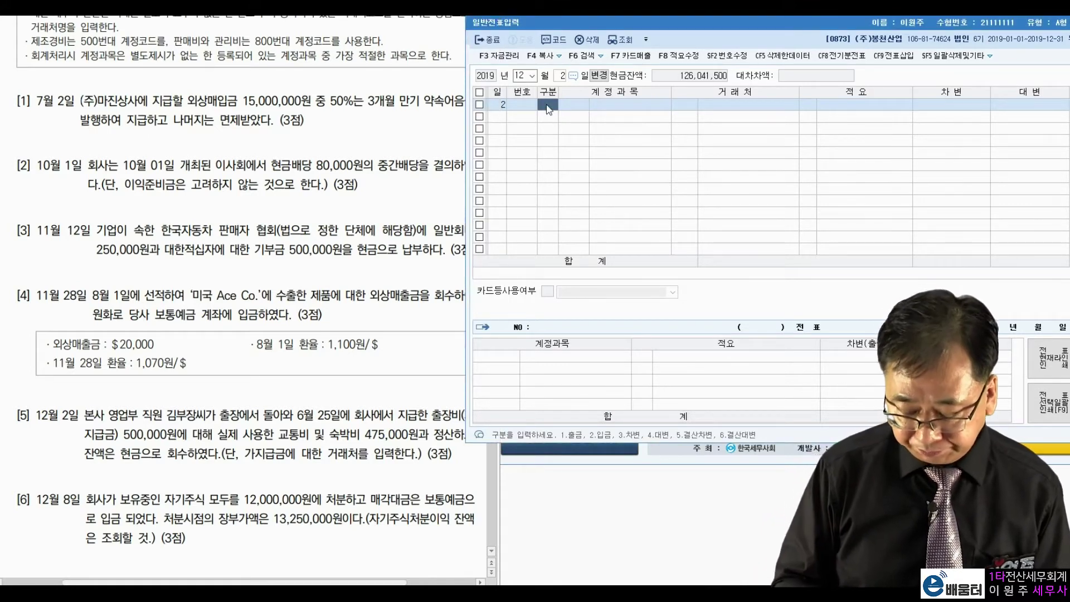
text(3)
key(Return)
text(여비교)
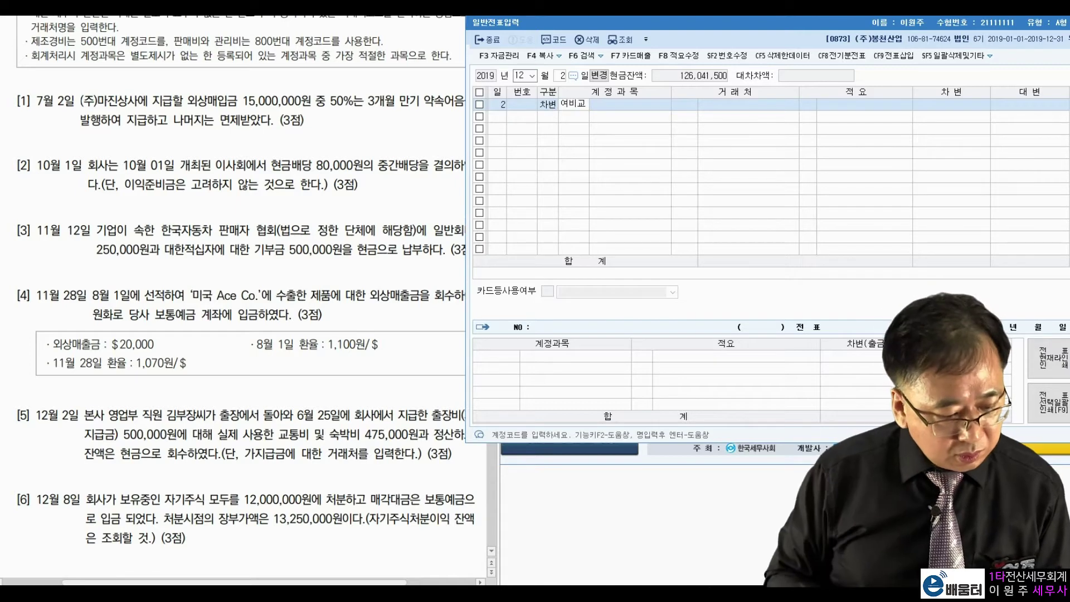
key(Return)
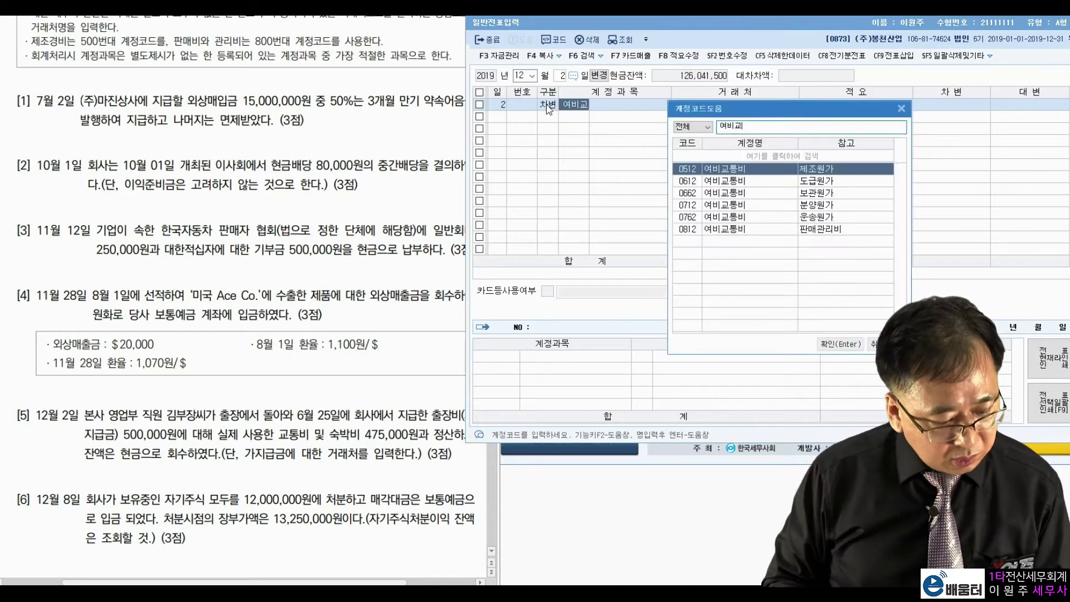
key(Down)
key(Down)
key(Down)
key(Down)
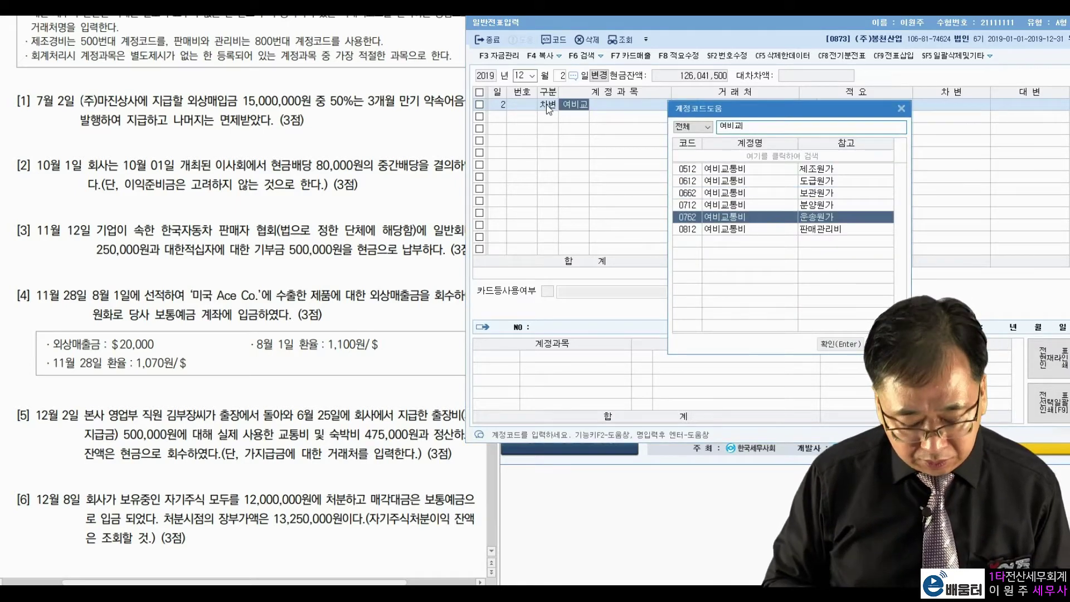
key(Down)
key(Return)
key(Return)
key(Return)
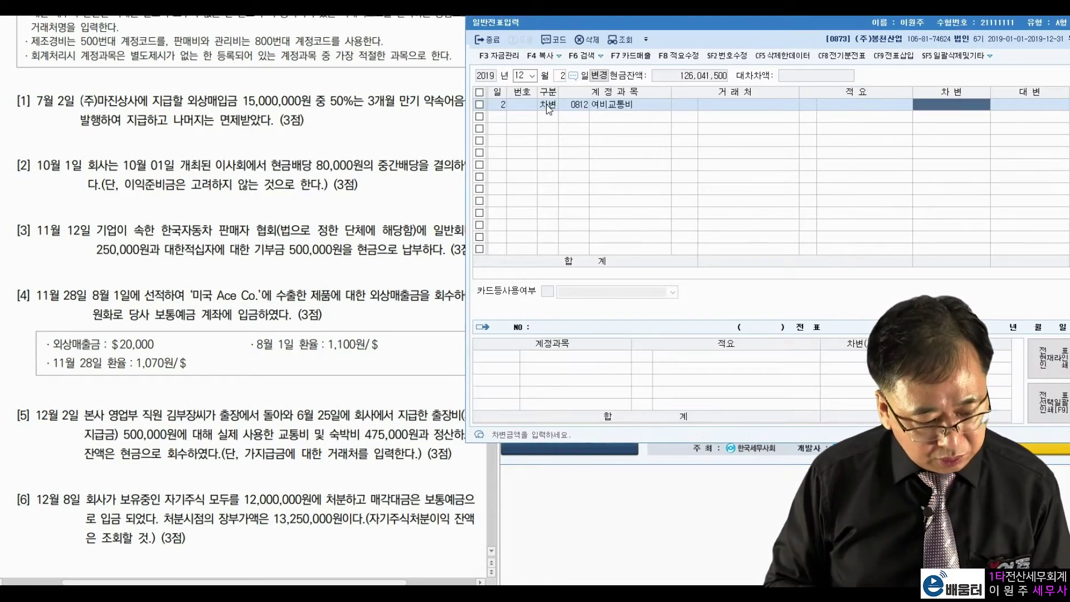
text(4750000)
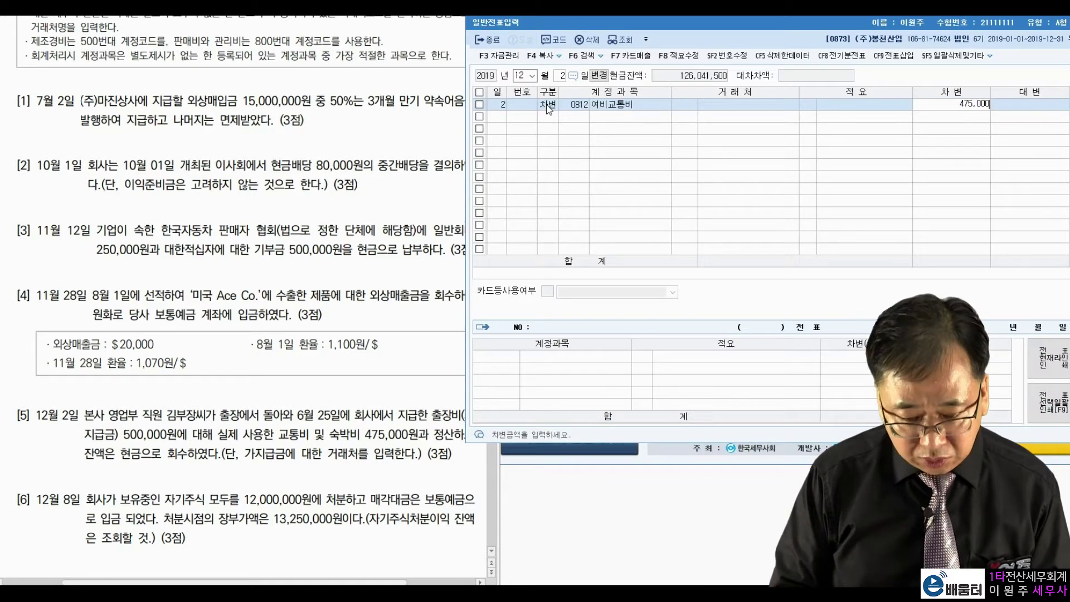
key(Return)
Step: Add a second debit line of 0101 현금 25,000
text(101)
key(Return)
key(Return)
key(Return)
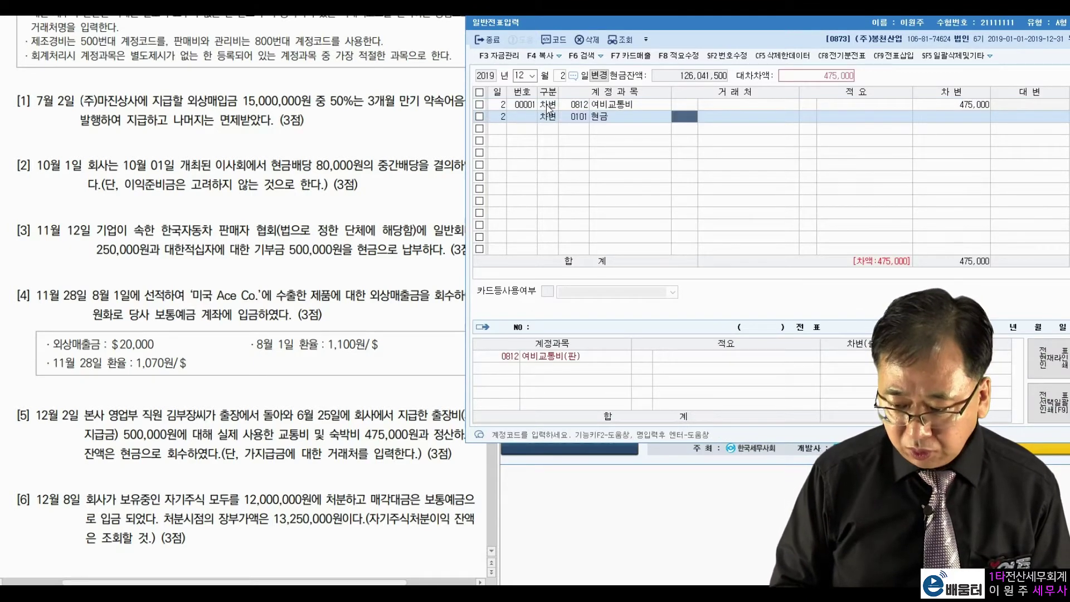
text(250000)
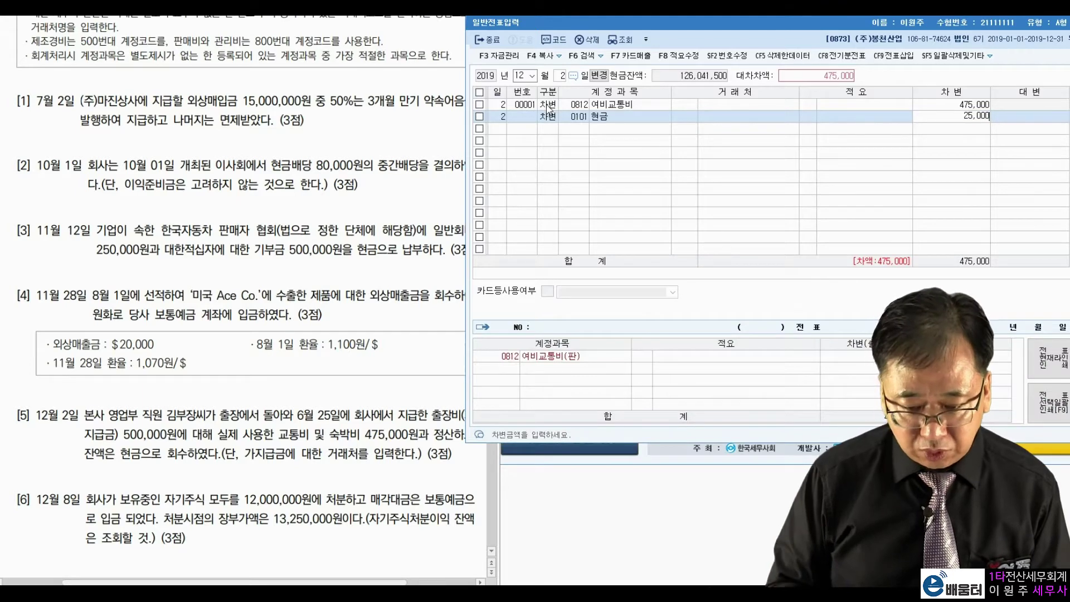
key(Return)
Step: Credit 0134 가지급금 500,000 to balance the December 2 entry
text(4)
key(Return)
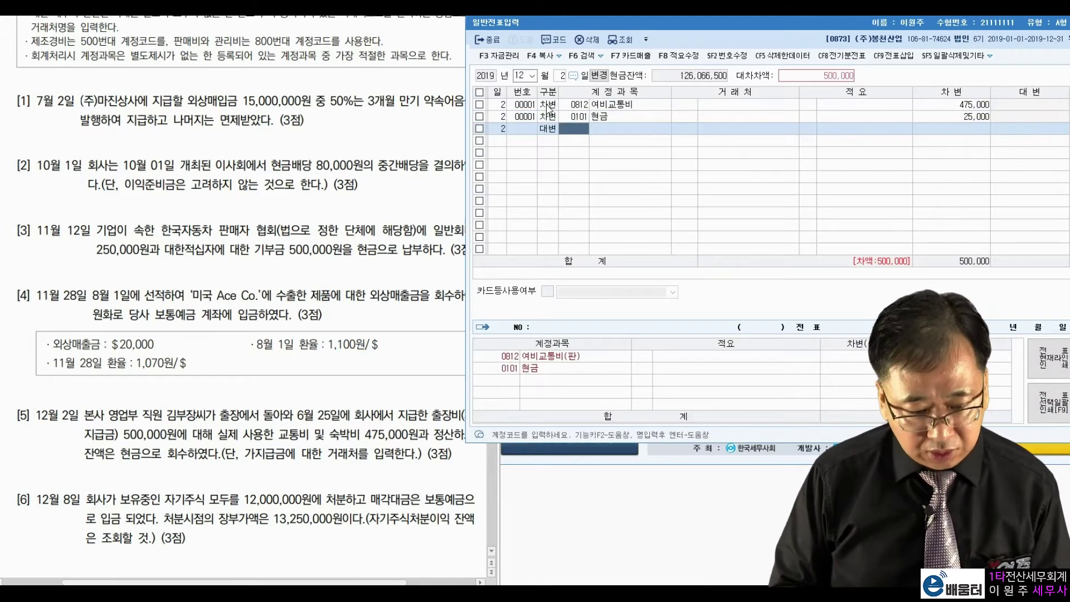
text(가지급)
key(Return)
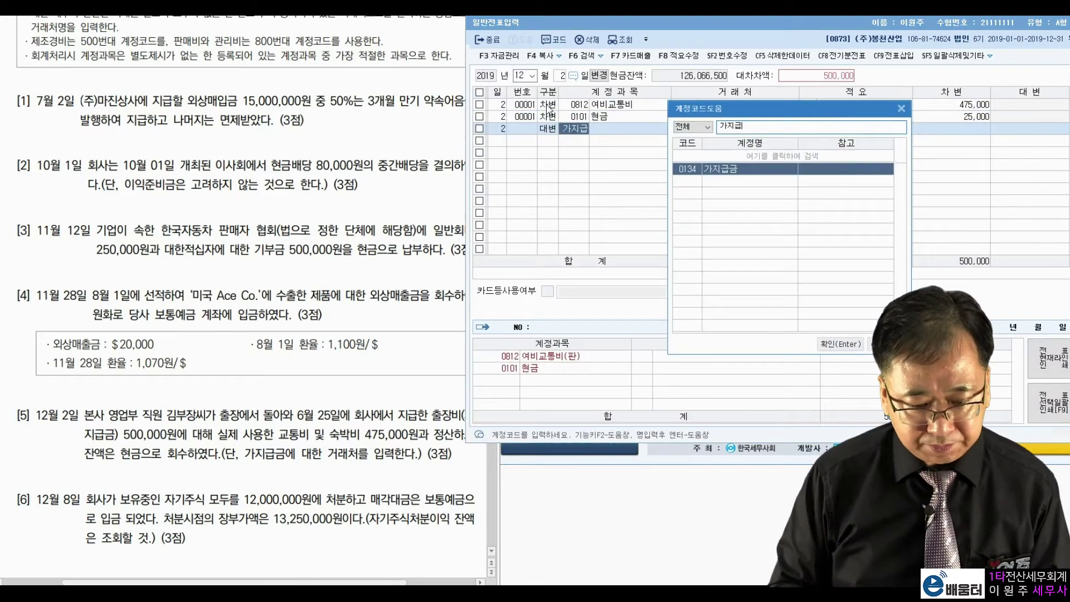
key(Return)
key(Return)
key(Return)
key(Return)
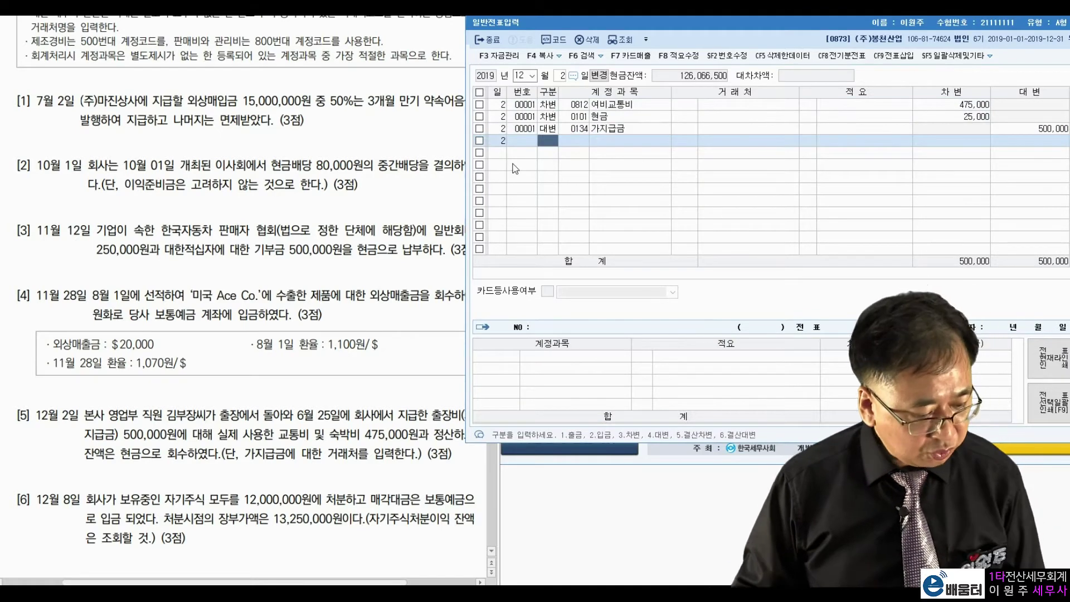
click(562, 76)
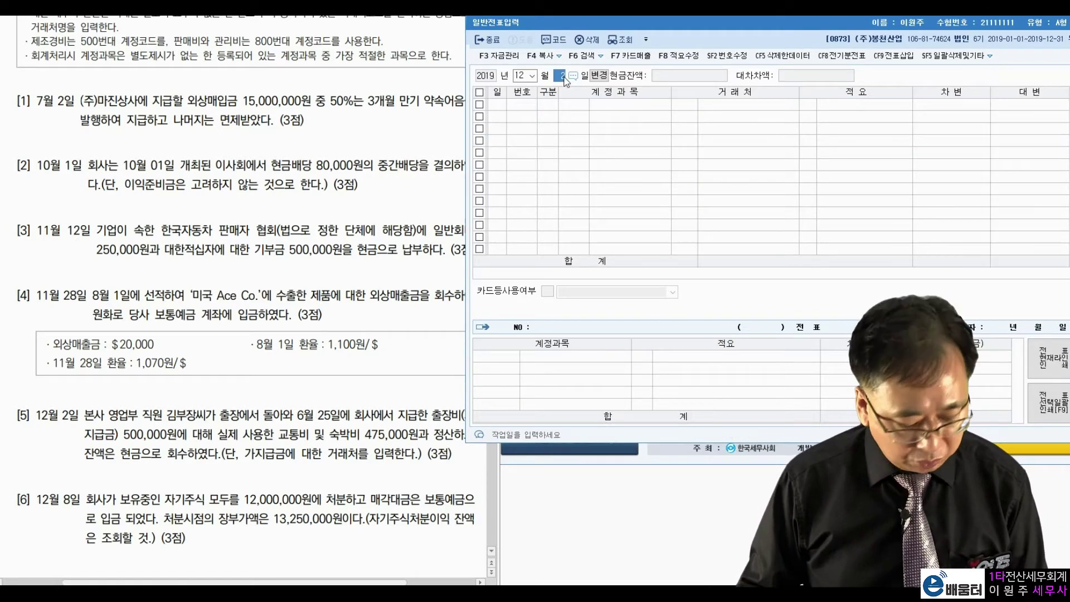
Step: Load the December 8 voucher and highlight problem [6]'s 12,000,000원 sale price and 13,250,000원 book value
text(8)
key(Return)
click(72, 459)
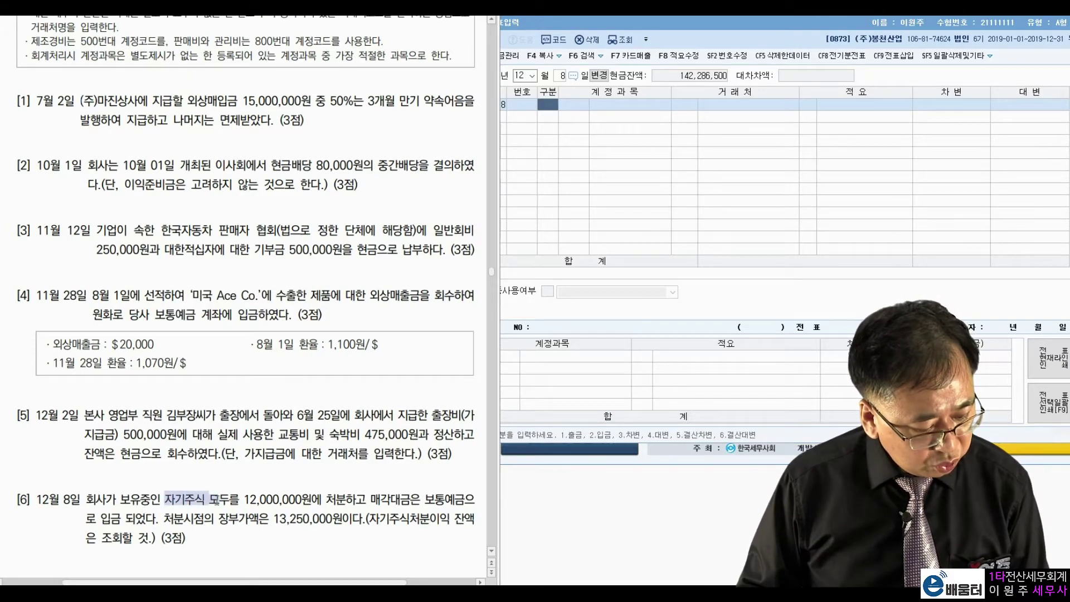
drag(244, 499, 453, 499)
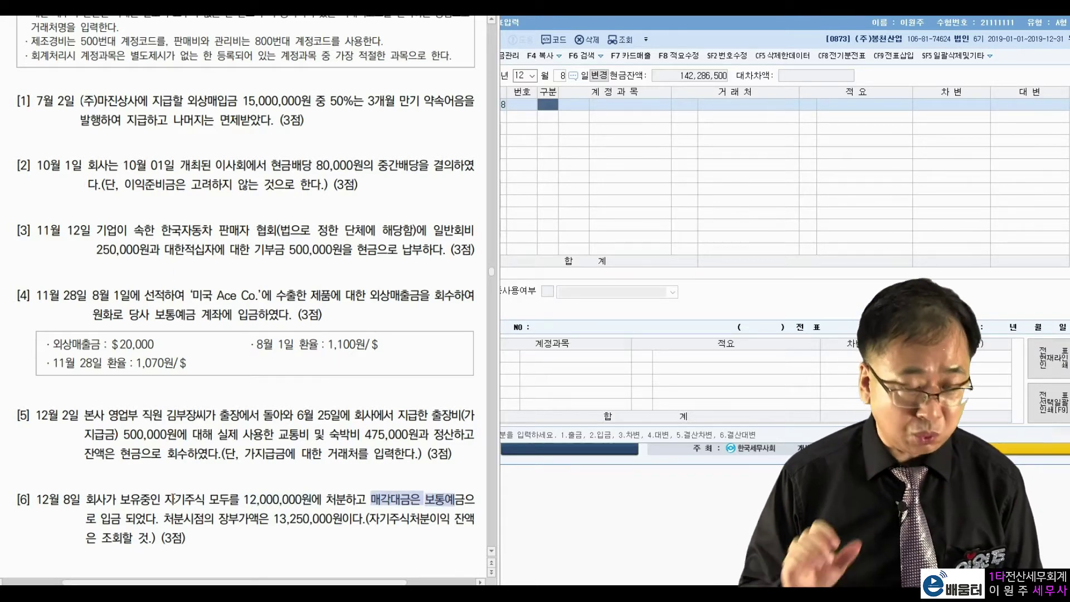
click(165, 518)
drag(274, 520, 349, 520)
click(380, 505)
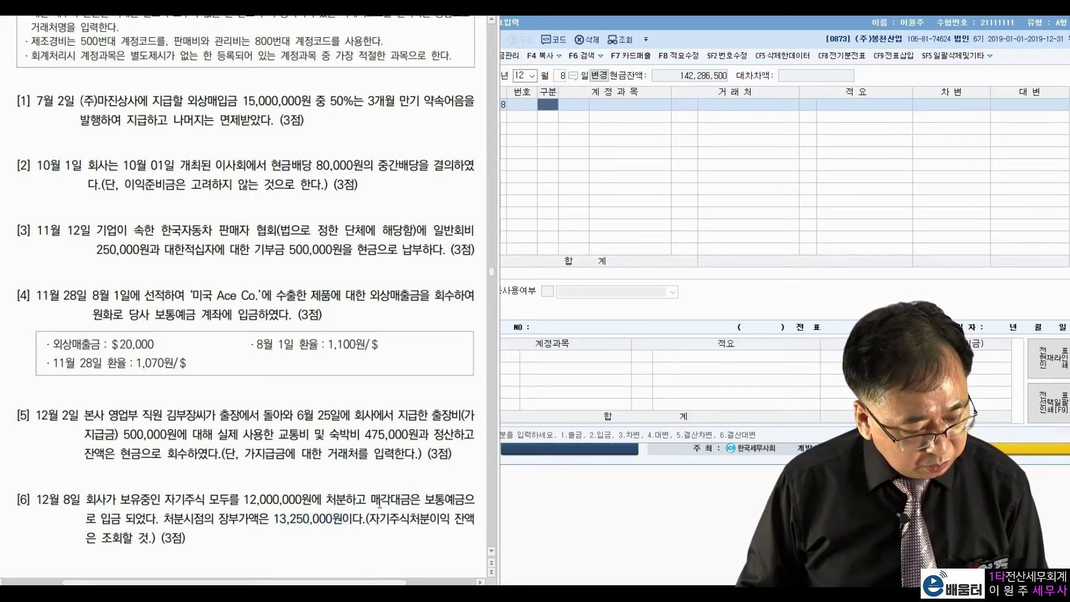
drag(272, 519, 342, 519)
drag(243, 498, 328, 498)
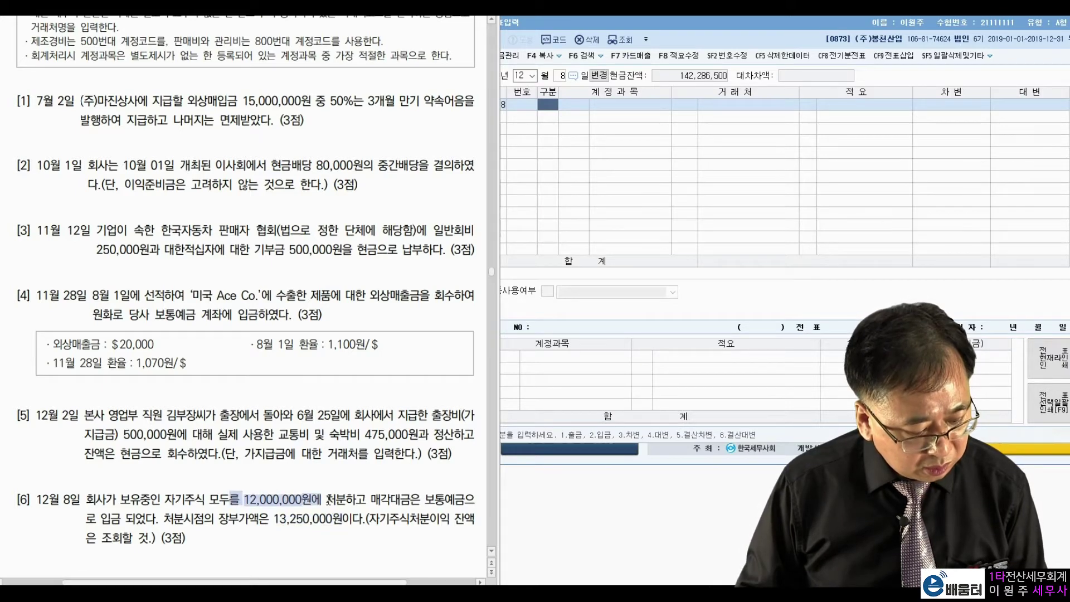
click(333, 497)
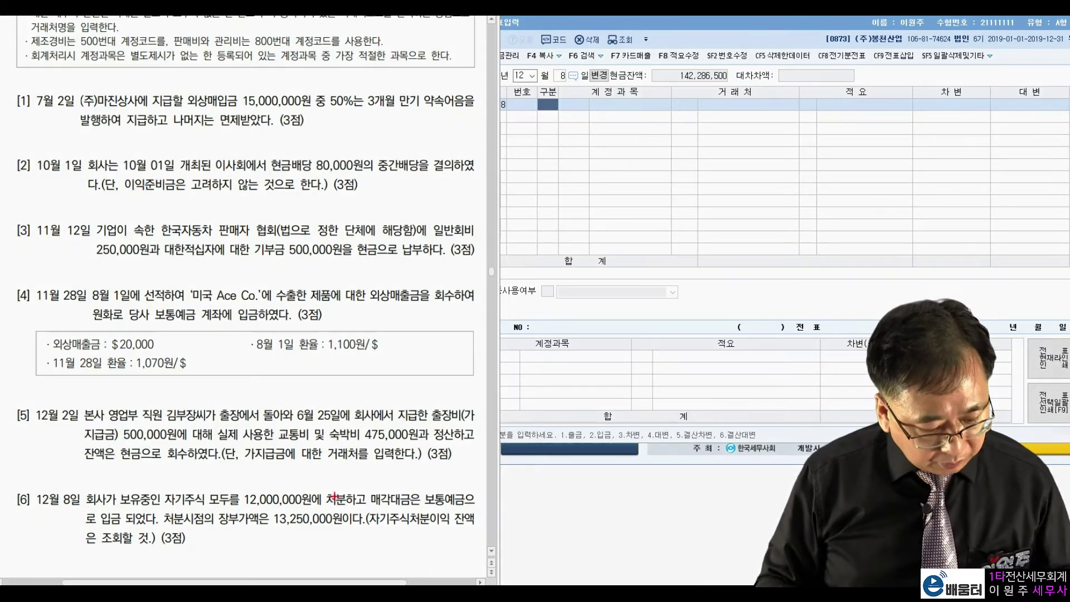
Step: Annotate the loss calculation and treasury stock gain note in red, then erase the marks
mouse_move(279, 481)
mouse_down()
mouse_move(309, 504)
mouse_move(271, 536)
mouse_move(334, 537)
mouse_up()
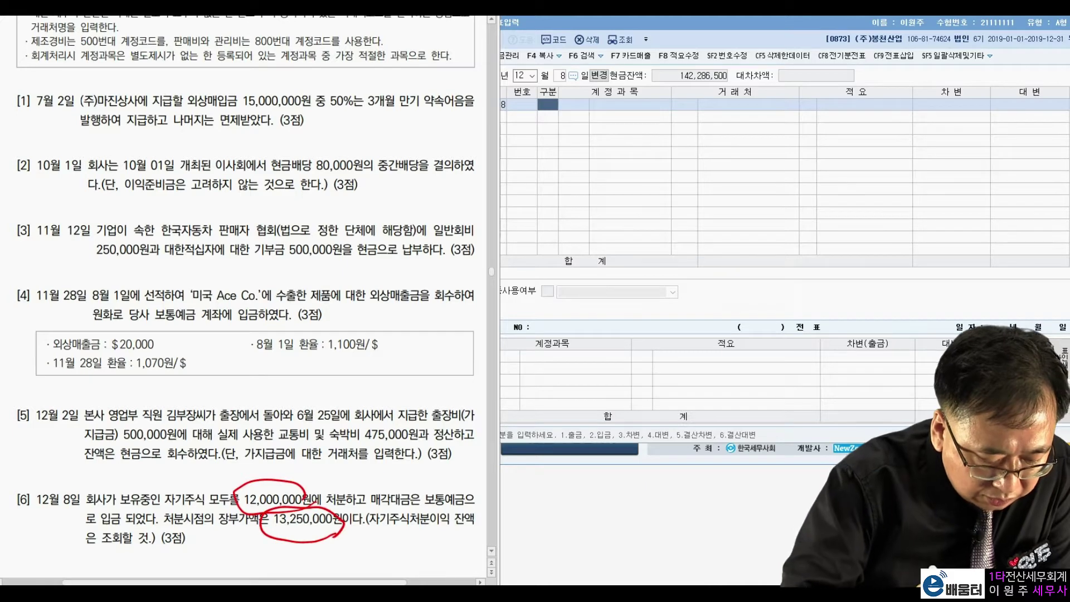
drag(294, 472, 280, 491)
mouse_move(293, 434)
mouse_down()
mouse_move(311, 472)
mouse_move(338, 435)
mouse_up()
mouse_move(336, 404)
mouse_down()
mouse_move(356, 432)
mouse_move(366, 397)
mouse_move(395, 393)
mouse_move(427, 362)
mouse_up()
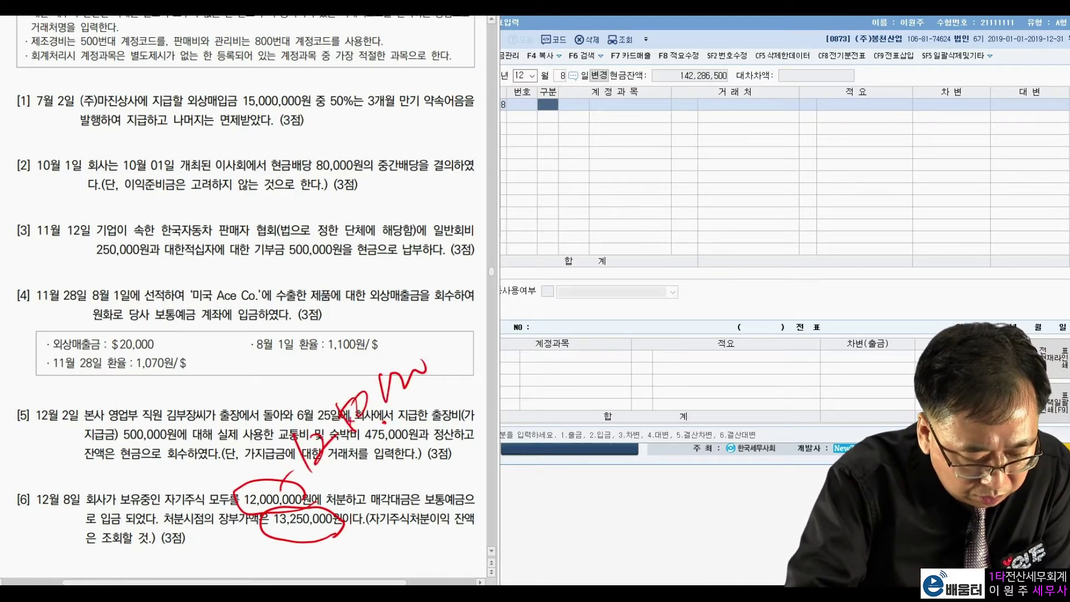
mouse_move(393, 444)
mouse_down()
mouse_move(407, 326)
mouse_move(394, 442)
mouse_up()
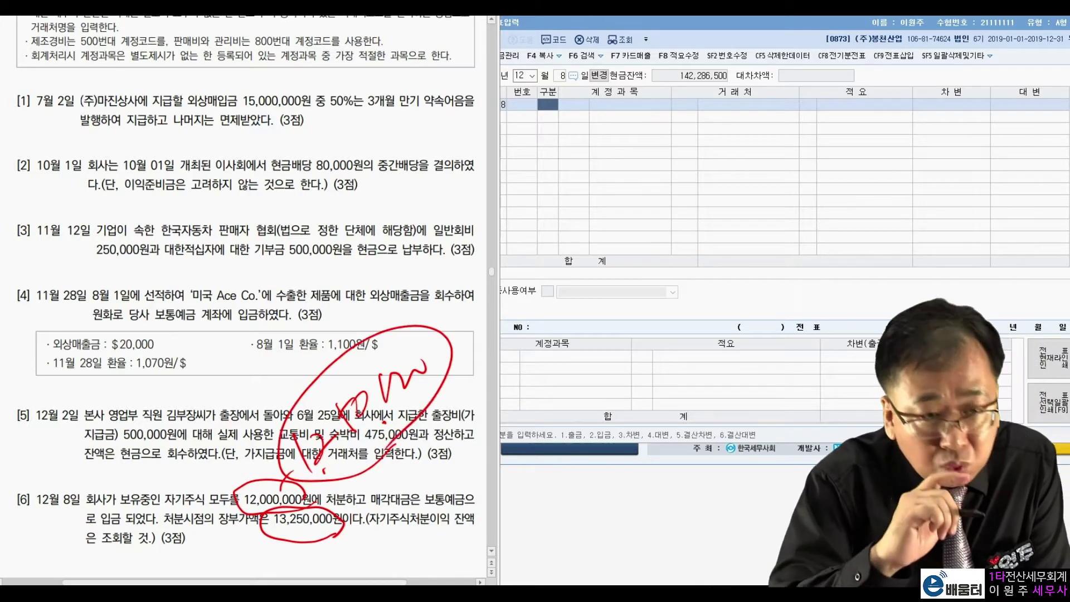
drag(384, 538, 470, 534)
drag(104, 549, 152, 545)
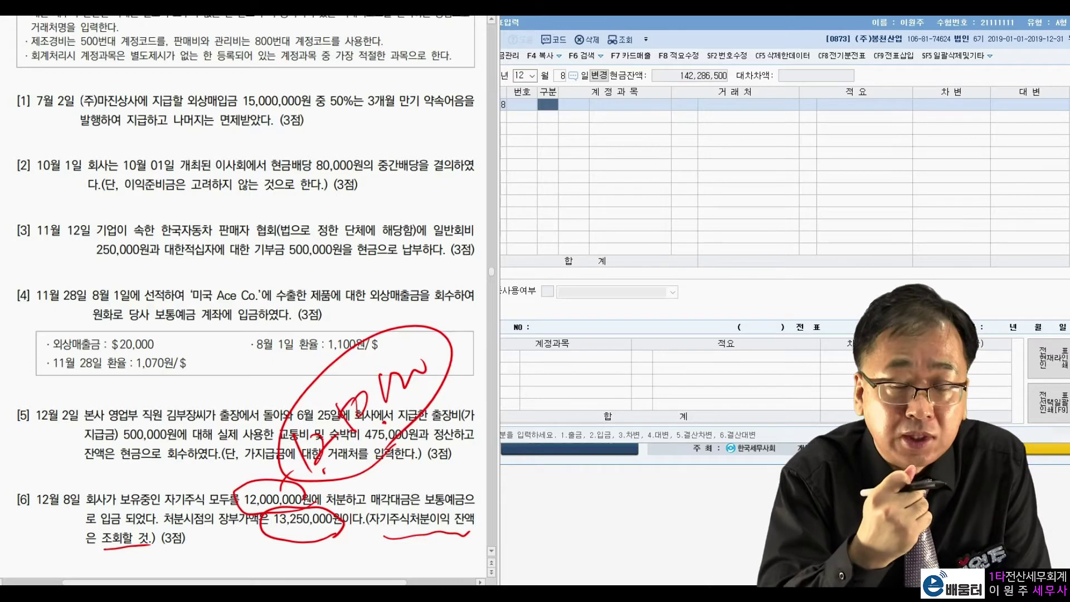
key(Escape)
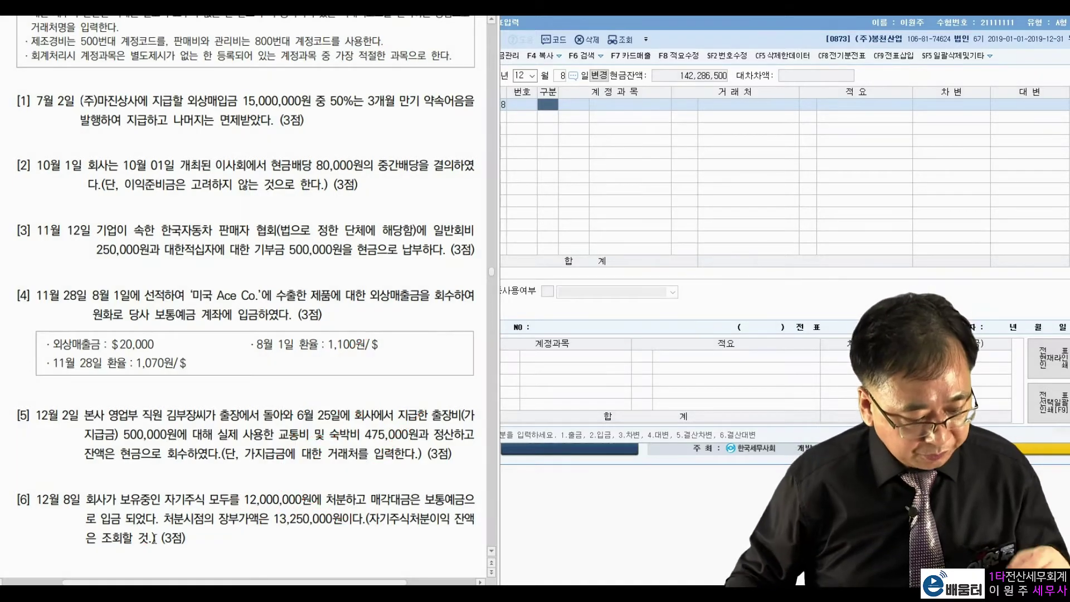
Step: Open the December 2019 재무상태표 and dismiss its information message
click(721, 28)
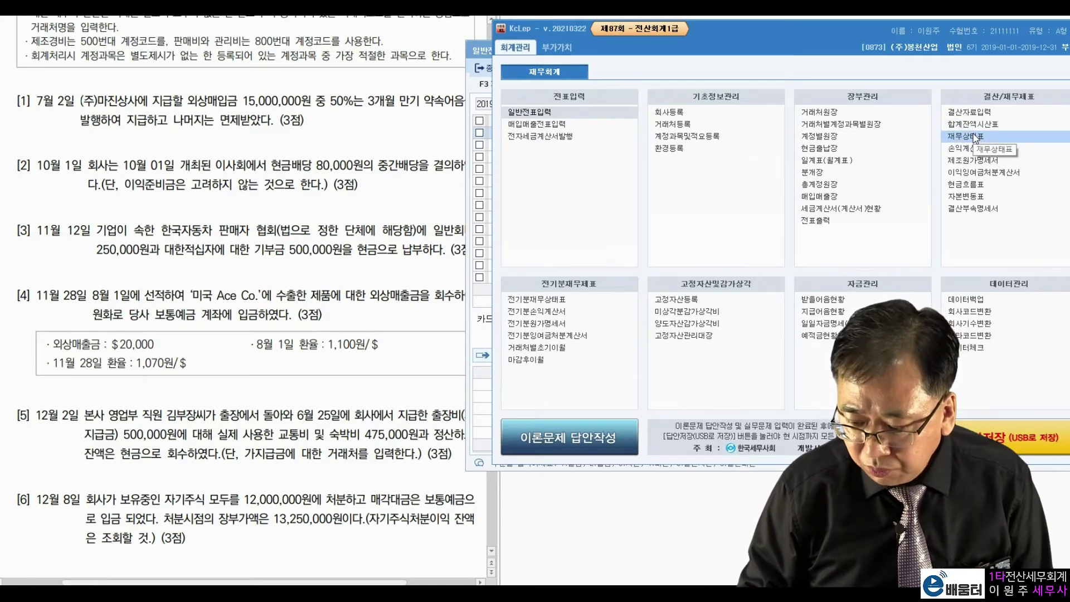
click(976, 139)
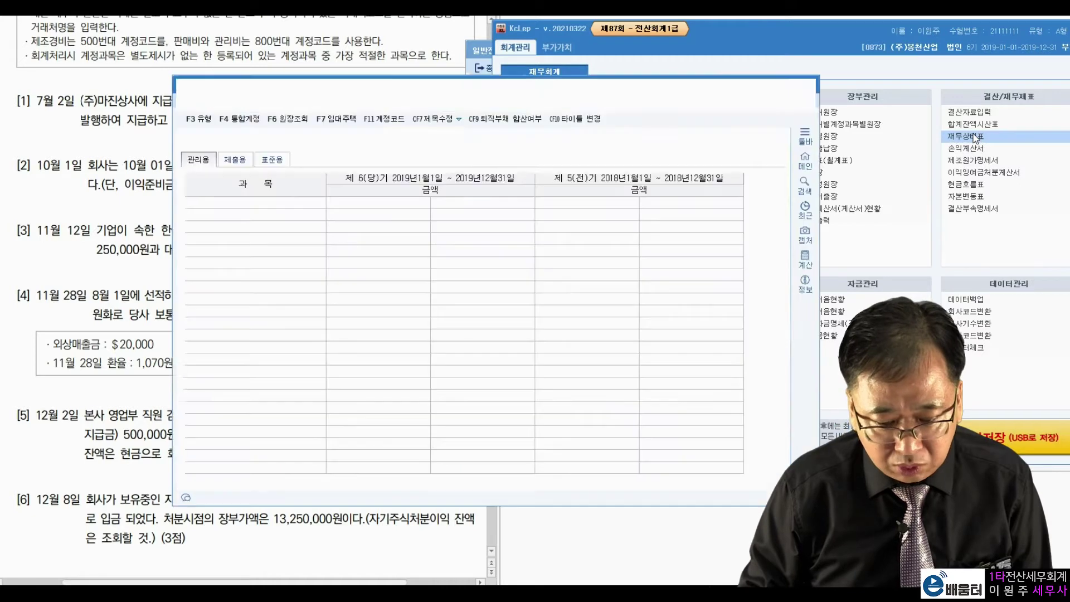
key(Return)
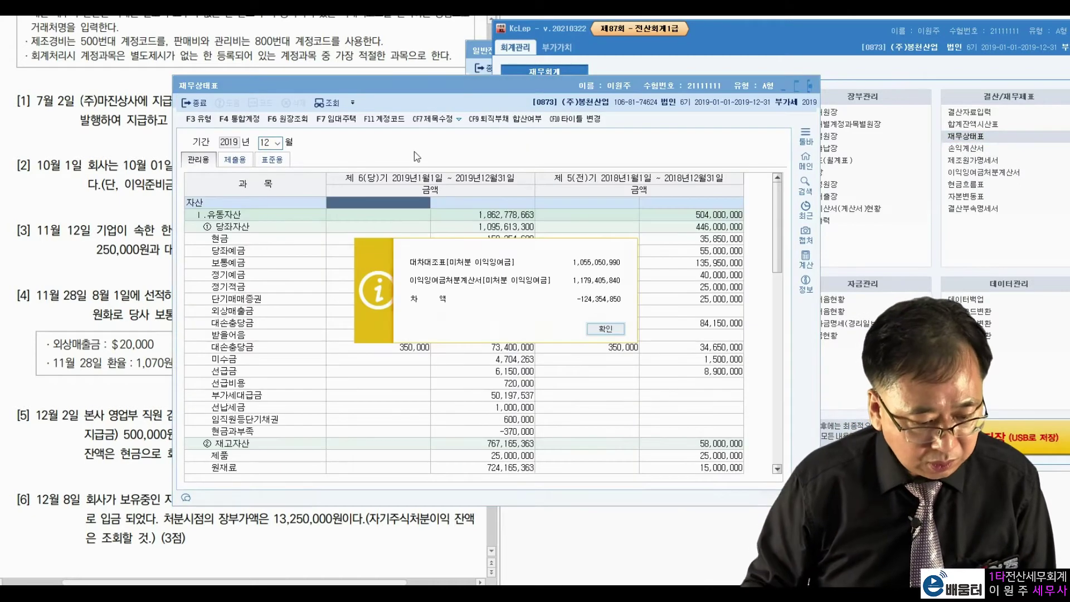
click(619, 328)
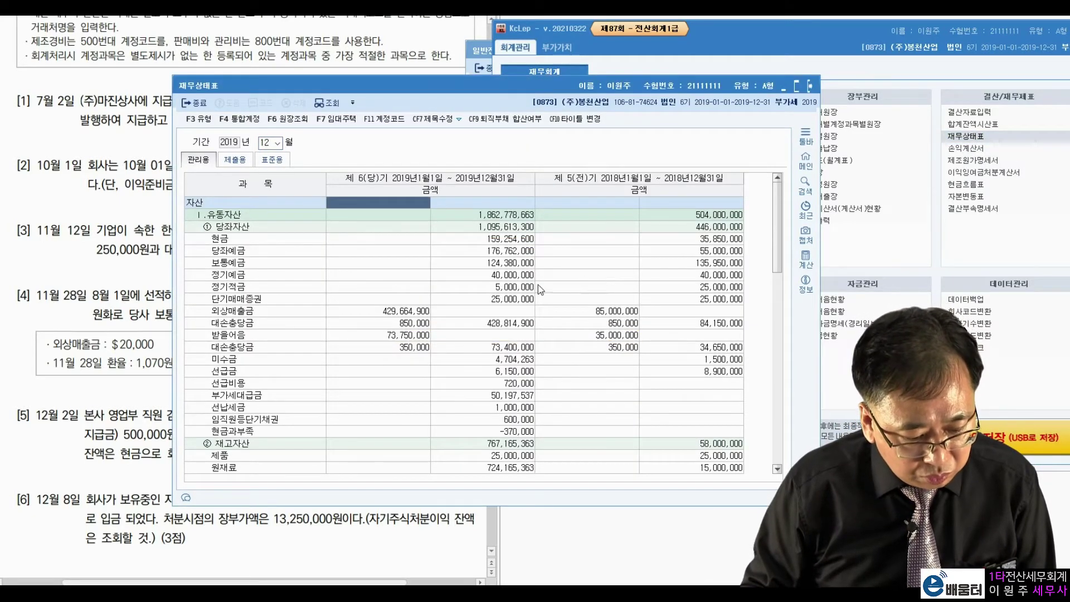
Step: Scroll to the 자본 section and select the 자기주식처분이익 balance of 250,000
scroll(449, 295, down, 1)
scroll(449, 295, down, 6)
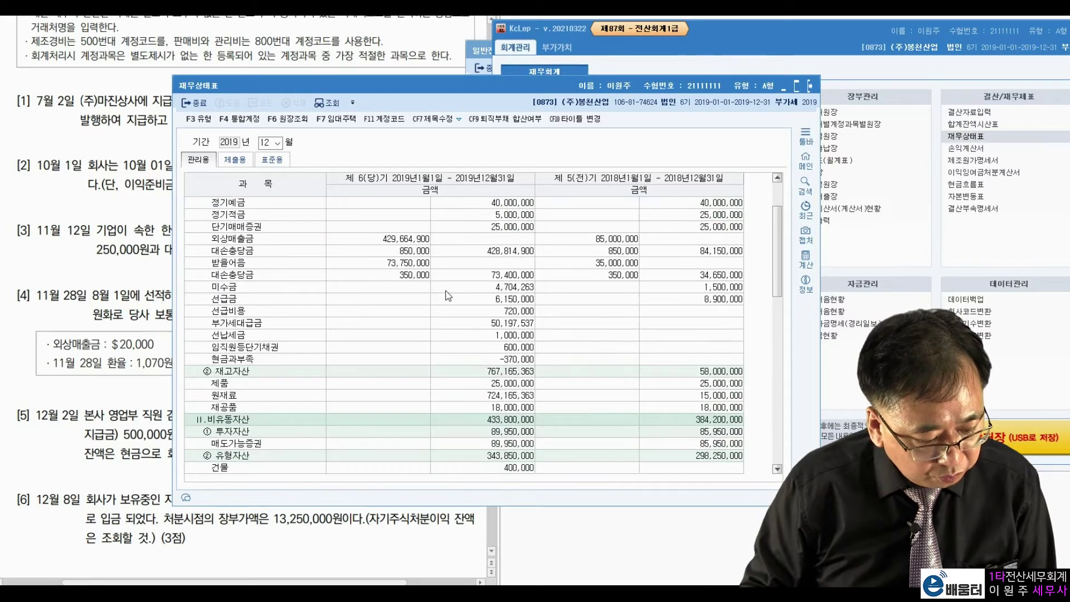
scroll(446, 301, down, 3)
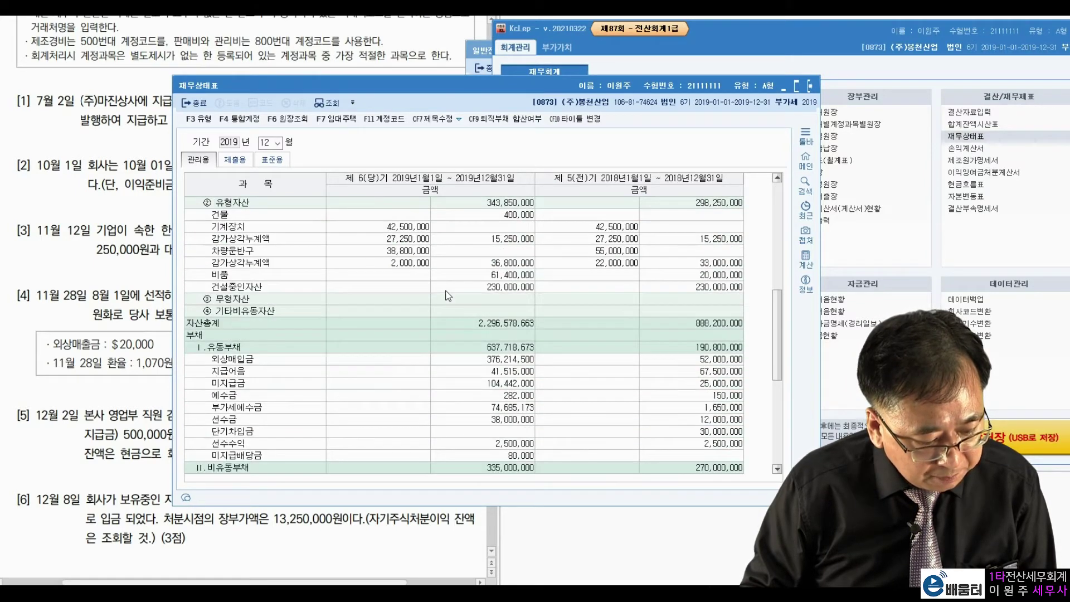
scroll(443, 310, up, 2)
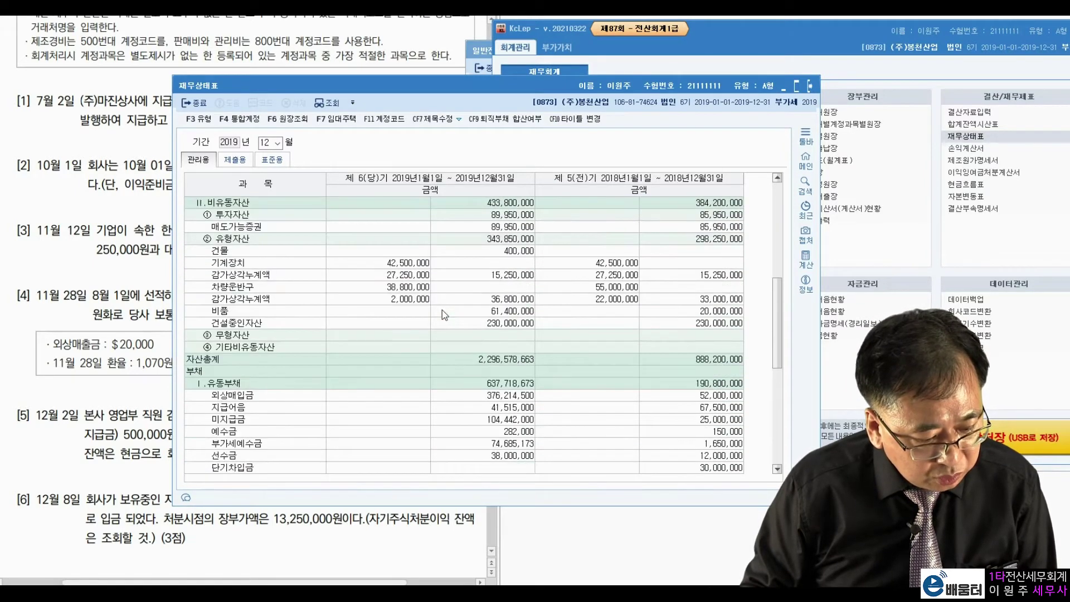
scroll(442, 310, up, 1)
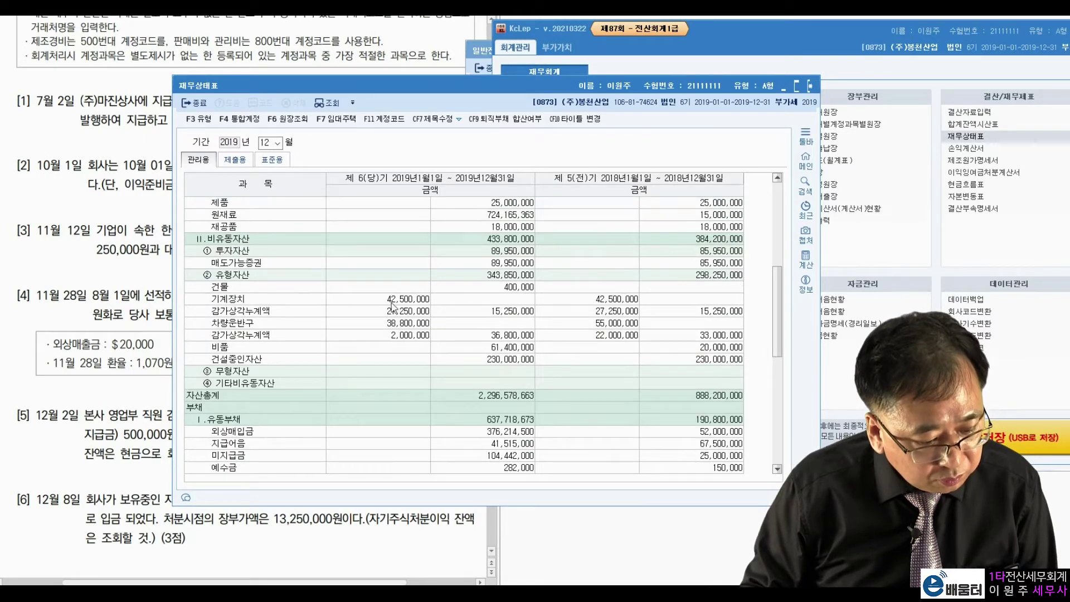
scroll(295, 265, down, 6)
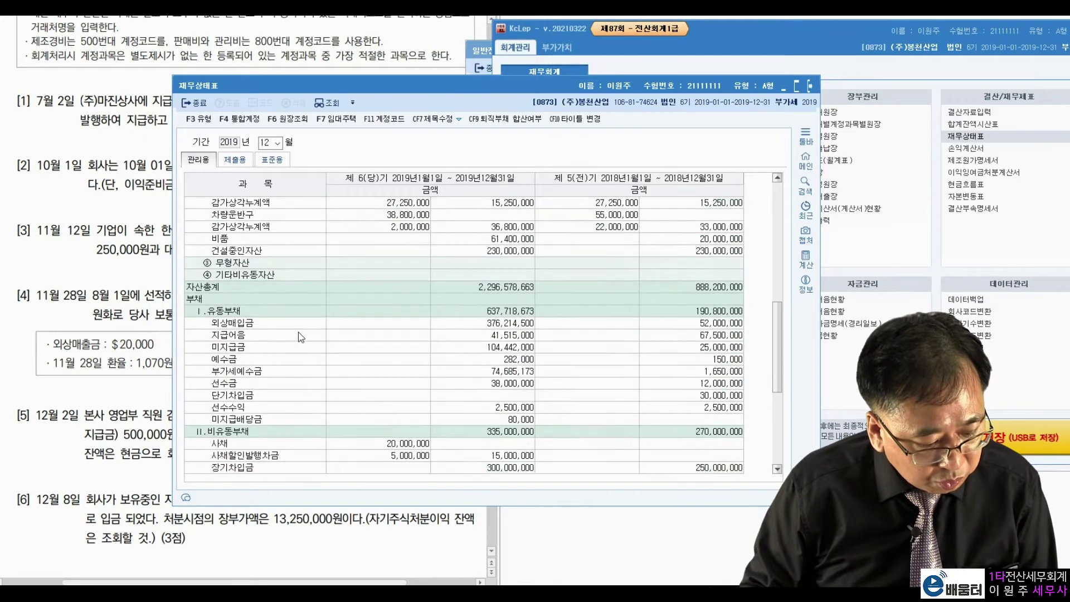
scroll(346, 340, down, 1)
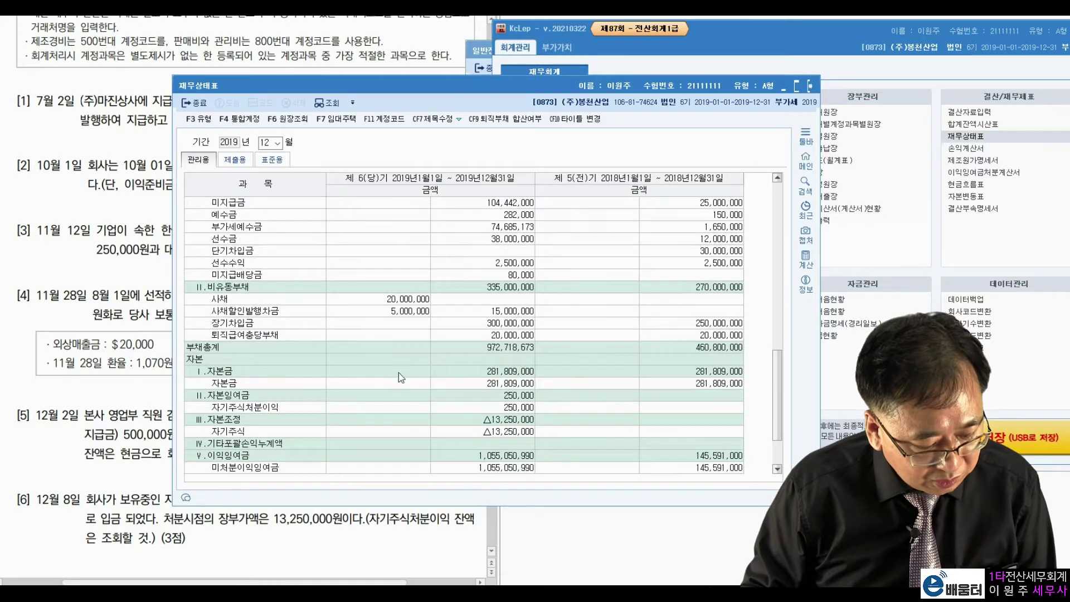
click(491, 409)
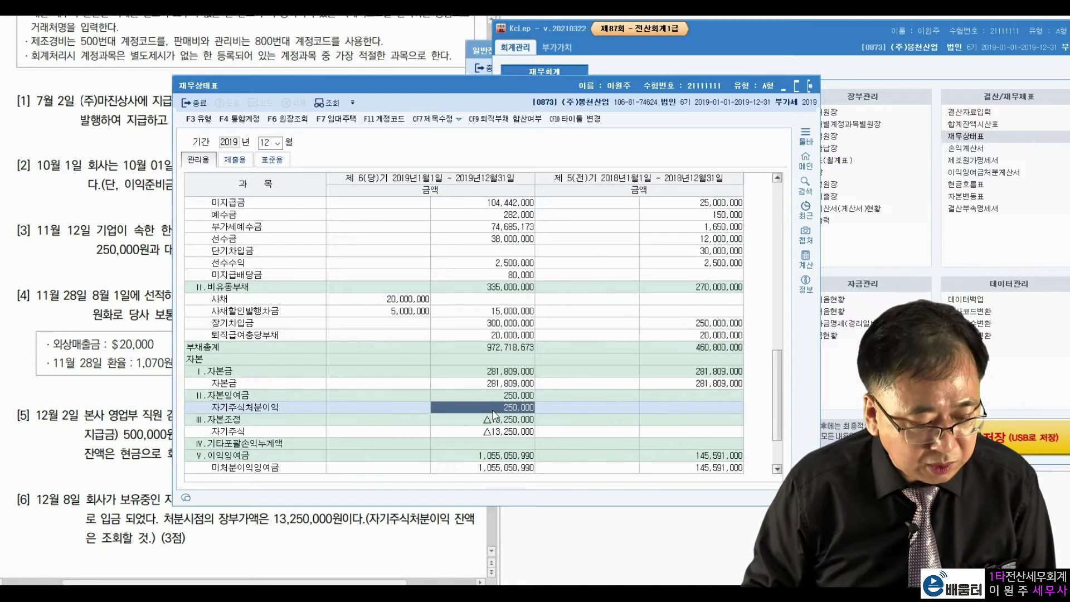
Step: Check the 자기주식처분이익 ledger's single 06-30 credit of 250,000, then close ledger and balance sheet
double_click(493, 411)
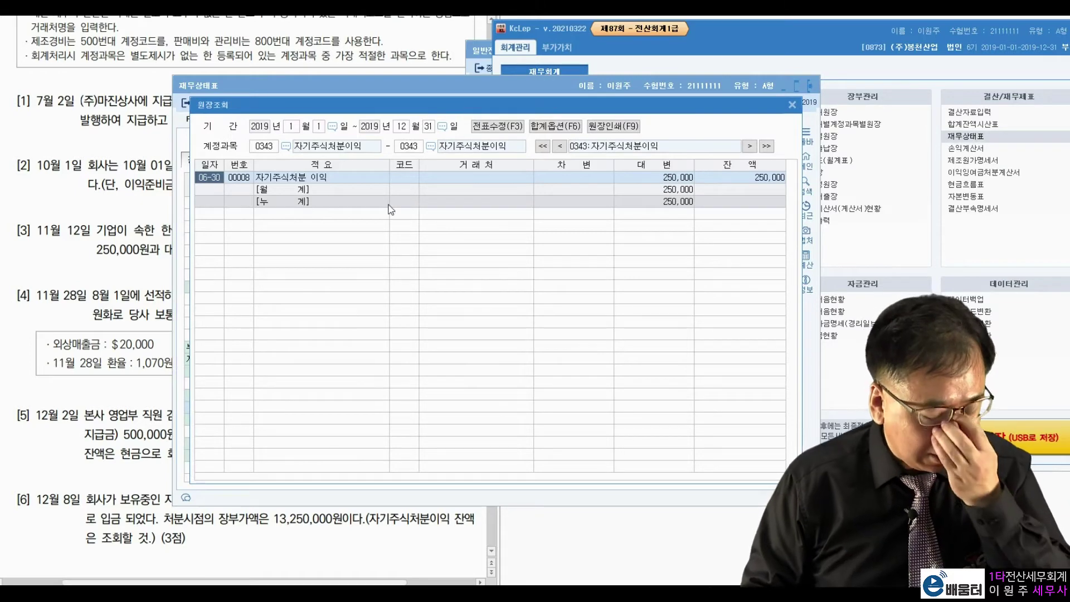
click(647, 178)
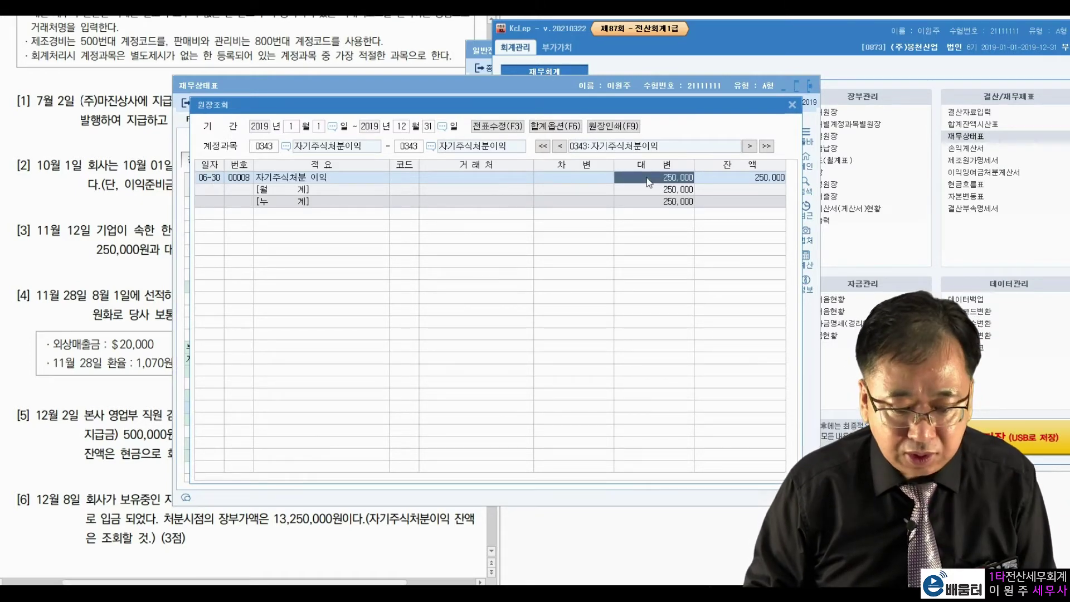
click(747, 188)
click(746, 177)
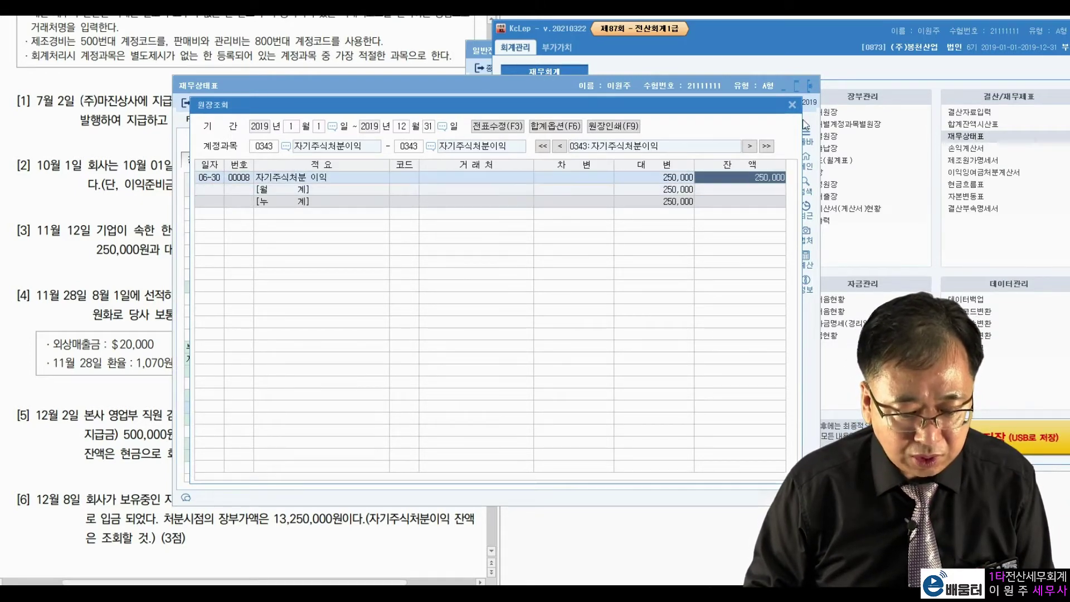
click(792, 105)
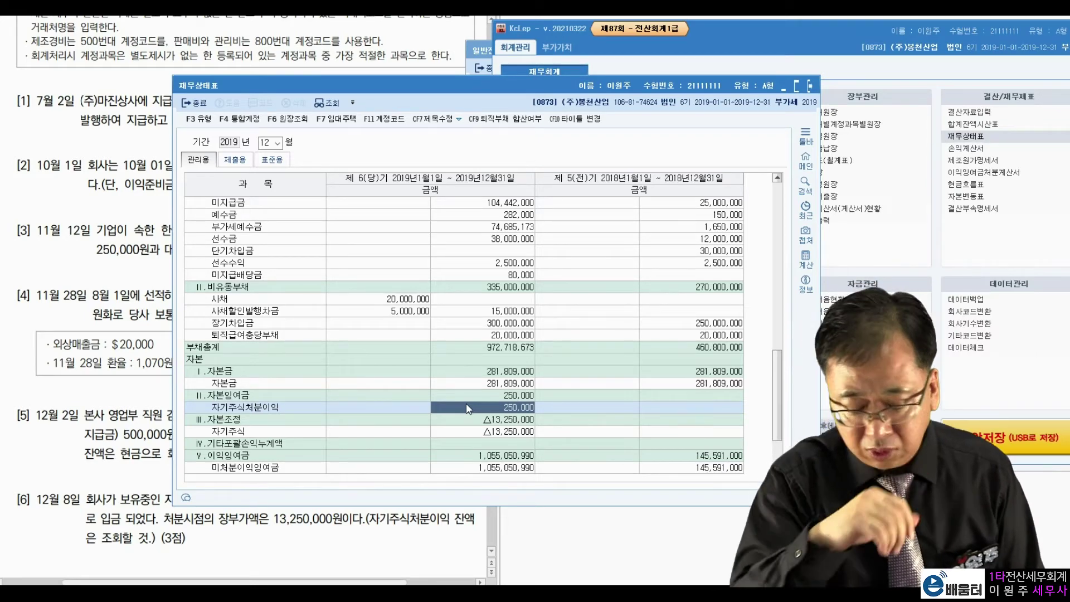
click(814, 86)
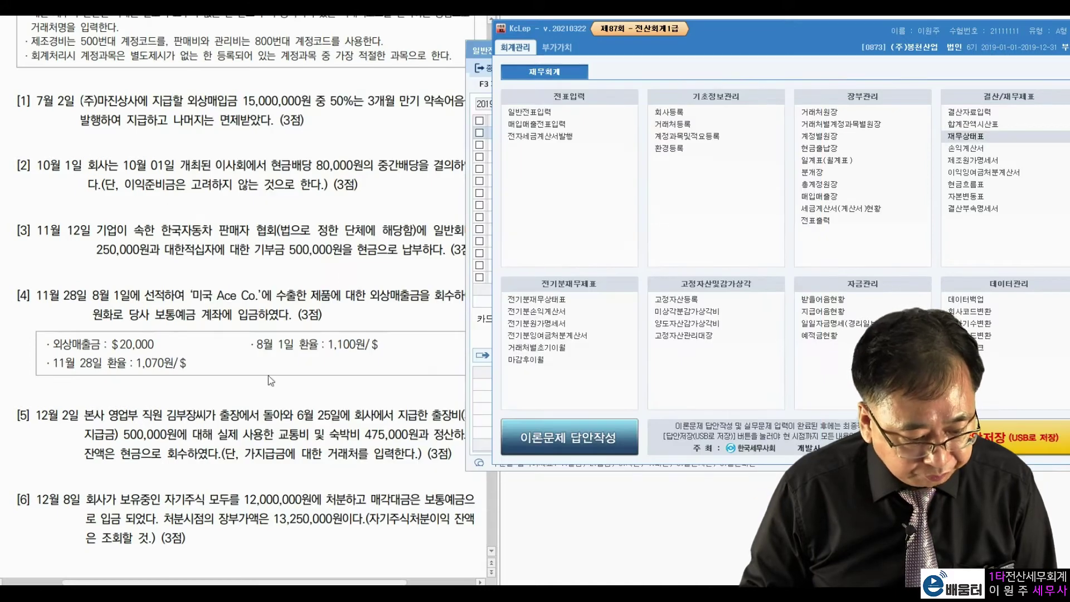
Step: Mark up the problem [6] question document with pen annotations, then clear them
click(184, 436)
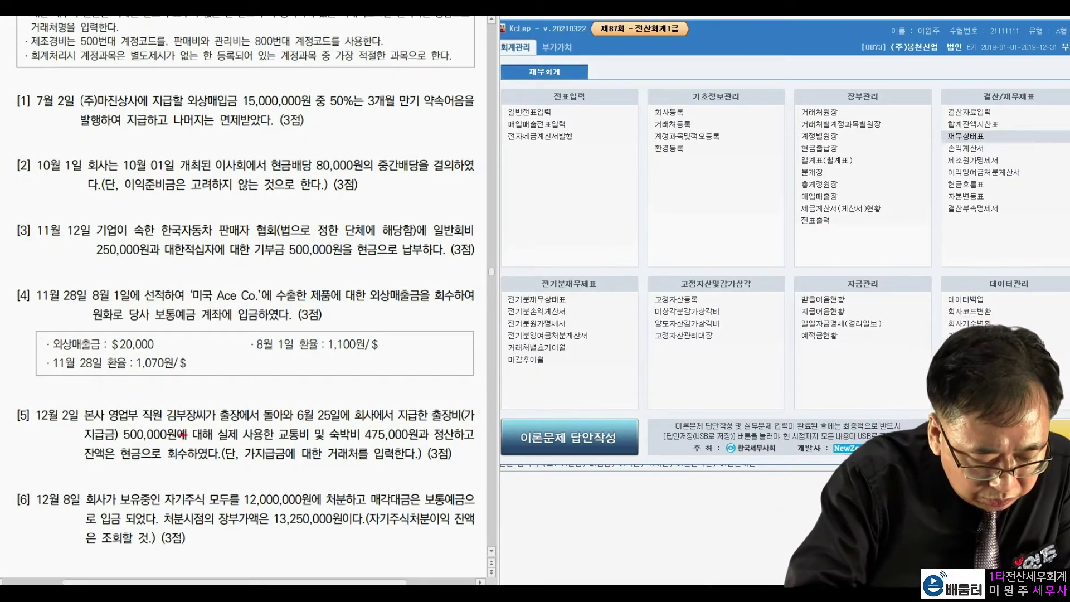
mouse_move(231, 437)
mouse_down()
mouse_move(241, 460)
mouse_move(273, 439)
mouse_move(298, 402)
mouse_up()
mouse_move(284, 446)
mouse_down()
mouse_move(368, 371)
mouse_move(258, 462)
mouse_move(303, 502)
mouse_move(312, 446)
mouse_move(393, 422)
mouse_up()
mouse_move(287, 522)
mouse_down()
mouse_move(316, 500)
mouse_move(356, 414)
mouse_move(279, 510)
mouse_move(285, 547)
mouse_move(354, 508)
mouse_move(413, 446)
mouse_up()
drag(413, 446, 429, 465)
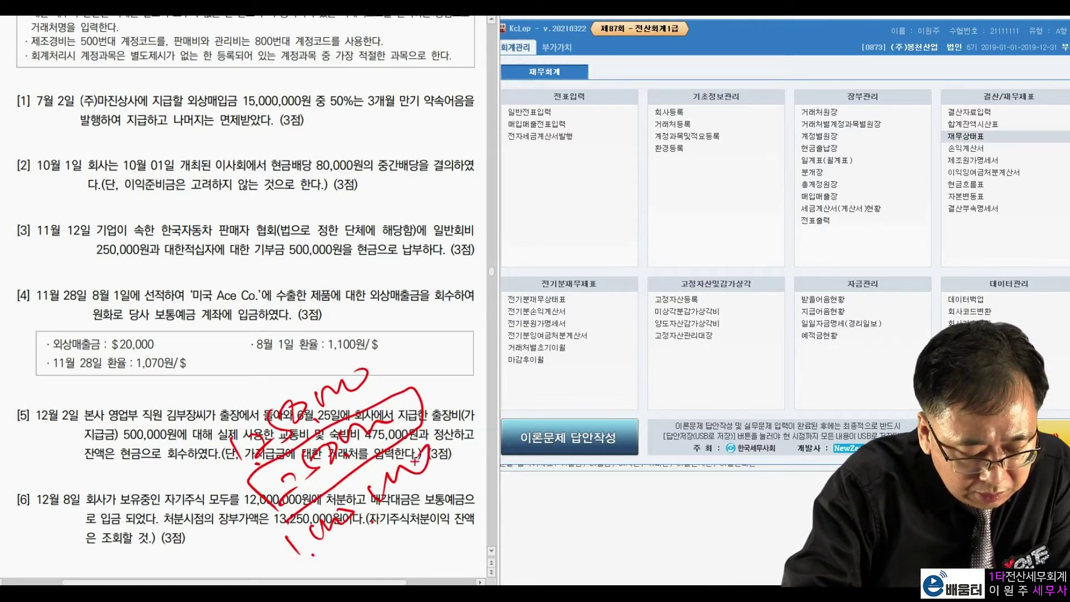
click(453, 461)
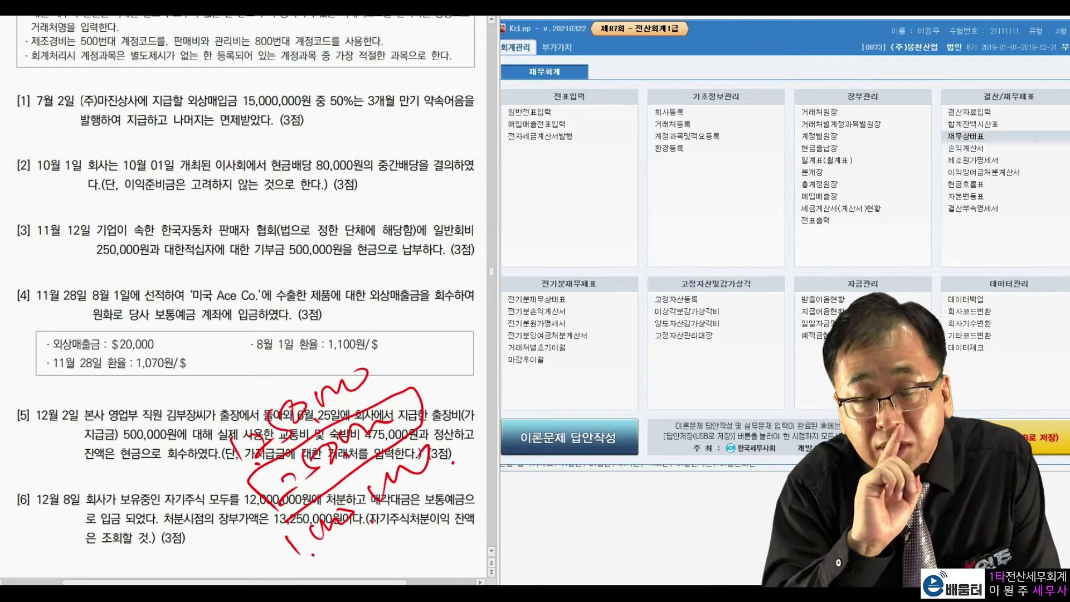
key(Escape)
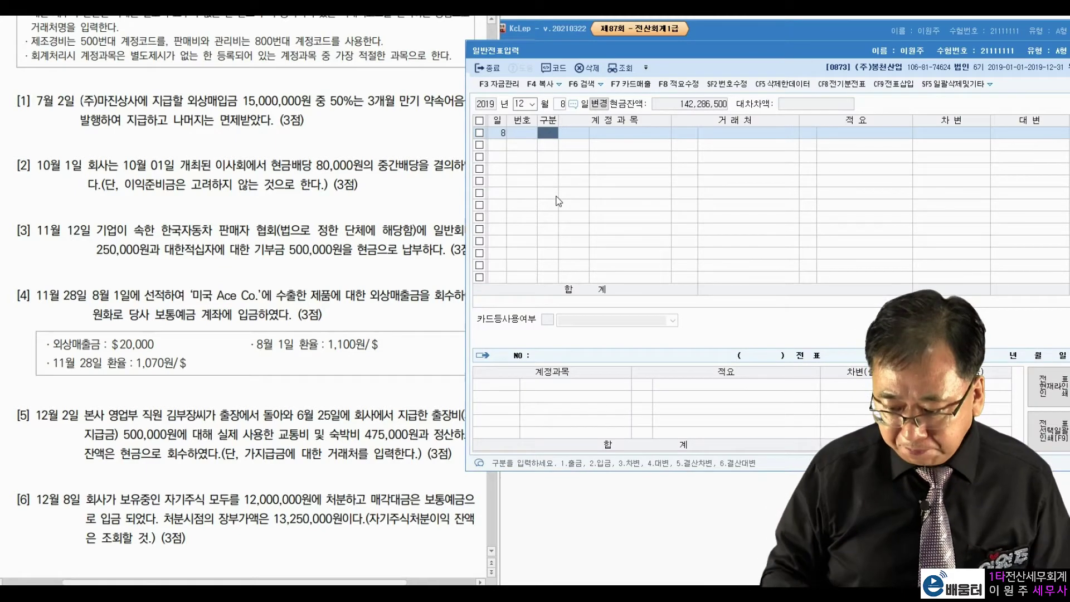
Step: Debit 0103 보통예금 12,000,000 on the December 8 voucher
text(3103)
key(Return)
key(Return)
key(Return)
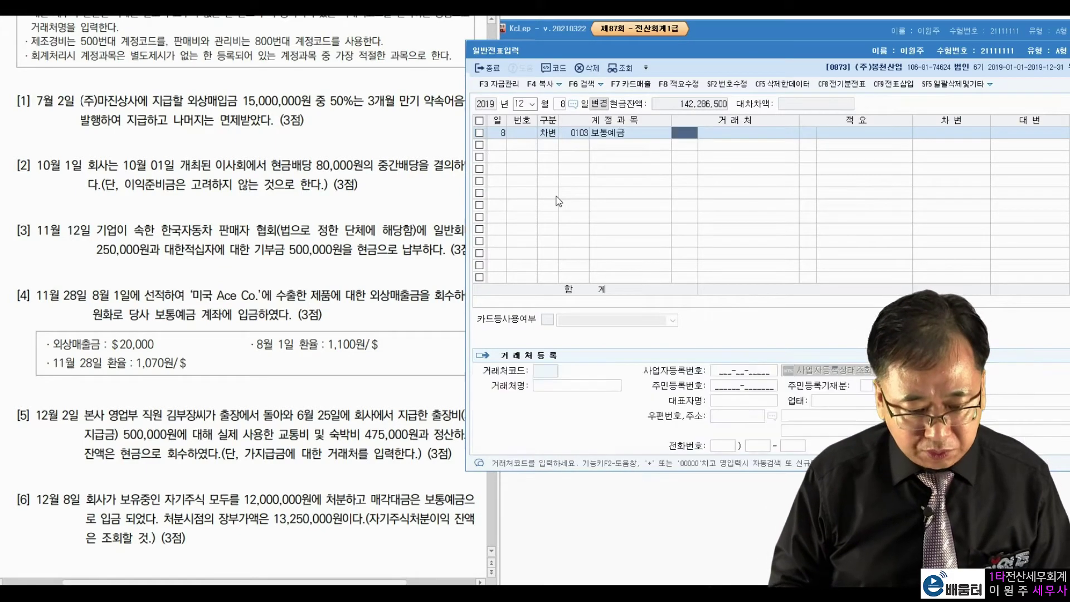
text(12000000)
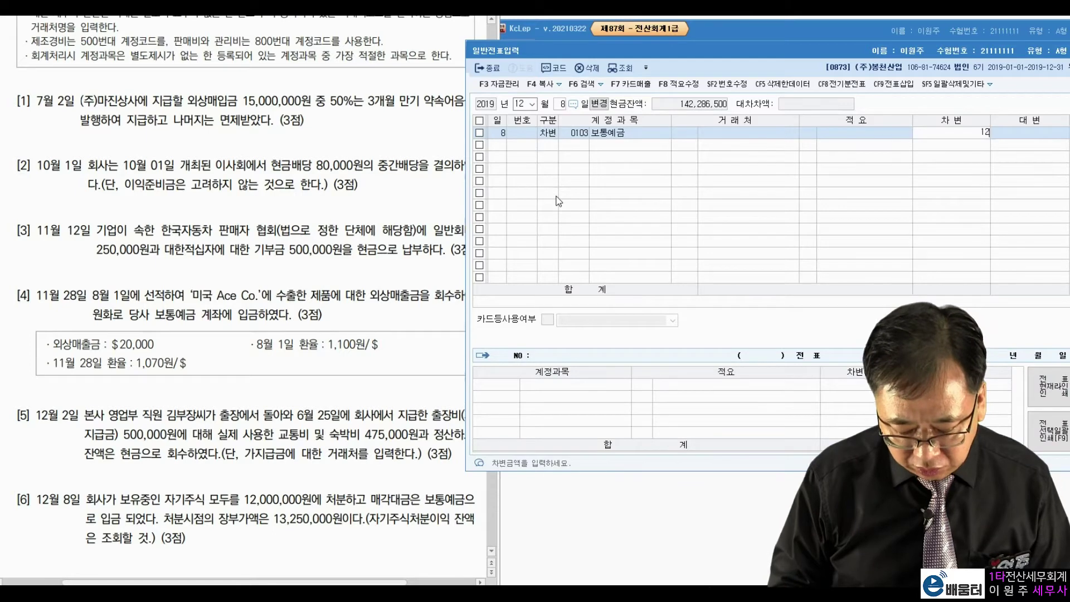
key(Return)
Step: Credit 0383 자기주식 13,250,000
text(4)
key(Return)
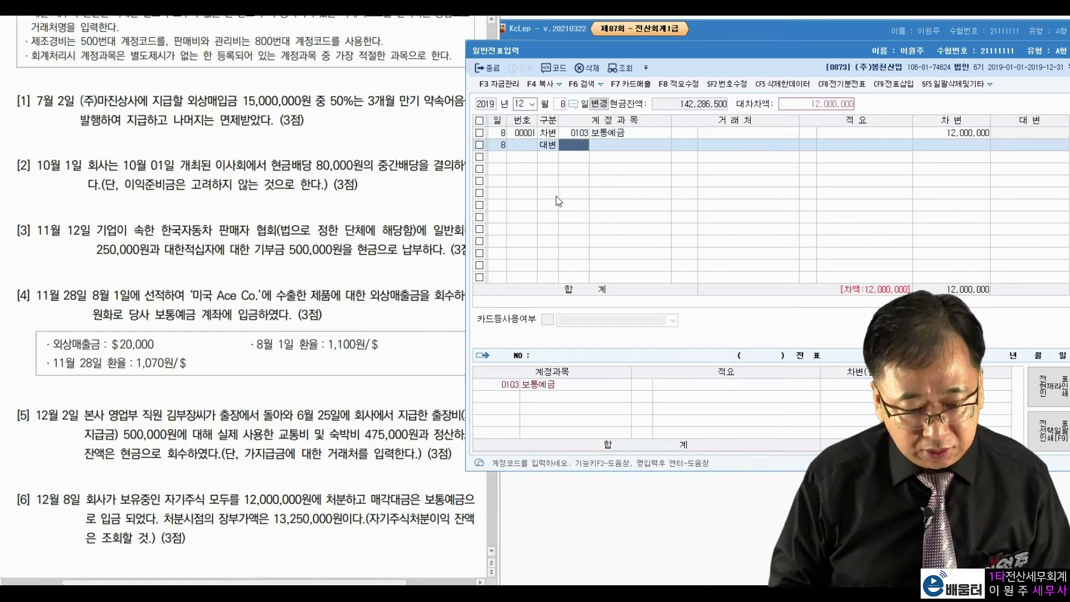
text(자기주)
key(Return)
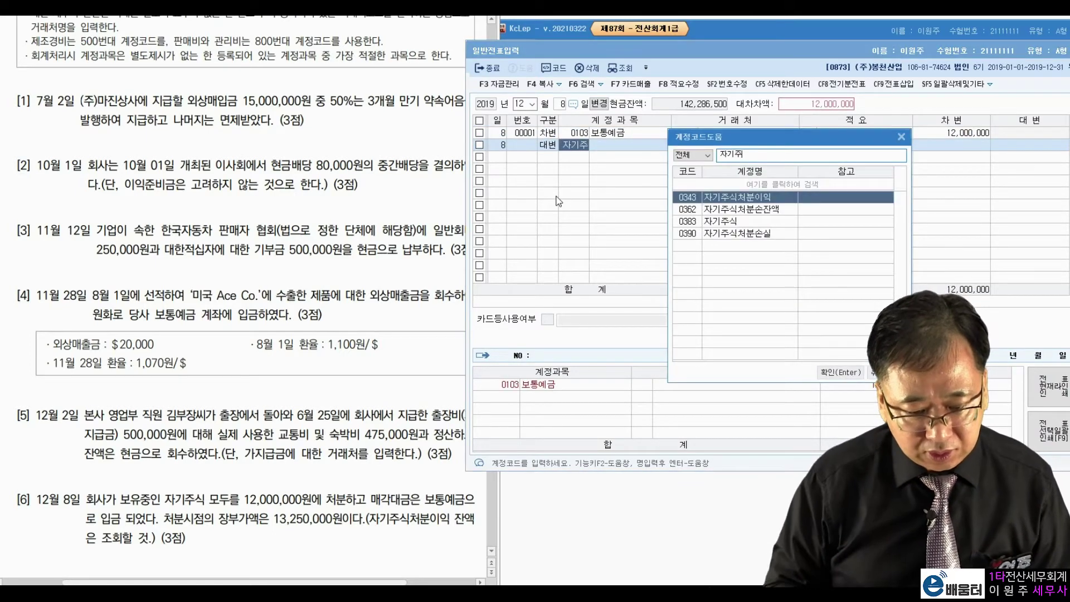
key(Down)
key(Down)
key(Return)
key(Return)
key(Return)
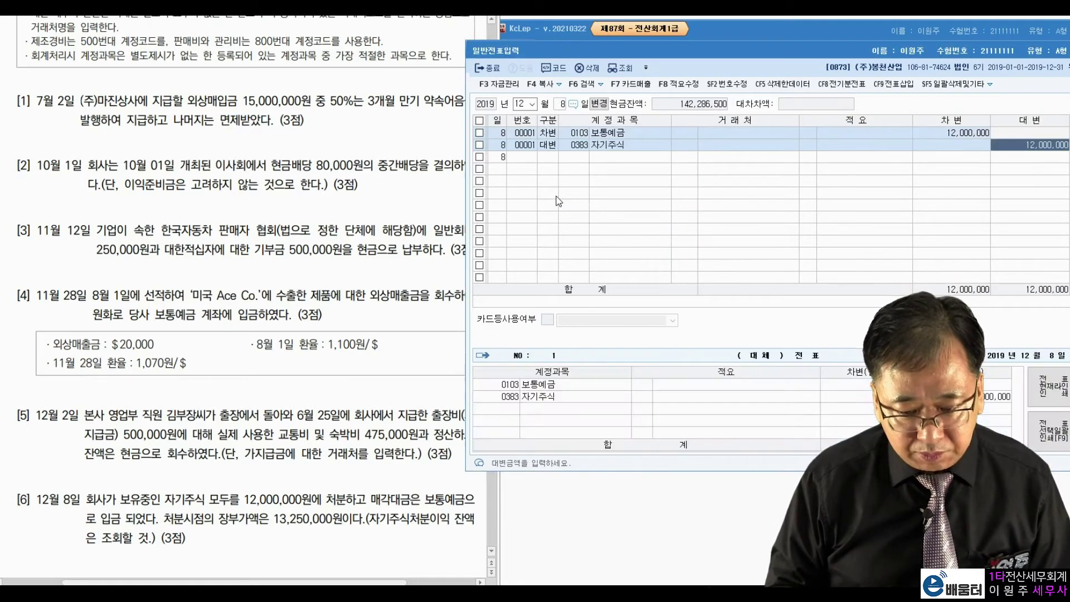
text(13250000)
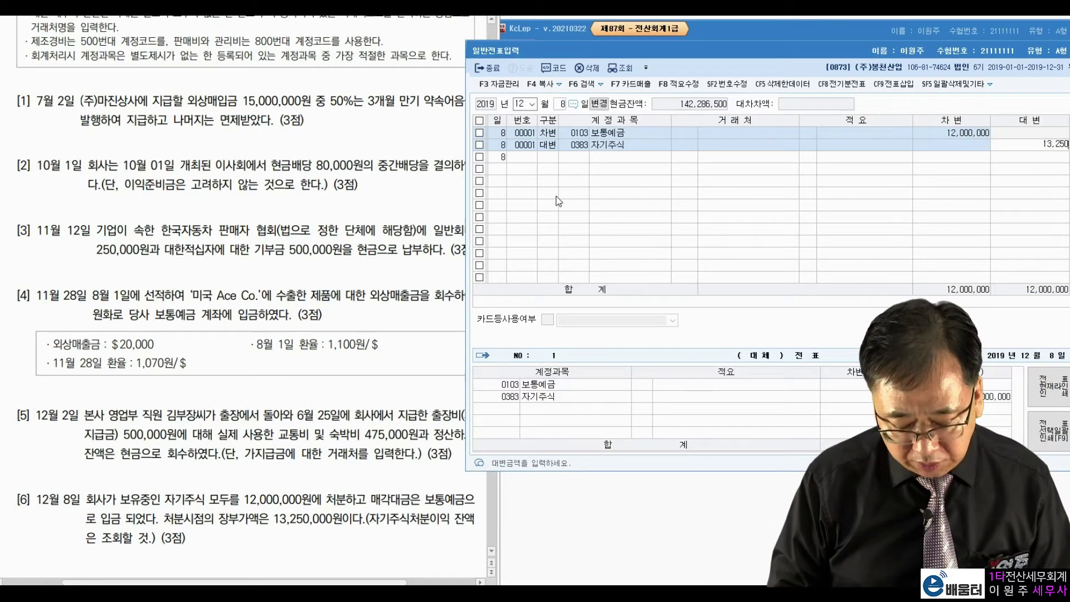
key(Return)
Step: Debit 자기주식처분이익 250,000 to offset the existing gain
text(3)
key(Return)
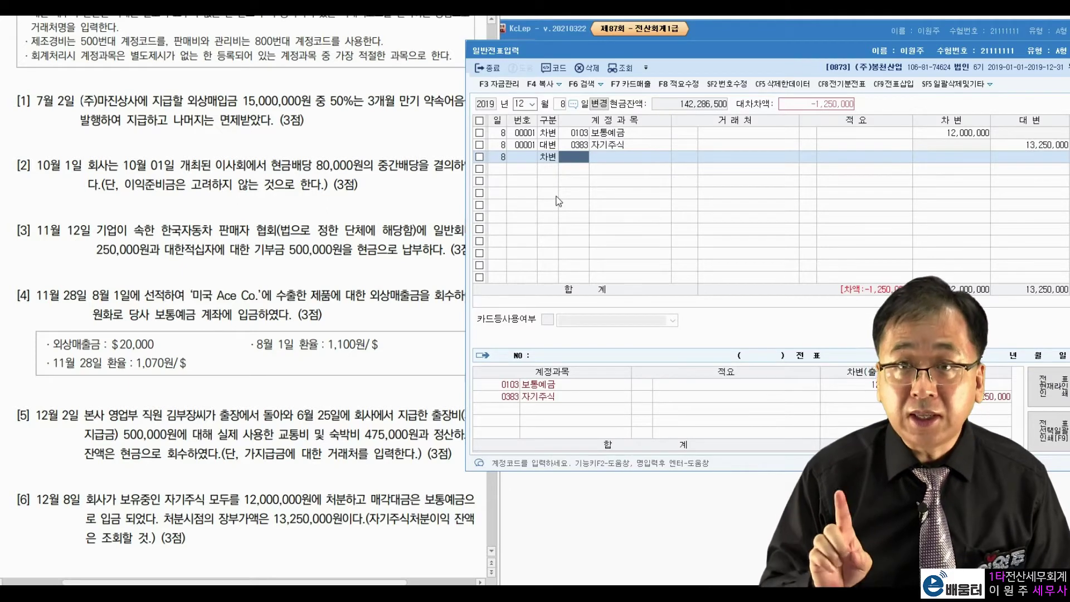
text(자기주)
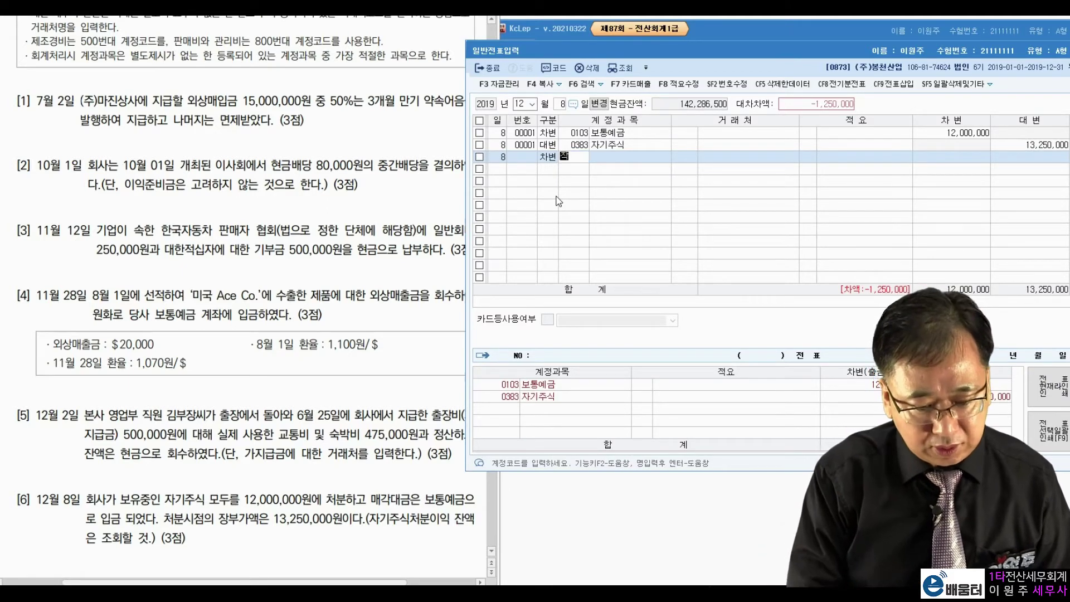
key(Return)
key(Return)
key(Return)
key(Return)
key(Return)
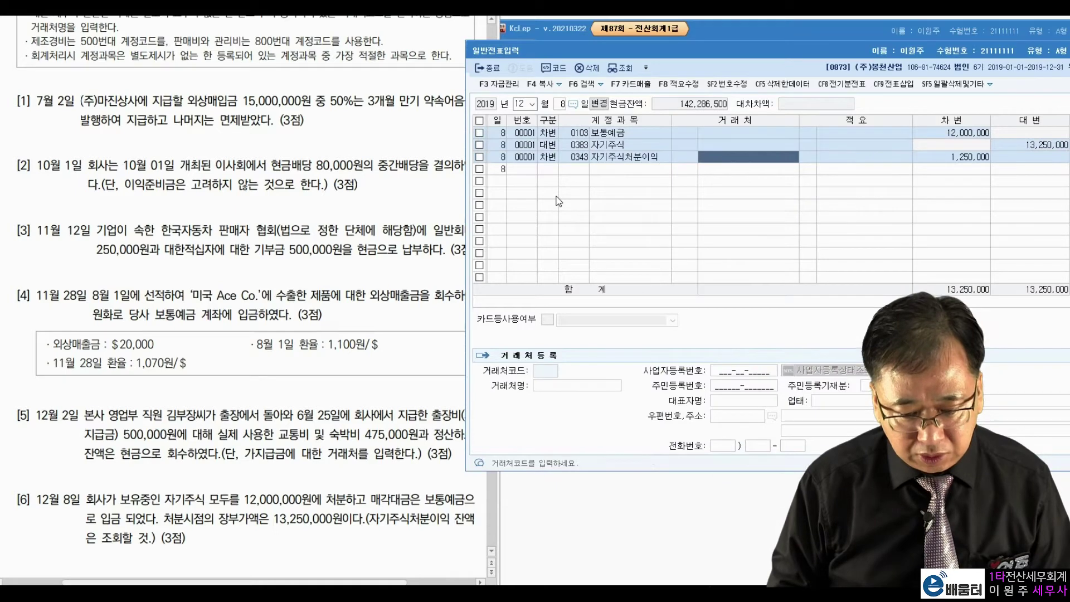
text(250000)
Step: Debit 0390 자기주식처분손실 for the remaining 1,000,000
key(Return)
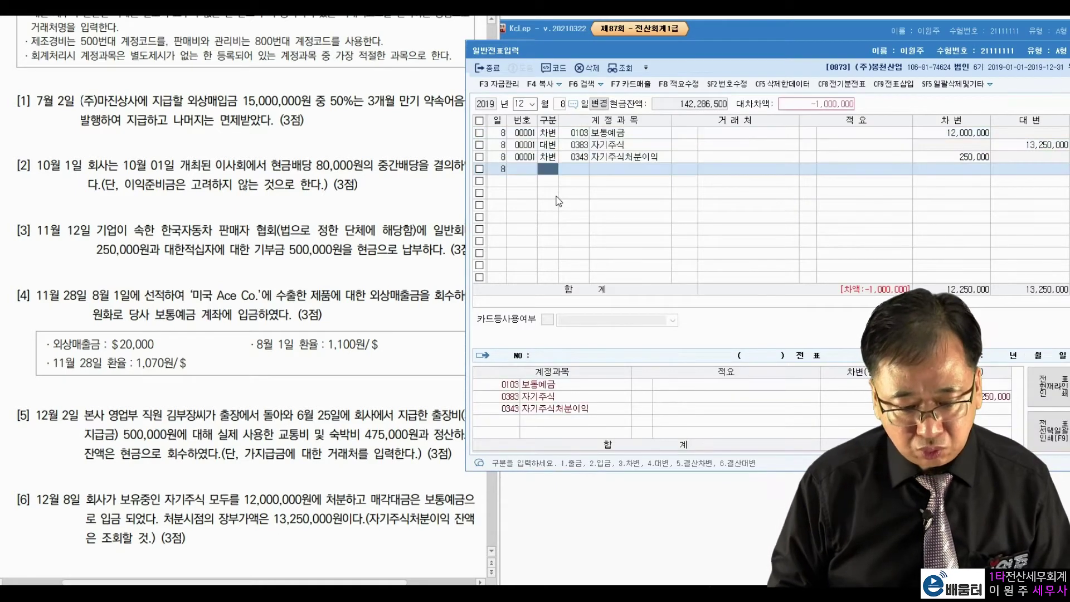
text(3)
key(Return)
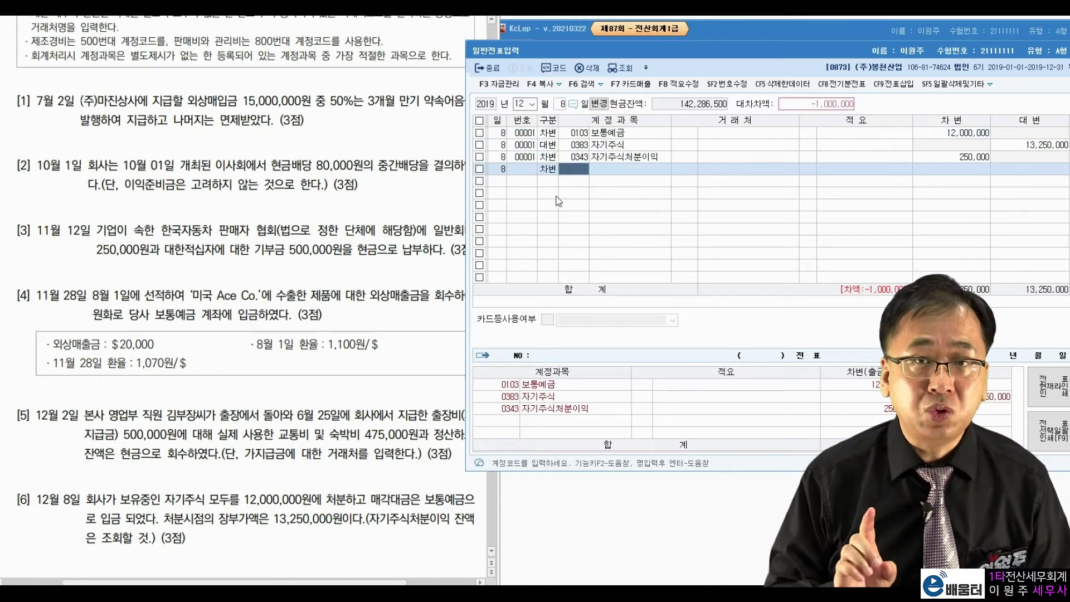
text(처분손)
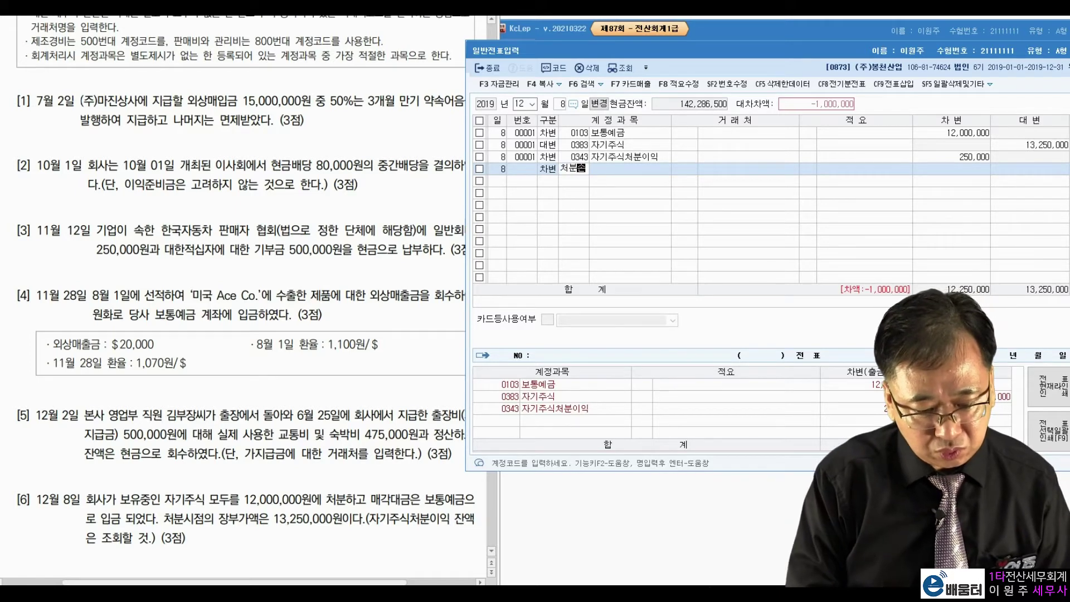
key(Return)
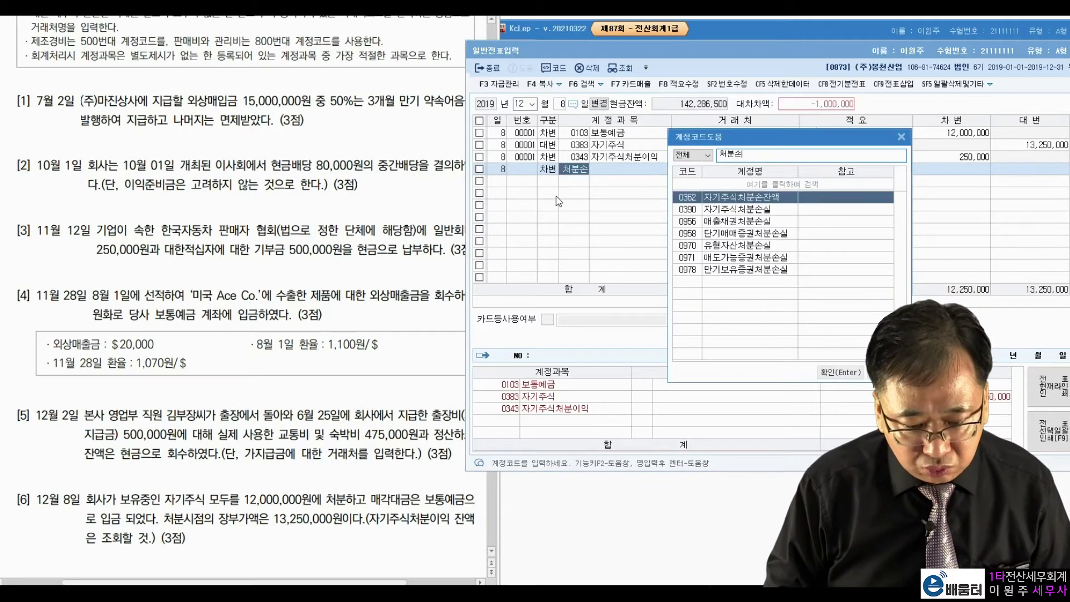
key(Down)
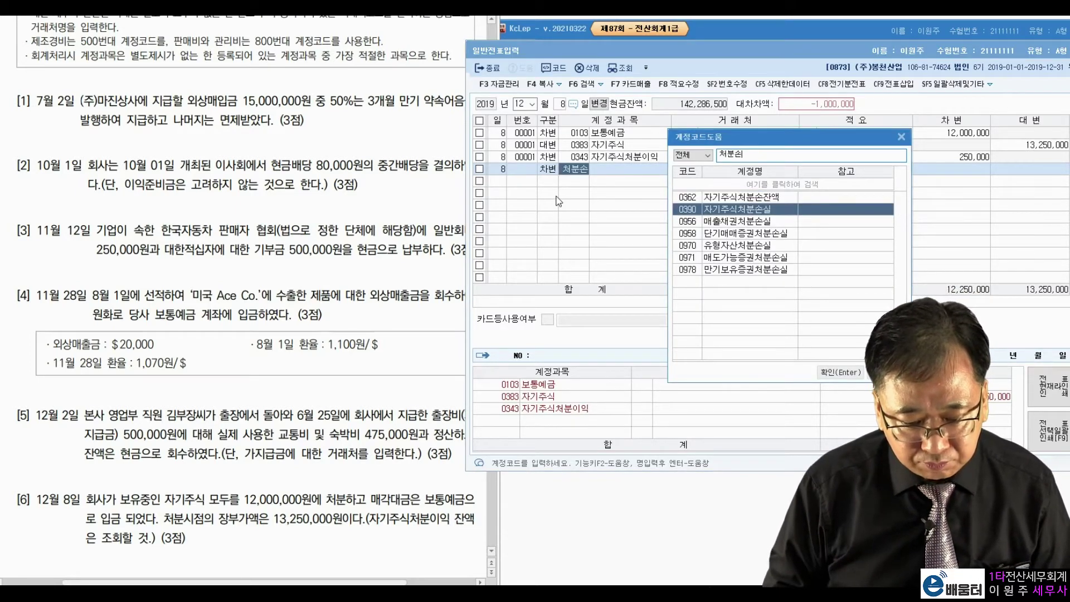
key(Return)
key(Return)
key(Return)
key(Return)
key(Return)
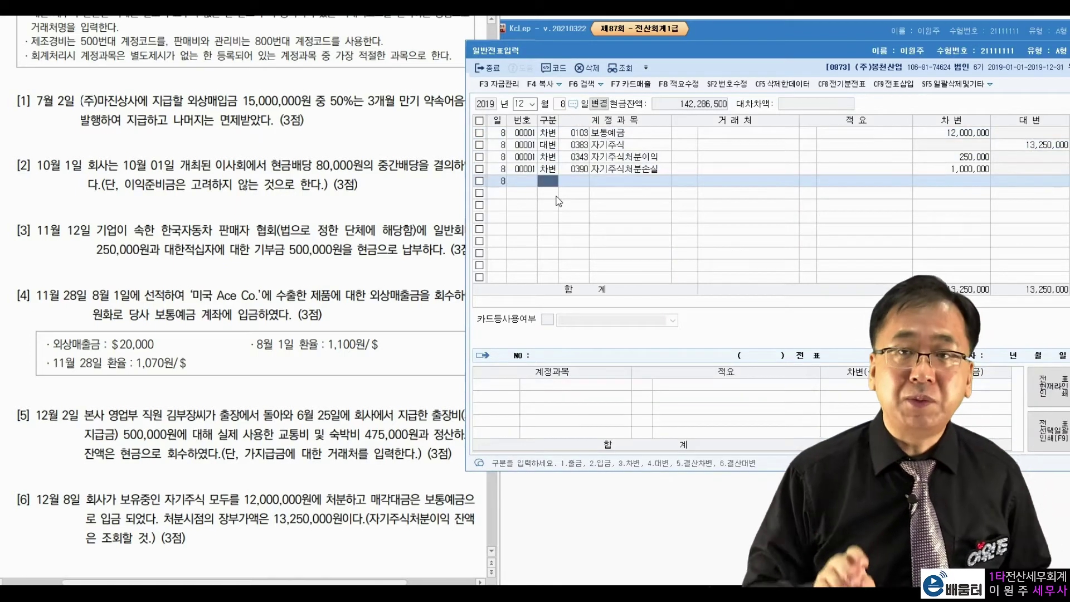
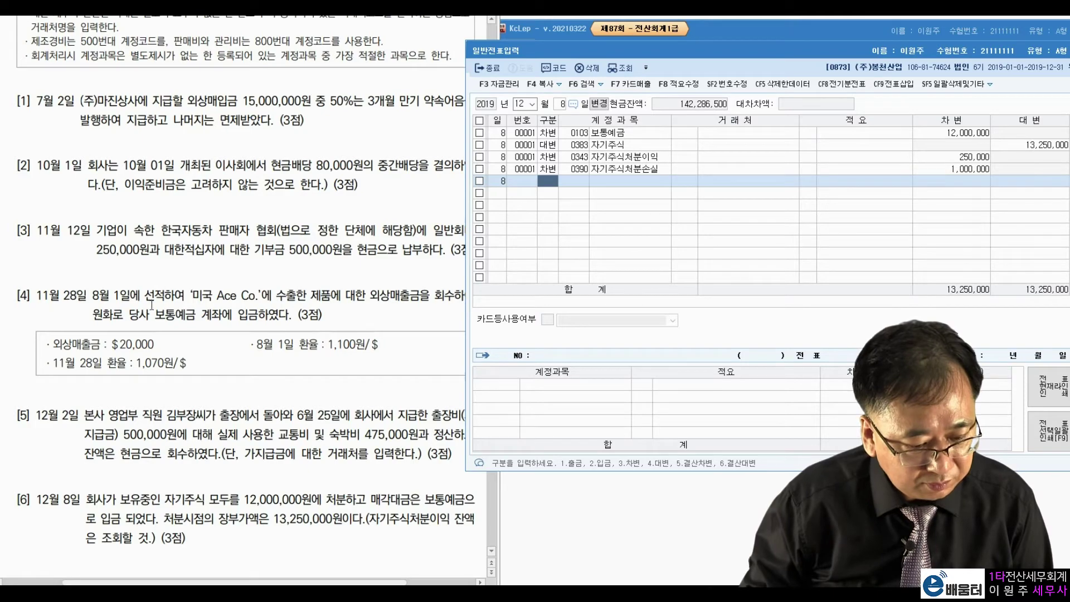
Step: Bring the problem PDF window in front of the 일반전표입력 screen
click(215, 339)
Step: Scroll the problem sheet to Problem 3 and open 매입매출전표입력 dated August 17
scroll(219, 326, down, 12)
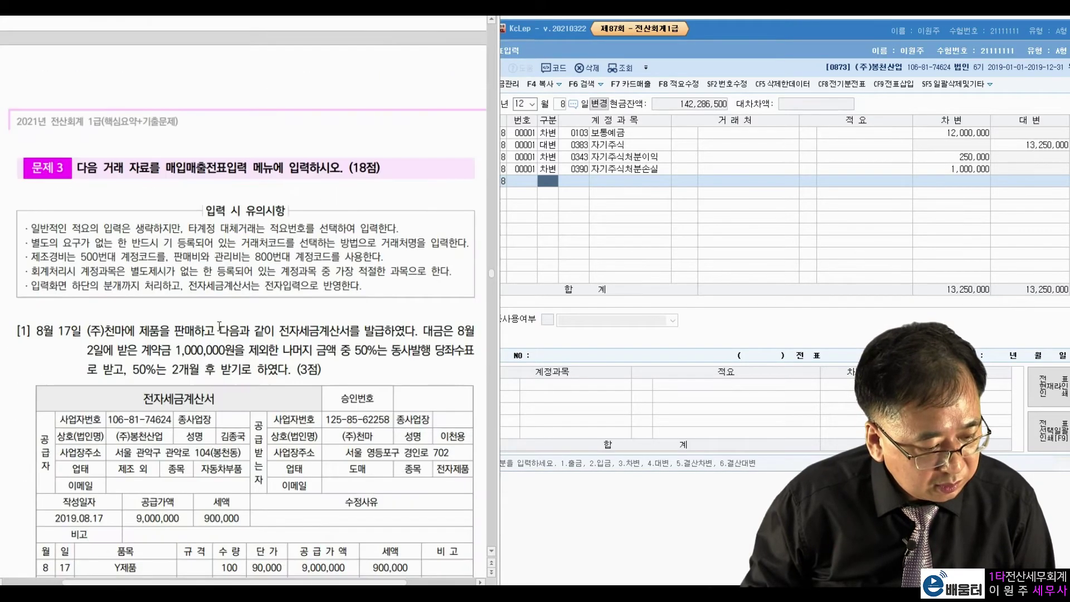
scroll(219, 327, down, 4)
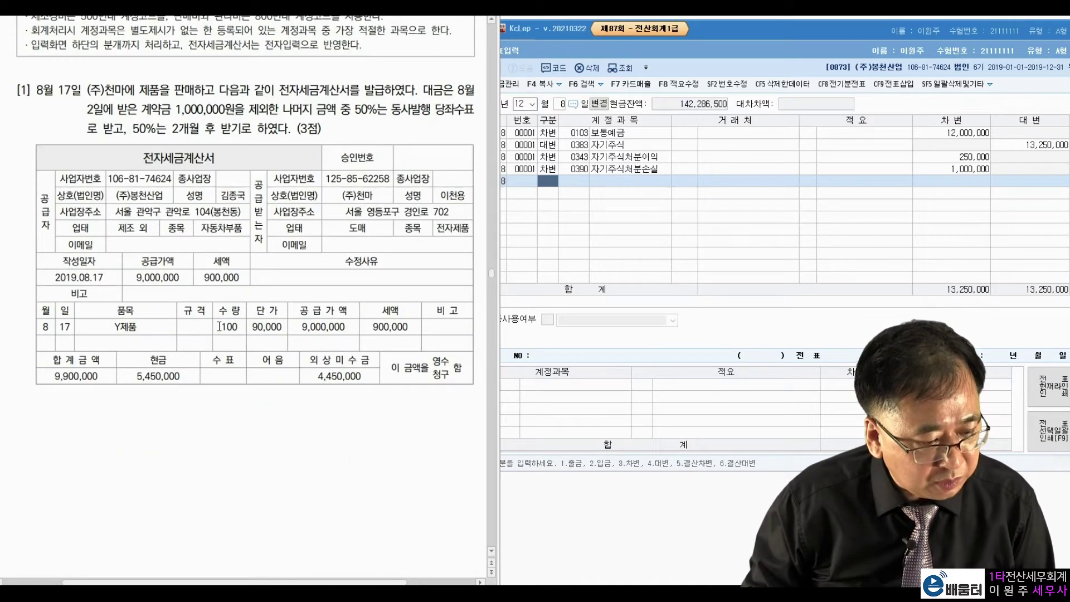
key(Escape)
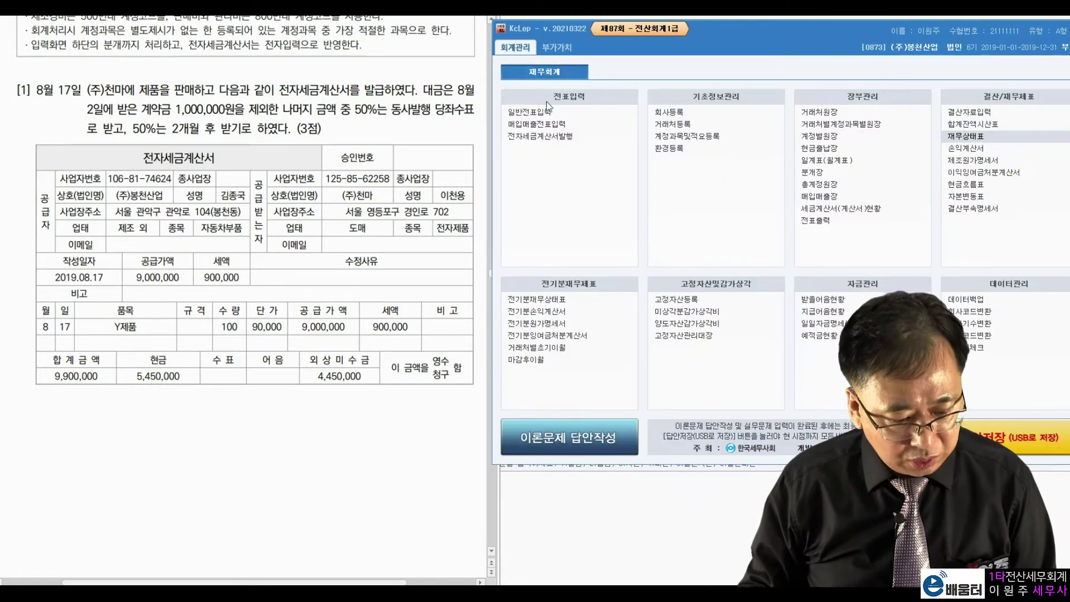
click(536, 134)
text(8)
key(Return)
text(17)
key(Return)
Step: Move the voucher window aside and highlight the 전자세금계산서 wording in Problem 3
drag(598, 40, 668, 36)
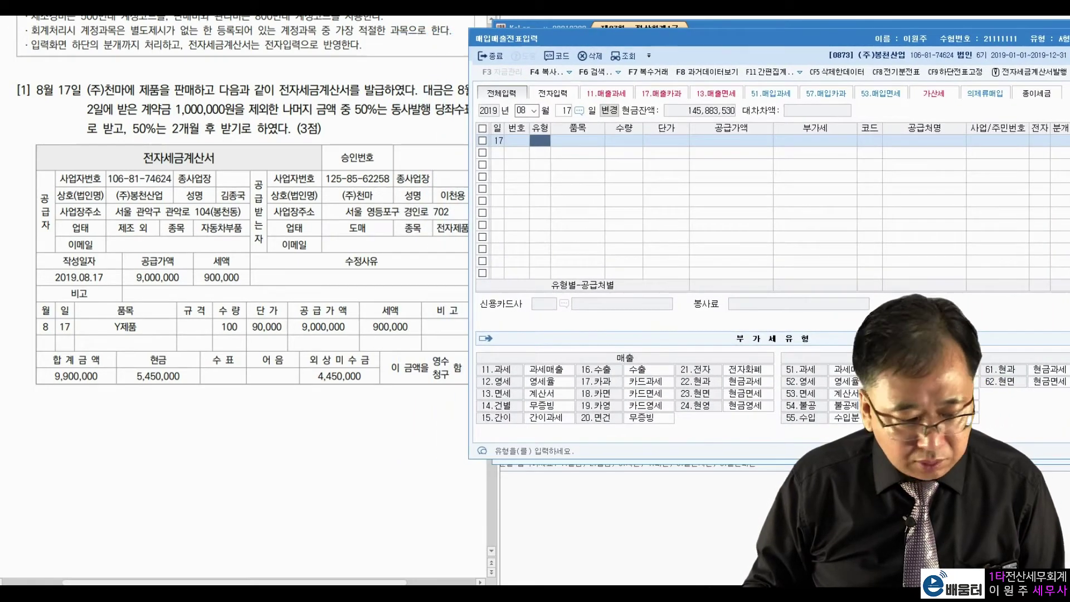
click(249, 77)
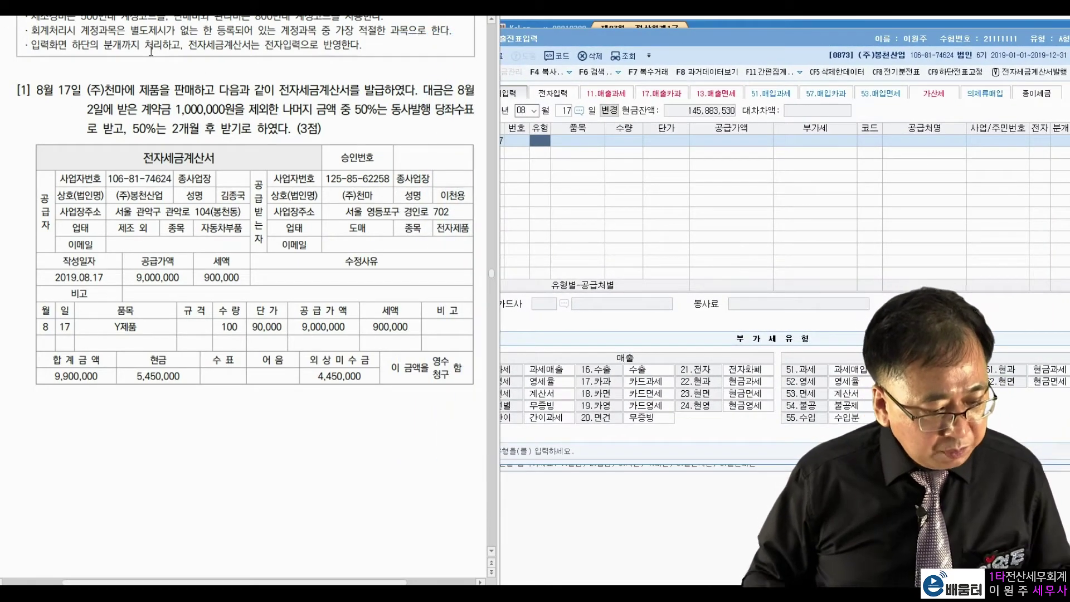
drag(279, 90, 389, 91)
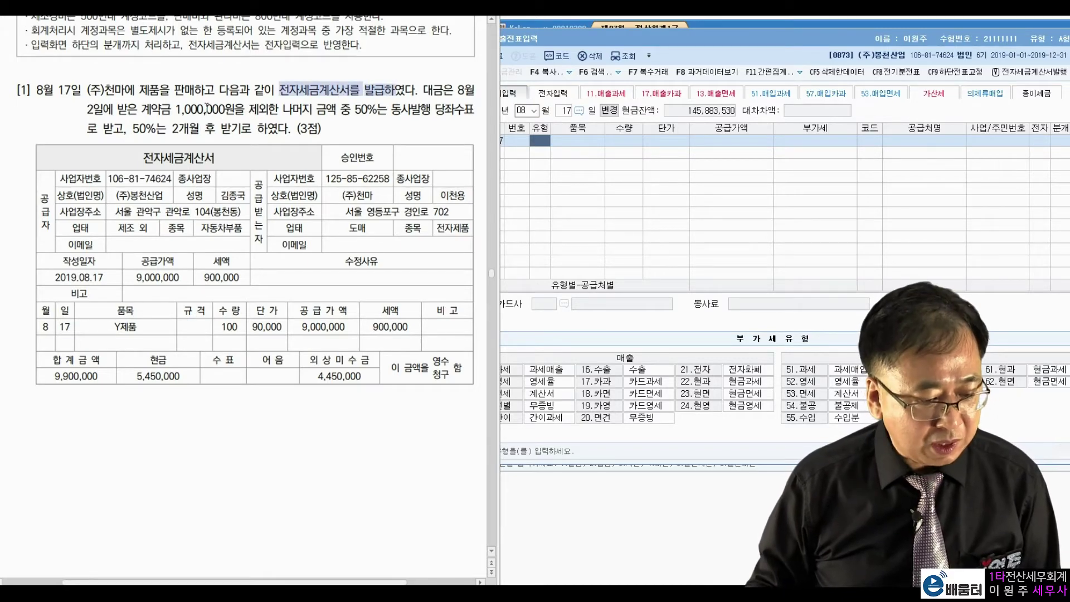
click(182, 86)
right_click(174, 96)
click(383, 82)
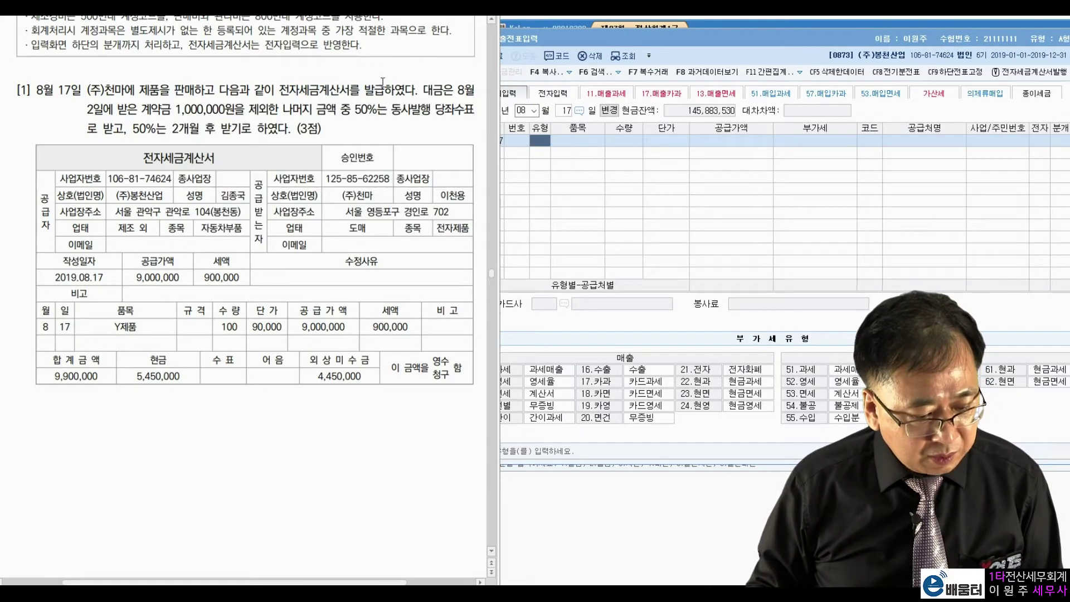
drag(279, 90, 341, 90)
click(368, 77)
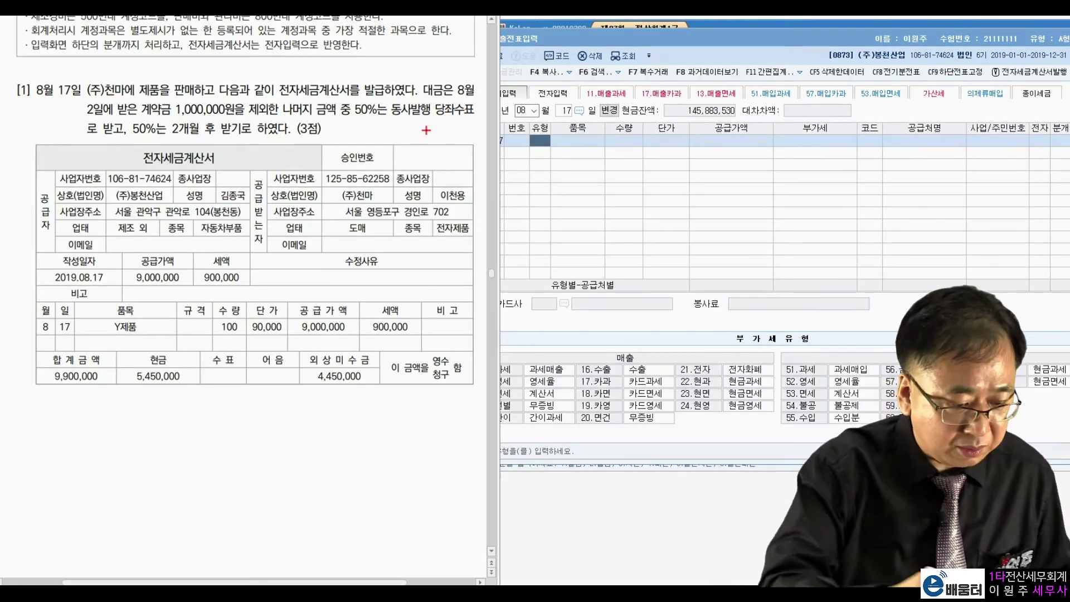
mouse_move(167, 118)
mouse_down()
mouse_move(146, 96)
mouse_move(275, 115)
mouse_up()
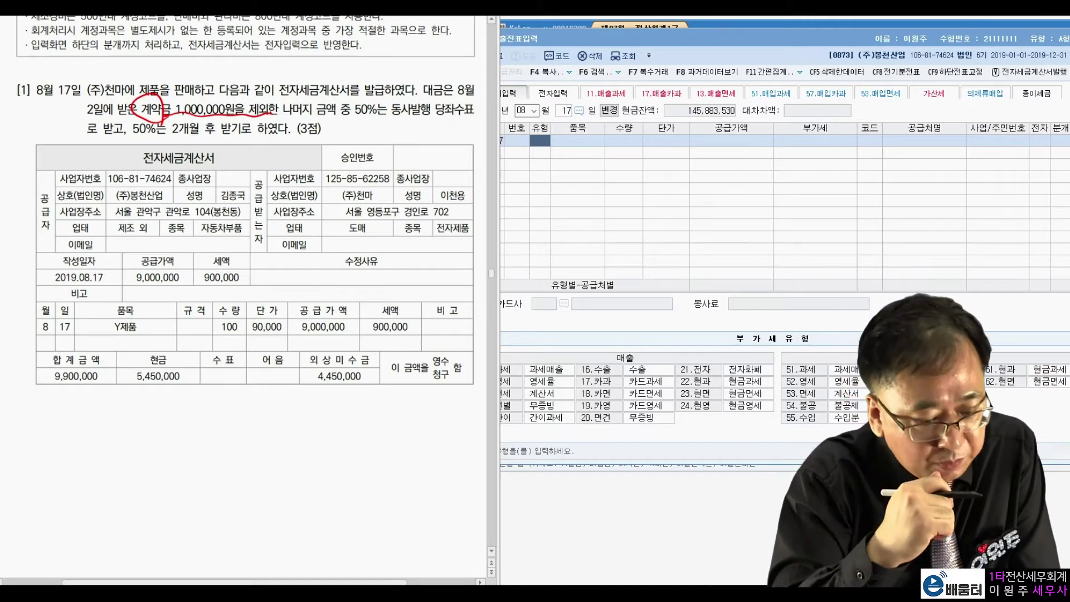
drag(393, 116, 465, 117)
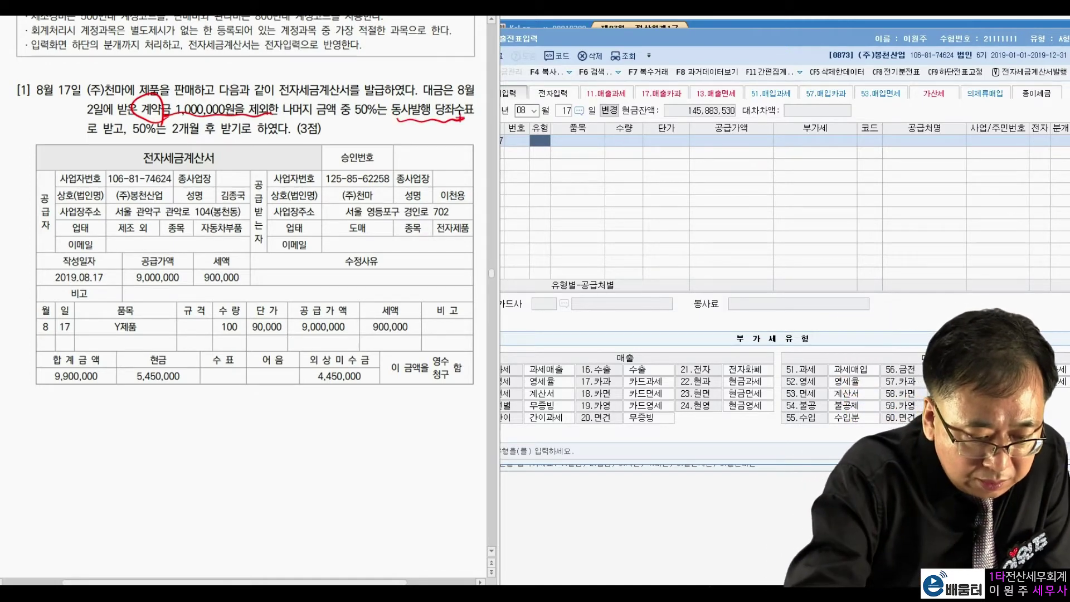
drag(87, 136, 98, 140)
mouse_move(375, 109)
mouse_down()
mouse_move(350, 114)
mouse_move(381, 96)
mouse_up()
drag(310, 117, 346, 115)
drag(454, 122, 464, 121)
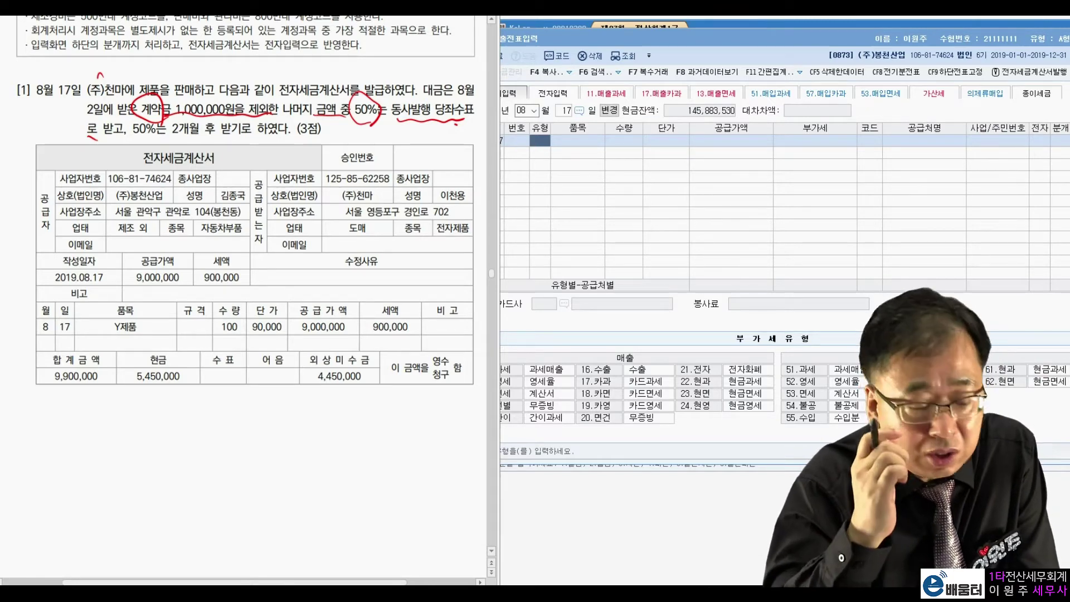
drag(129, 139, 245, 137)
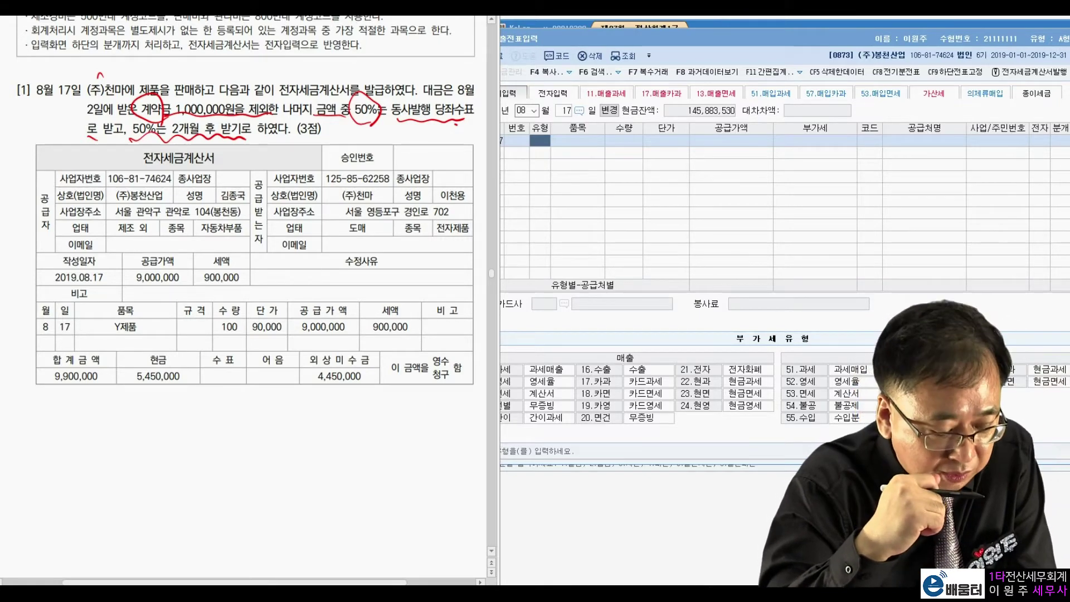
mouse_move(172, 269)
mouse_down()
mouse_move(129, 281)
mouse_move(238, 287)
mouse_up()
drag(158, 253, 214, 259)
mouse_move(143, 262)
mouse_down()
mouse_move(93, 247)
mouse_move(73, 340)
mouse_up()
mouse_move(66, 313)
mouse_down()
mouse_move(72, 341)
mouse_move(91, 323)
mouse_up()
mouse_move(119, 382)
mouse_down()
mouse_move(61, 412)
mouse_move(117, 385)
mouse_up()
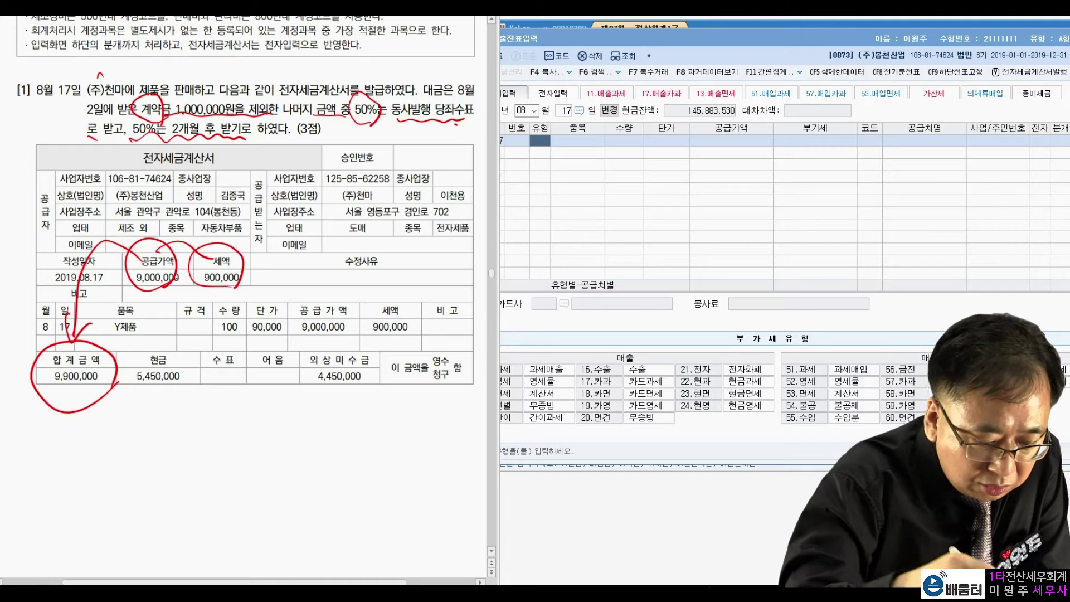
mouse_move(130, 390)
mouse_down()
mouse_move(137, 399)
mouse_move(192, 384)
mouse_up()
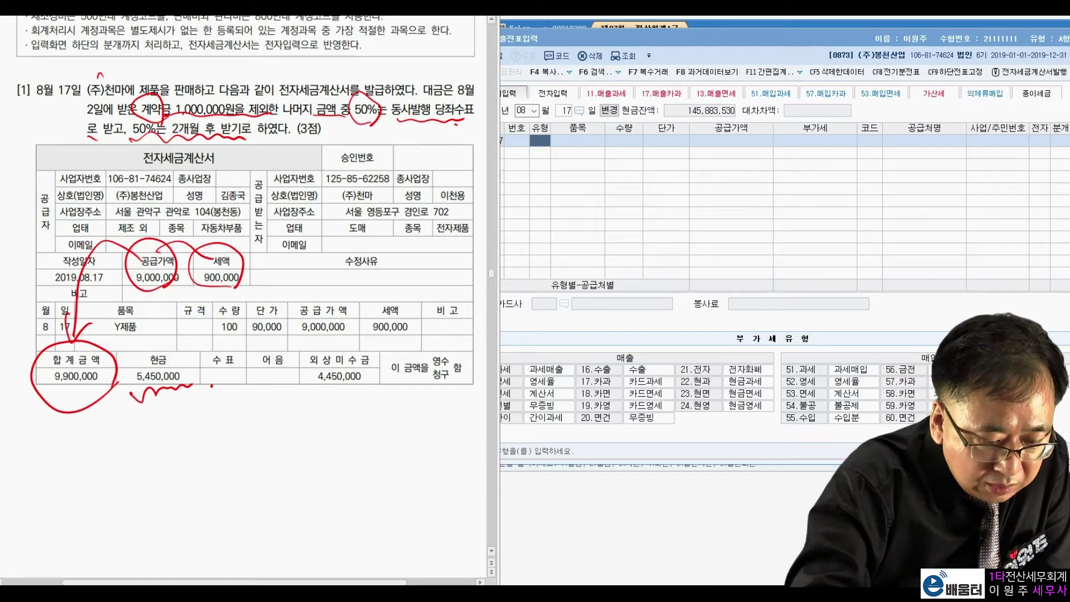
mouse_move(167, 414)
mouse_down()
mouse_move(171, 433)
mouse_move(190, 411)
mouse_move(213, 417)
mouse_move(268, 384)
mouse_up()
click(179, 428)
drag(178, 445, 198, 450)
mouse_move(189, 439)
mouse_down()
mouse_move(192, 463)
mouse_move(213, 443)
mouse_move(210, 457)
mouse_up()
drag(214, 429, 220, 451)
drag(214, 434, 223, 427)
drag(230, 431, 251, 441)
mouse_move(234, 411)
mouse_down()
mouse_move(250, 438)
mouse_move(284, 390)
mouse_up()
drag(200, 468, 208, 470)
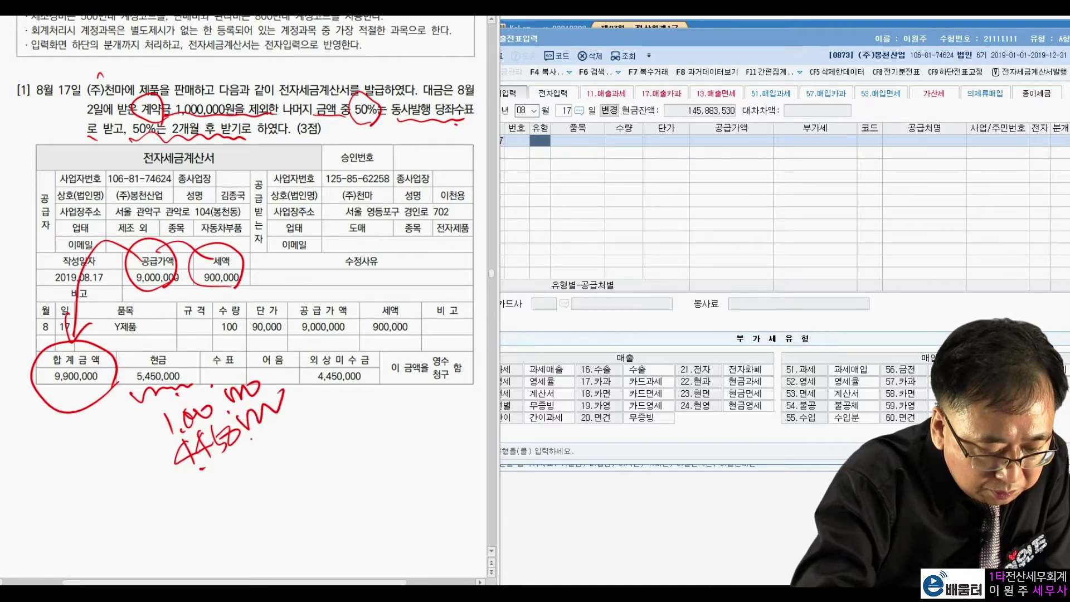
drag(154, 441, 169, 472)
mouse_move(377, 384)
mouse_down()
mouse_move(368, 394)
mouse_move(387, 371)
mouse_move(379, 390)
mouse_up()
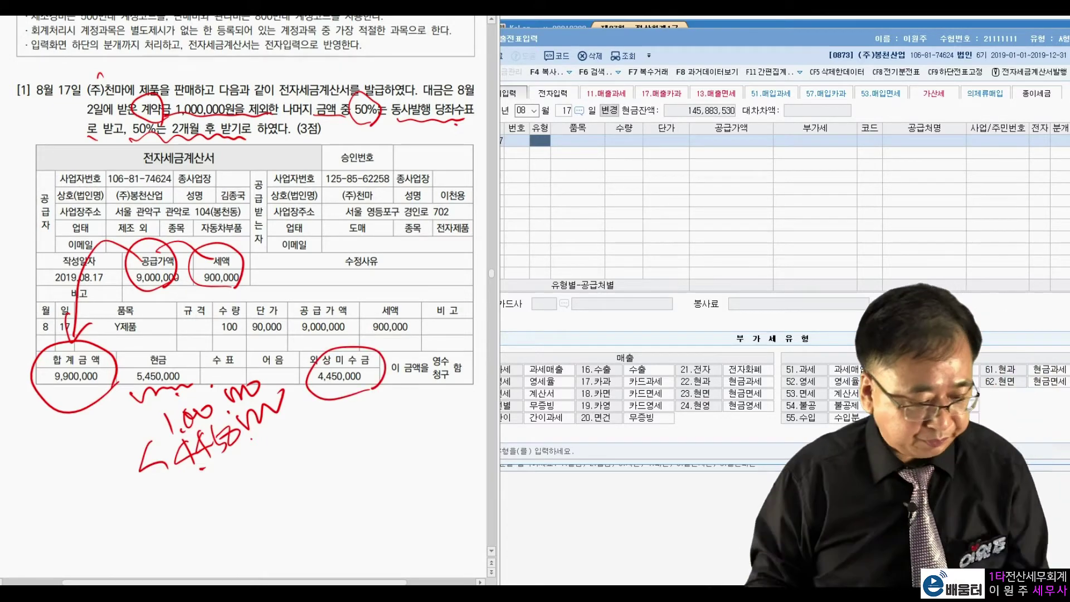
key(Escape)
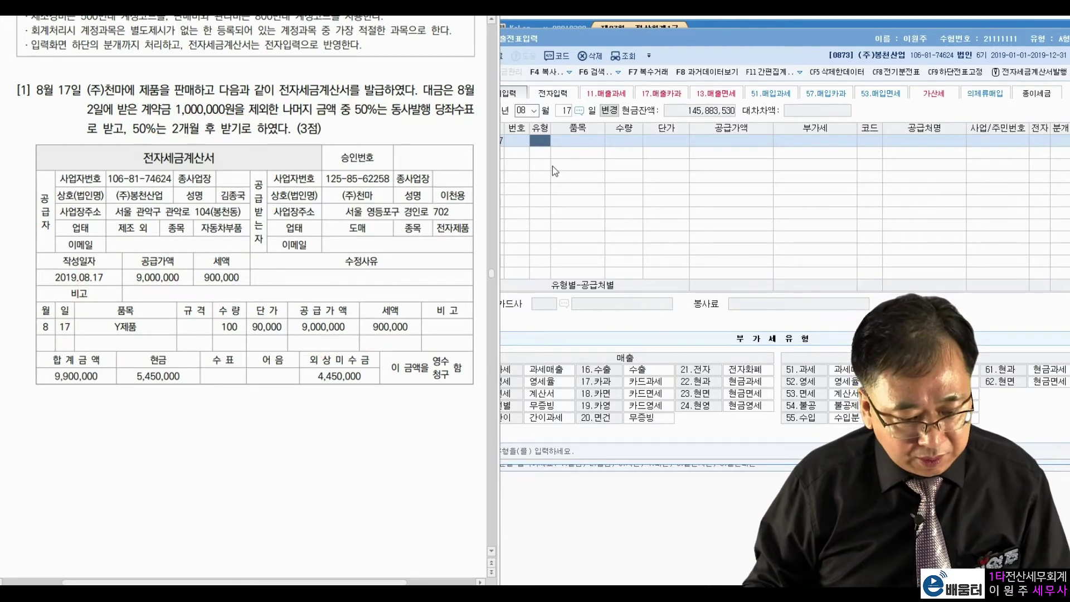
Step: Enter an 11 과세 sale of 9,000,000 to (주)천마, electronic invoice, mixed journal entry
click(543, 140)
text(11)
key(Return)
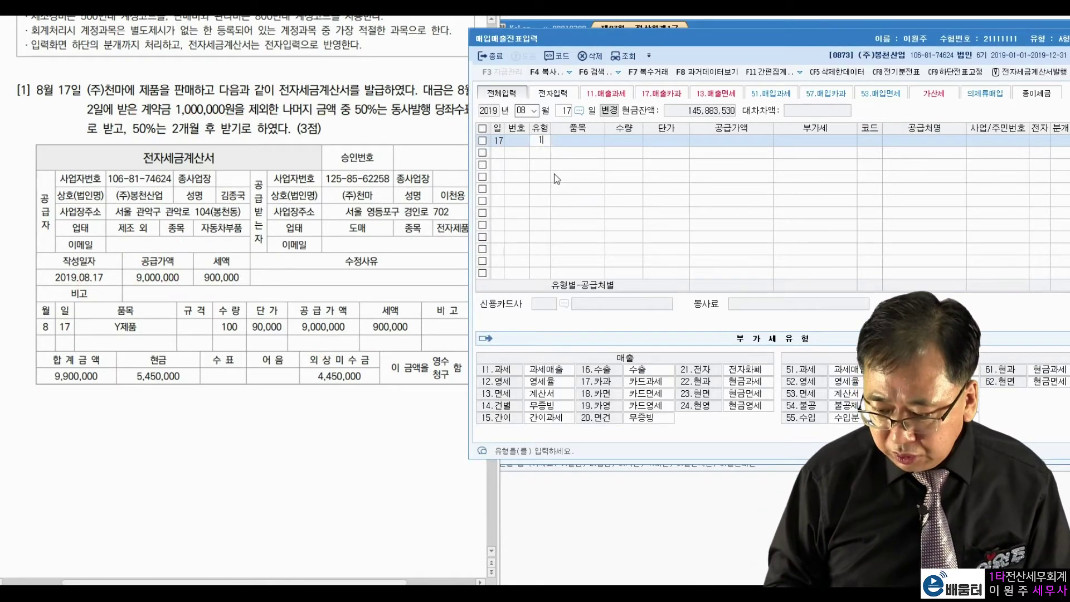
key(Return)
key(Return)
key(Return)
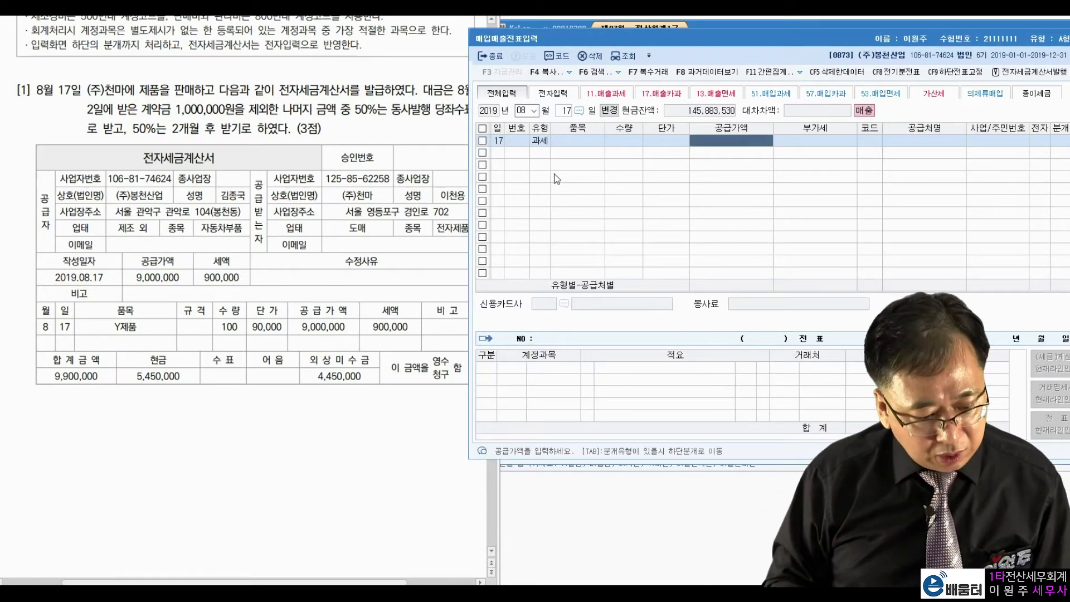
text(9000000)
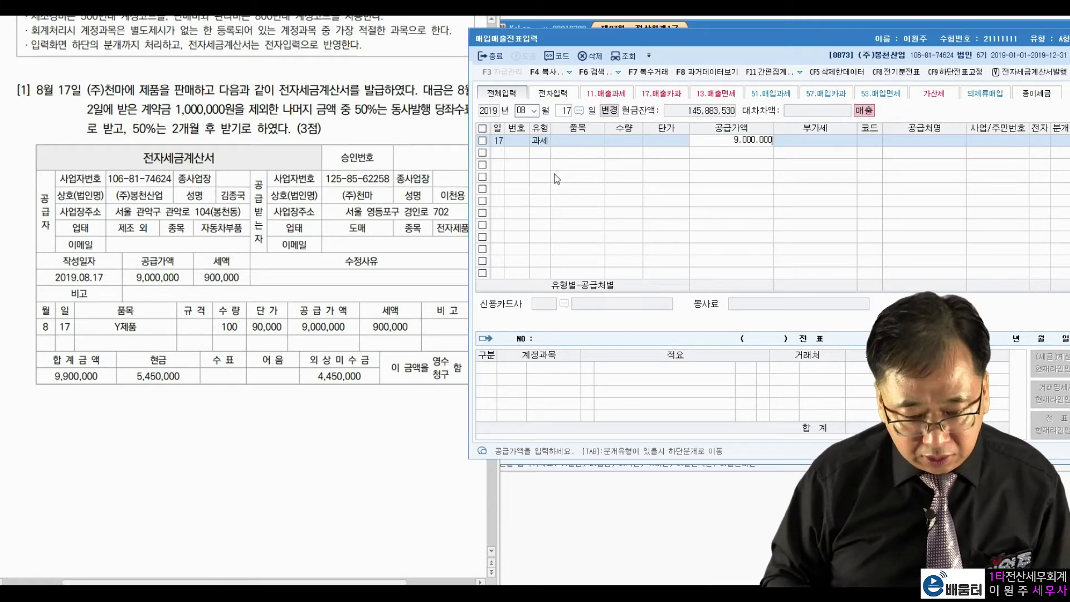
key(Return)
key(Return)
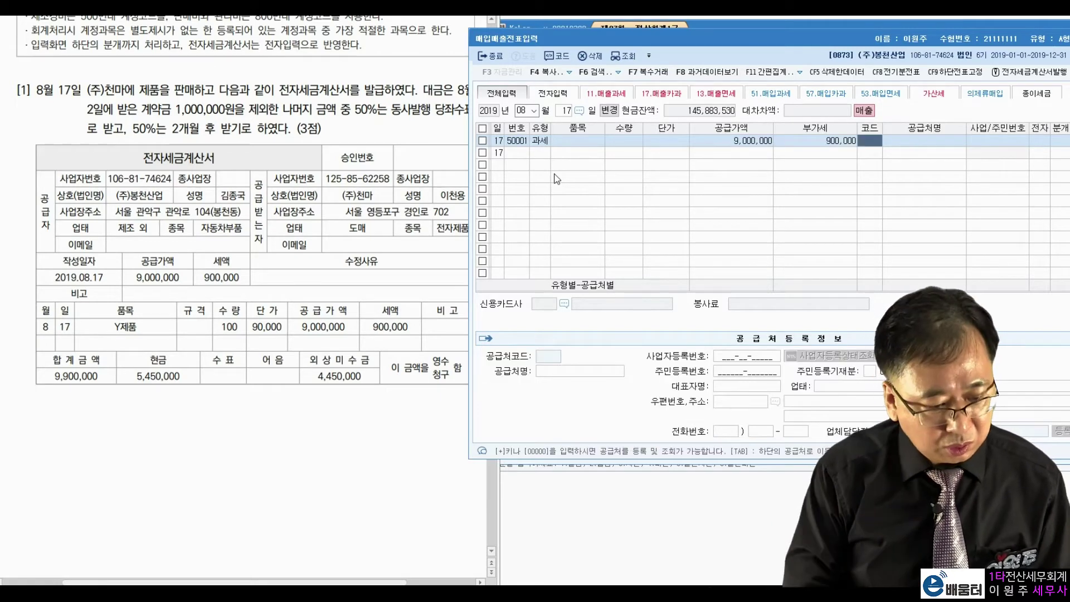
text(천마)
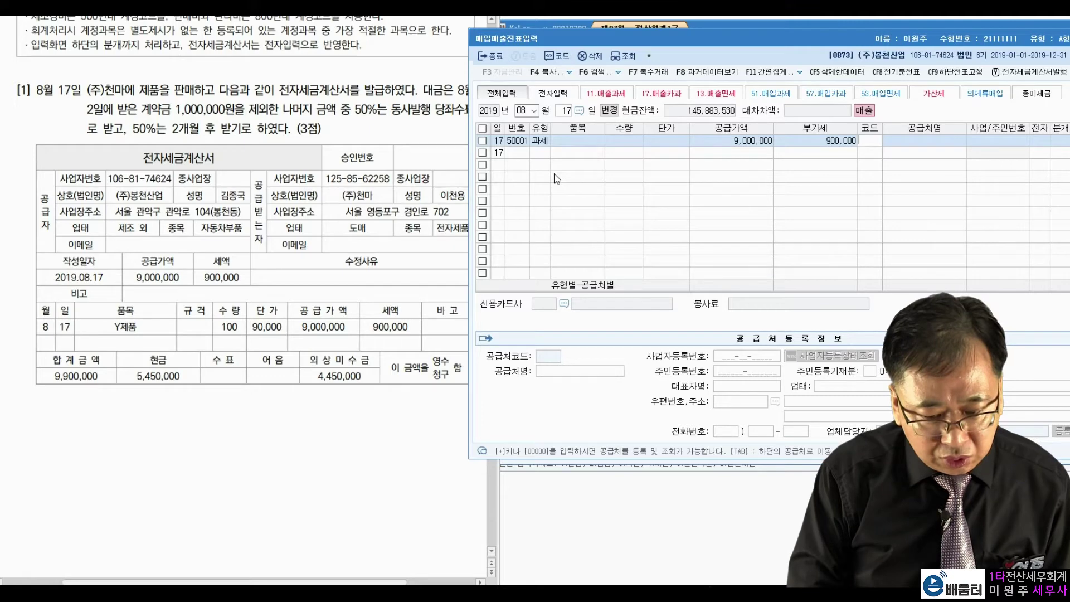
key(Return)
key(Return)
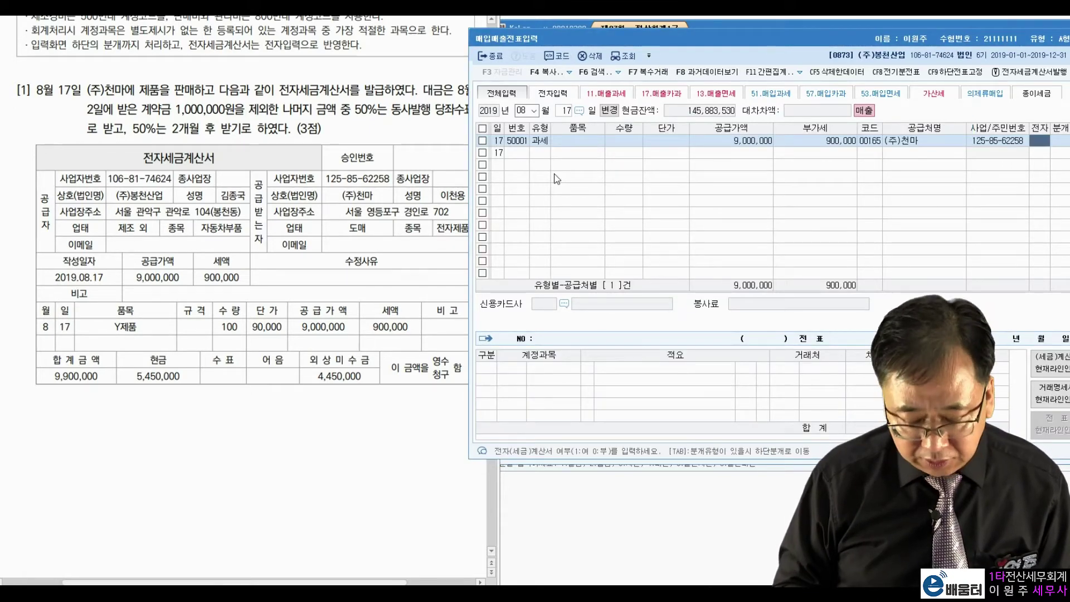
text(1)
key(Return)
text(3)
key(Return)
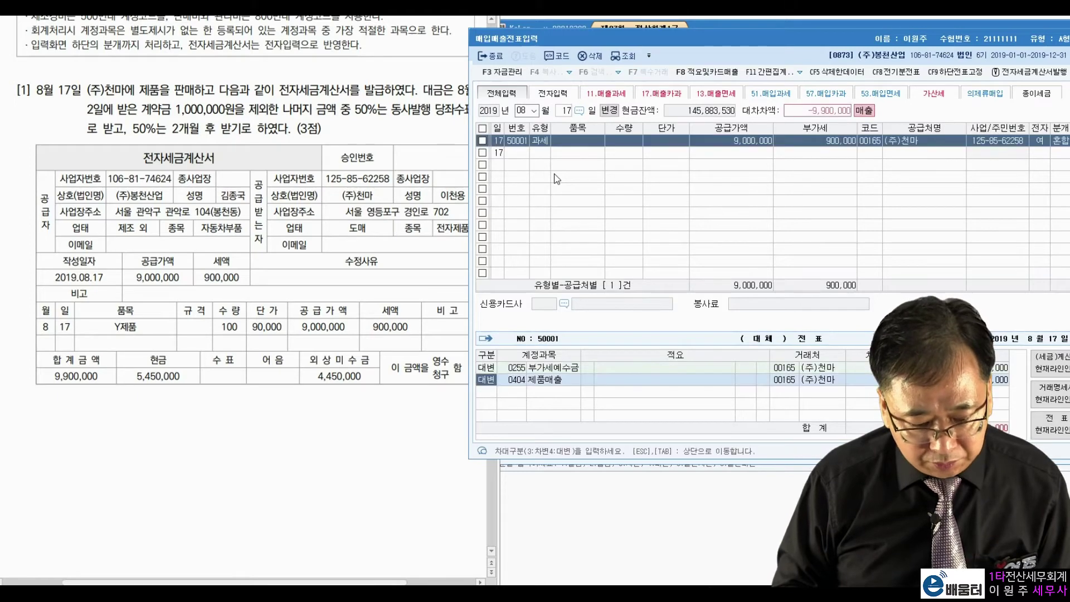
Step: Add debit lines for 0101 현금 and 0108 외상매출금
key(Return)
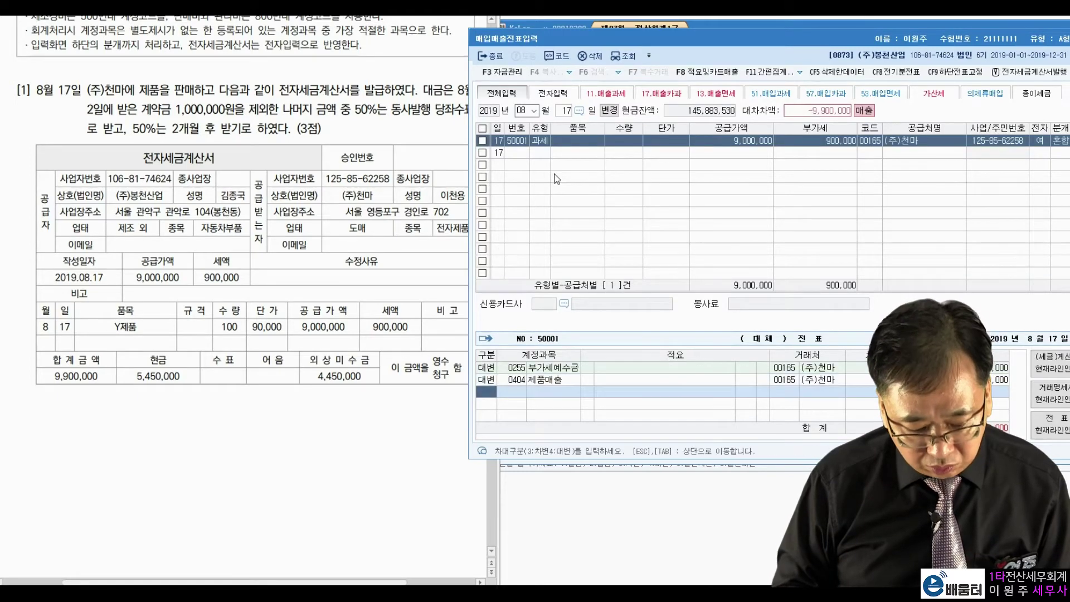
text(101)
key(Return)
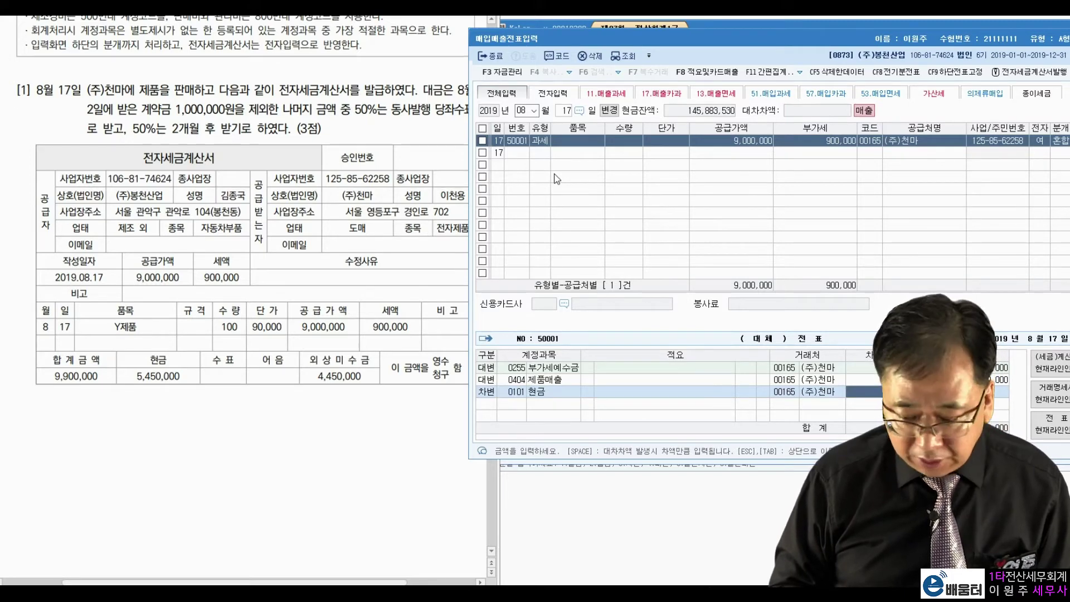
text(4)
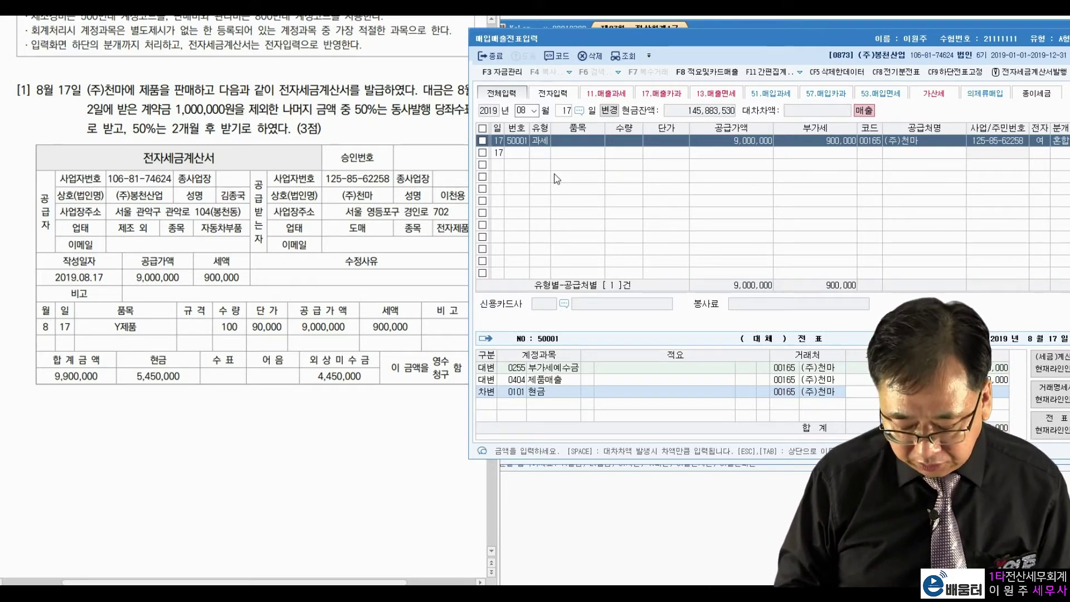
key(Return)
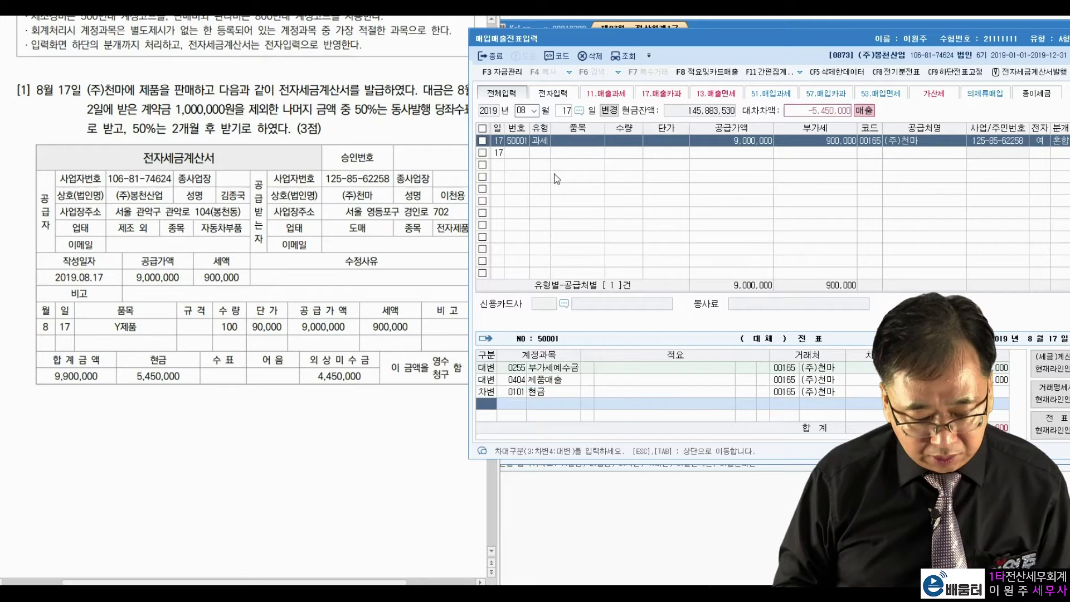
text(3)
key(Return)
text(108)
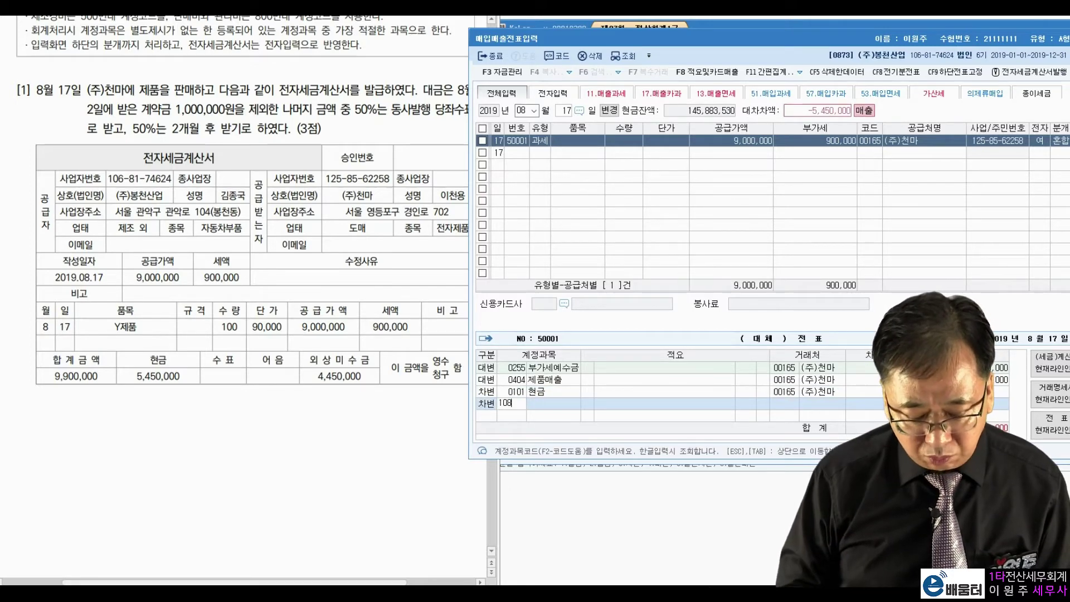
key(Return)
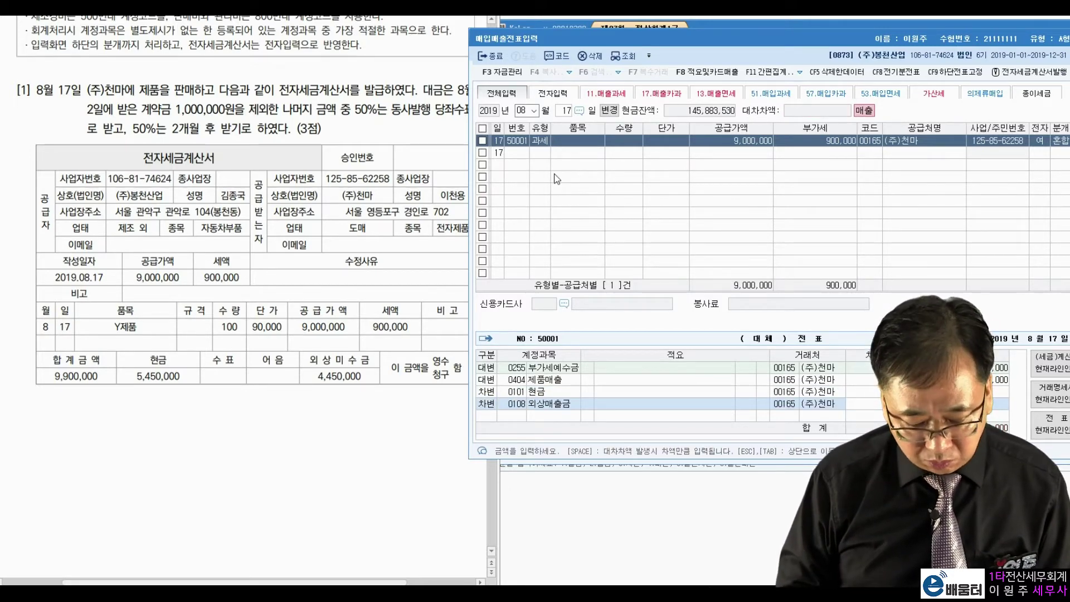
key(Return)
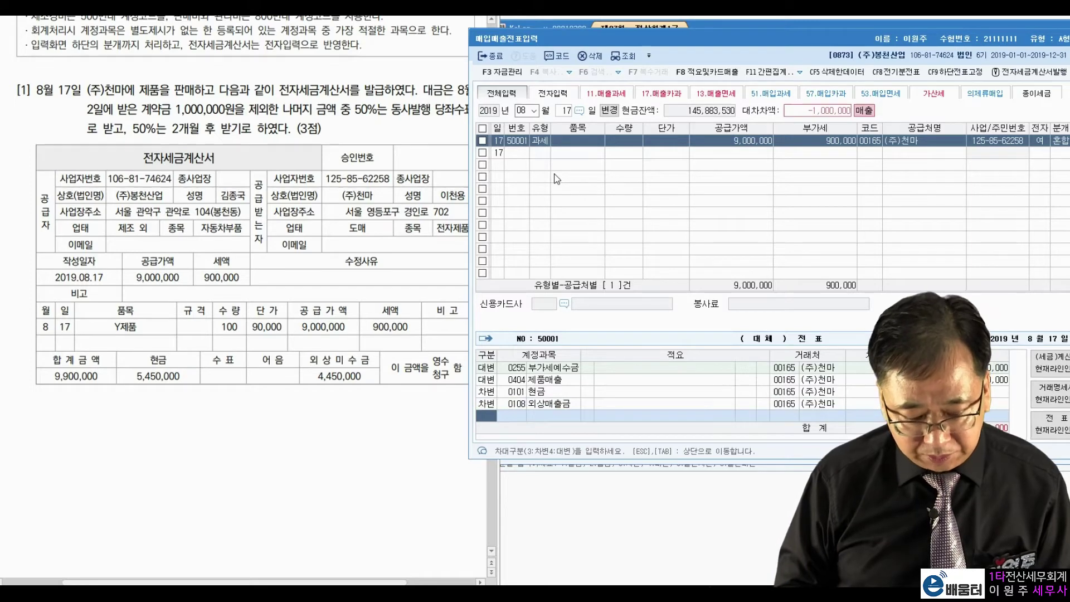
Step: Add a 0259 선수금 debit line to balance the sale entry
text(3)
key(Return)
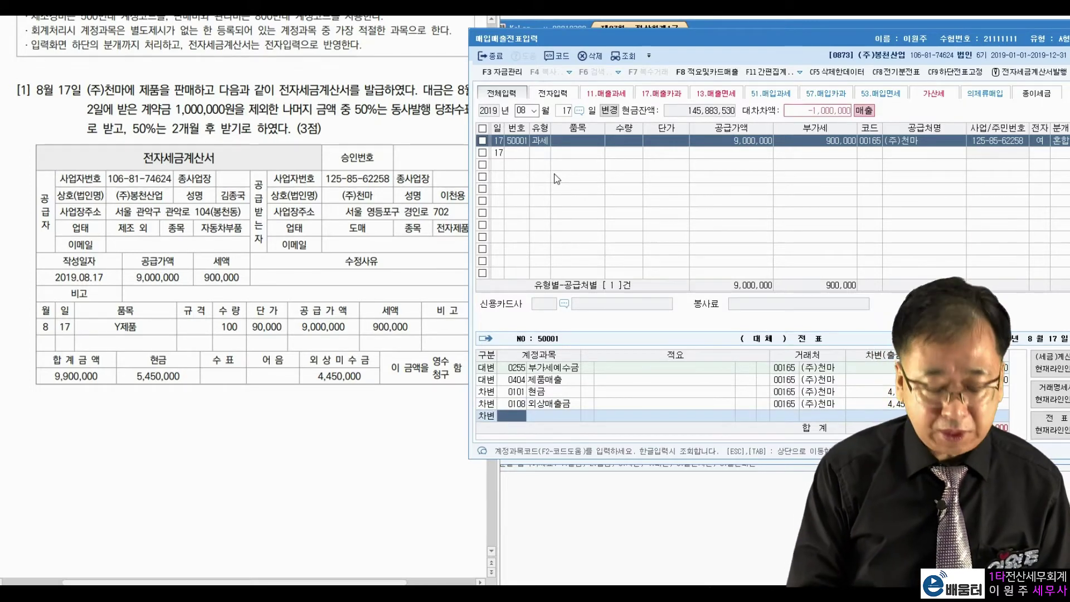
text(선수)
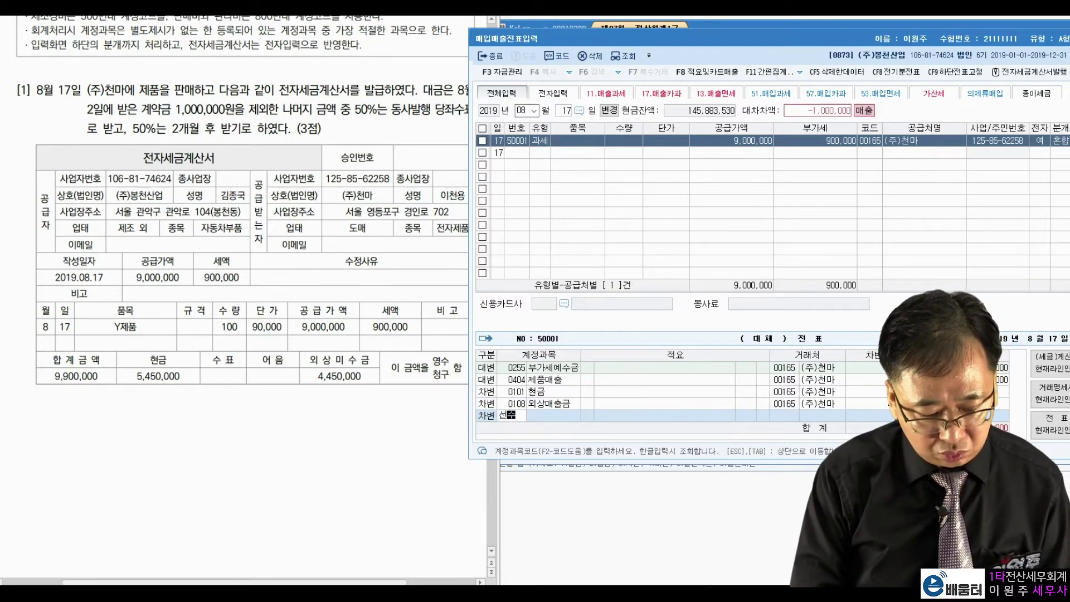
key(Return)
key(Return)
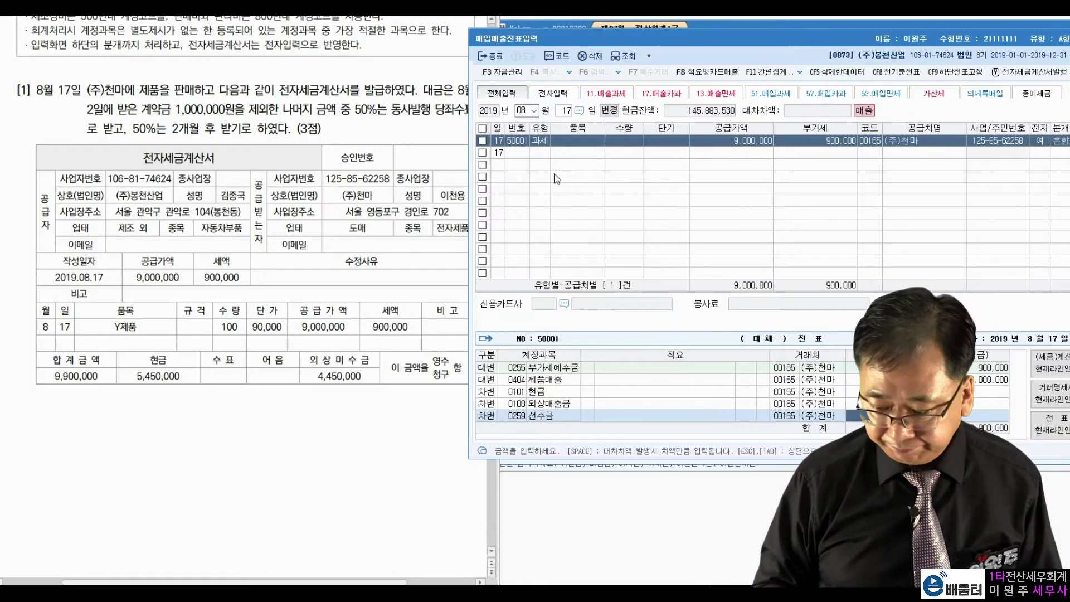
key(Return)
click(189, 375)
scroll(189, 400, down, 2)
Step: Change the voucher entry date to August 20
scroll(187, 394, down, 10)
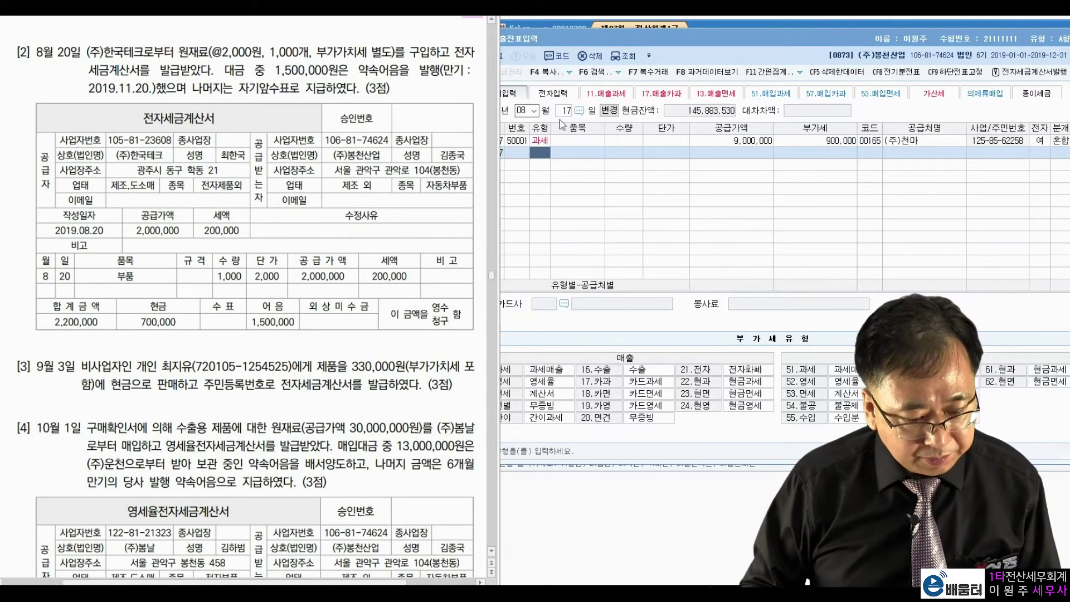
click(566, 111)
text(20)
key(Return)
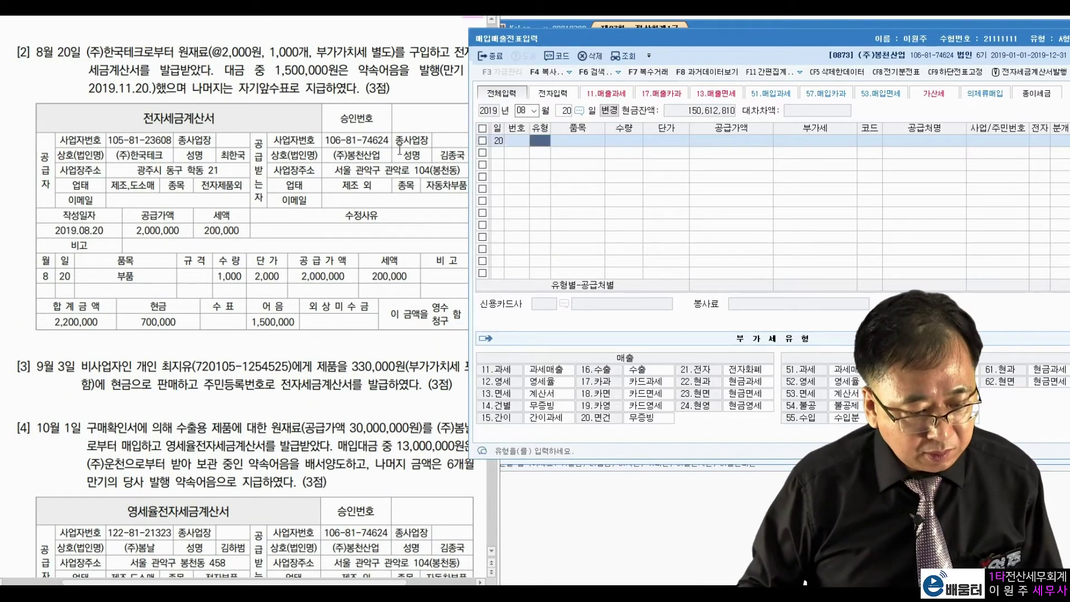
Step: Review Problem [2]'s supplier name, price, quantity and VAT terms in the PDF
click(400, 149)
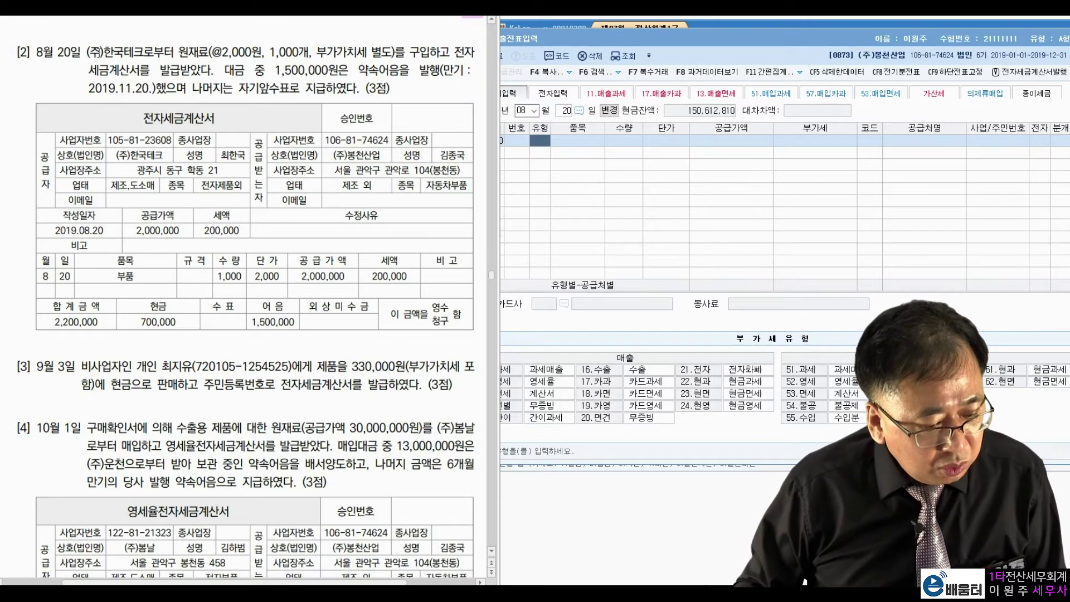
drag(88, 54, 410, 54)
click(425, 54)
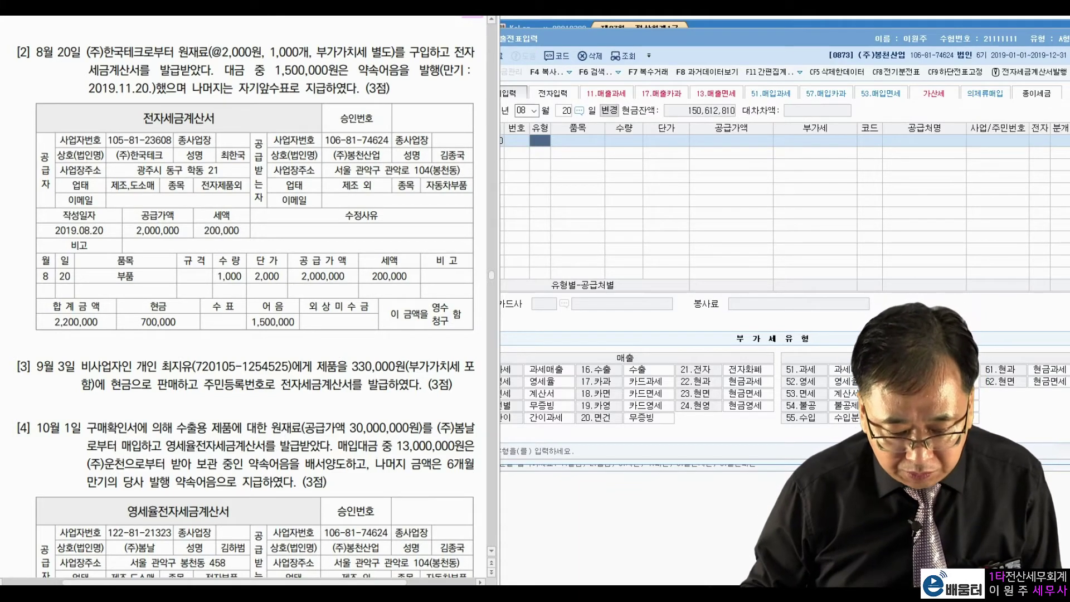
key(alt+Tab)
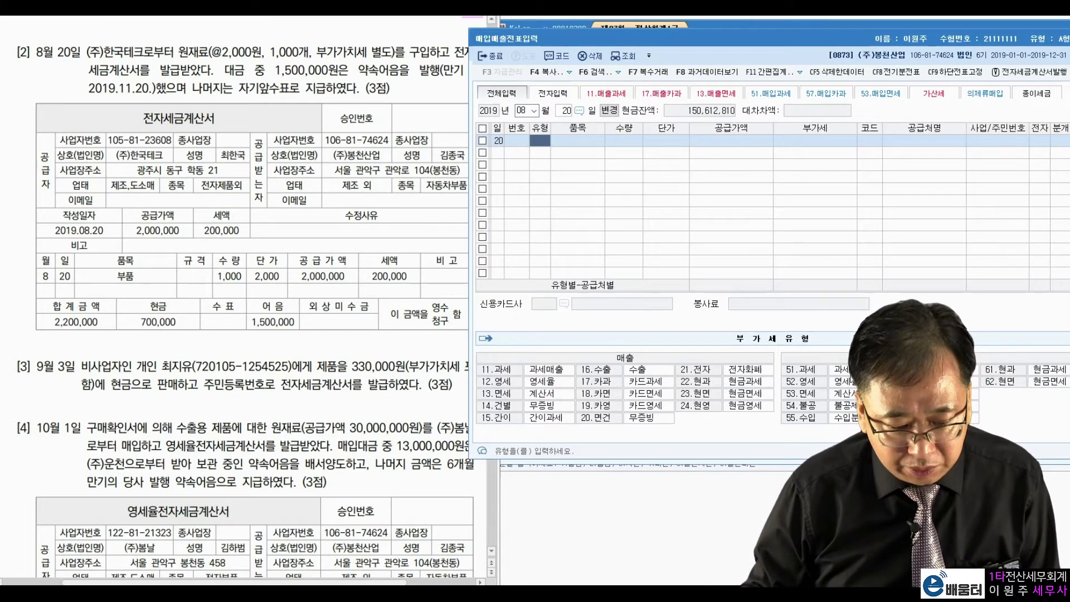
click(162, 192)
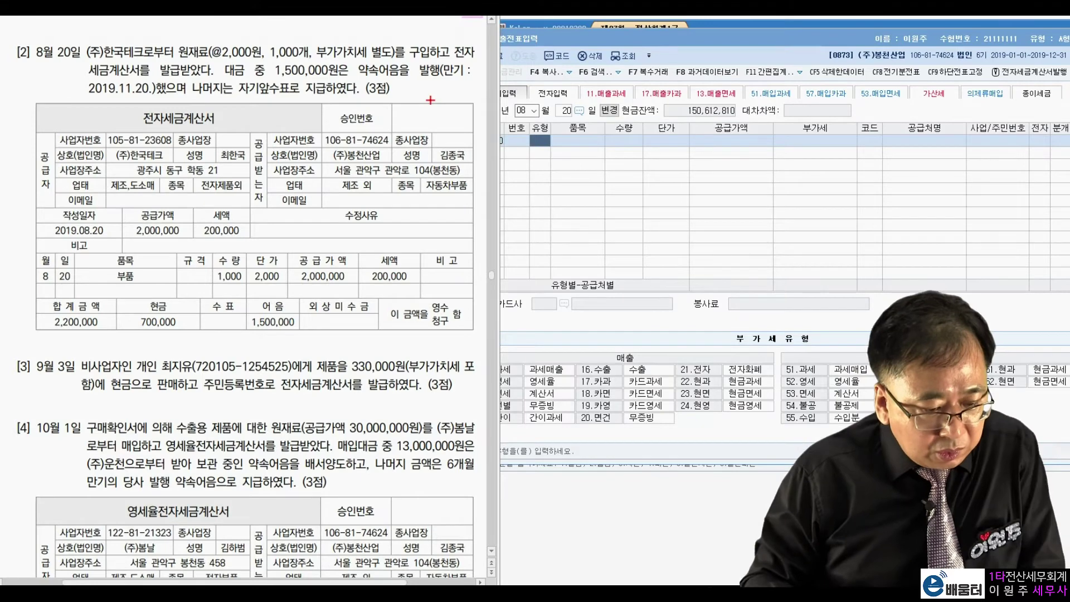
drag(169, 231, 151, 248)
mouse_move(233, 231)
mouse_down()
mouse_move(251, 219)
mouse_move(223, 240)
mouse_up()
mouse_move(204, 202)
mouse_down()
mouse_move(146, 211)
mouse_move(106, 237)
mouse_move(66, 309)
mouse_move(83, 290)
mouse_up()
mouse_move(111, 317)
mouse_down()
mouse_move(37, 334)
mouse_move(118, 343)
mouse_up()
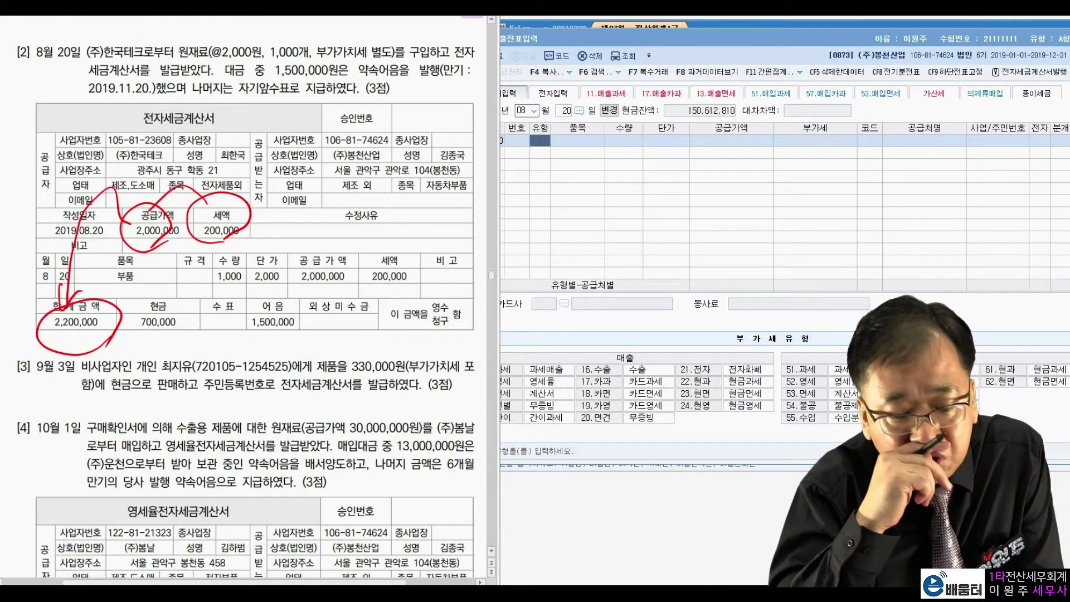
mouse_move(431, 50)
mouse_down()
mouse_move(424, 60)
mouse_move(432, 44)
mouse_up()
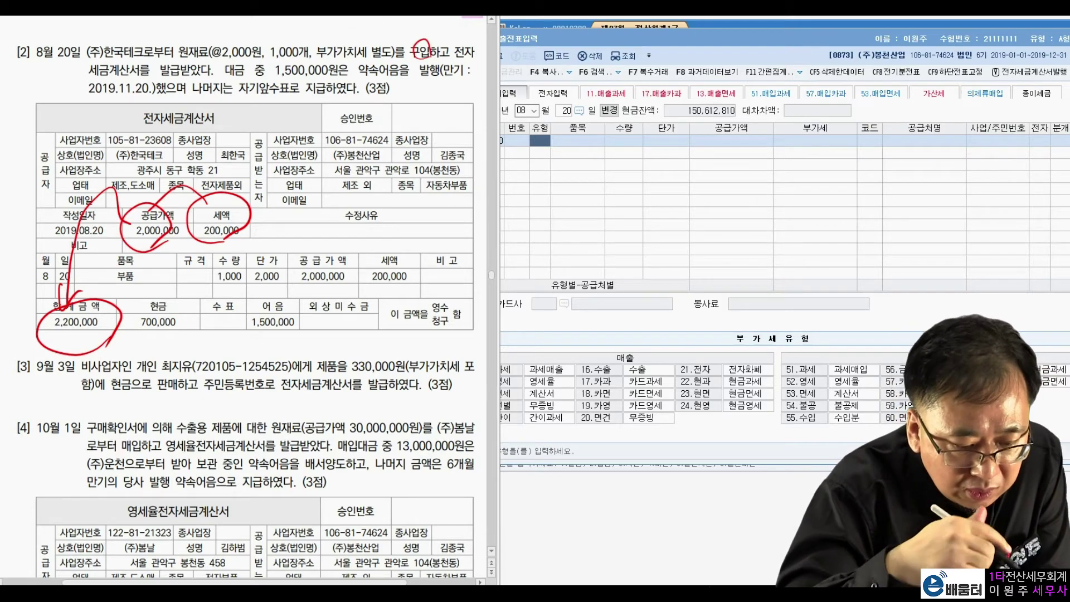
drag(240, 95, 315, 96)
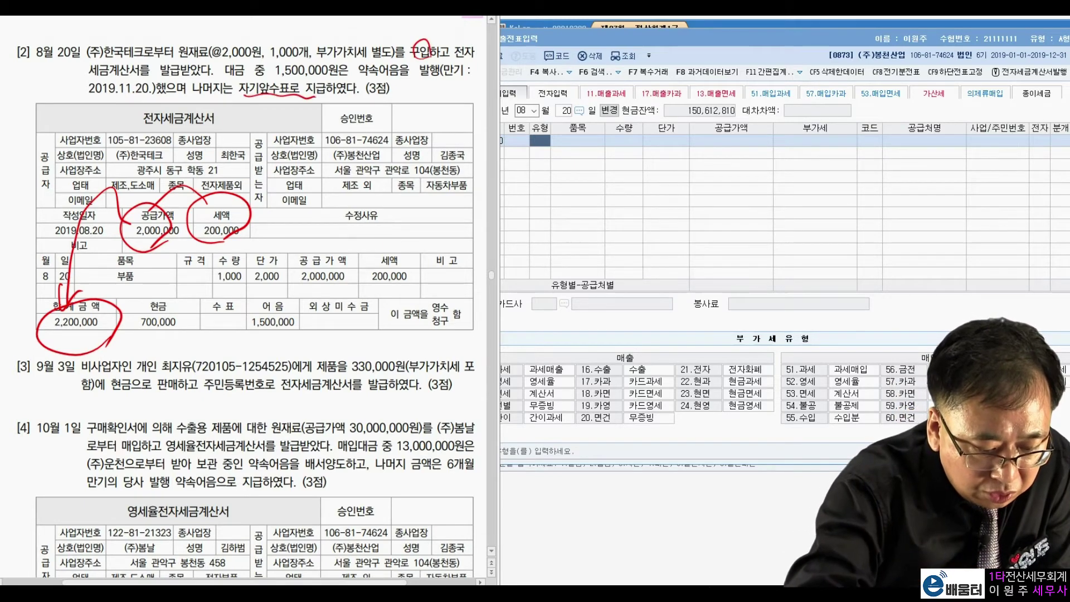
mouse_move(167, 337)
mouse_down()
mouse_move(174, 287)
mouse_move(189, 336)
mouse_up()
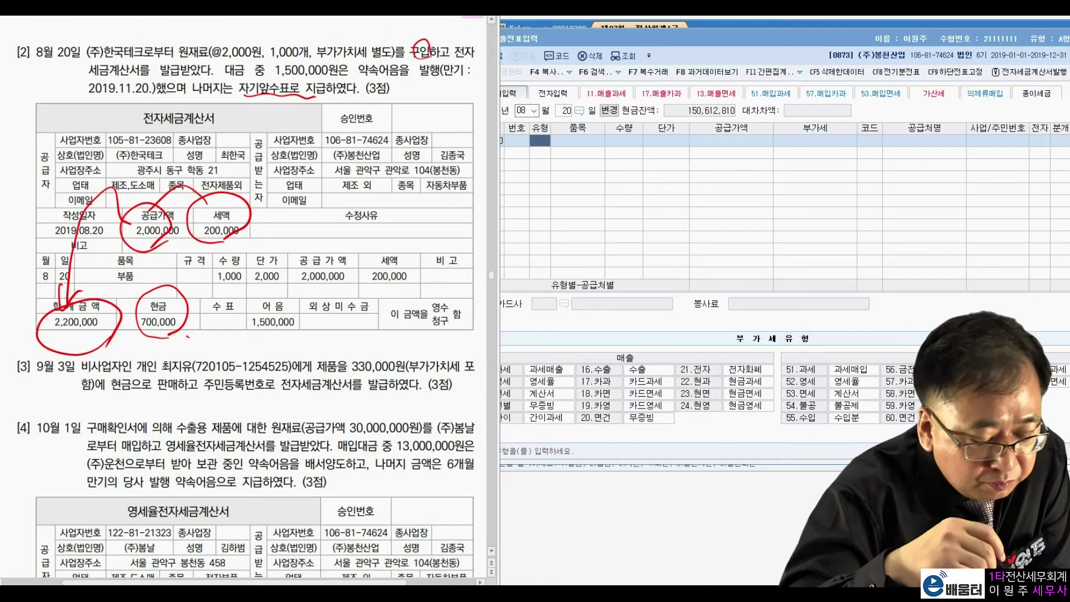
mouse_move(287, 322)
mouse_down()
mouse_move(276, 332)
mouse_move(298, 282)
mouse_move(291, 337)
mouse_up()
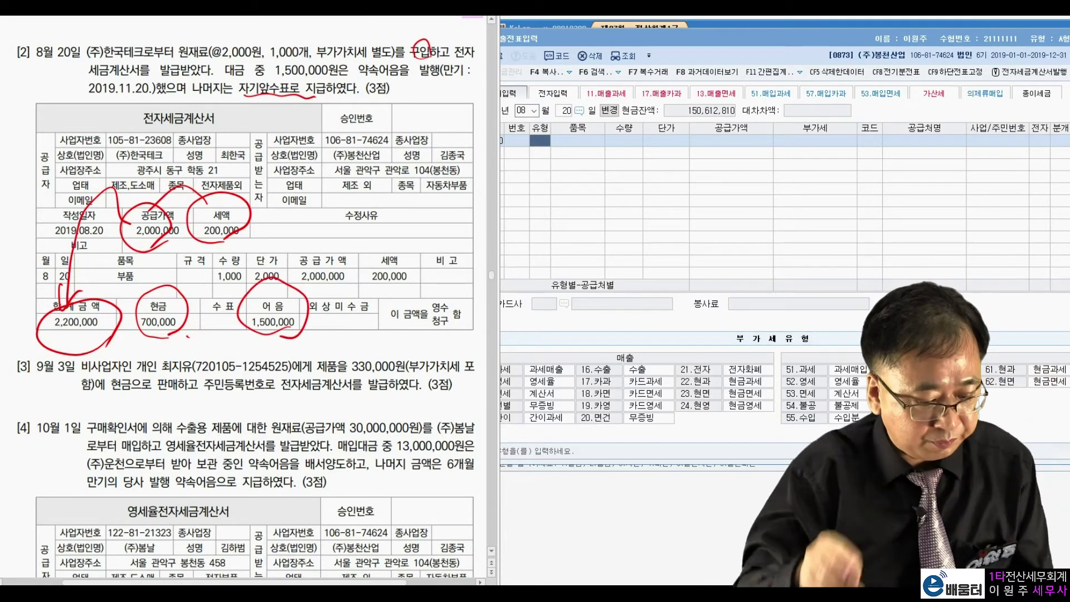
key(Escape)
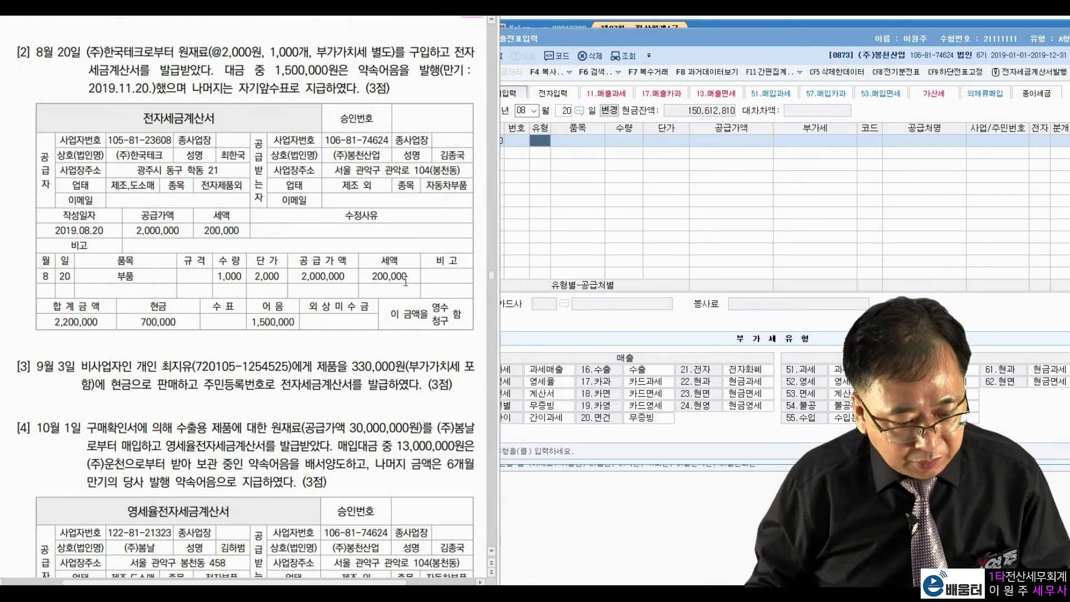
Step: Enter a 51 과세 purchase of 2,000,000 from (주)한국테크, electronic, mixed entry
click(539, 146)
text(51)
key(Return)
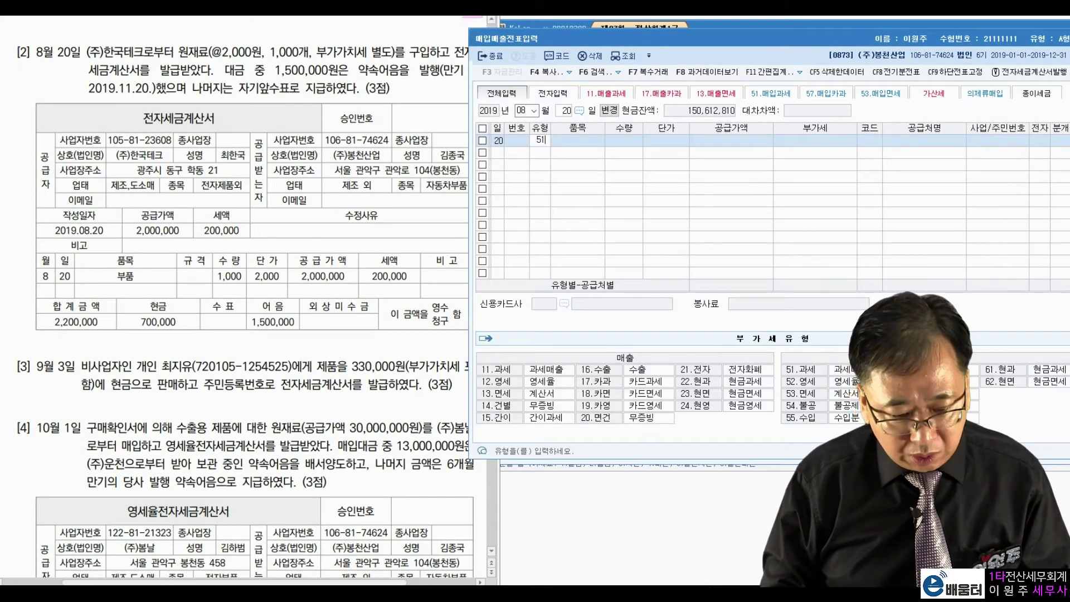
text(2000000)
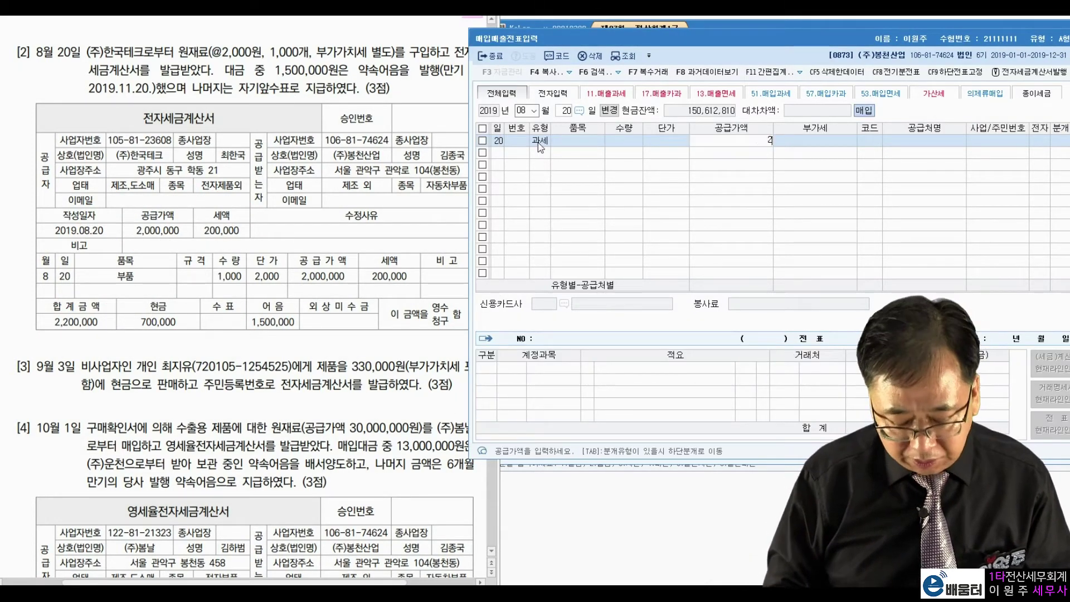
key(Return)
key(Return)
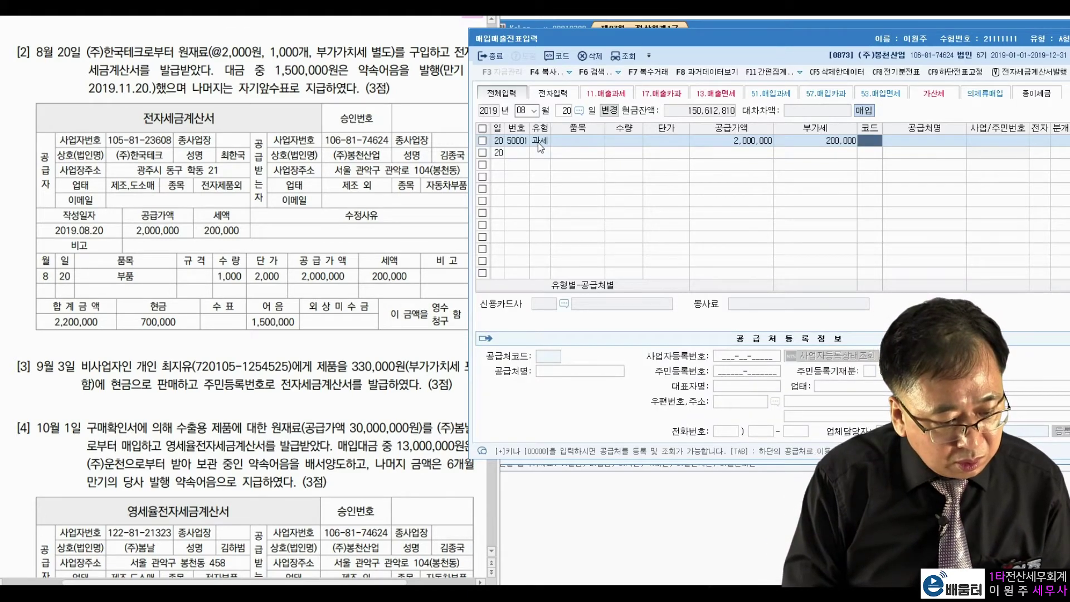
text(한국)
key(Return)
key(Return)
key(Return)
key(Return)
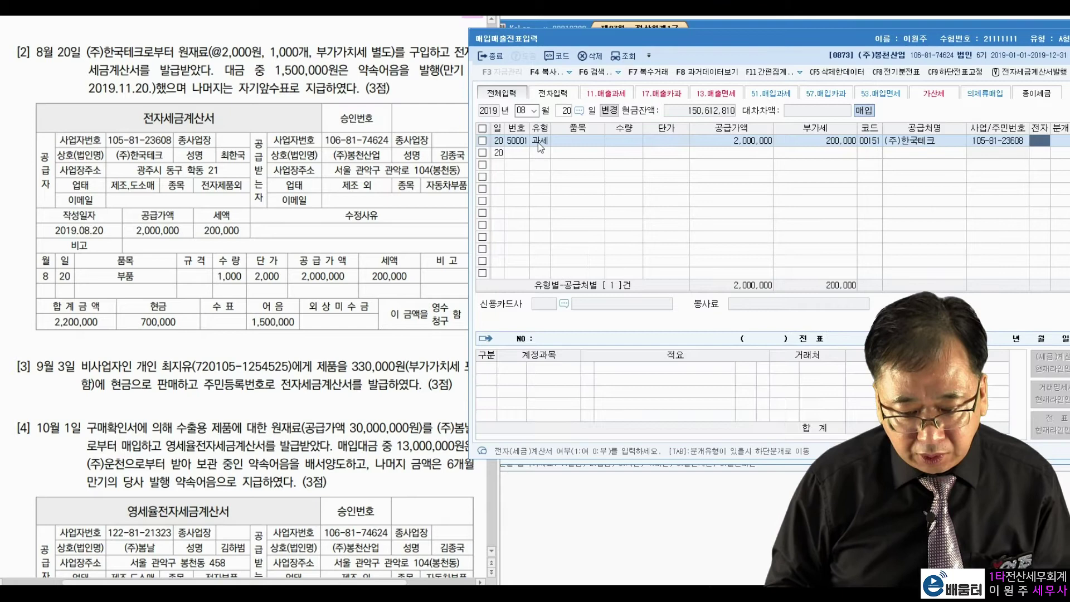
text(1)
key(Return)
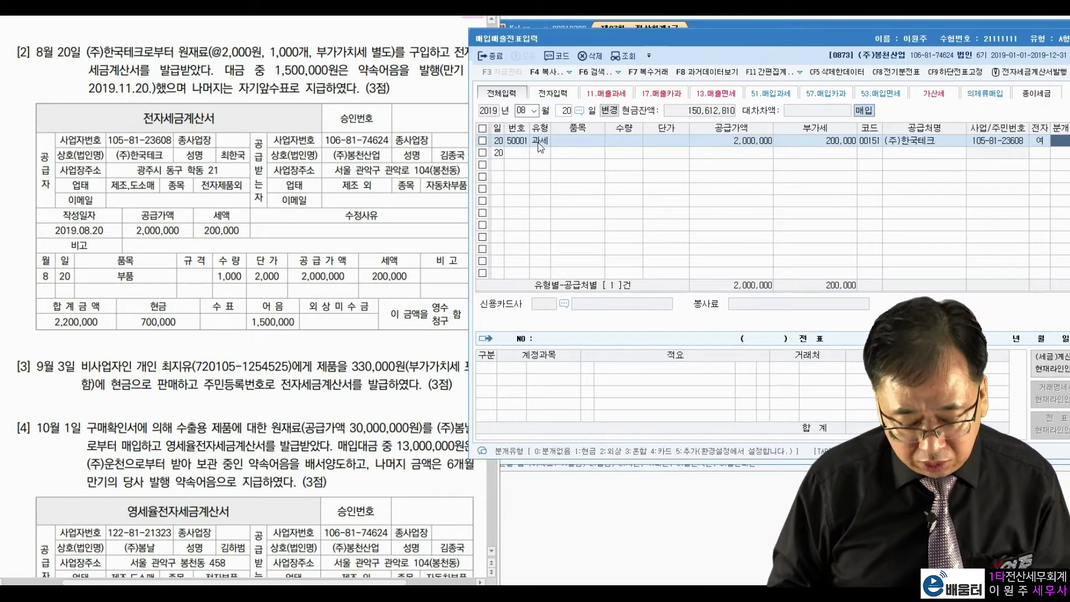
text(3)
key(Return)
key(Return)
key(Return)
key(Return)
key(Return)
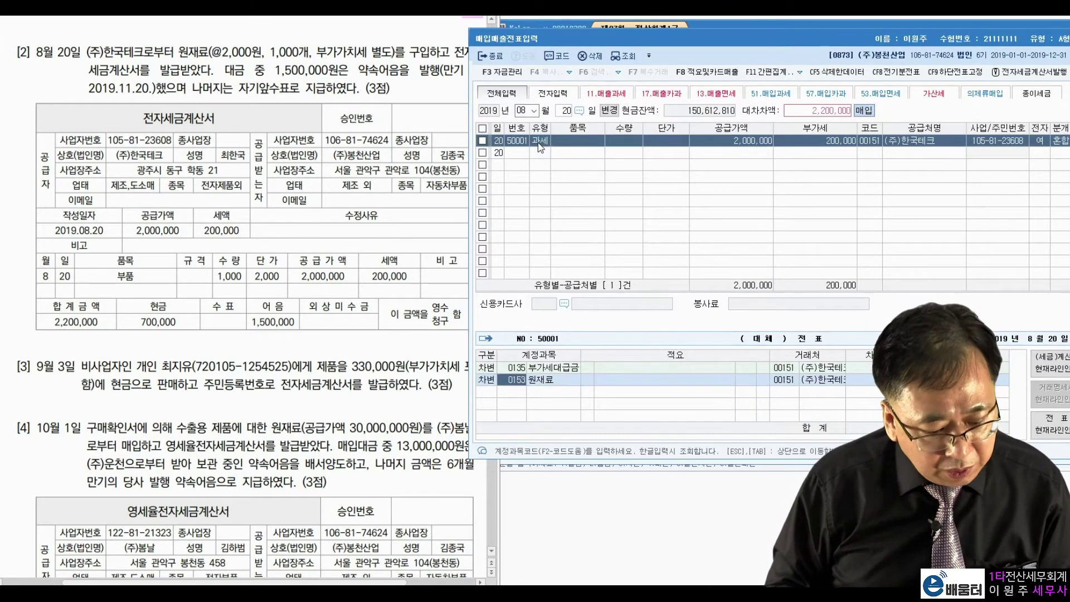
text(4)
Step: Credit 0101 현금 700,000 and 0252 지급어음 1,500,000 to complete the entry
key(Return)
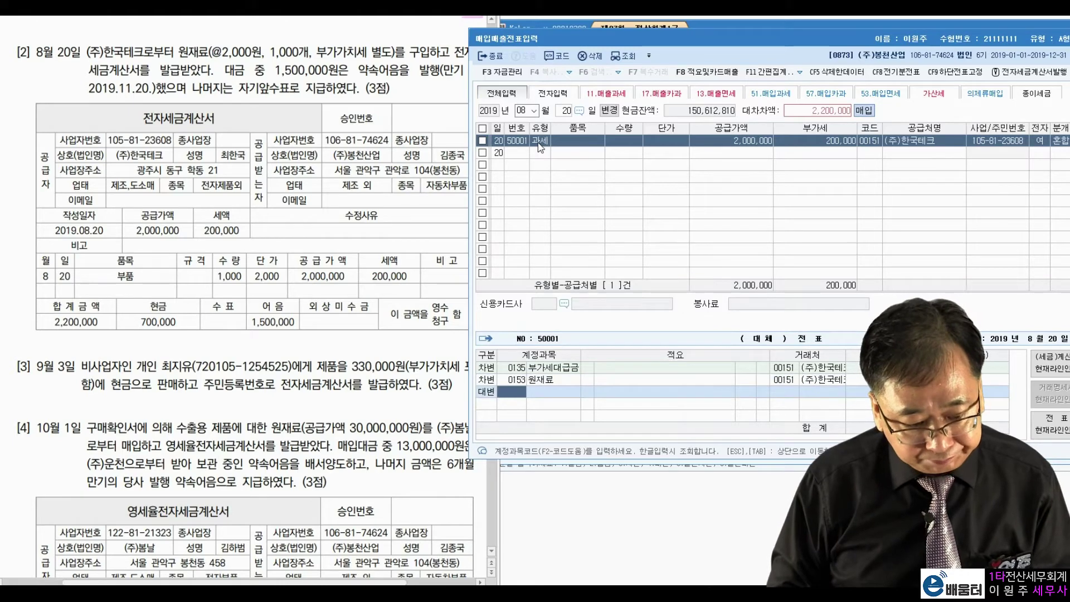
text(101)
key(Return)
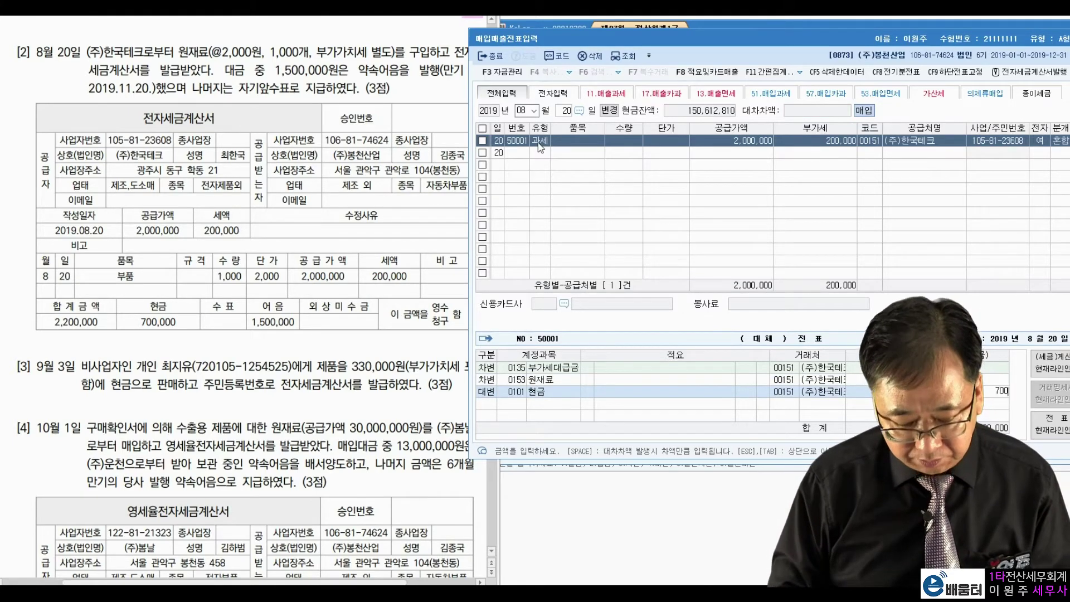
text(700000)
key(Return)
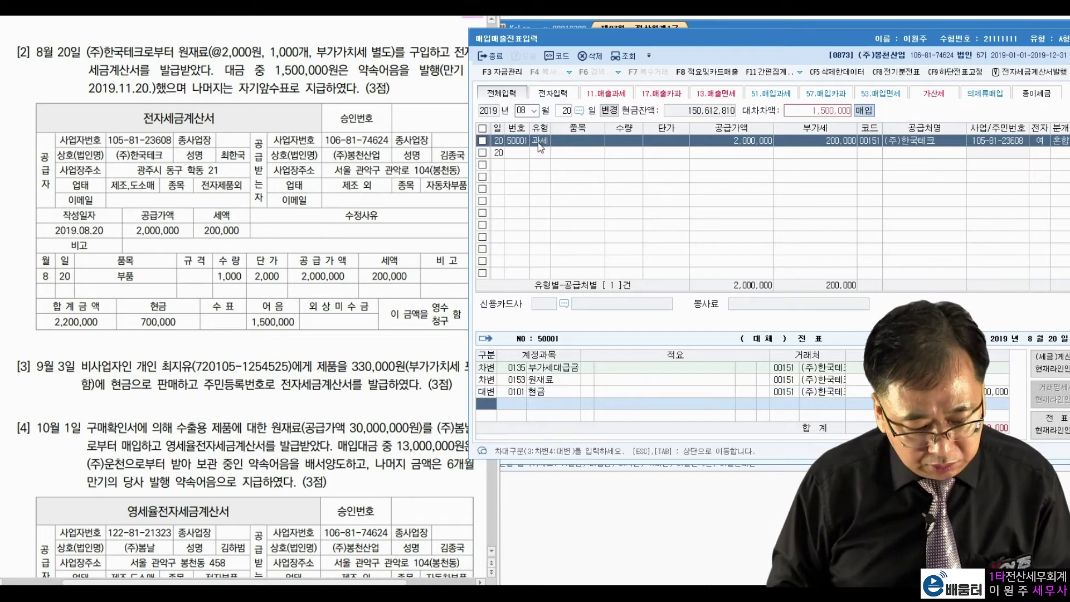
text(4)
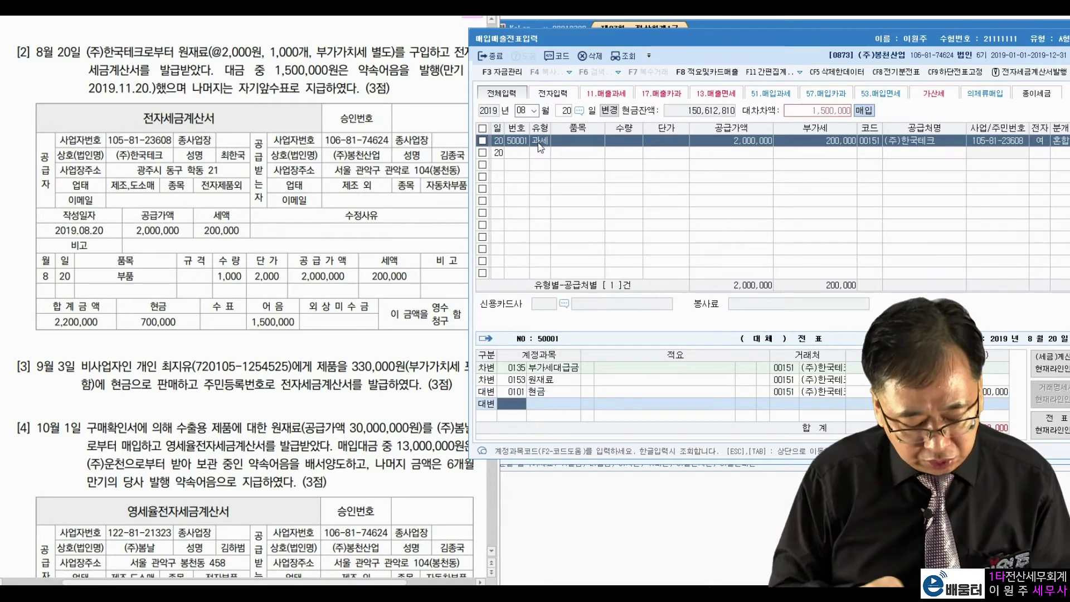
text(지급어)
key(Return)
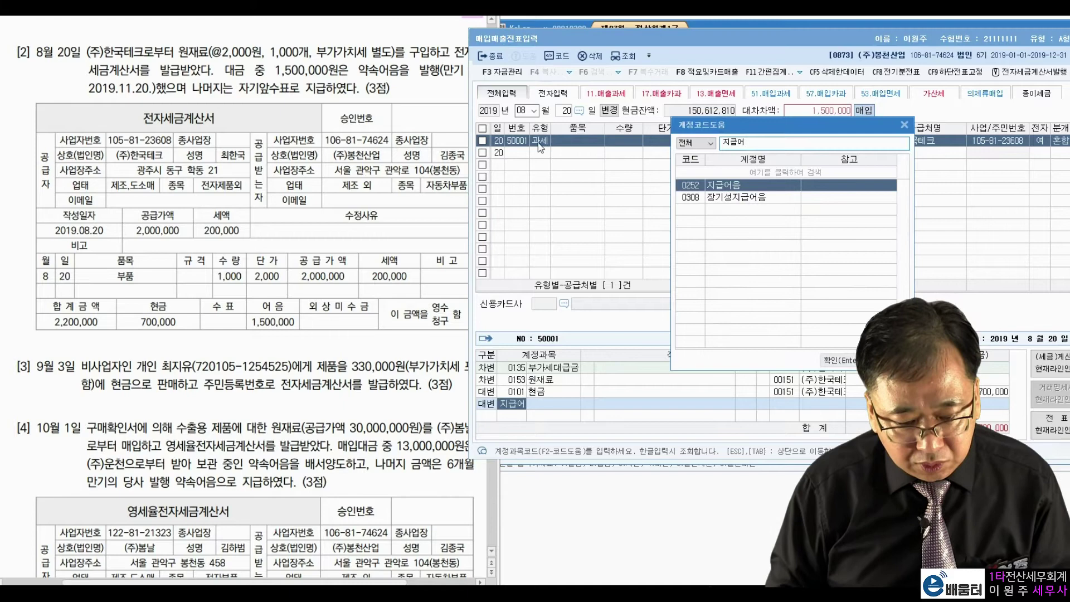
key(Return)
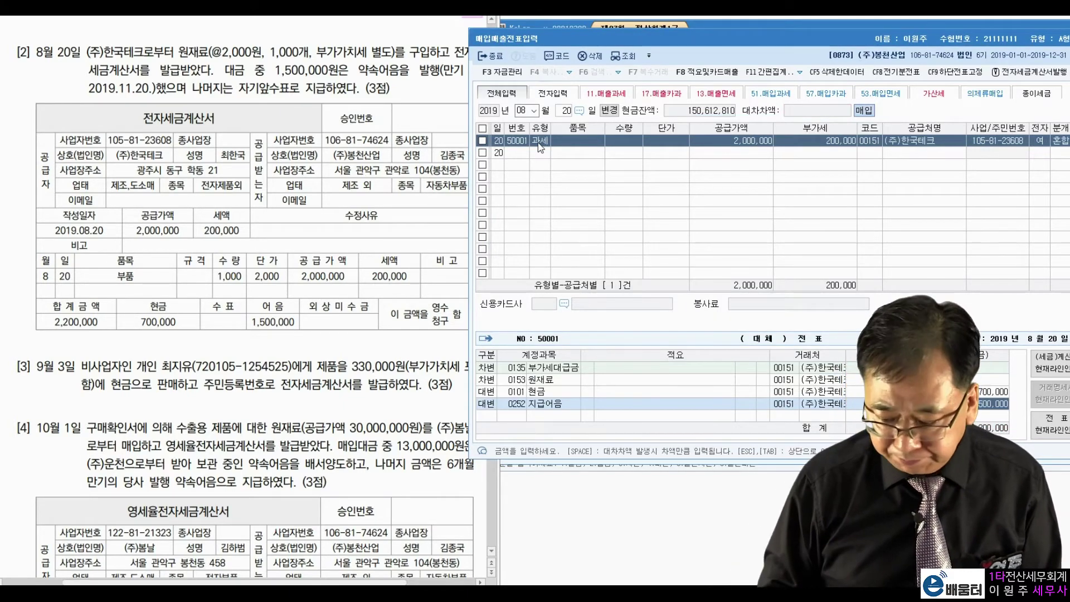
key(Return)
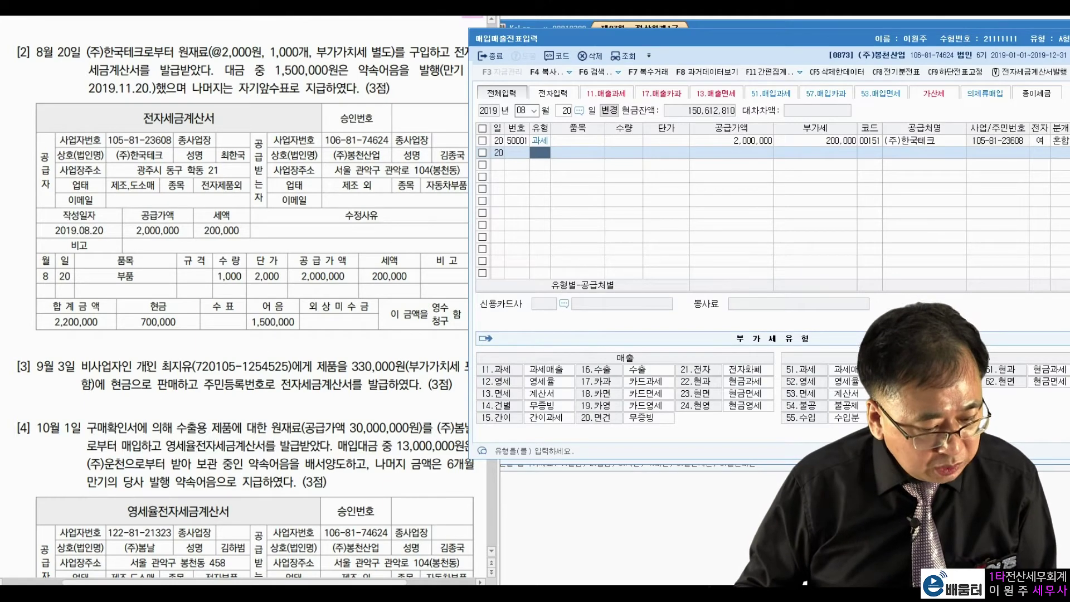
Step: Switch the entry month to September
click(524, 110)
text(09)
key(Return)
Step: Set the date to September 3 and, after reading question [3], choose type 11 과세
text(3)
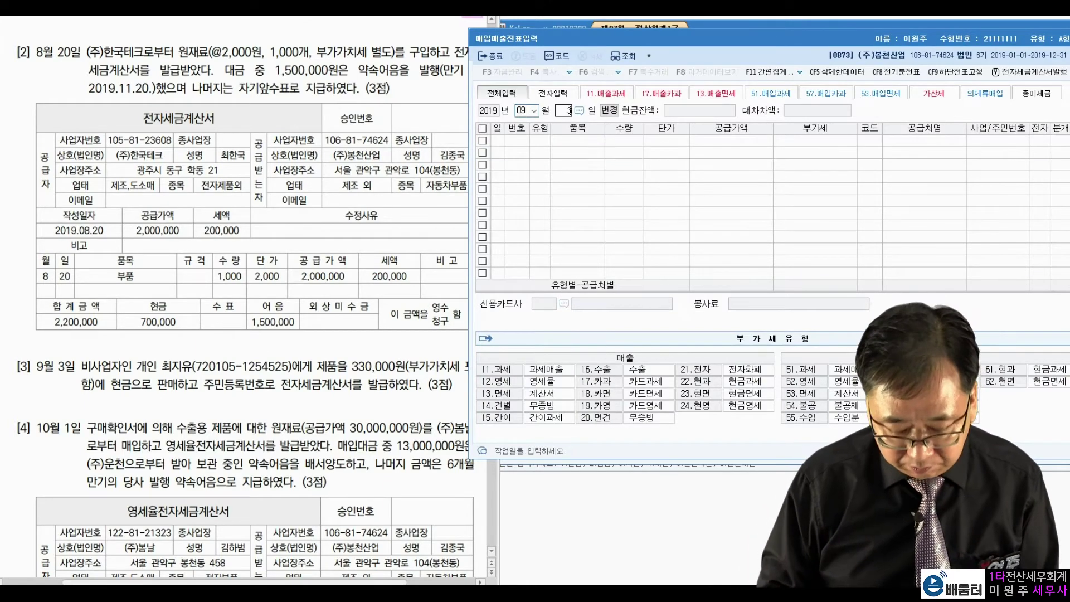
key(Return)
click(142, 379)
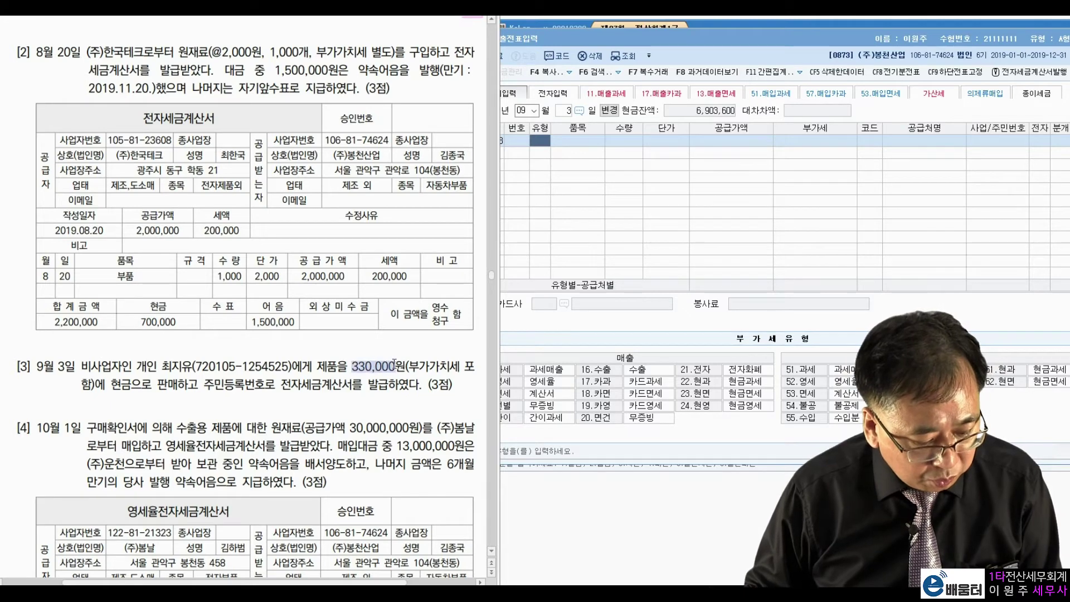
drag(112, 384, 246, 381)
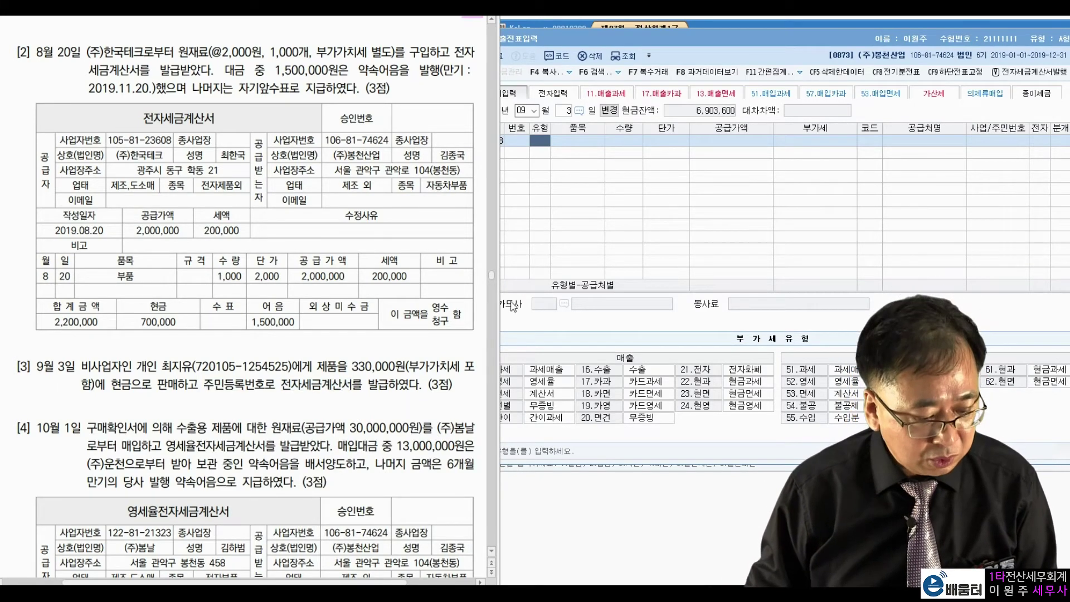
drag(181, 367, 289, 359)
click(290, 361)
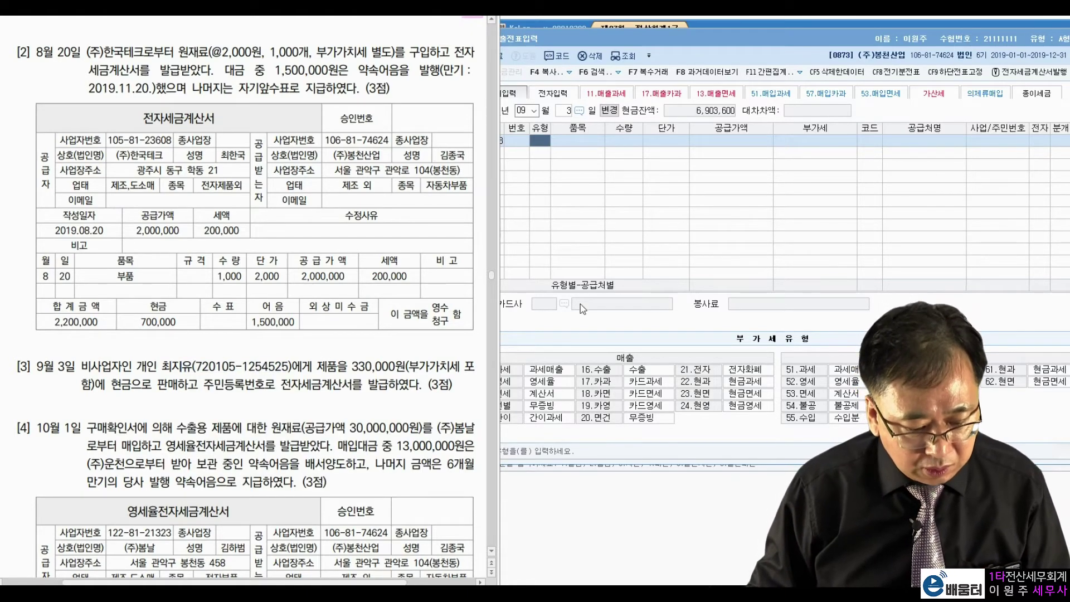
click(554, 382)
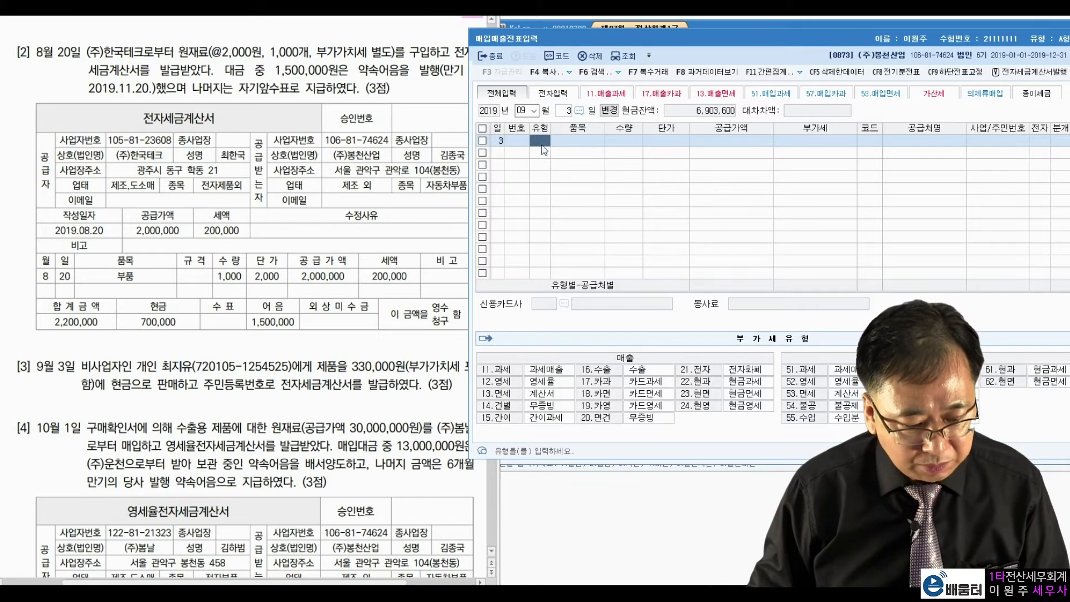
text(11)
key(Return)
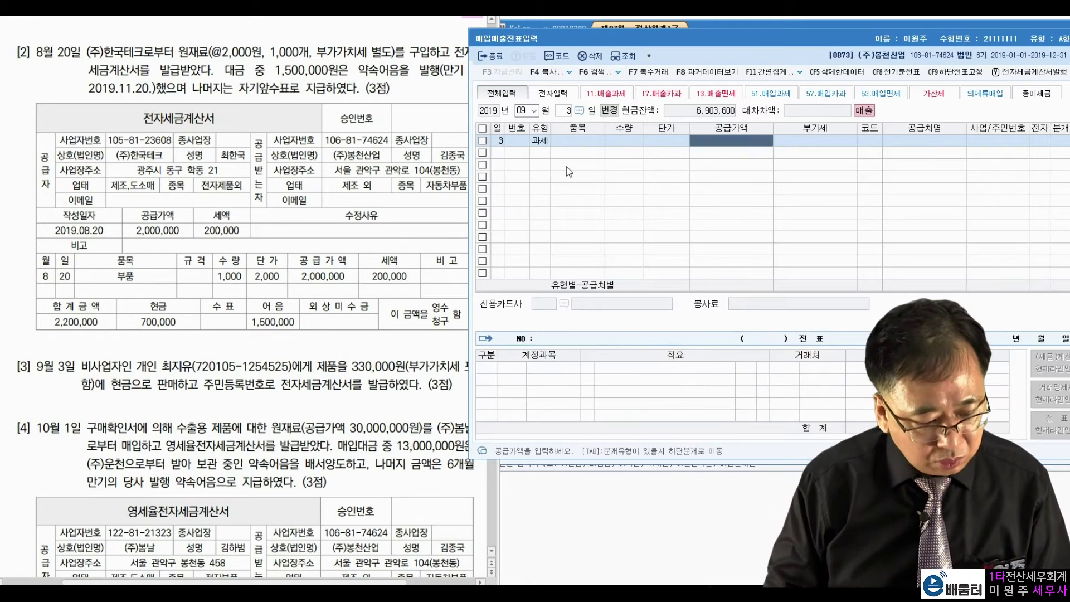
Step: Enter 300,000 supply value, the individual buyer, electronic invoice and 현금 journal entry
click(373, 376)
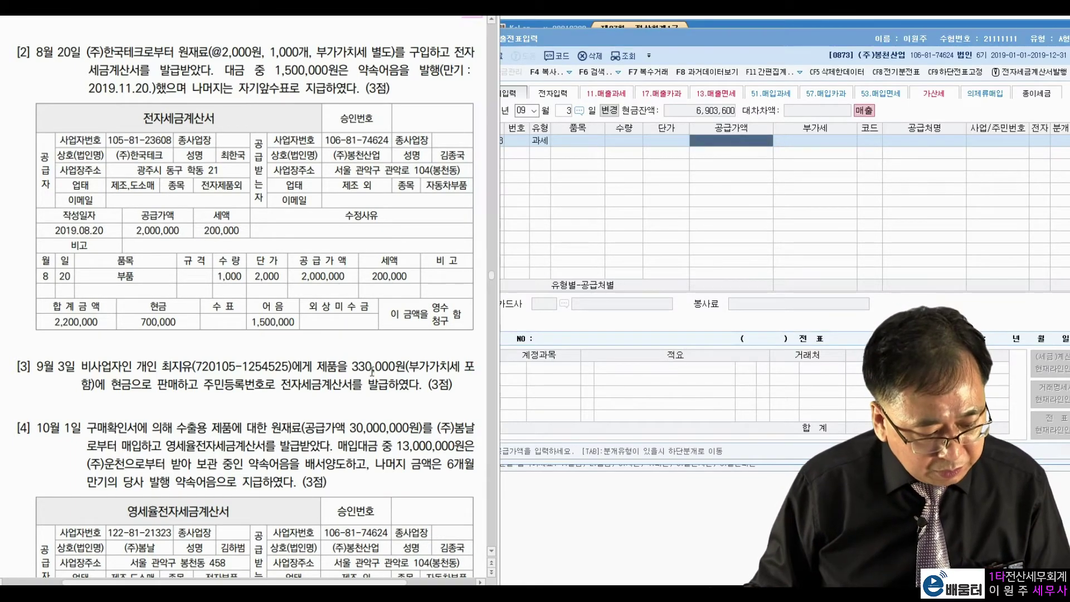
drag(353, 367, 397, 366)
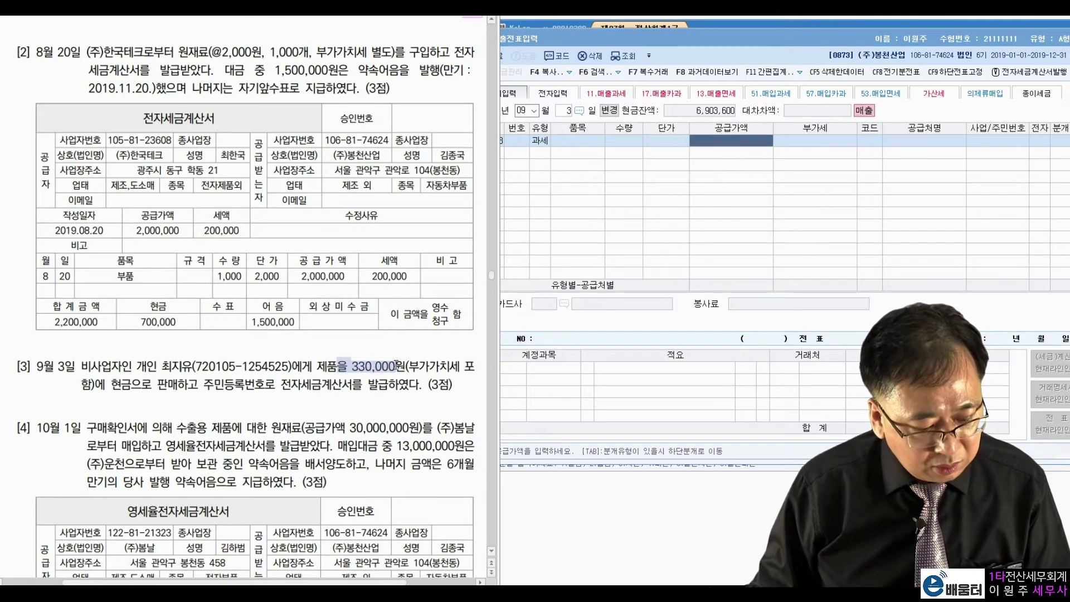
click(717, 150)
text(3000000)
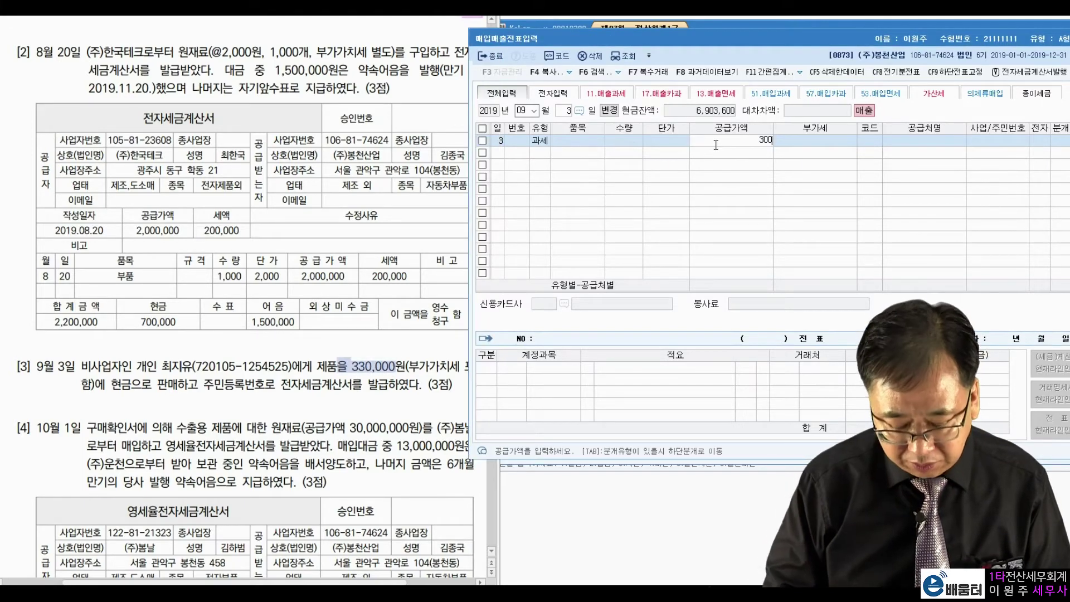
key(Return)
key(Return)
key(Return)
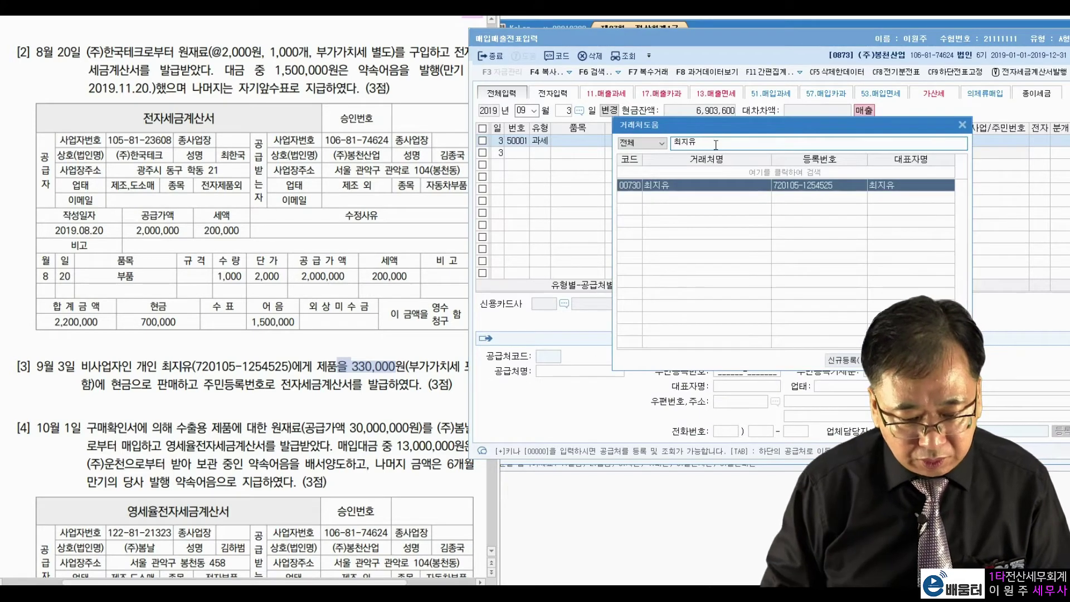
key(Return)
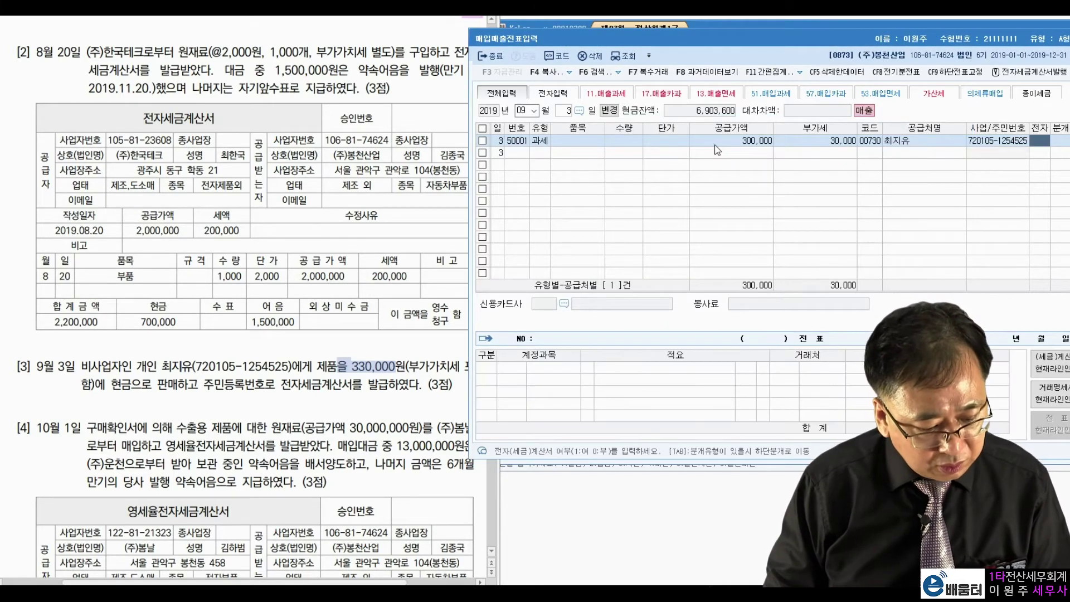
text(1)
key(Return)
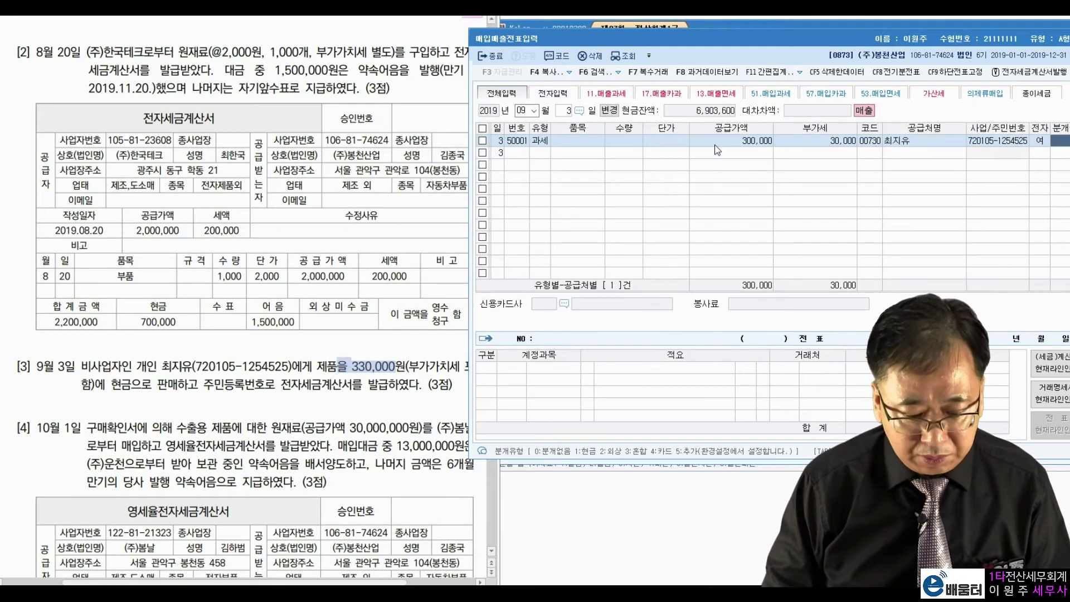
text(1)
key(Return)
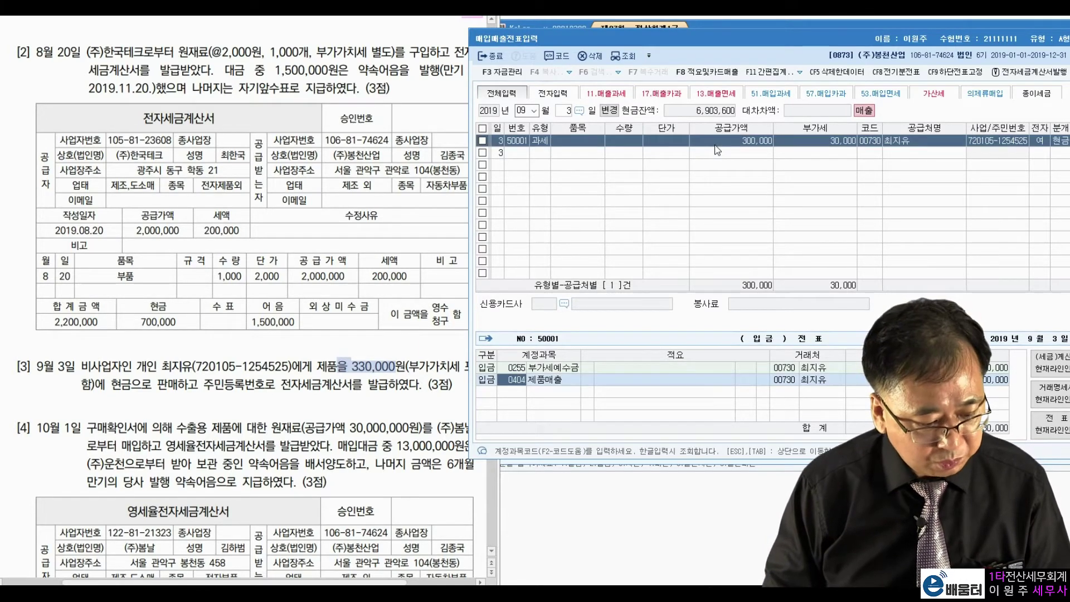
key(Tab)
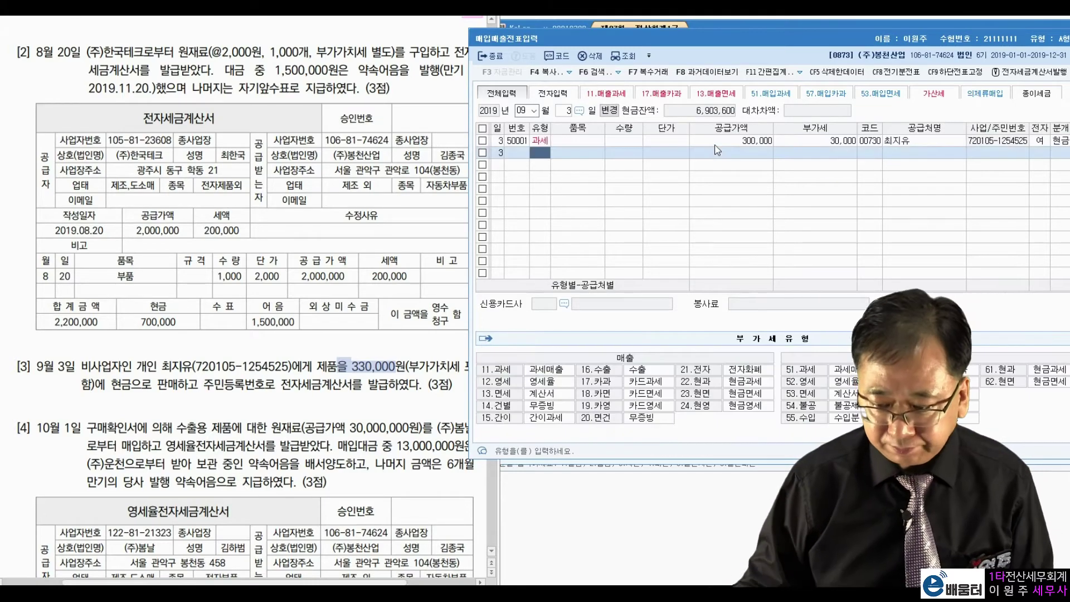
click(412, 249)
scroll(424, 223, down, 4)
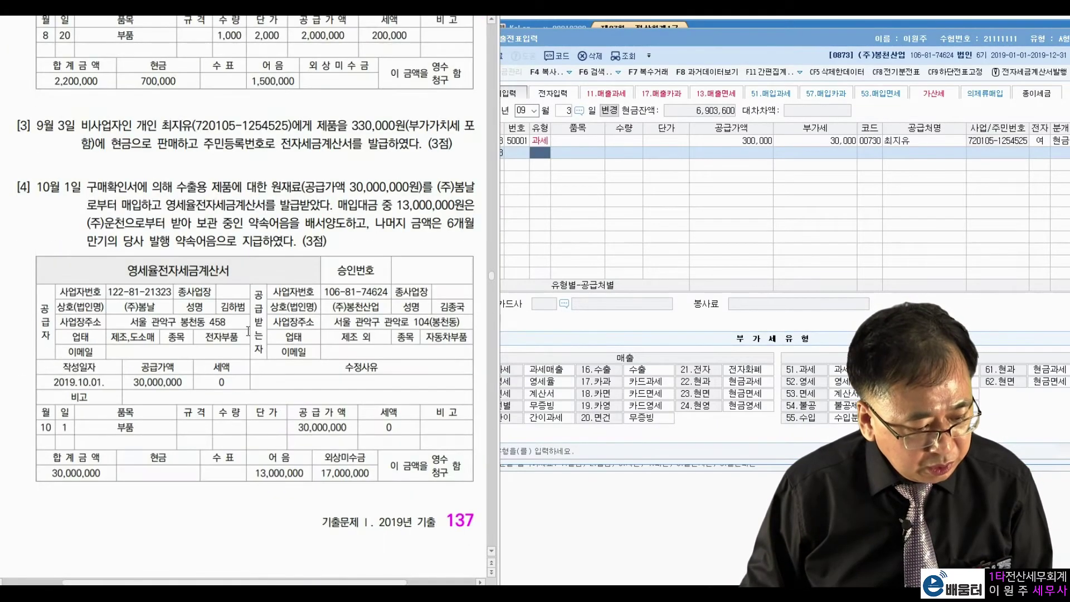
click(528, 113)
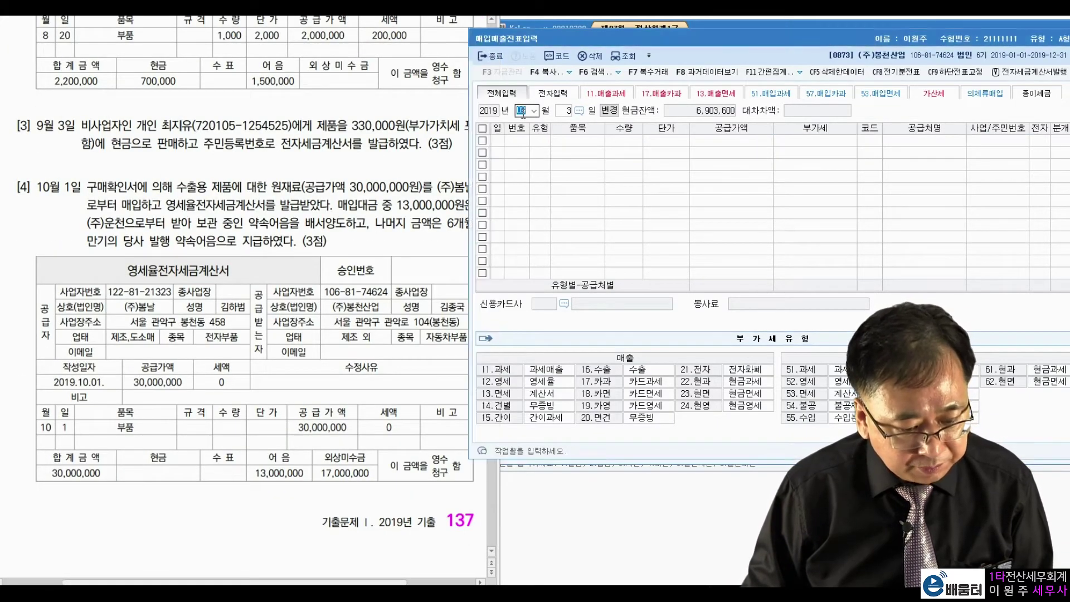
text(101)
key(Return)
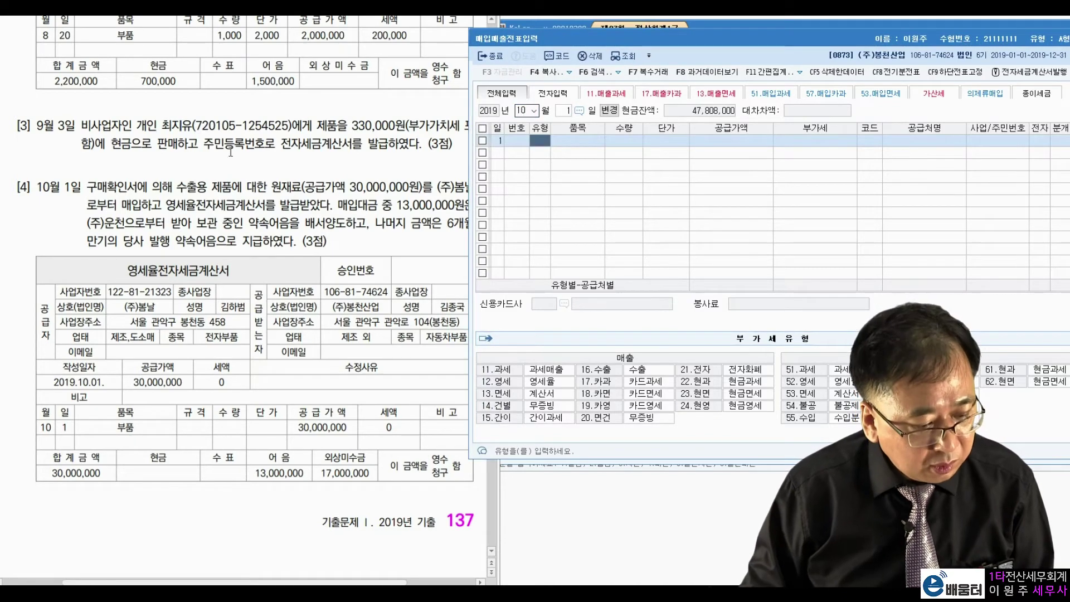
click(221, 161)
drag(87, 188, 150, 185)
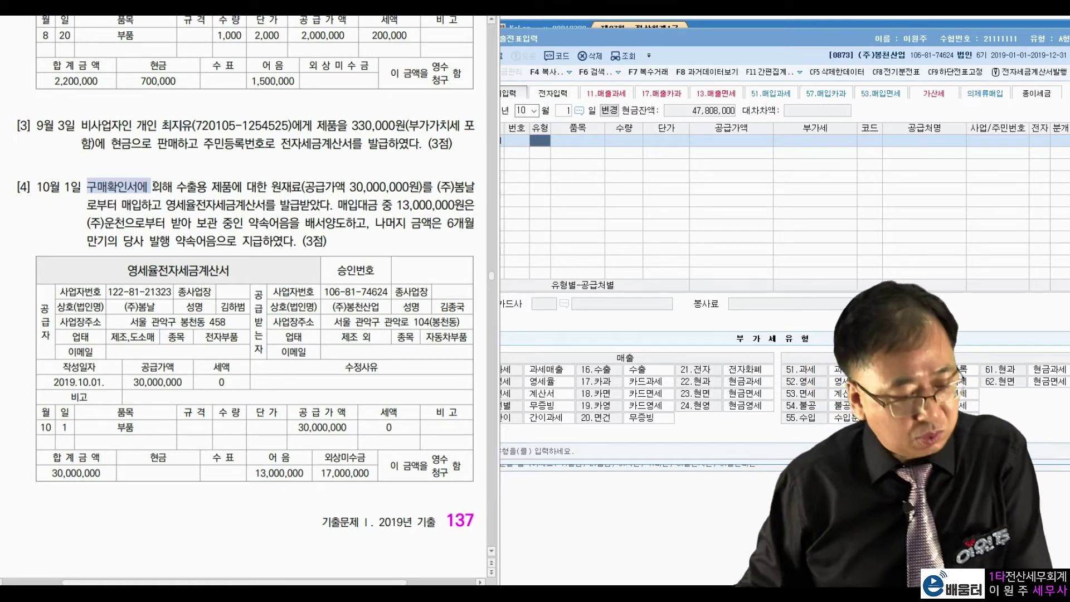
click(166, 202)
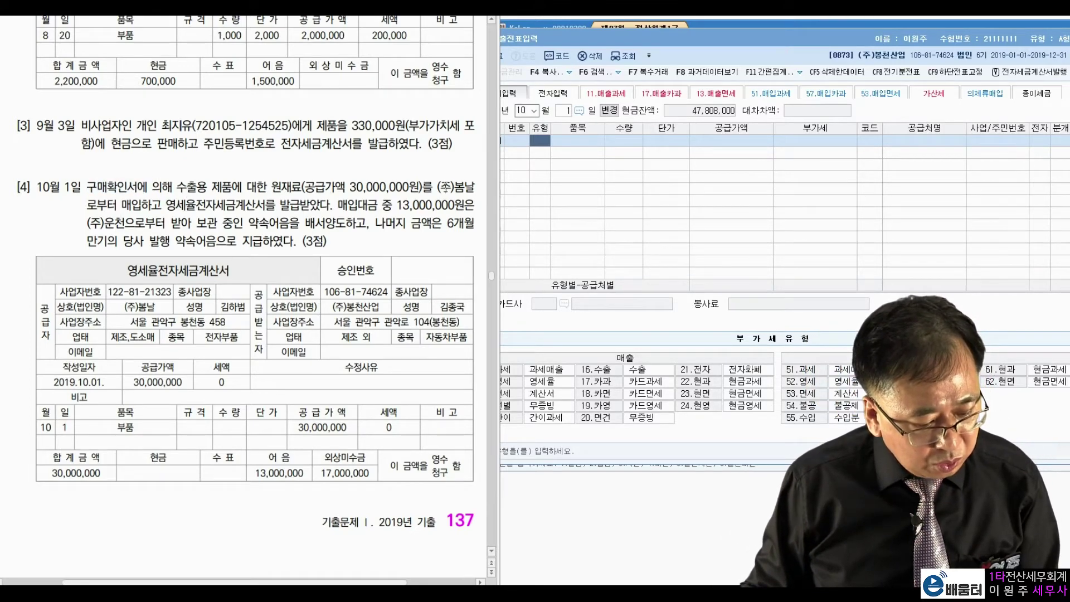
drag(118, 204, 290, 204)
click(165, 204)
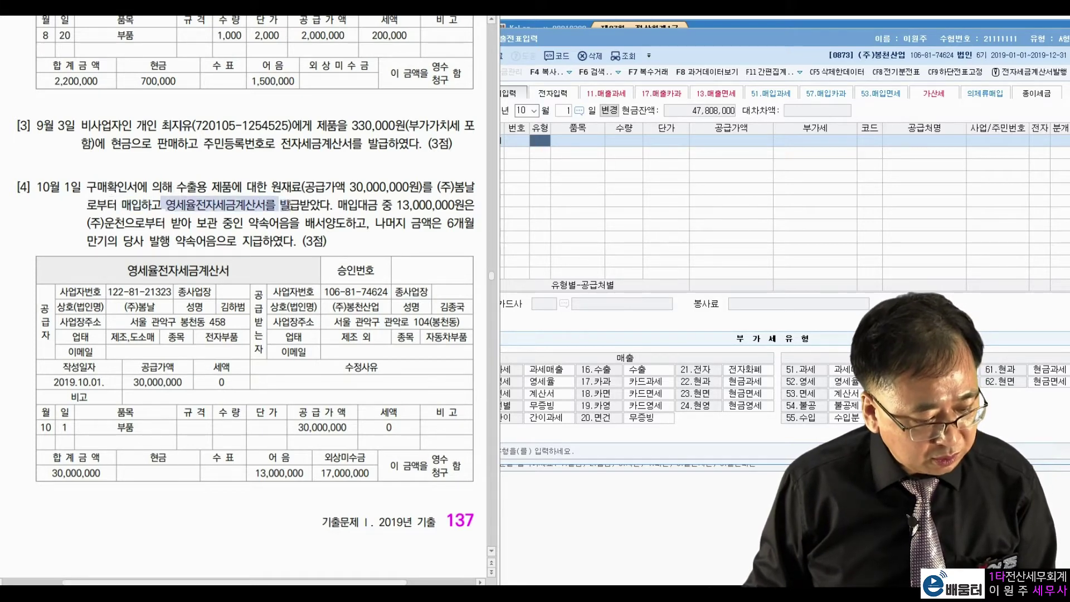
click(333, 204)
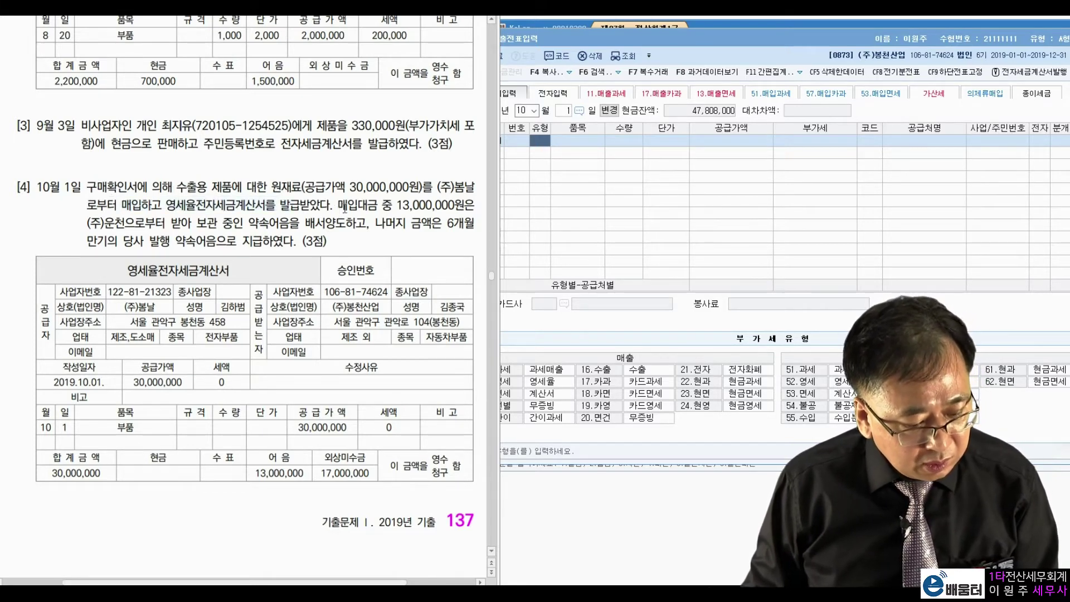
drag(397, 205, 450, 204)
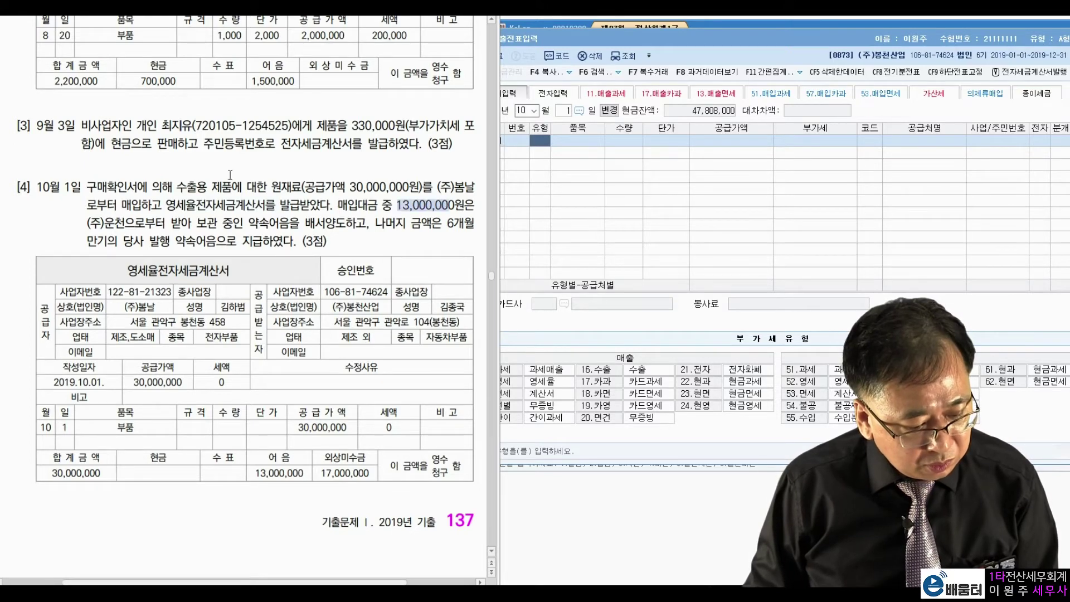
click(99, 218)
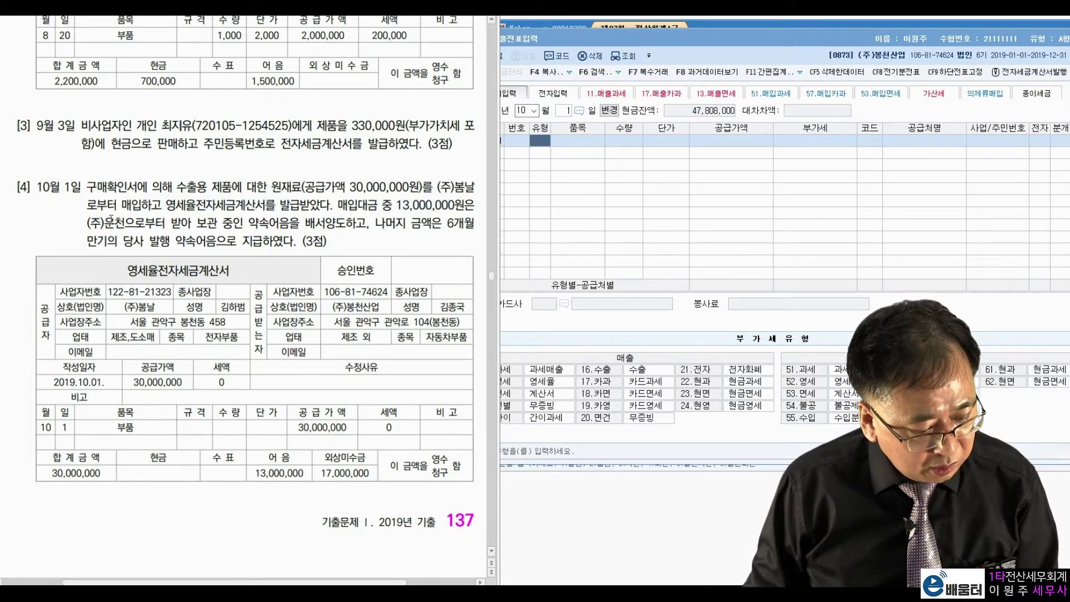
drag(248, 224, 337, 226)
click(323, 202)
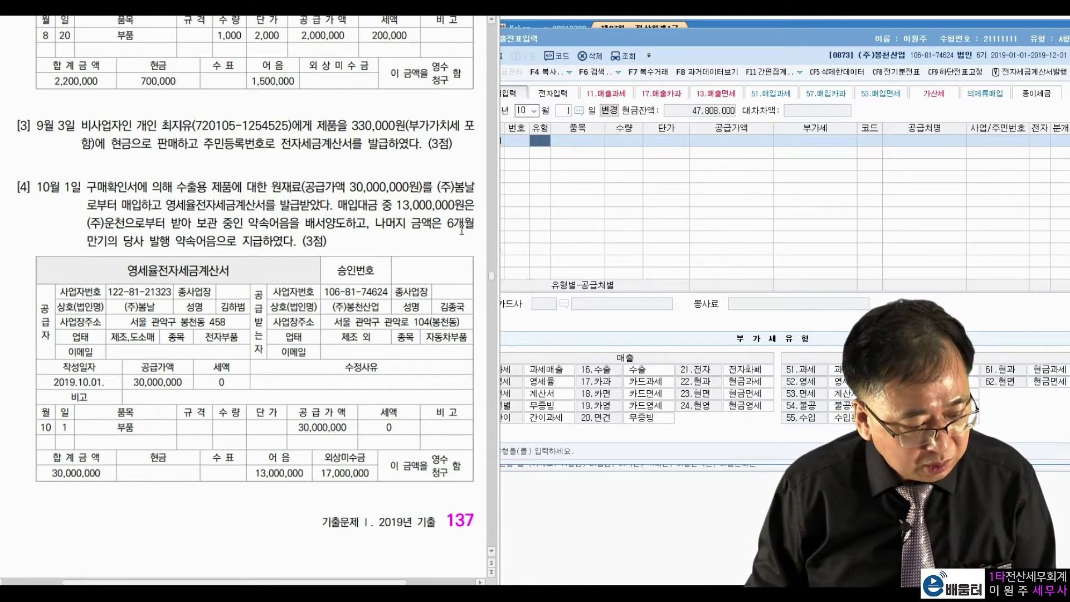
drag(108, 241, 246, 242)
click(246, 242)
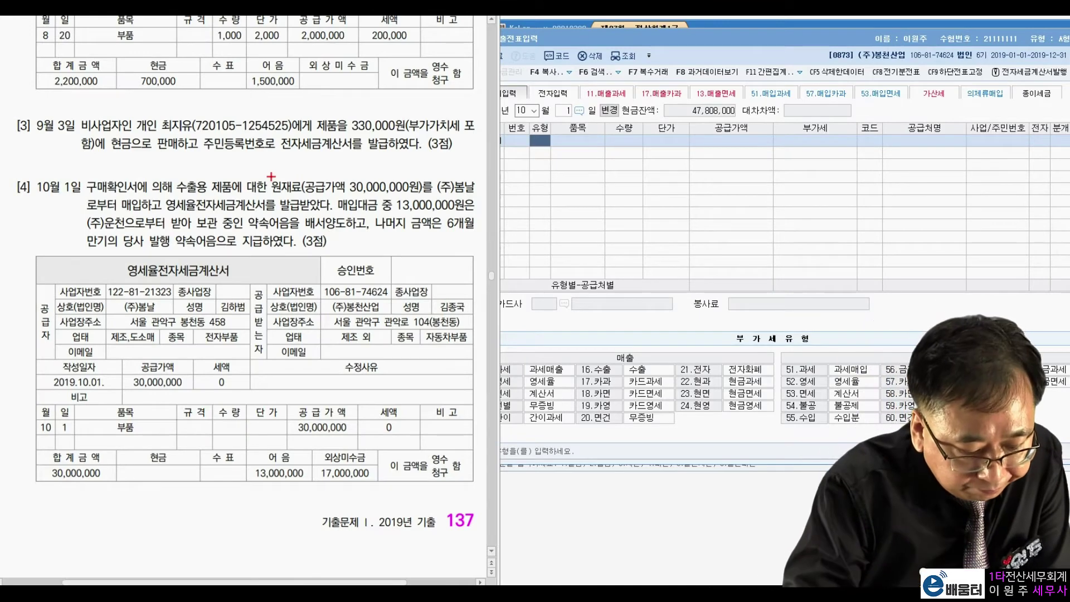
mouse_move(56, 326)
mouse_down()
mouse_move(39, 348)
mouse_move(53, 347)
mouse_up()
drag(137, 294, 160, 316)
mouse_move(182, 376)
mouse_down()
mouse_move(139, 352)
mouse_move(184, 386)
mouse_move(245, 385)
mouse_up()
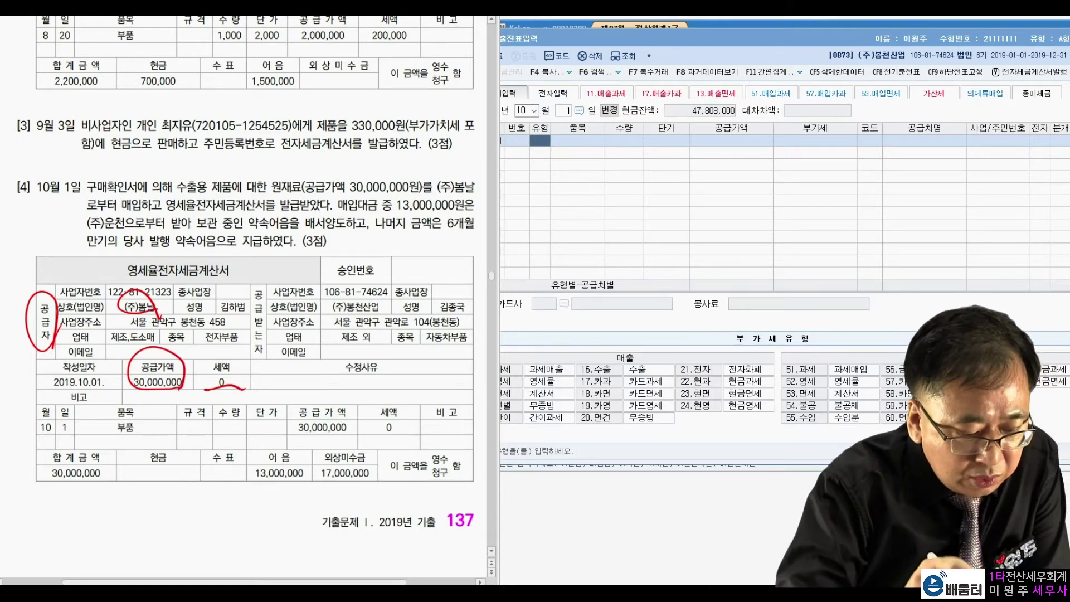
drag(146, 258, 149, 284)
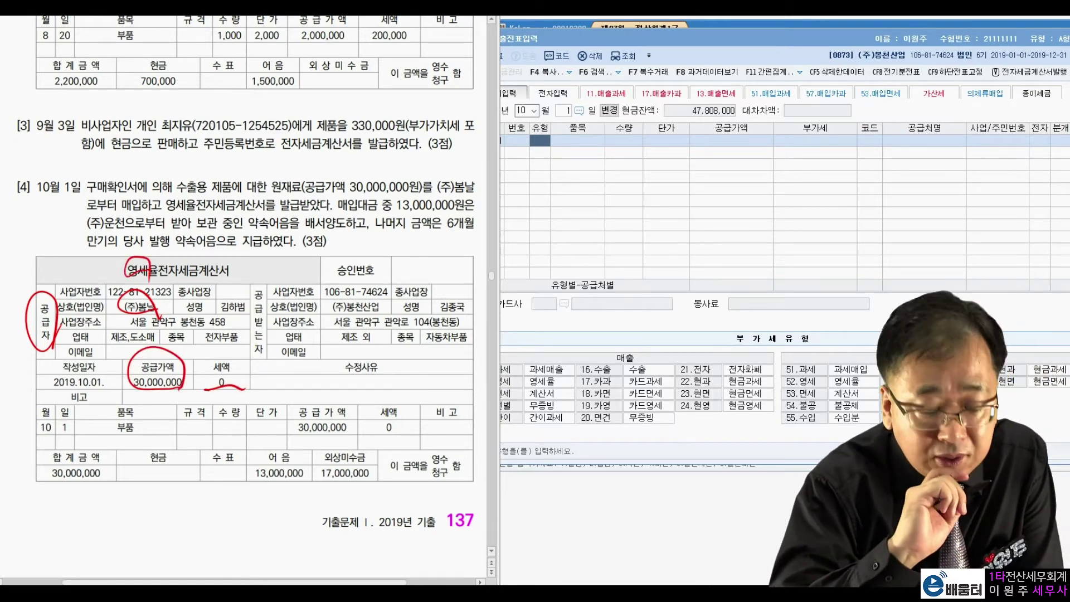
mouse_move(146, 355)
mouse_down()
mouse_move(79, 428)
mouse_move(95, 422)
mouse_up()
mouse_move(108, 491)
mouse_down()
mouse_move(39, 485)
mouse_move(109, 492)
mouse_up()
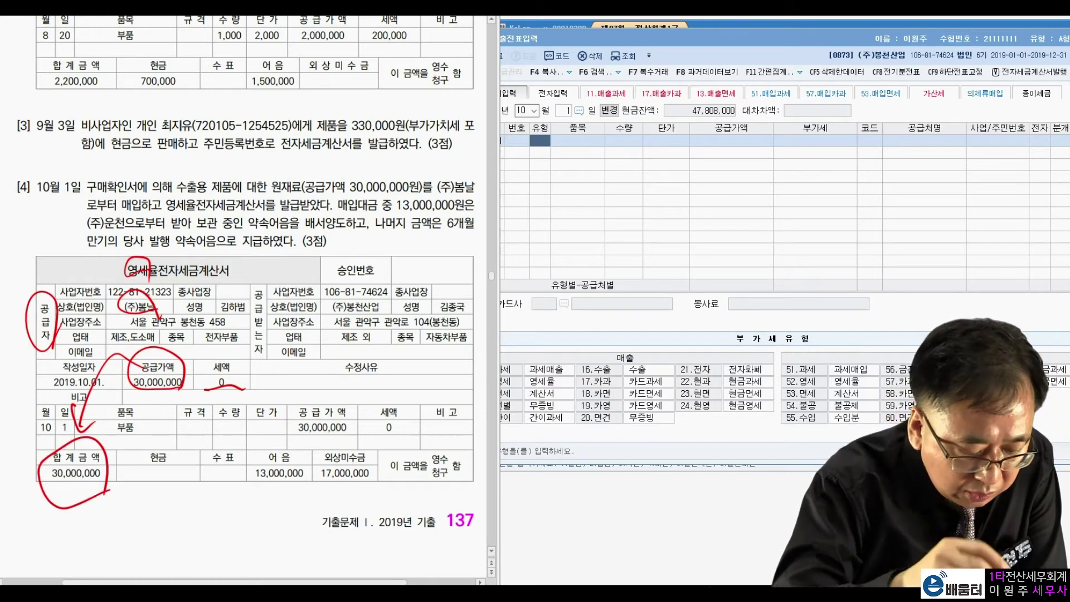
mouse_move(245, 475)
mouse_down()
mouse_move(259, 490)
mouse_move(307, 494)
mouse_up()
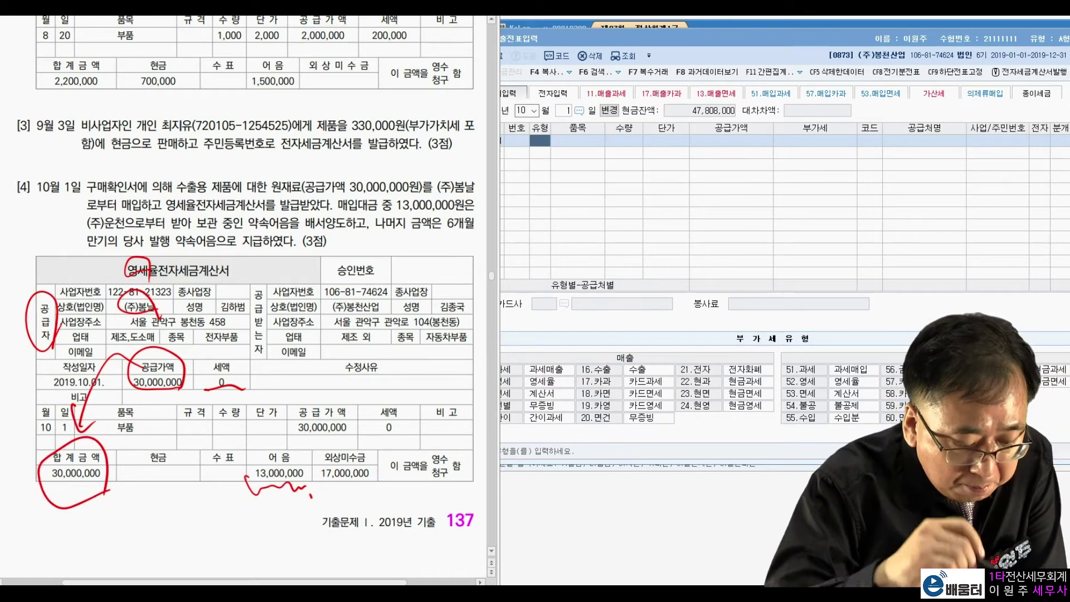
drag(375, 213, 468, 211)
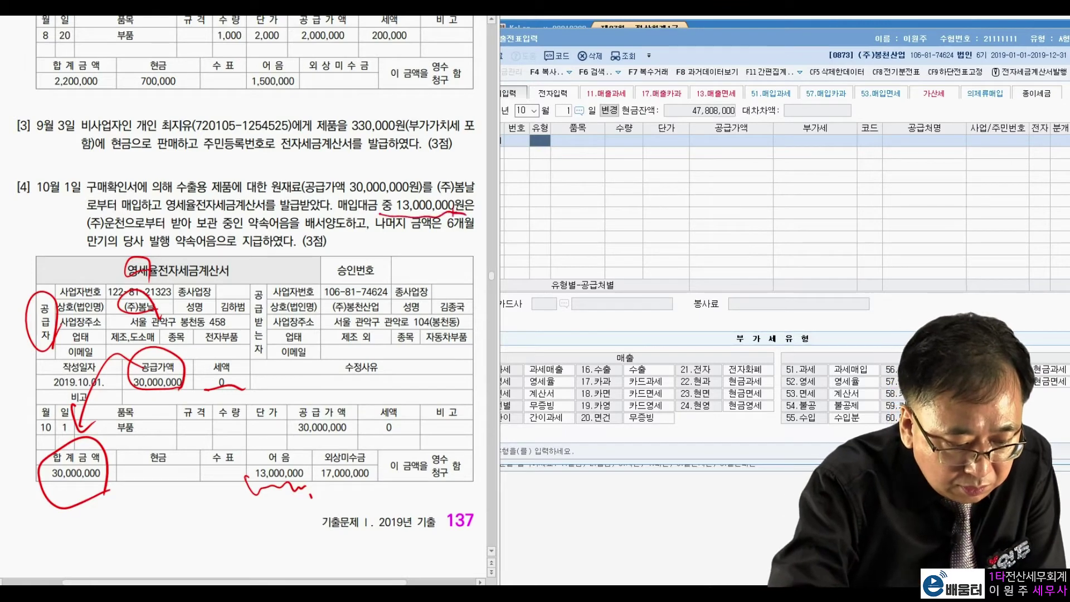
drag(83, 231, 313, 226)
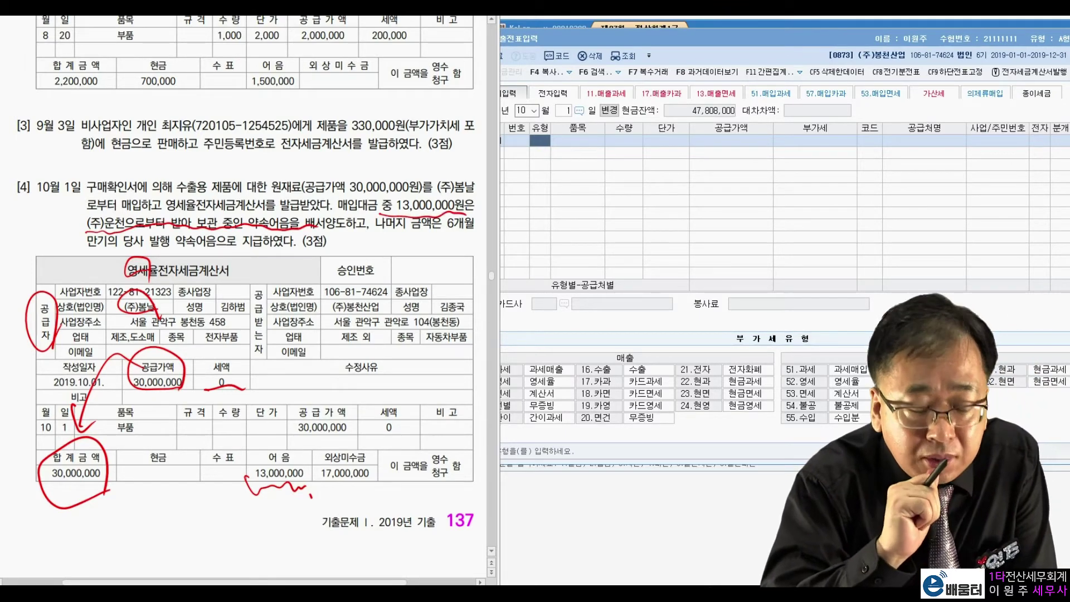
drag(325, 491, 379, 483)
click(393, 490)
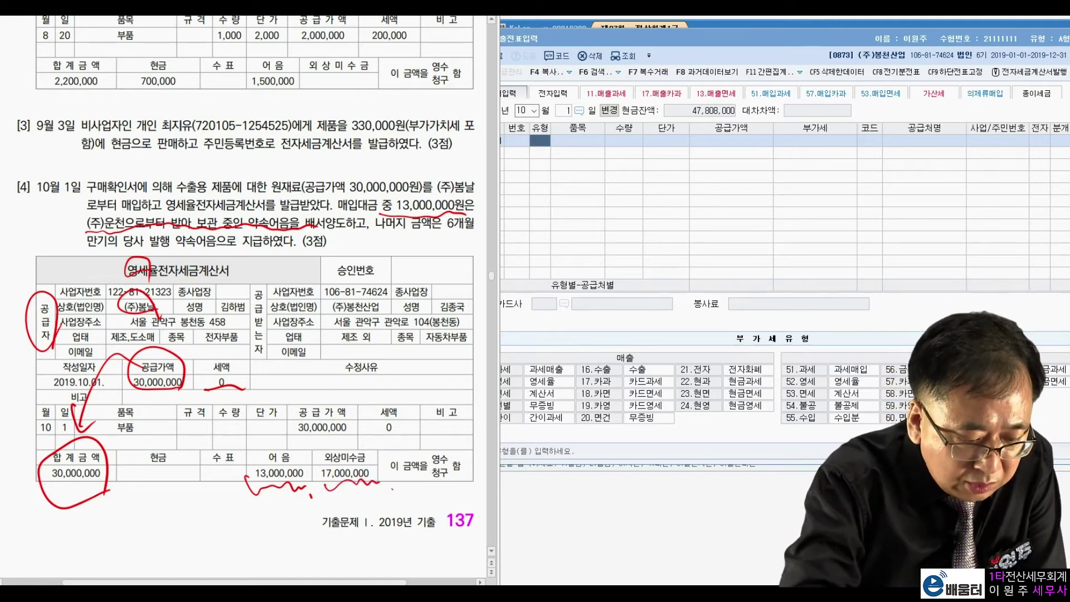
mouse_move(184, 234)
mouse_down()
mouse_move(187, 252)
mouse_move(174, 234)
mouse_move(286, 254)
mouse_up()
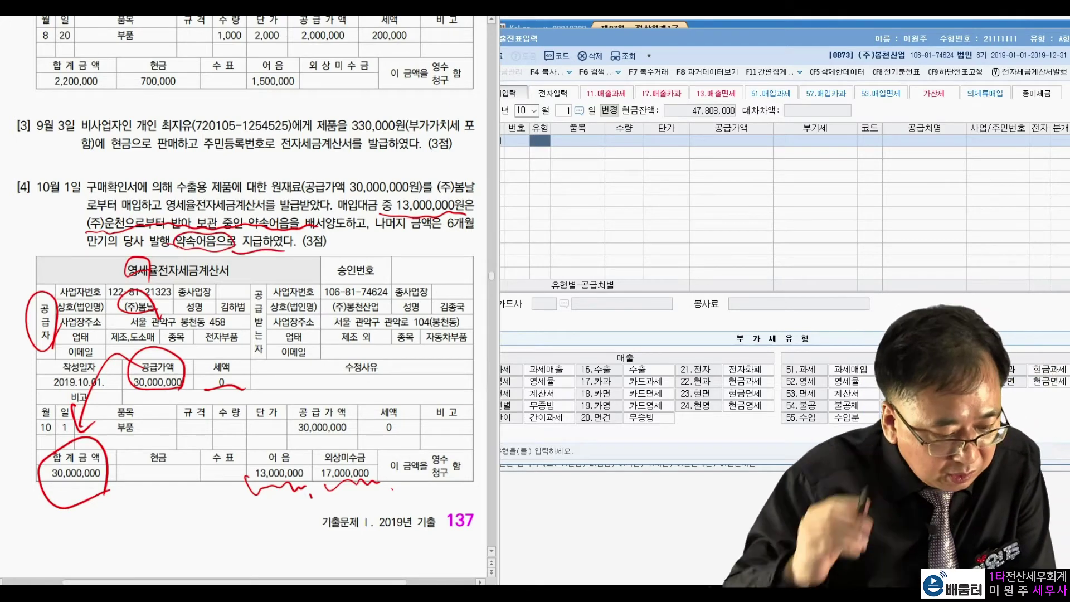
key(Escape)
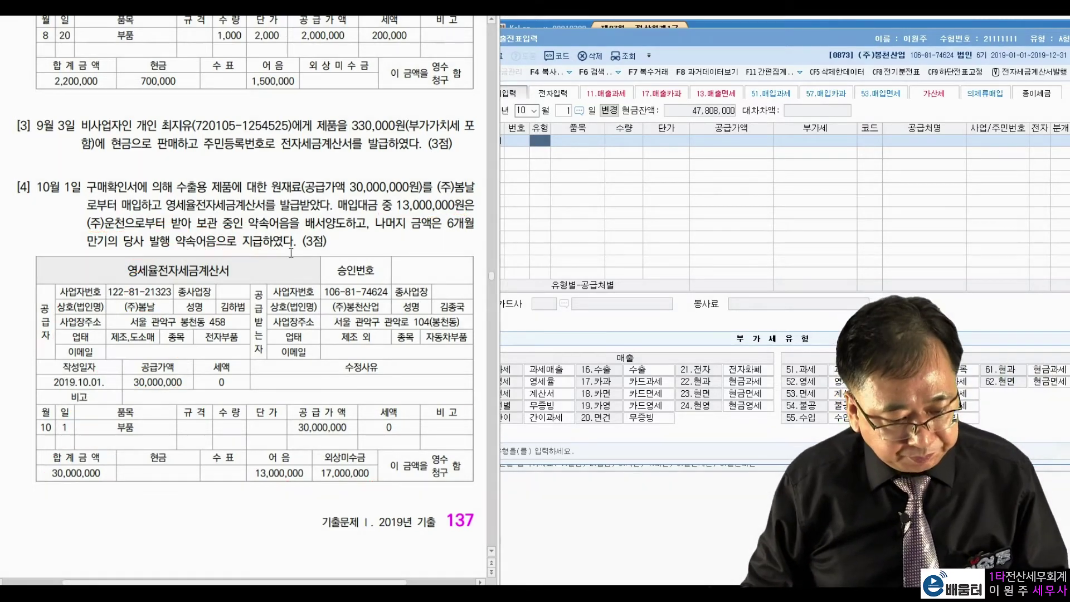
Step: Enter a 52 영세 purchase of 30,000,000 from (주)봄날, electronic, mixed entry
click(544, 148)
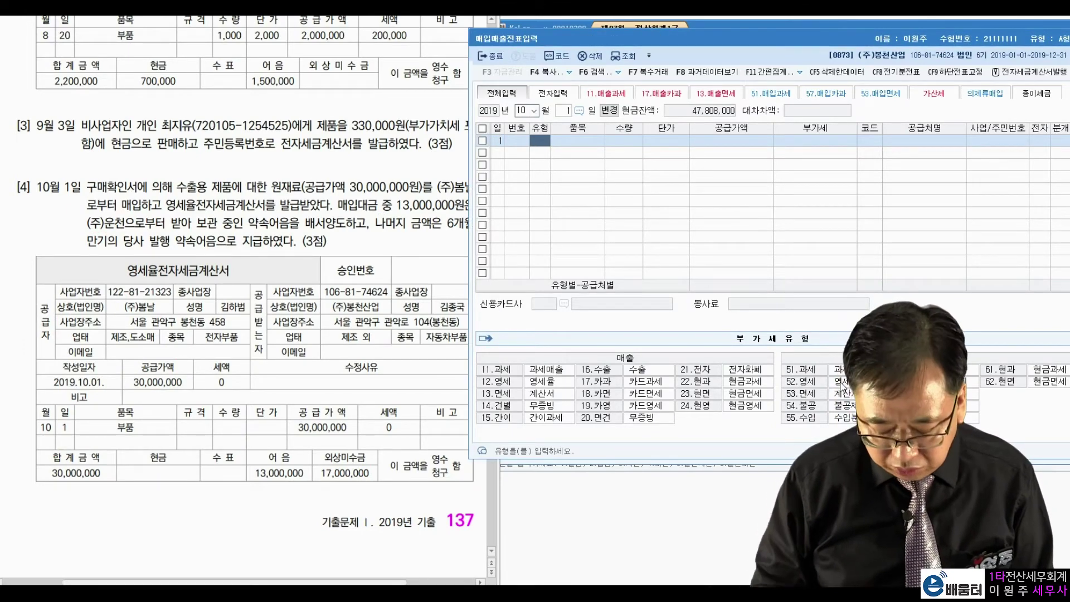
text(52)
key(Return)
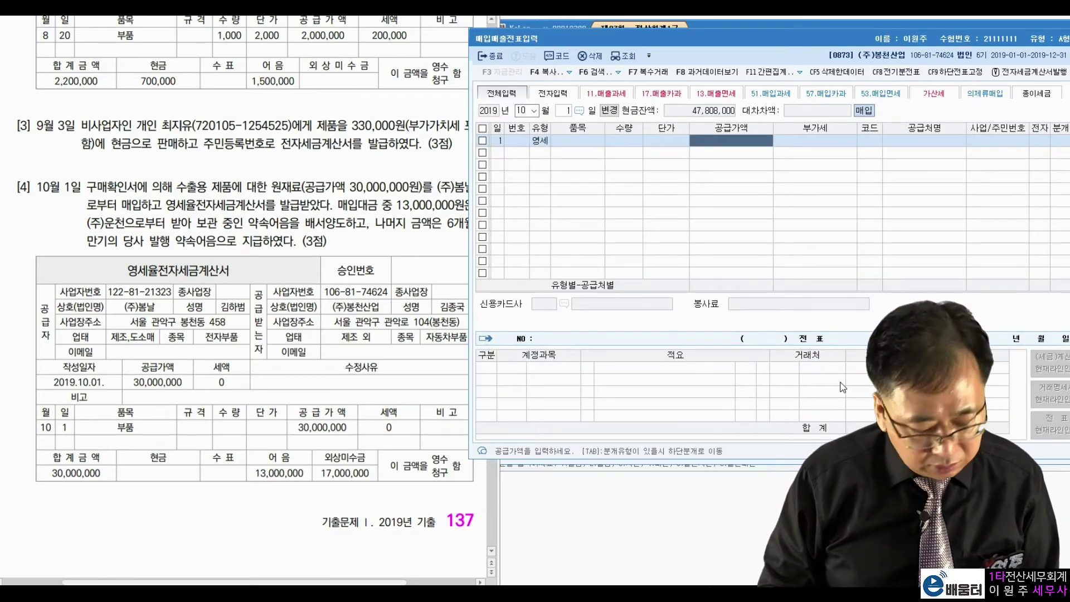
text(30000000)
key(Return)
key(shift+Tab)
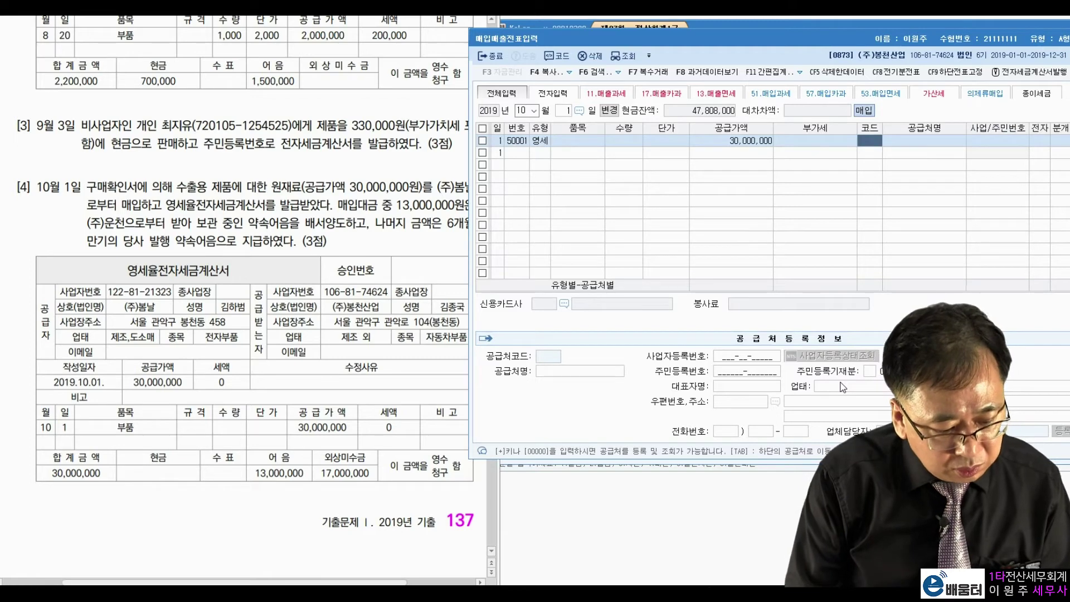
text(봄날)
key(Return)
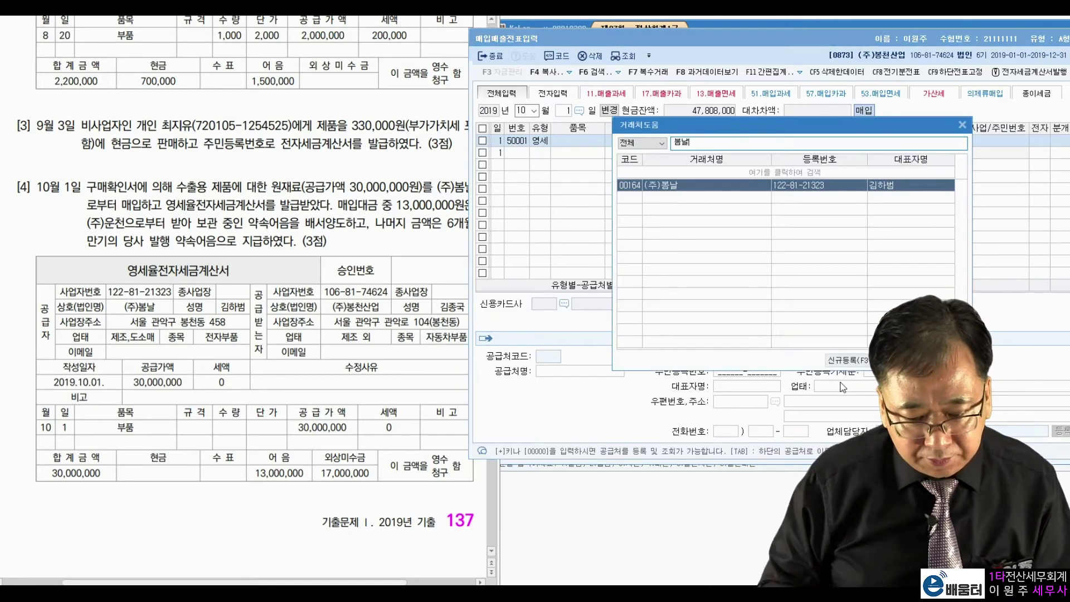
key(Return)
key(Return)
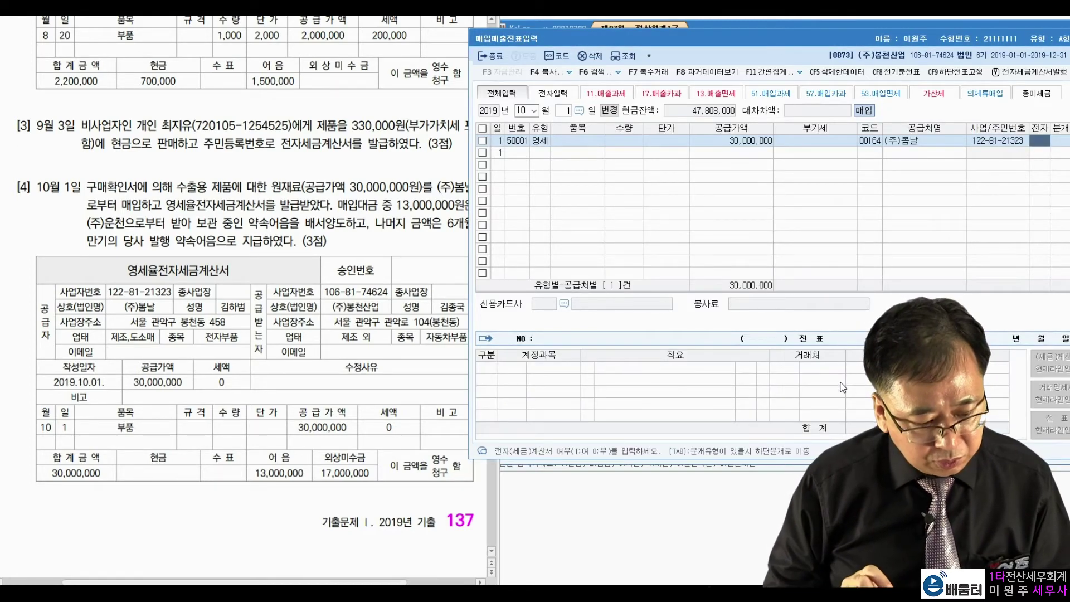
text(1)
key(Return)
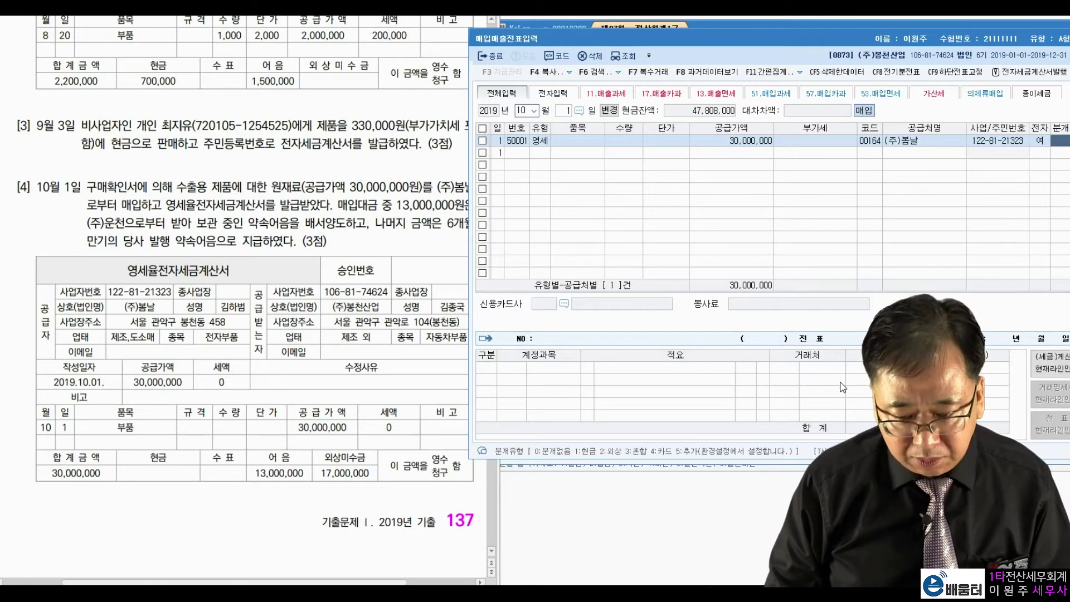
text(3)
key(Return)
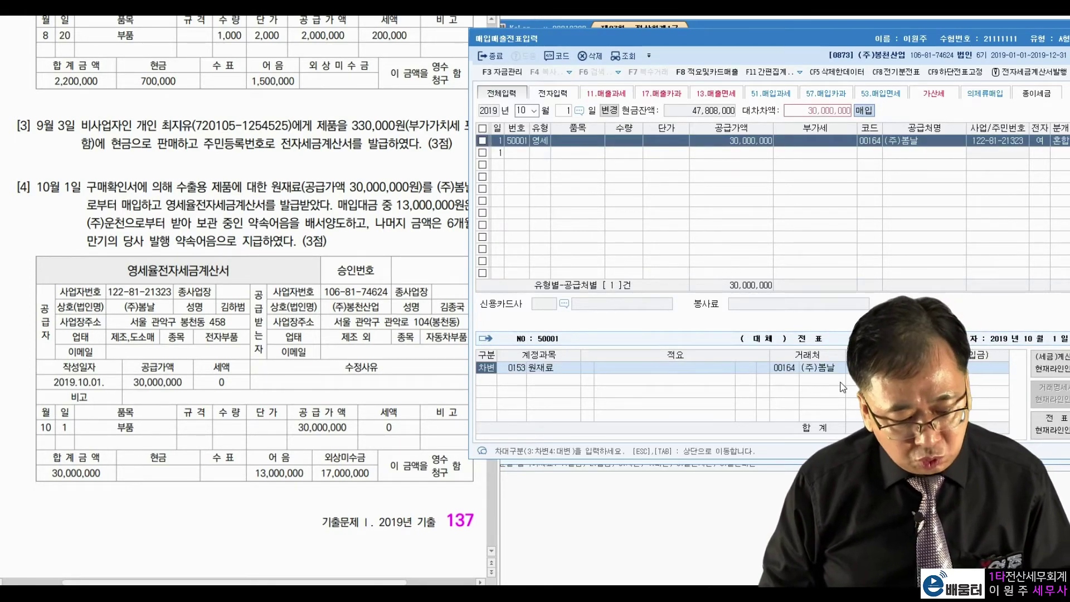
Step: Credit 0110 받을어음 13,000,000 with customer (주)운천
key(Return)
key(Return)
key(Return)
key(Return)
key(Return)
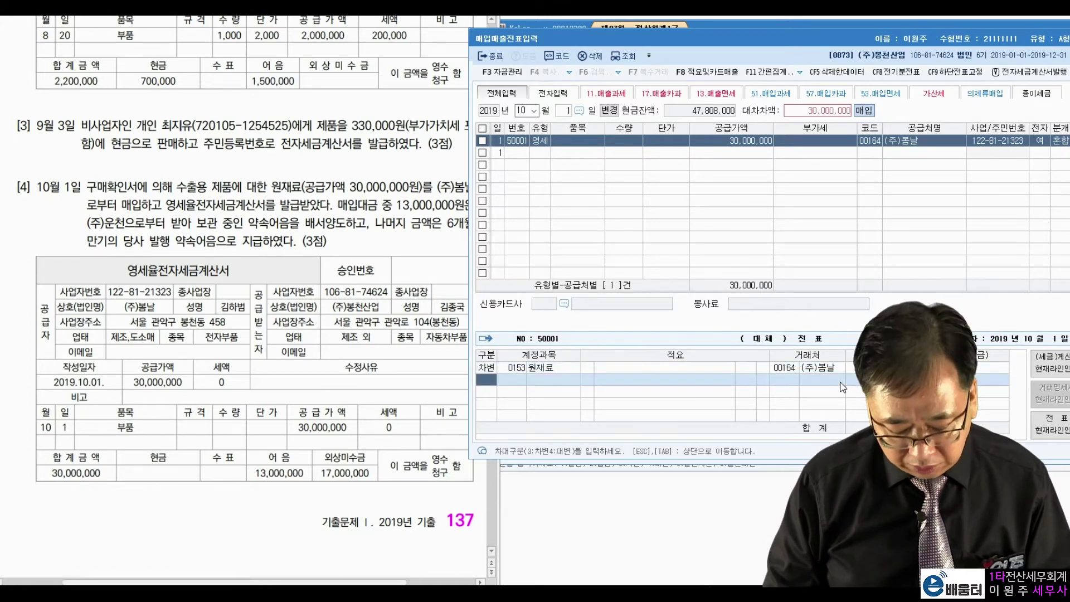
text(110)
key(Return)
key(Left)
key(Left)
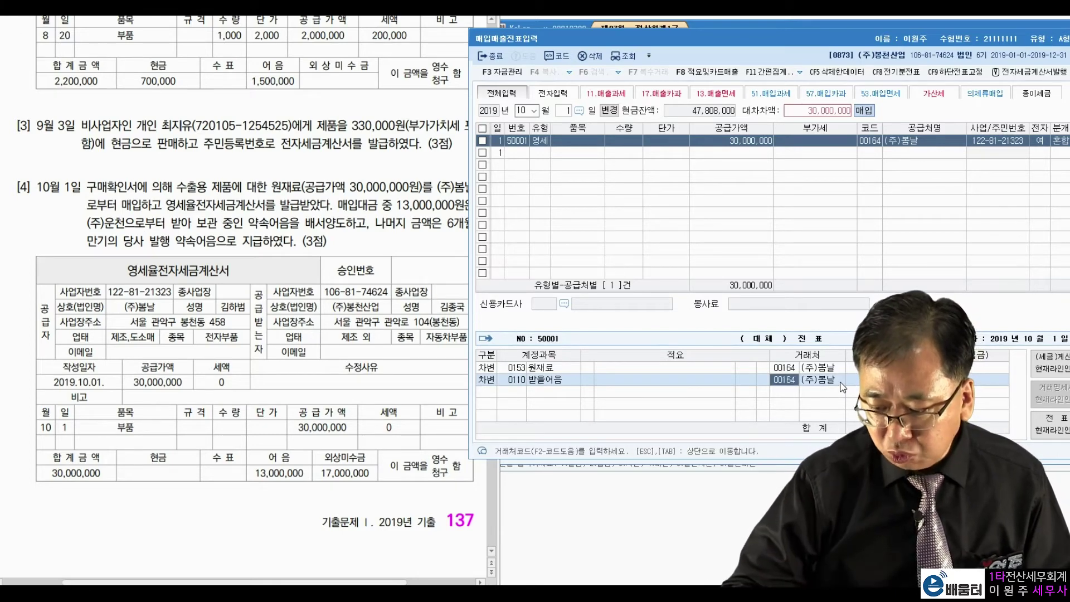
text(운천)
key(Return)
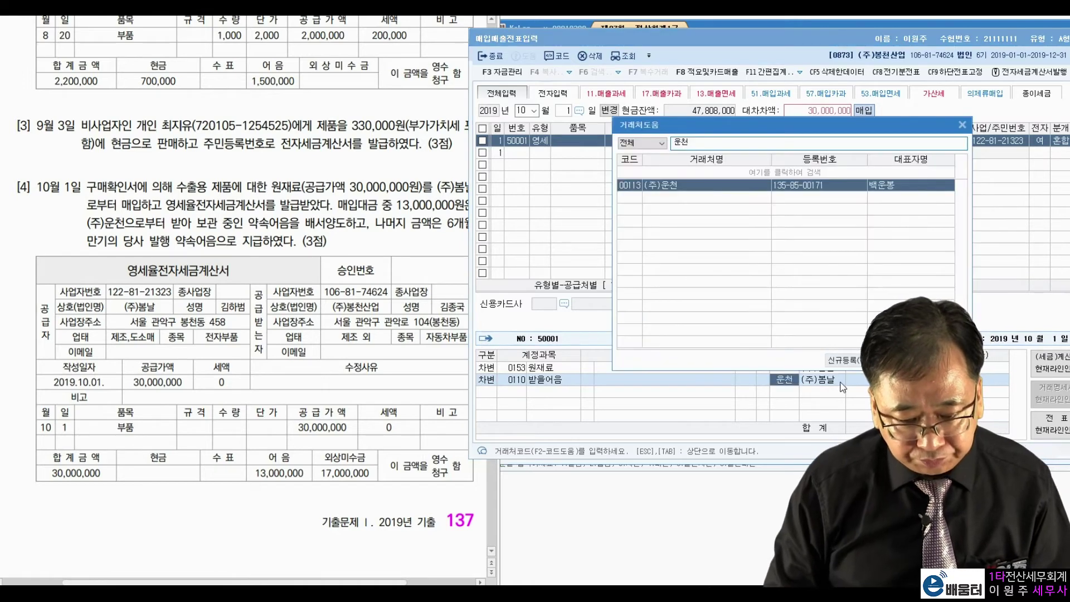
key(Return)
key(Return)
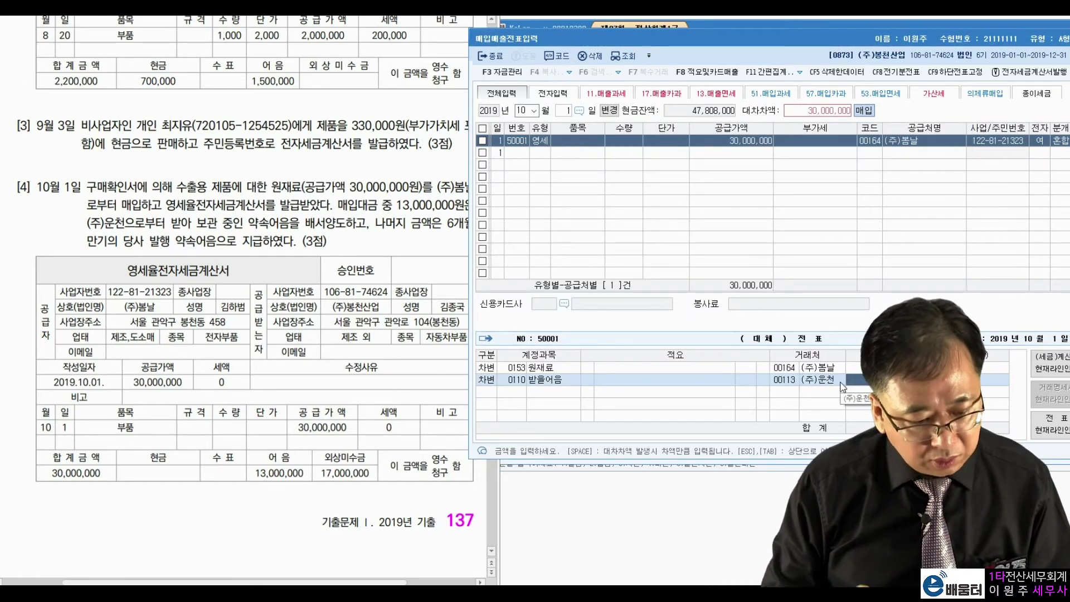
text(13000000)
key(Return)
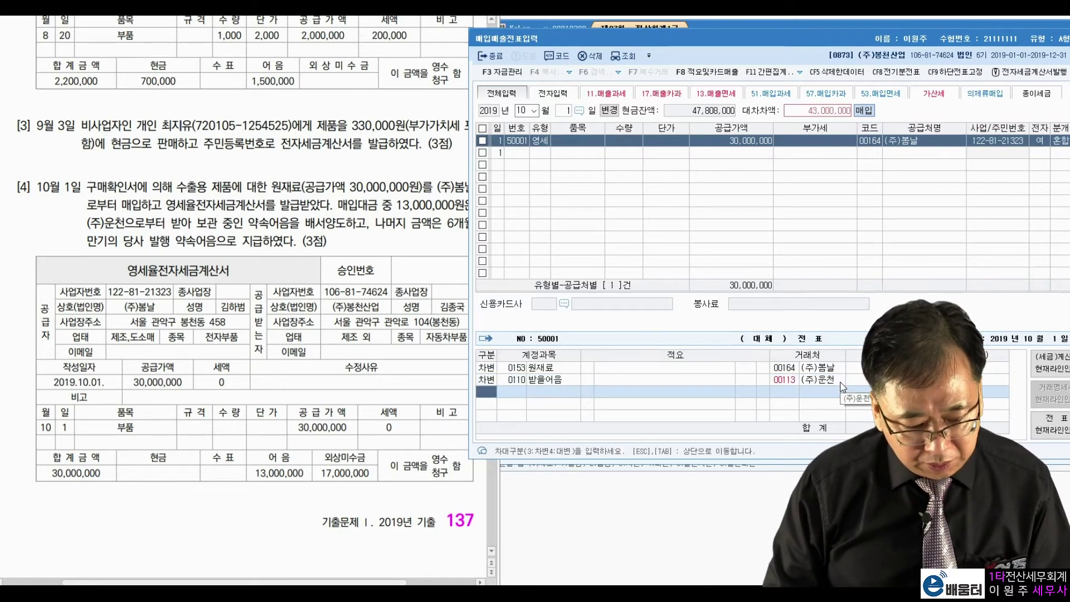
Step: Credit 0252 지급어음 for the remaining 17,000,000 and finish the entry
key(Up)
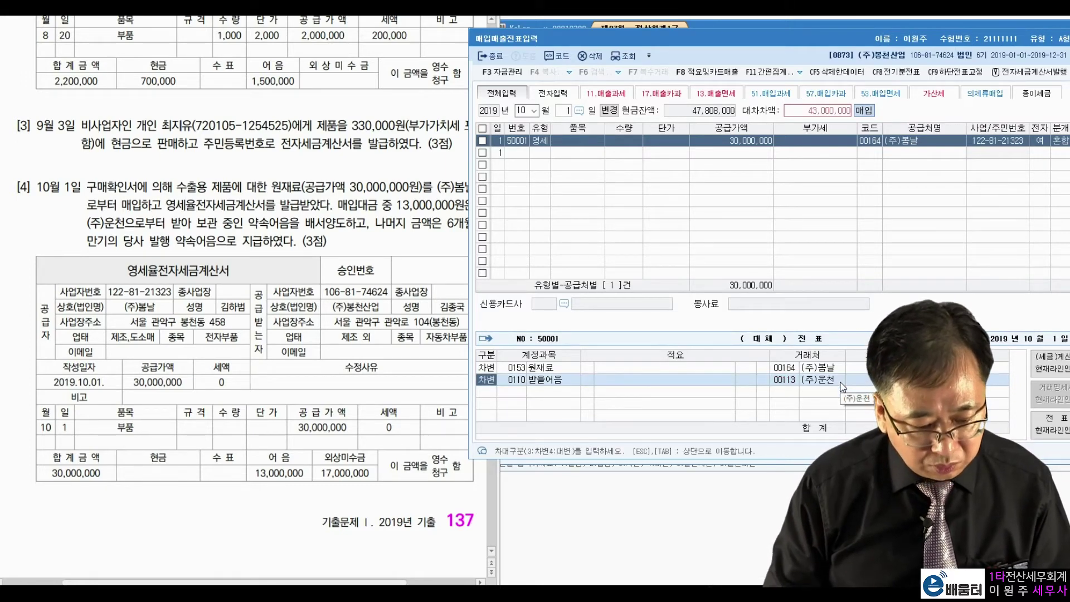
text(4)
key(Return)
key(Return)
key(Return)
key(Return)
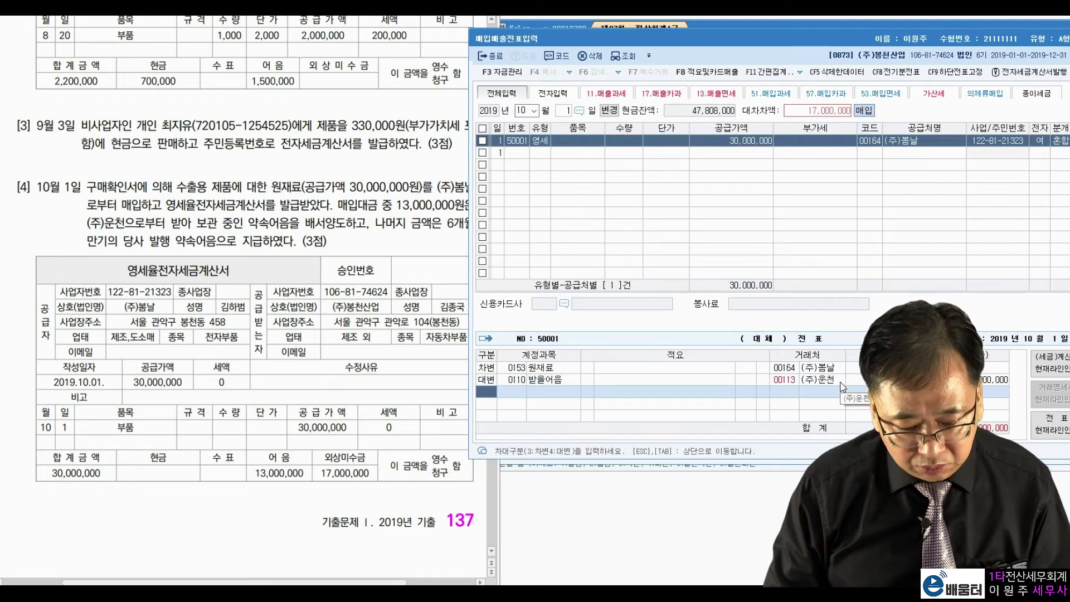
text(4)
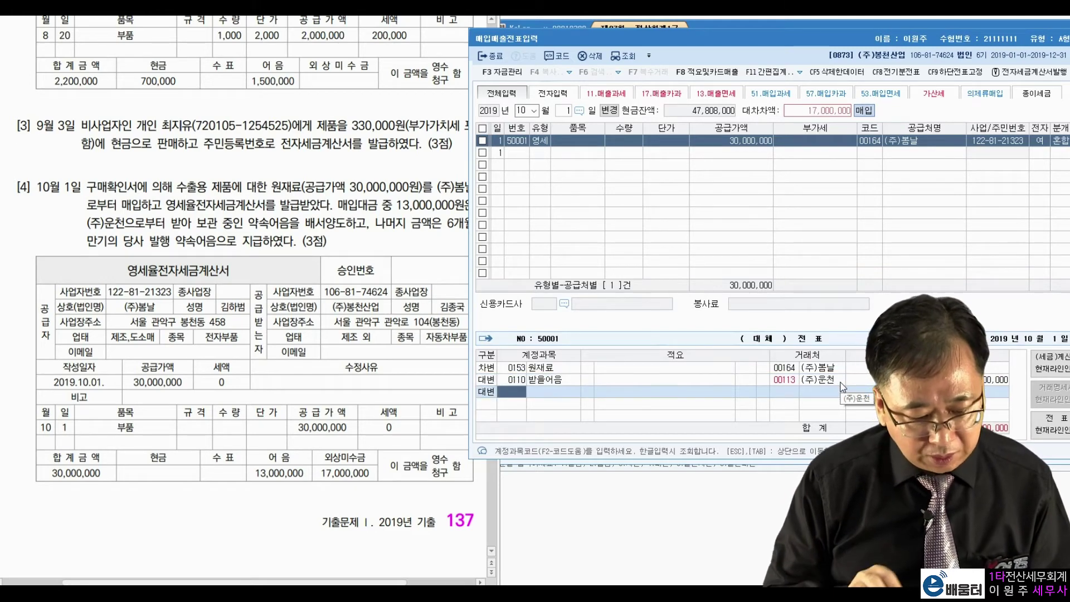
text(지급)
key(Return)
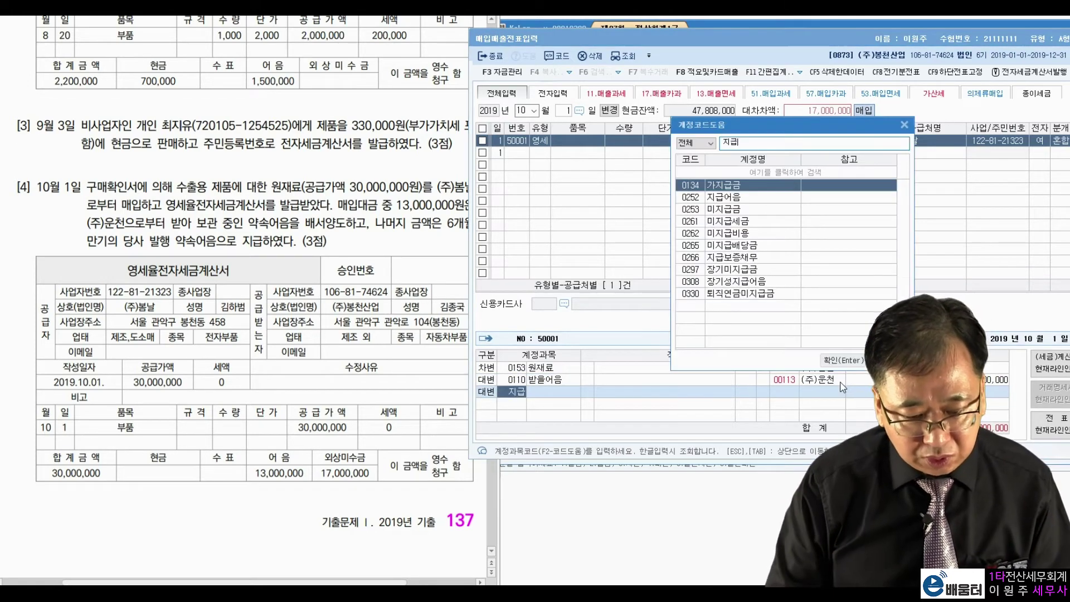
key(Down)
key(Return)
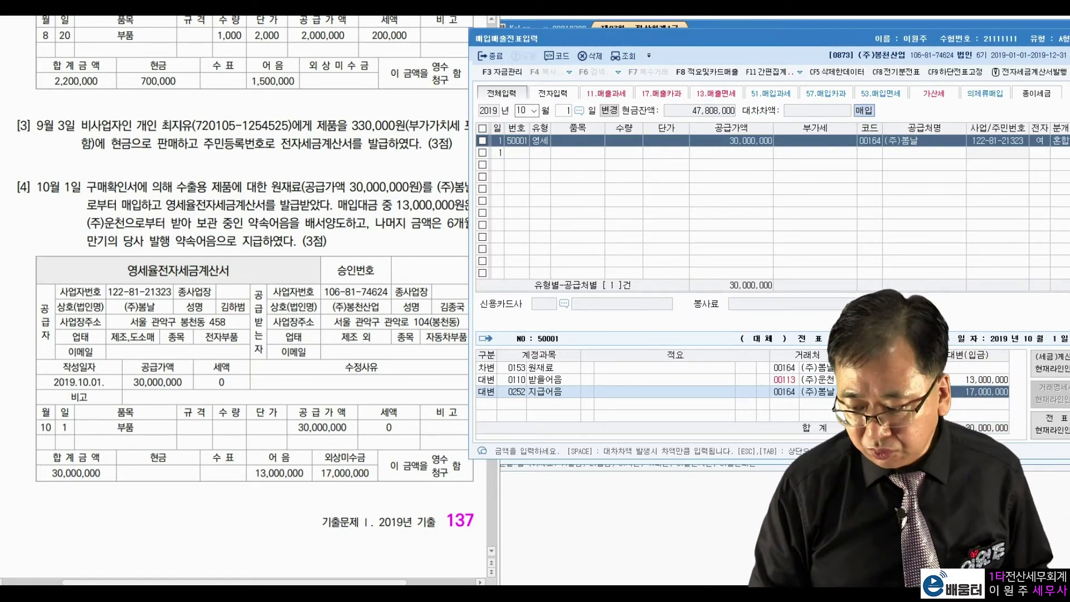
key(Return)
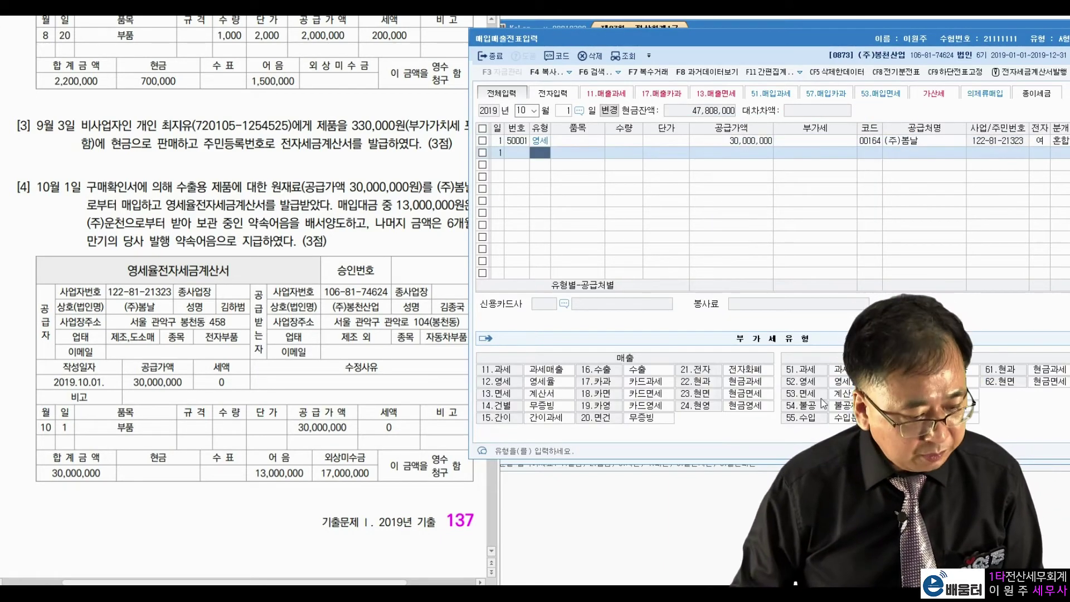
Step: Scroll the exam PDF to problem [5] and set the voucher day to 9
click(368, 420)
scroll(367, 418, down, 10)
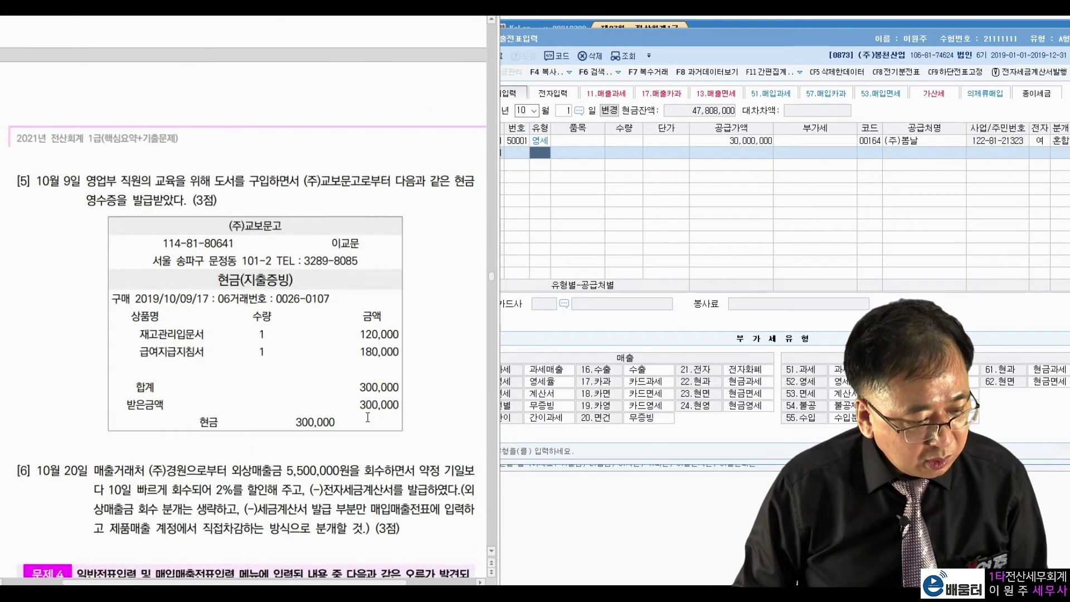
click(552, 115)
text(9)
key(Return)
Step: Highlight 도서 and 교보문고 in problem [5], then return to the voucher window
click(325, 182)
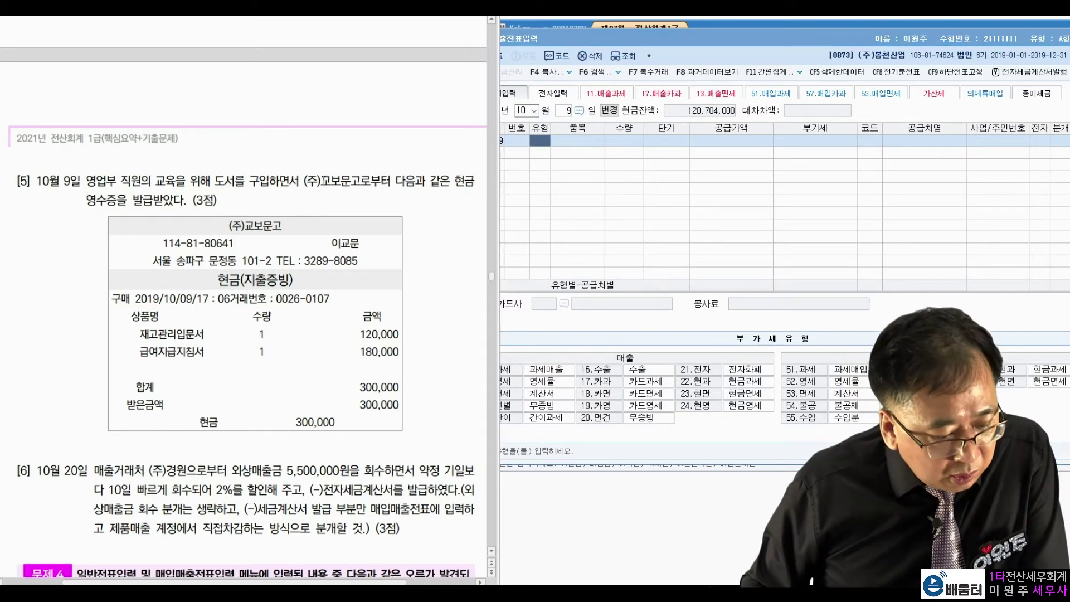
drag(215, 181, 301, 182)
click(317, 166)
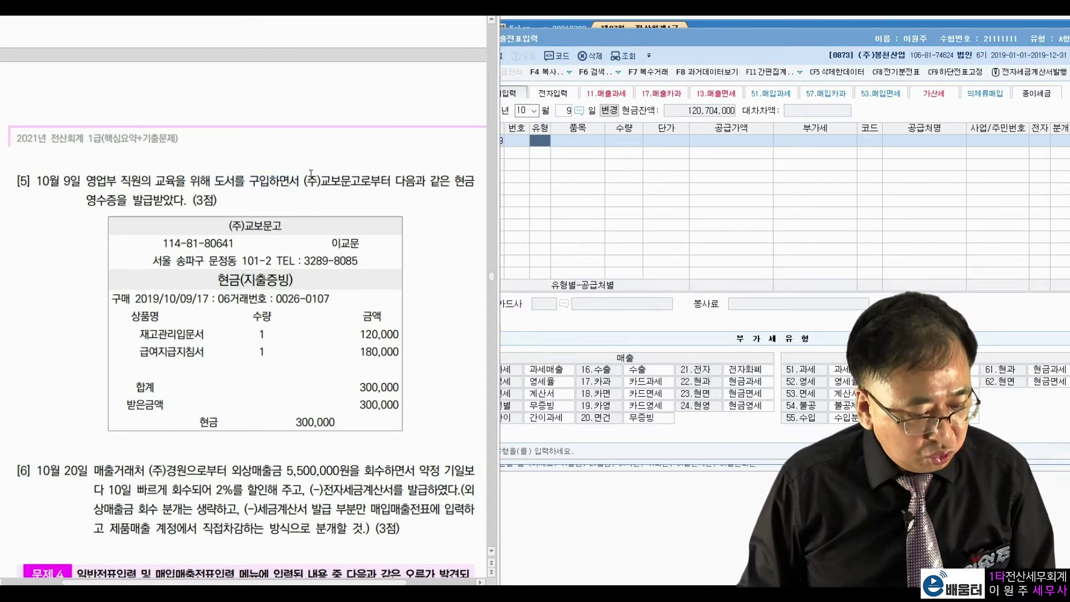
drag(321, 181, 363, 183)
click(433, 189)
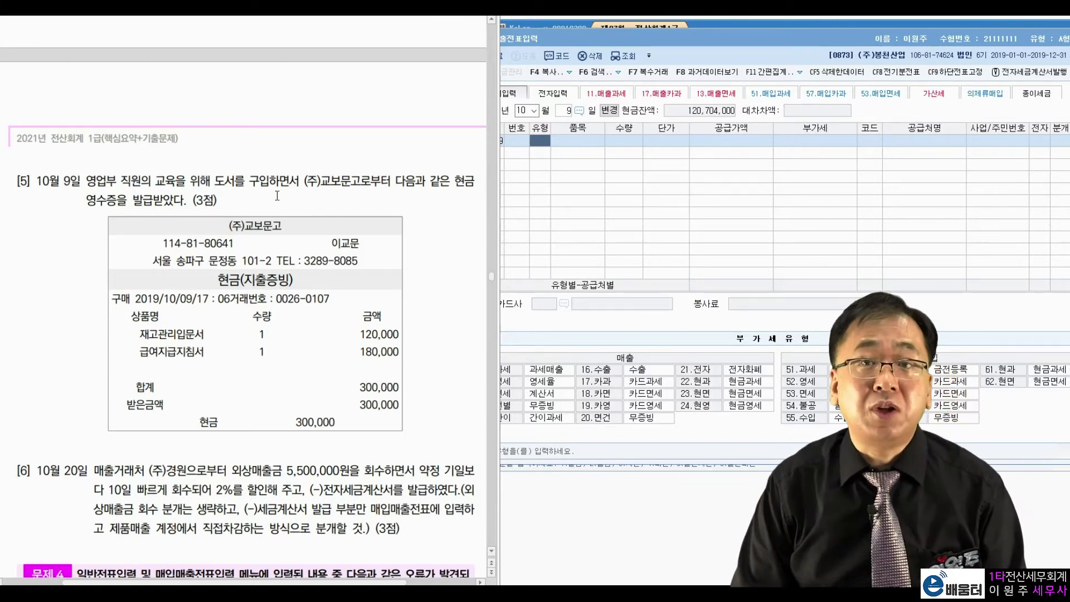
click(550, 159)
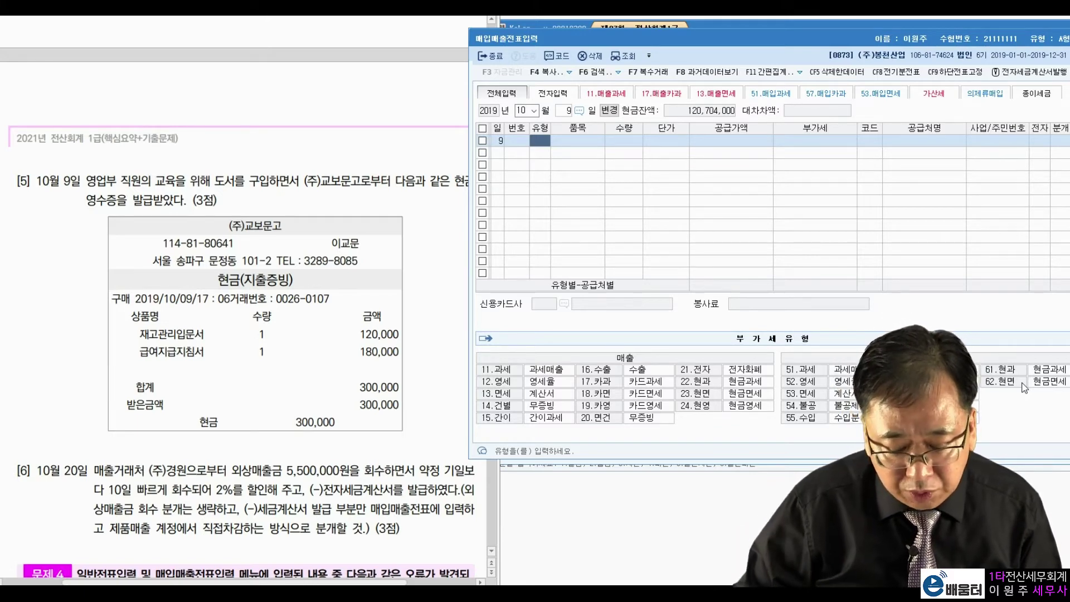
Step: Enter a type 62 현면 purchase of 300,000 from supplier (주)교보문고
text(62)
key(Return)
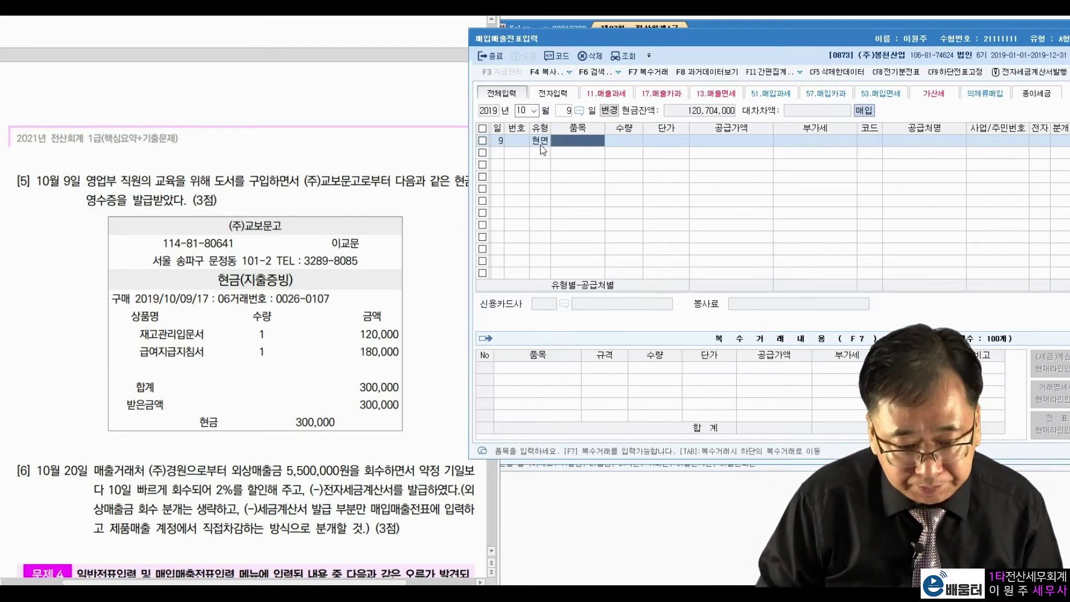
key(Return)
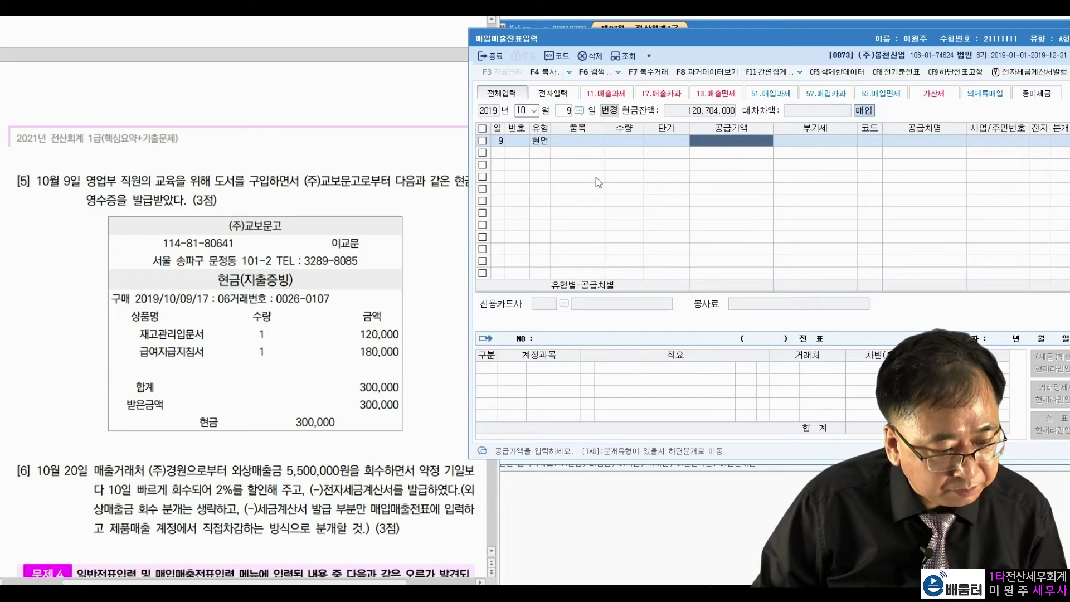
text(3000000)
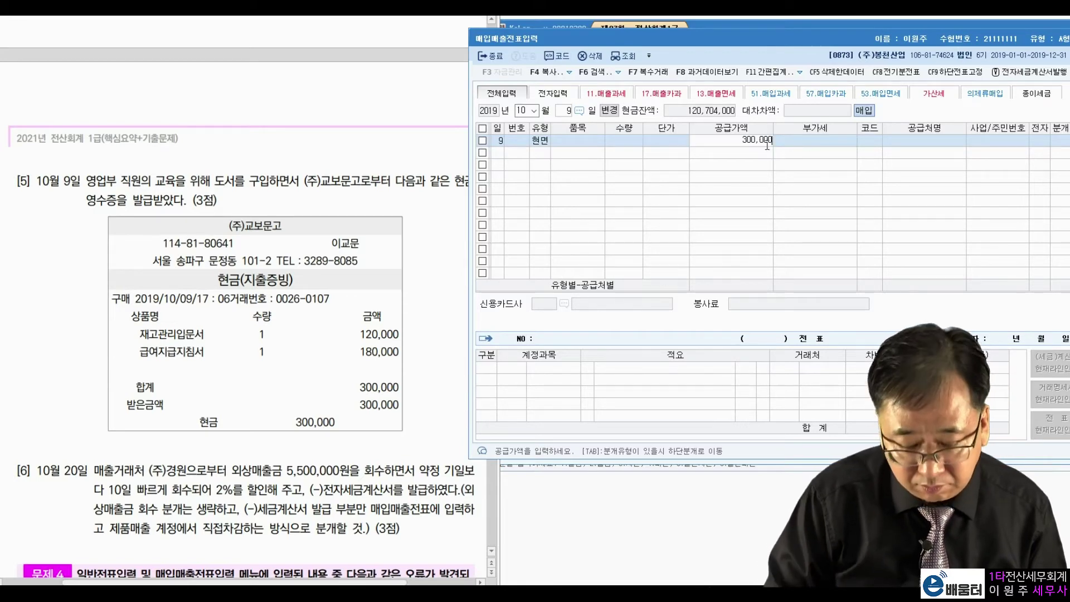
key(Return)
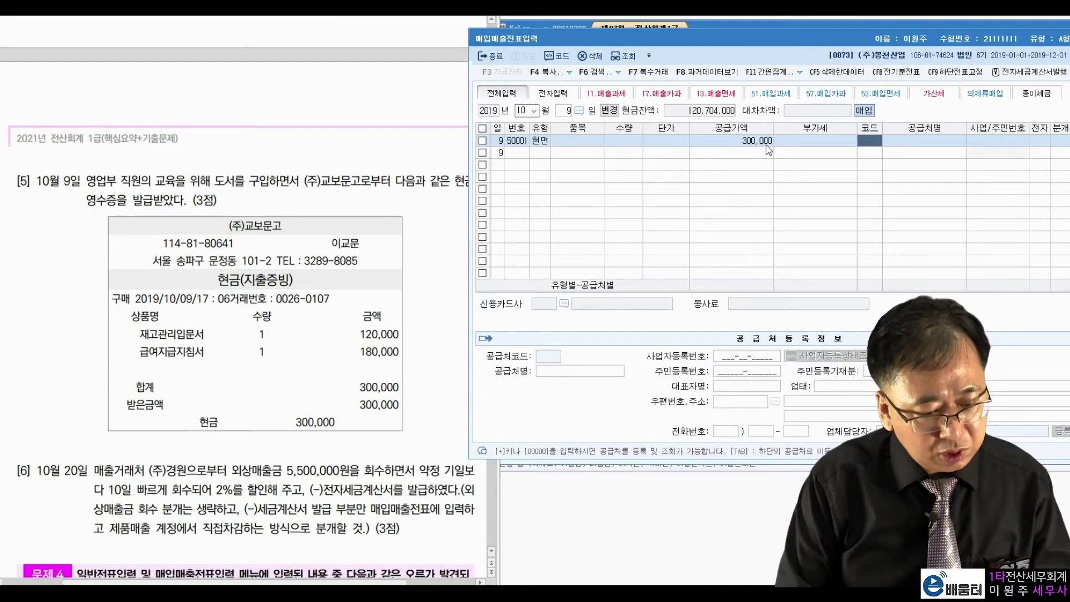
text(교보)
key(Return)
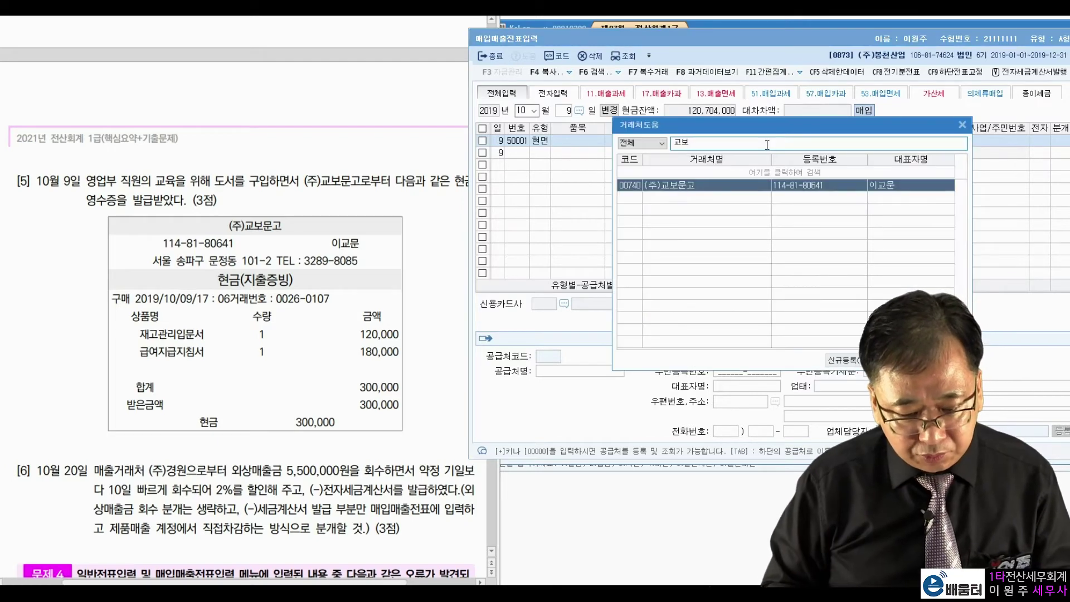
key(Return)
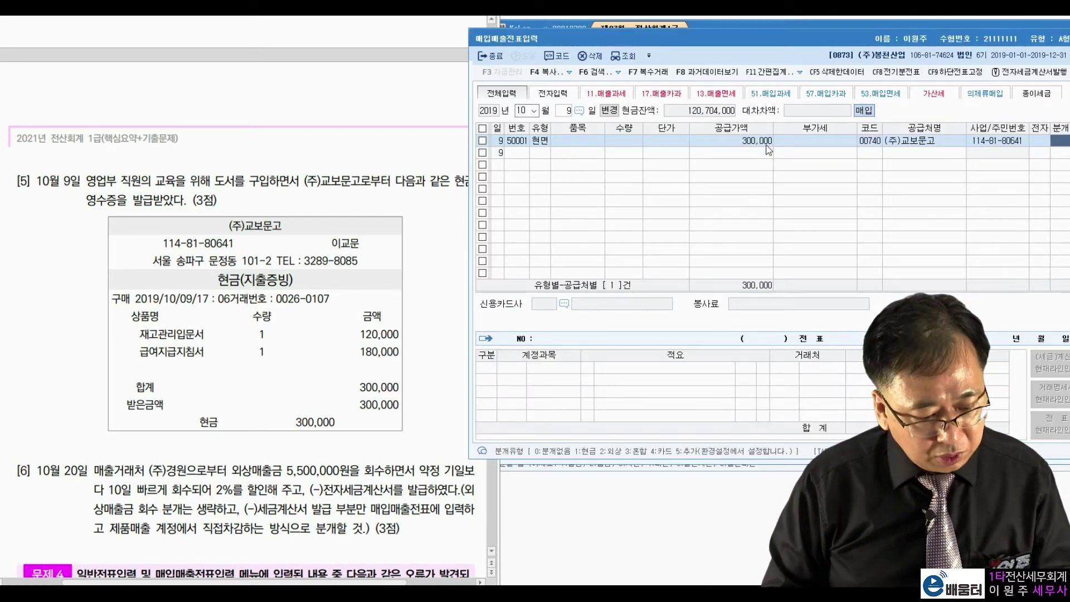
Step: Set the journal to 1 (cash) and the expense account to 0826 도서인쇄비
text(1)
key(Return)
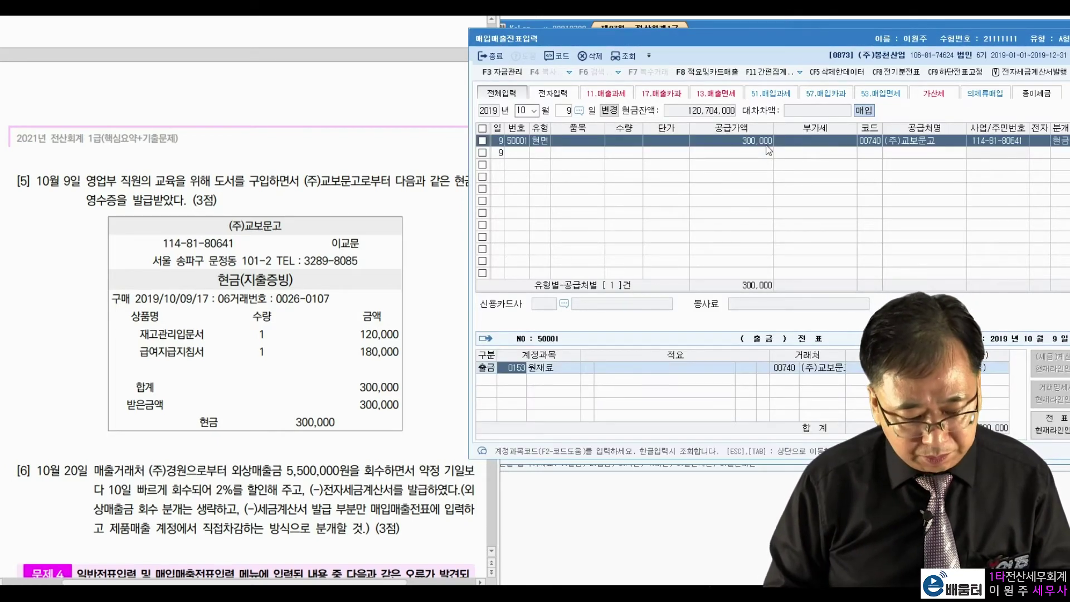
text(도서인)
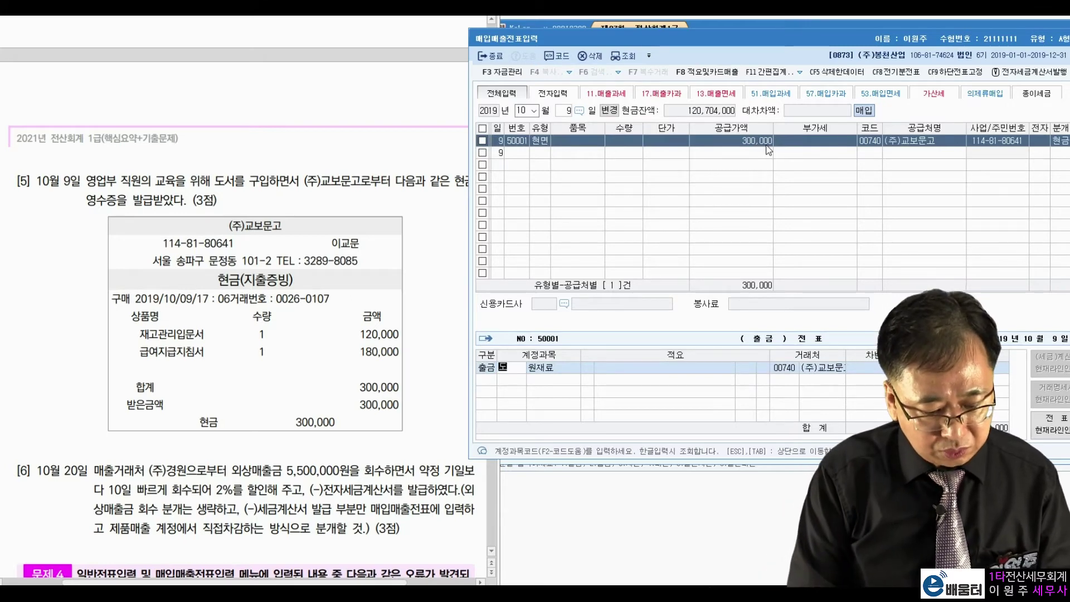
key(Return)
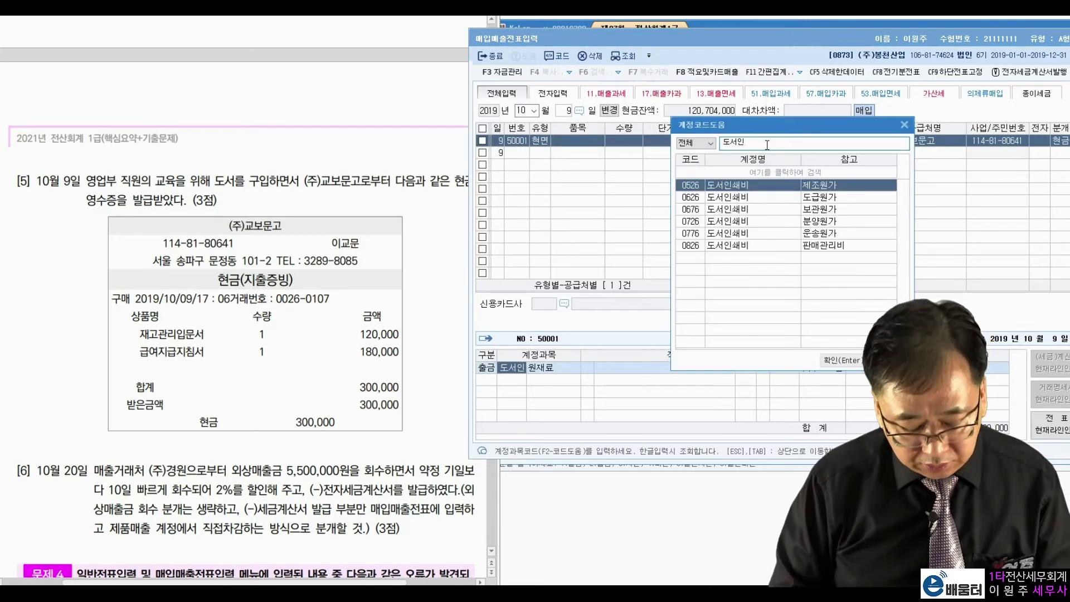
key(Down)
key(Down)
key(Down)
key(Down)
key(Down)
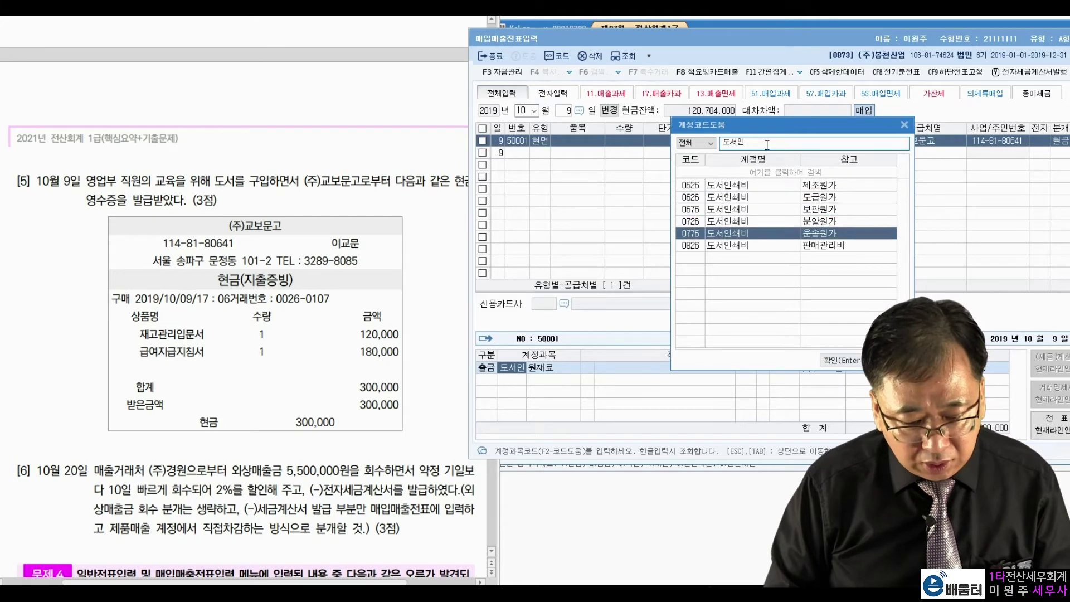
key(Return)
key(Return)
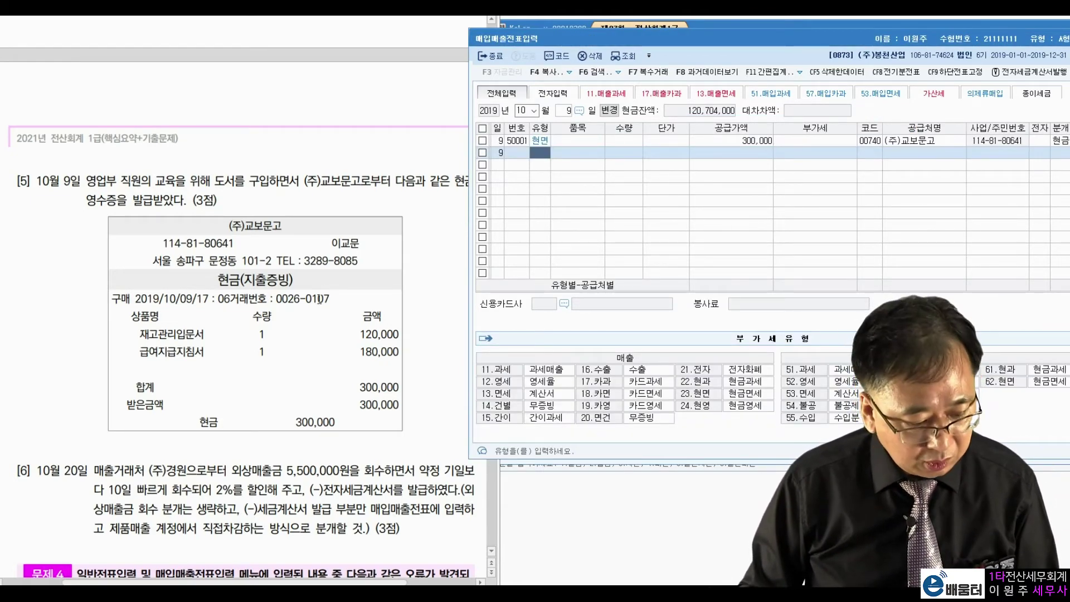
Step: Scroll the exam PDF onward and move the voucher date to October 20
click(416, 217)
scroll(373, 216, down, 4)
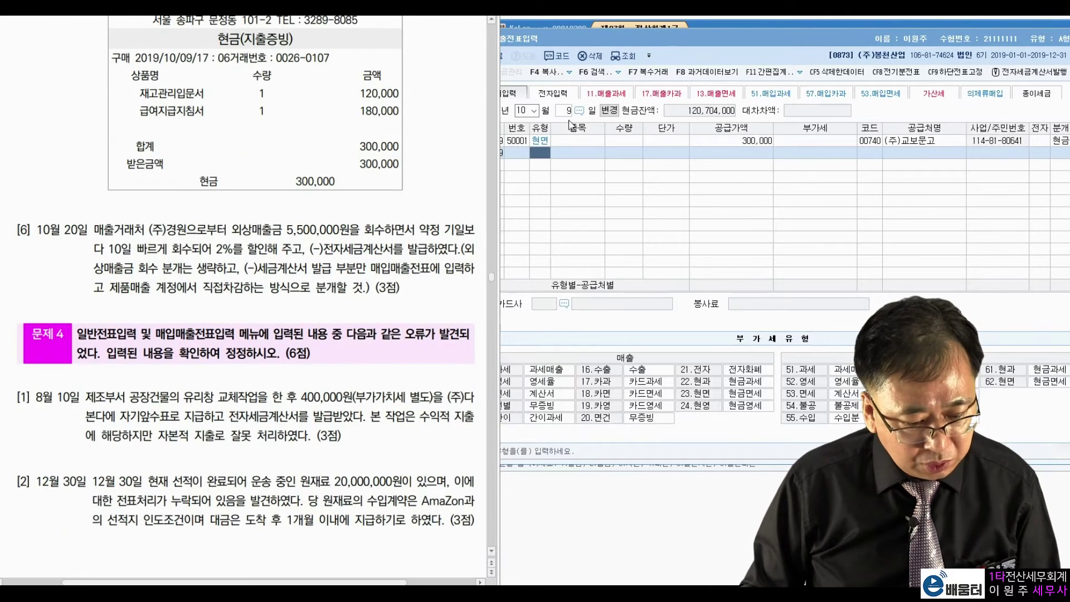
click(572, 122)
text(20)
key(Return)
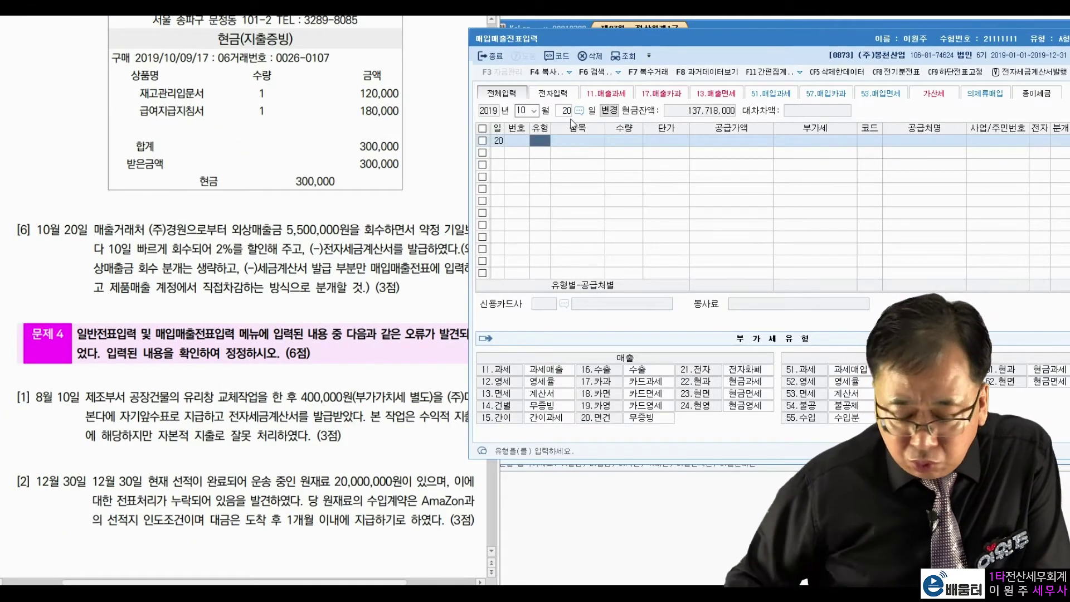
click(176, 237)
drag(229, 231, 344, 231)
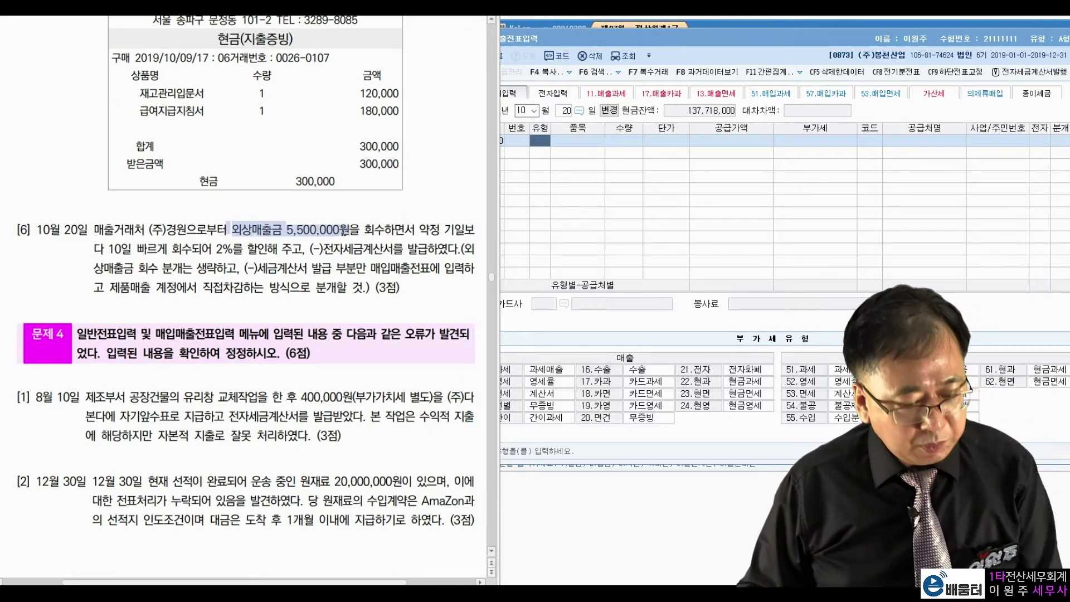
click(449, 223)
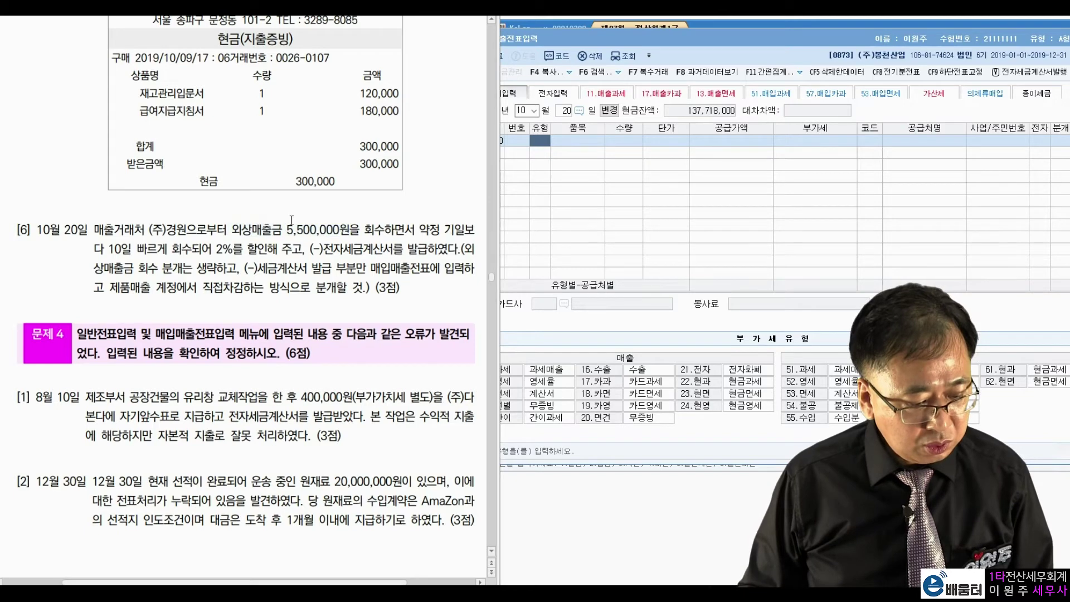
drag(109, 250, 278, 249)
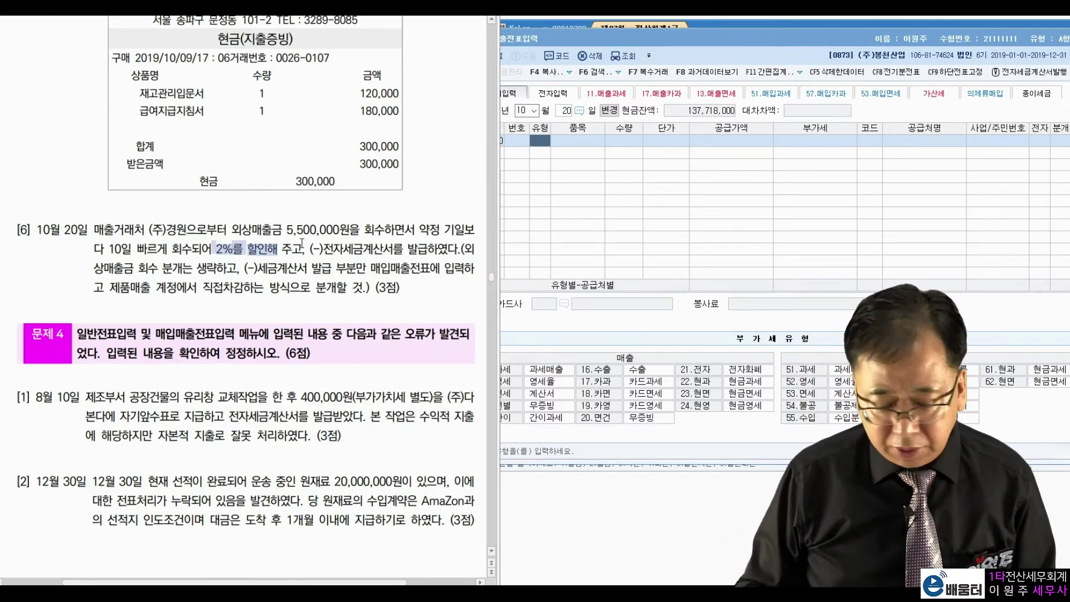
drag(310, 250, 403, 250)
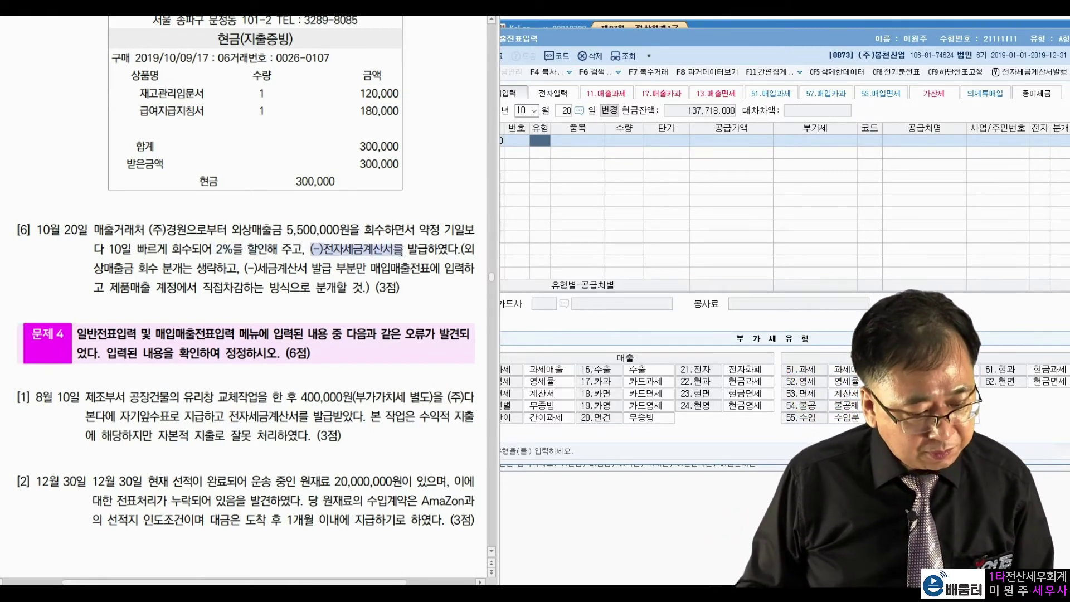
click(396, 275)
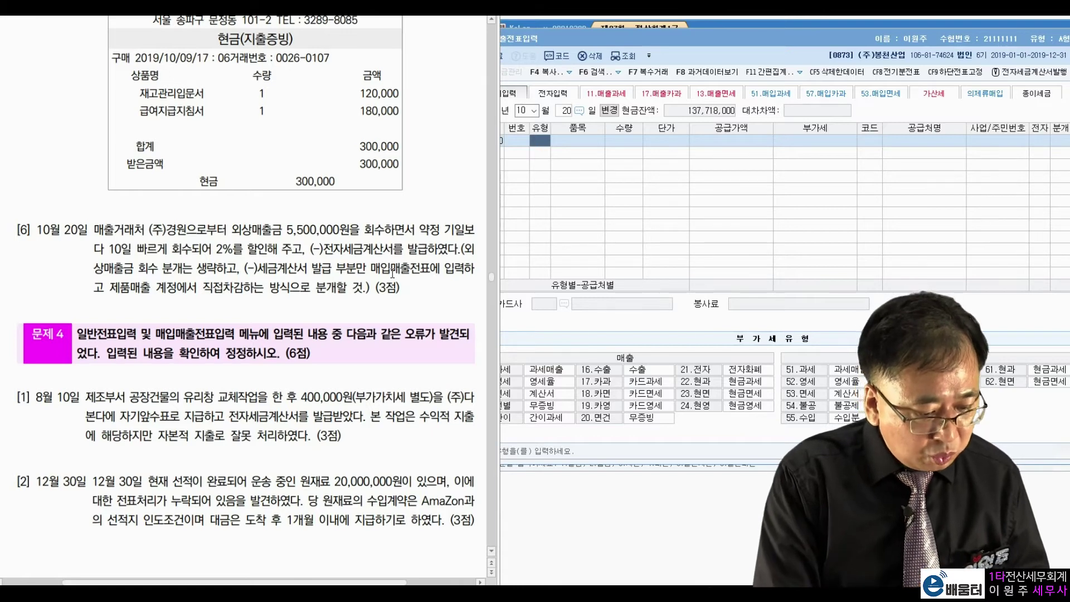
drag(232, 230, 350, 231)
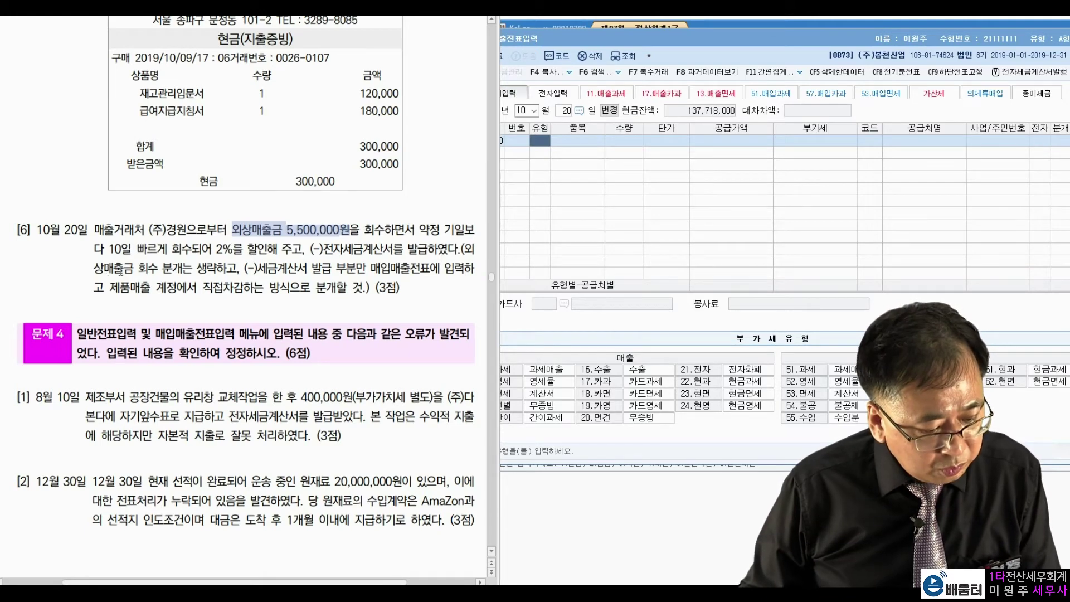
drag(247, 273, 431, 270)
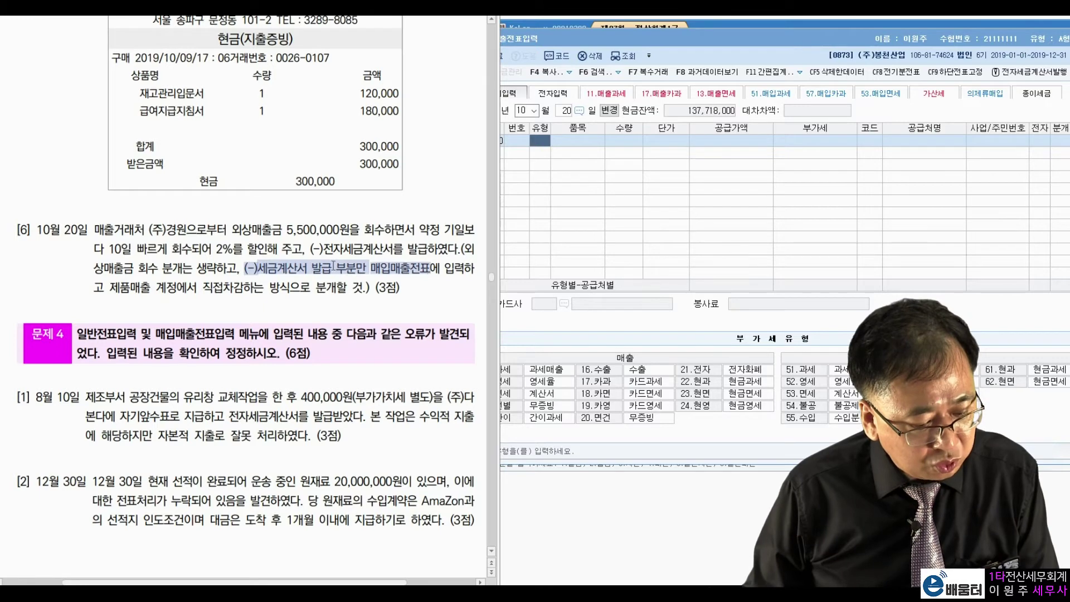
click(164, 281)
drag(113, 288, 254, 287)
click(262, 286)
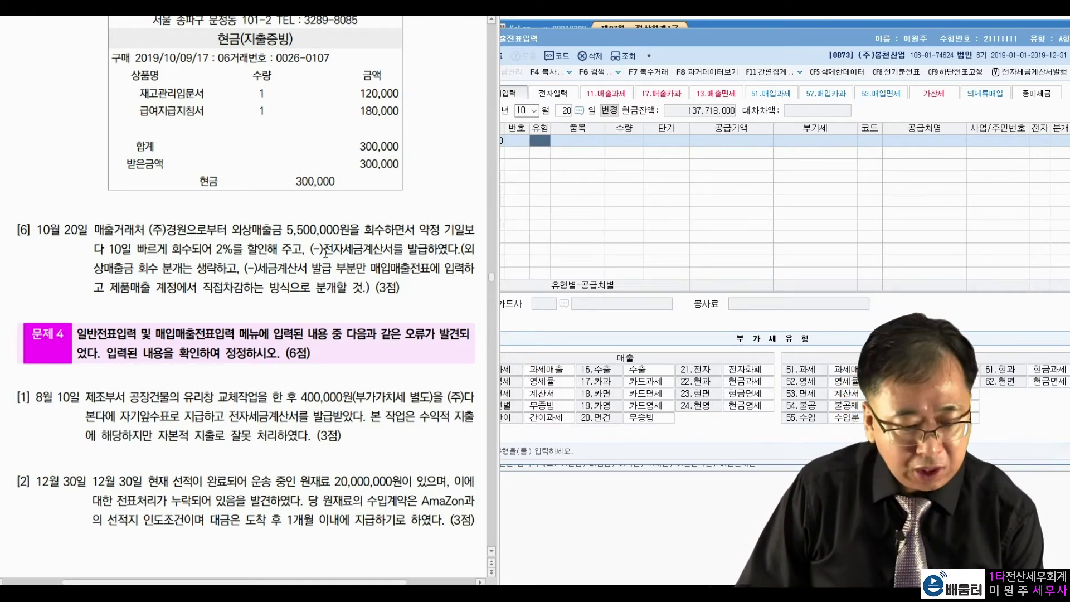
click(562, 375)
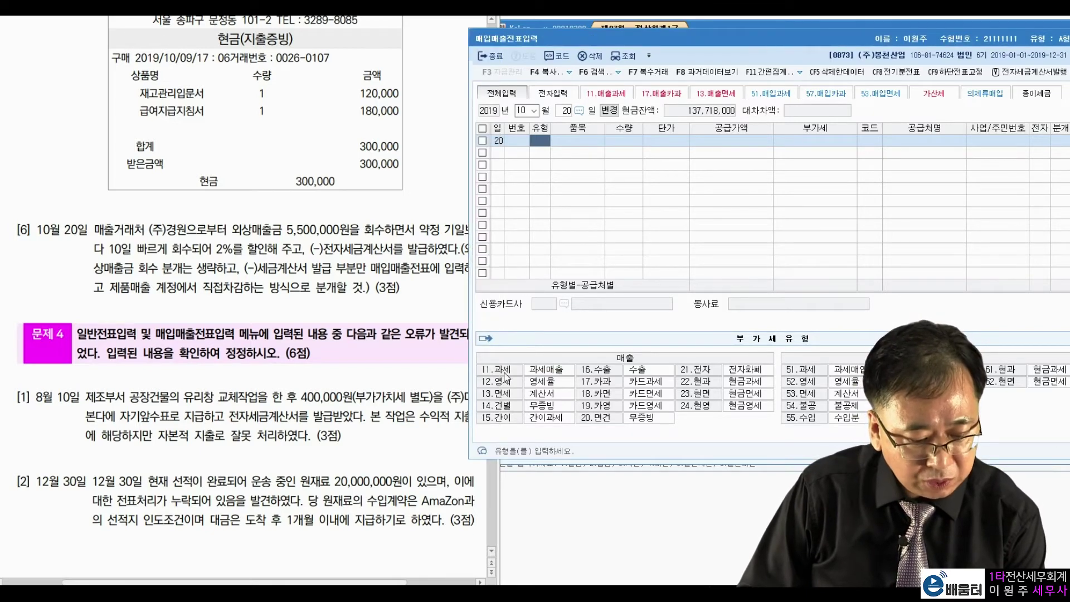
Step: Enter a type 11 taxable sale of -100,000 supply and -10,000 VAT to (주)경원
text(11)
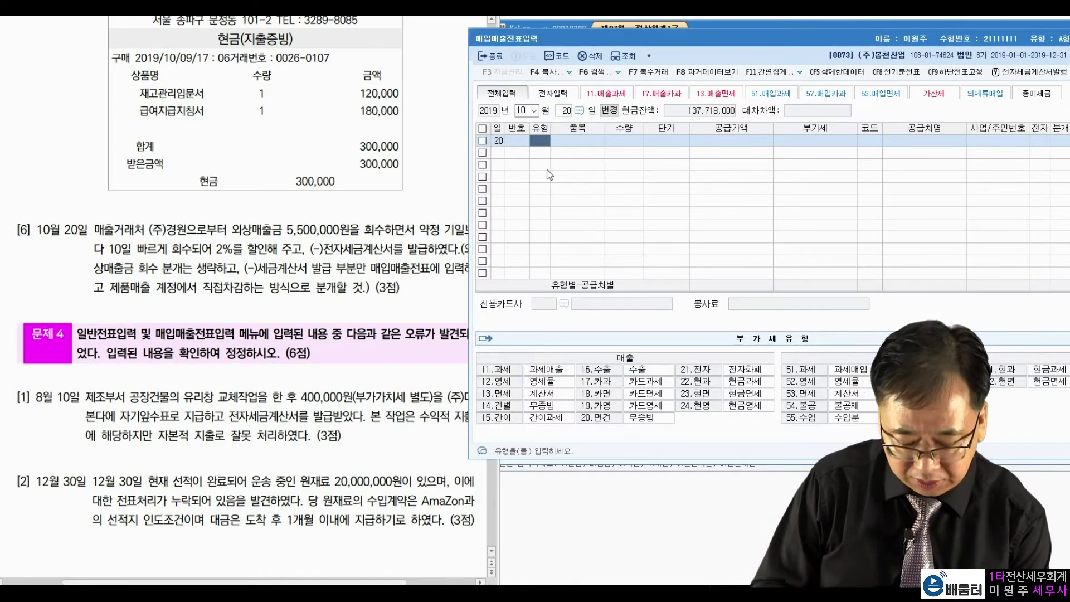
key(Return)
key(Return)
key(Return)
key(Return)
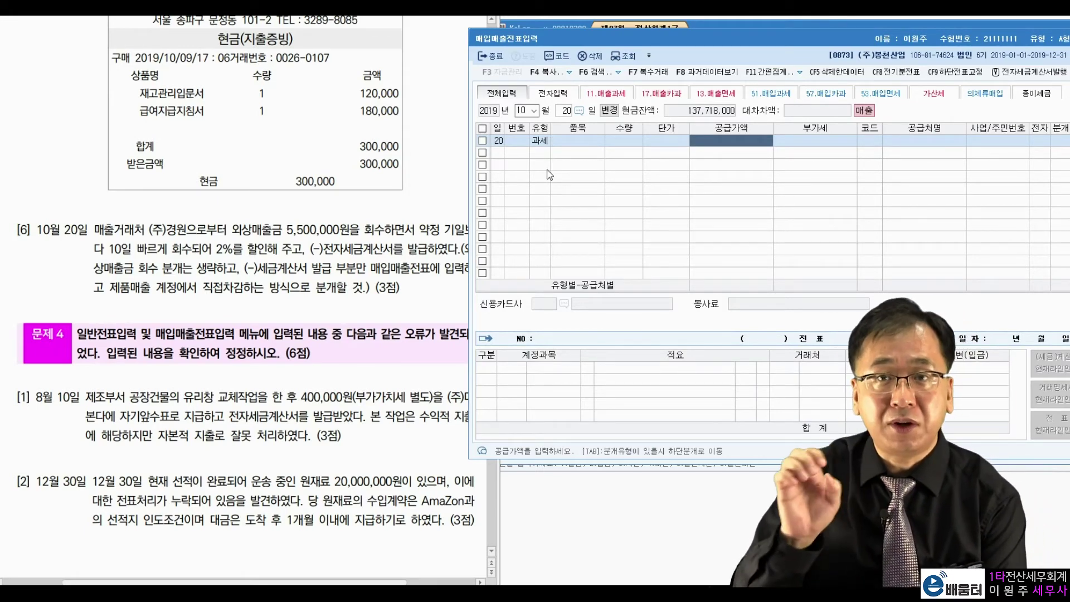
text(-)
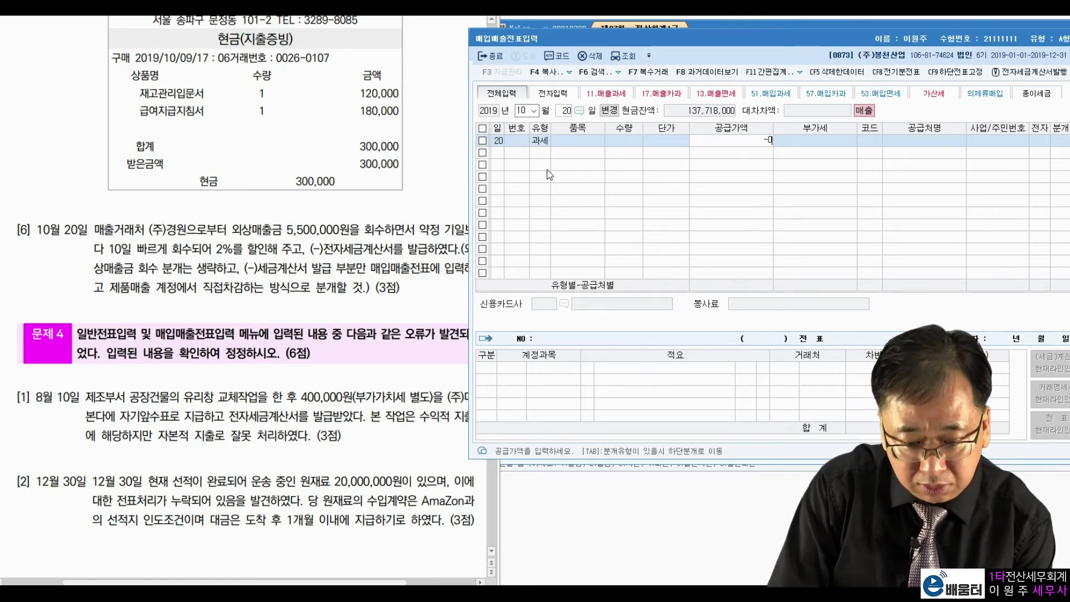
text(100,000)
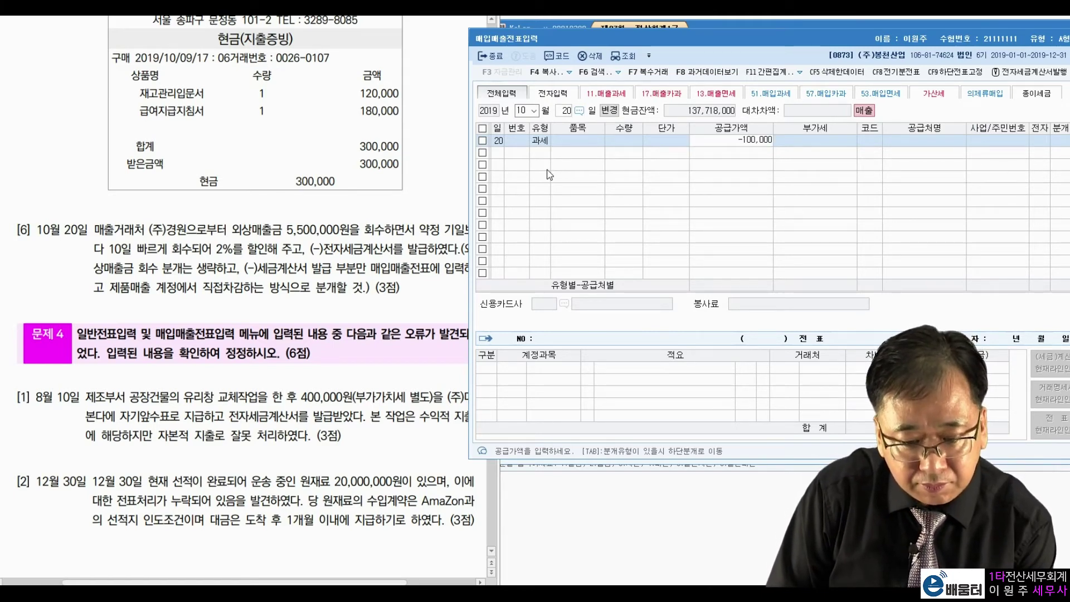
key(Return)
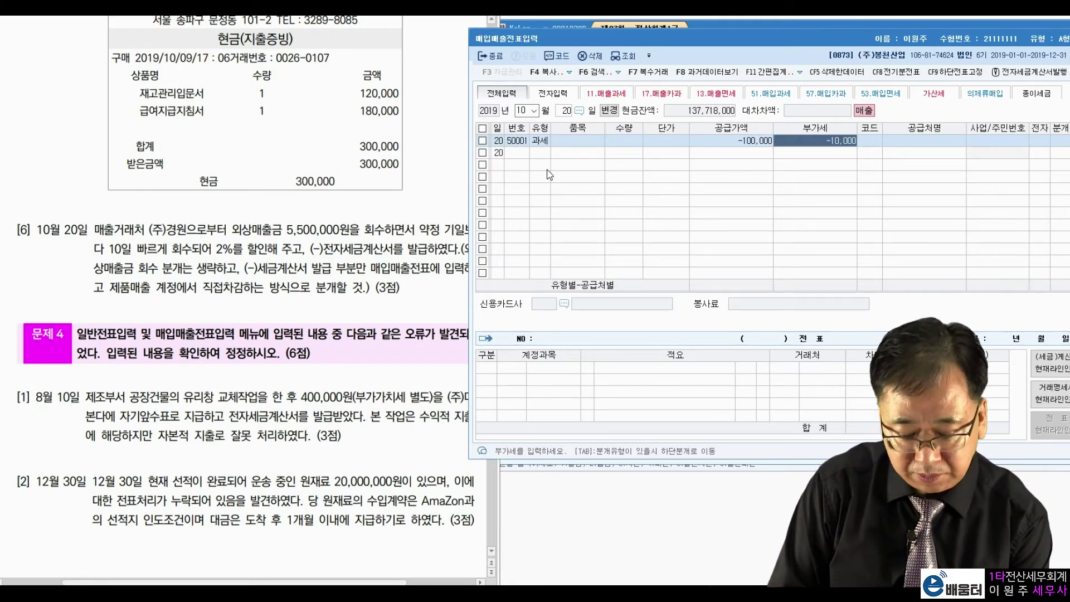
key(Return)
text(경원)
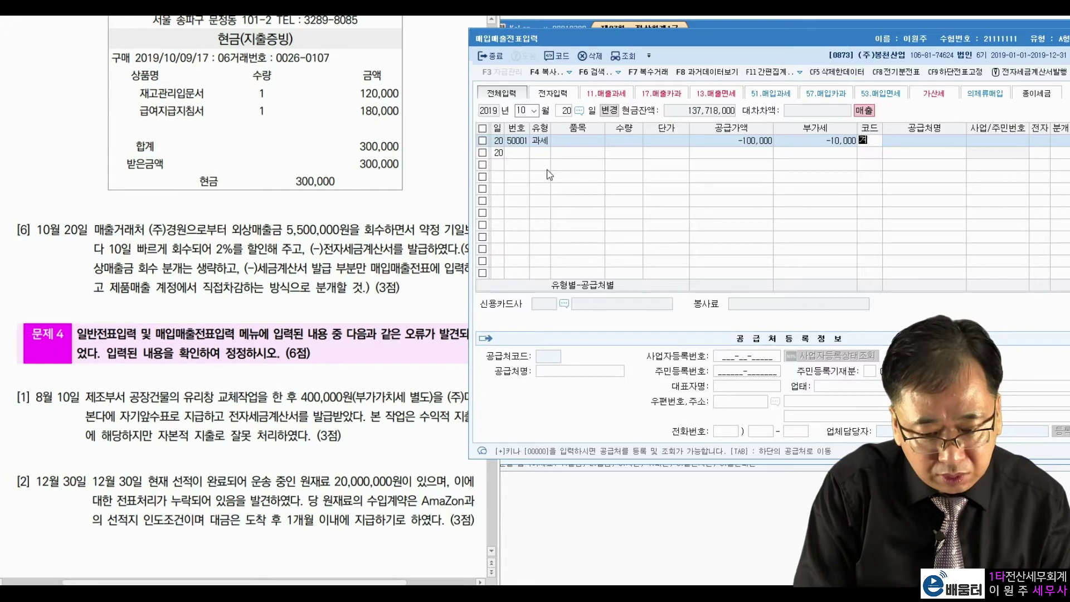
key(Return)
key(Return)
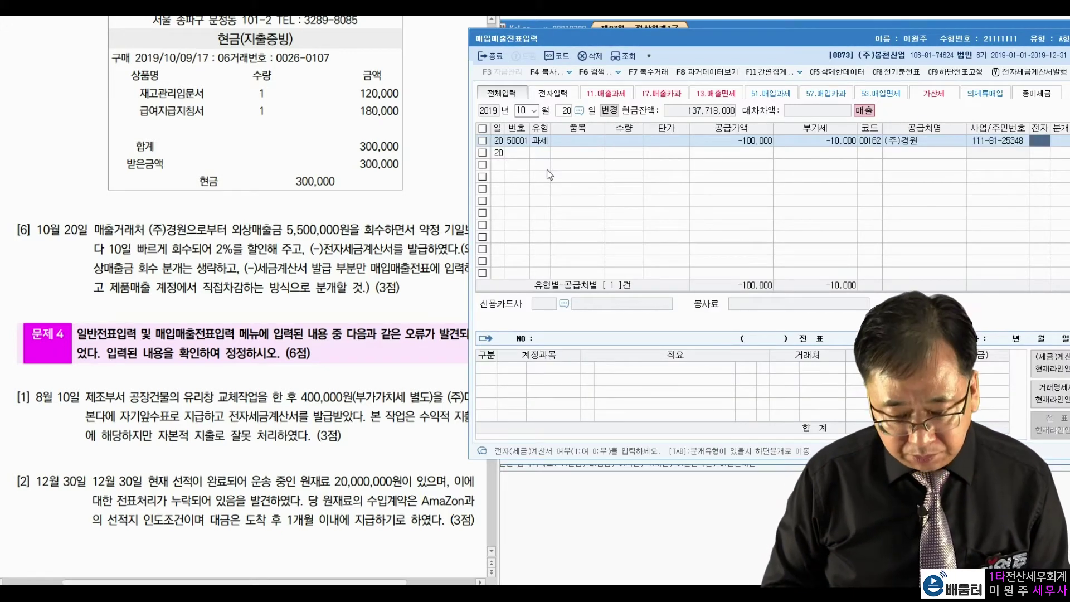
Step: Mark the invoice as electronic (1) with a mixed (3) journal
text(1)
key(Return)
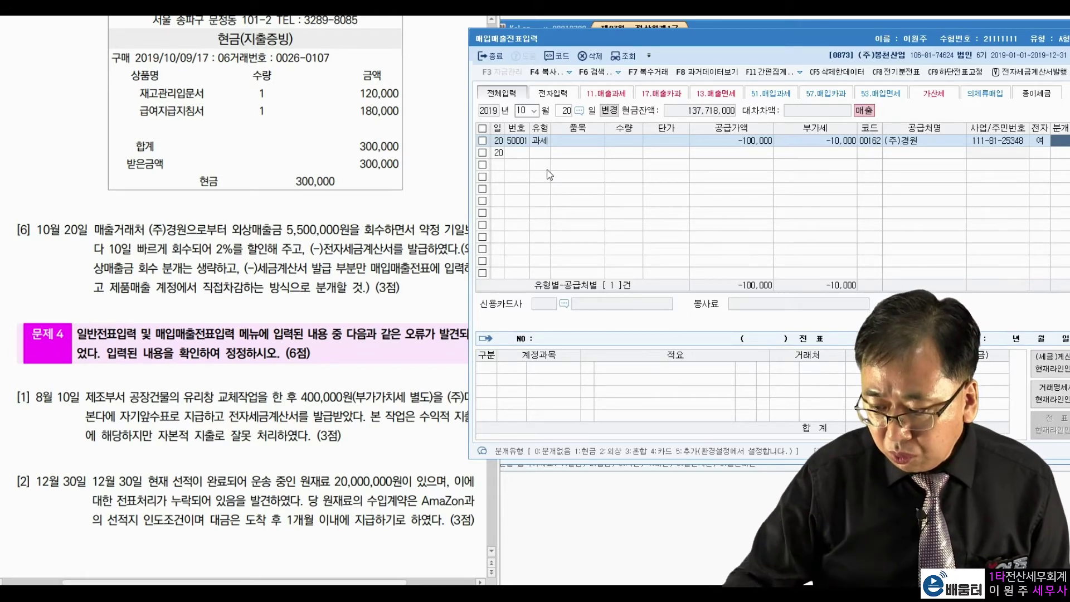
text(3)
key(Return)
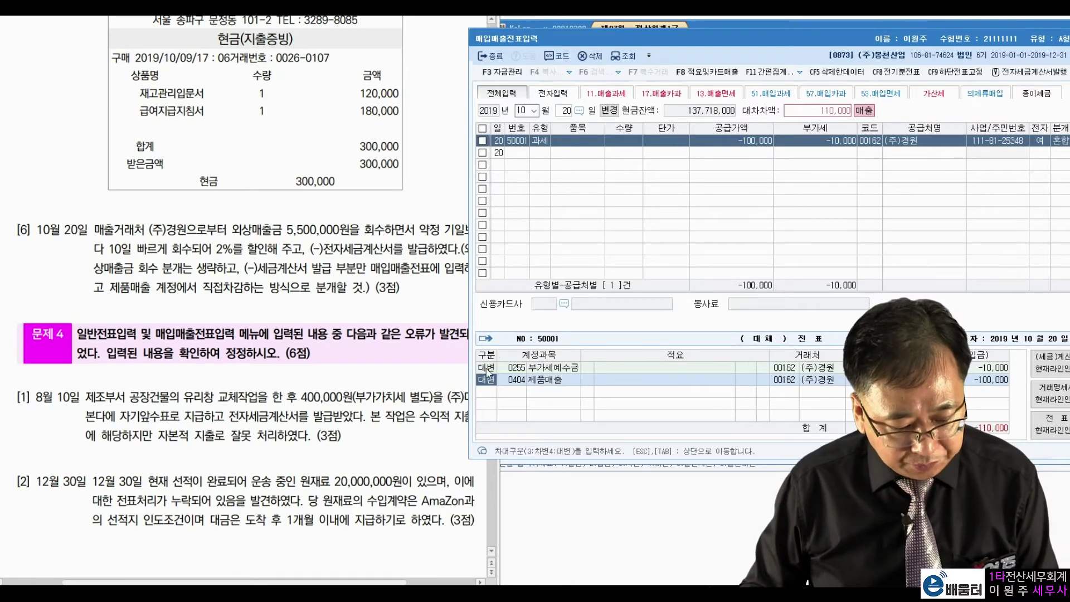
Step: Add a debit line 0108 외상매출금 for (주)경원, balancing the voucher at -110,000
click(513, 368)
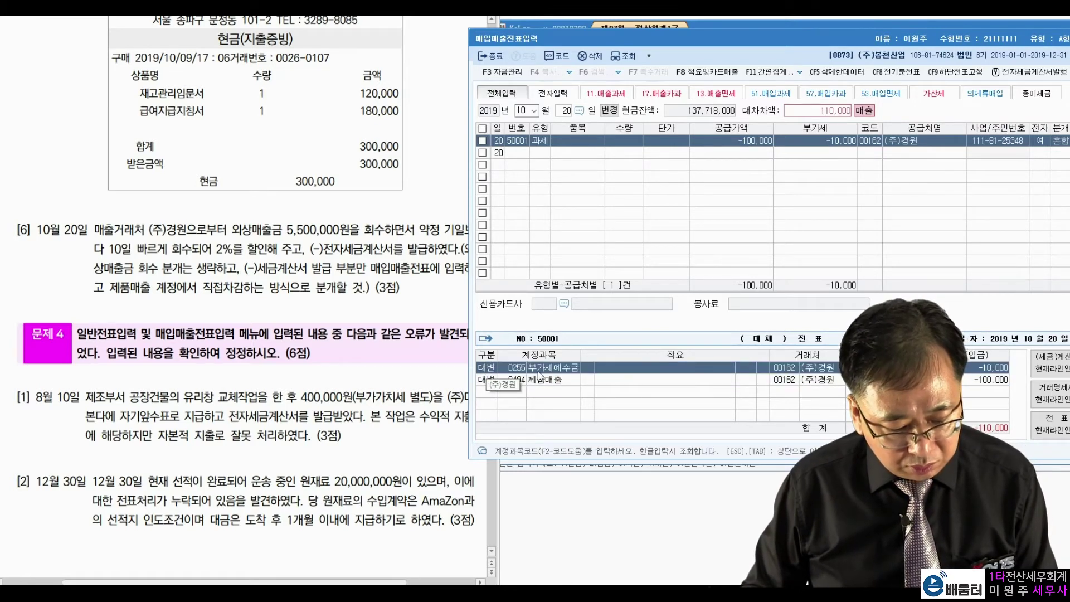
click(492, 381)
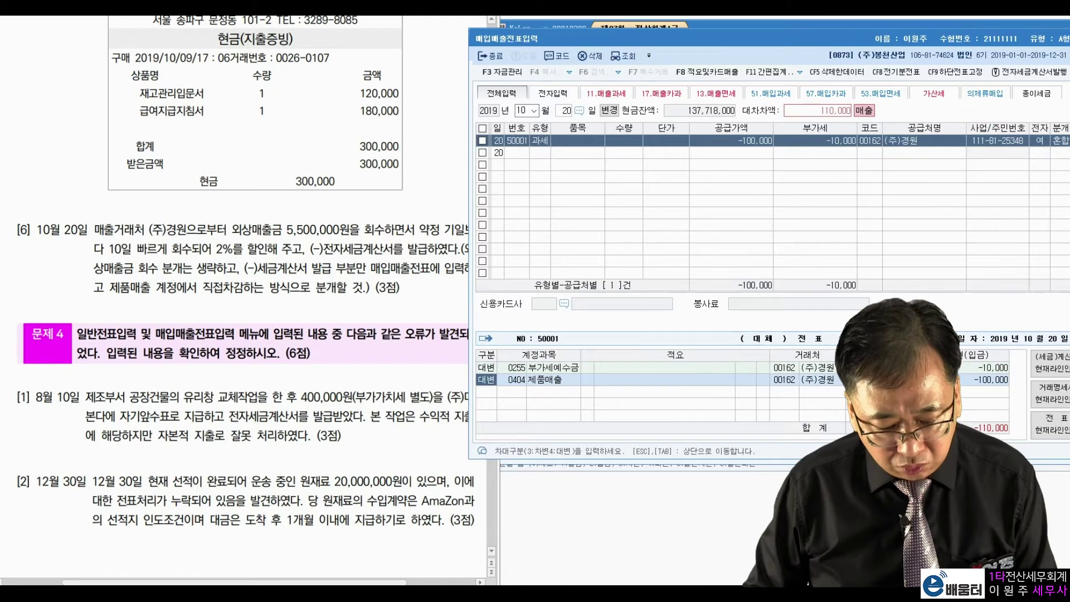
click(952, 381)
key(Return)
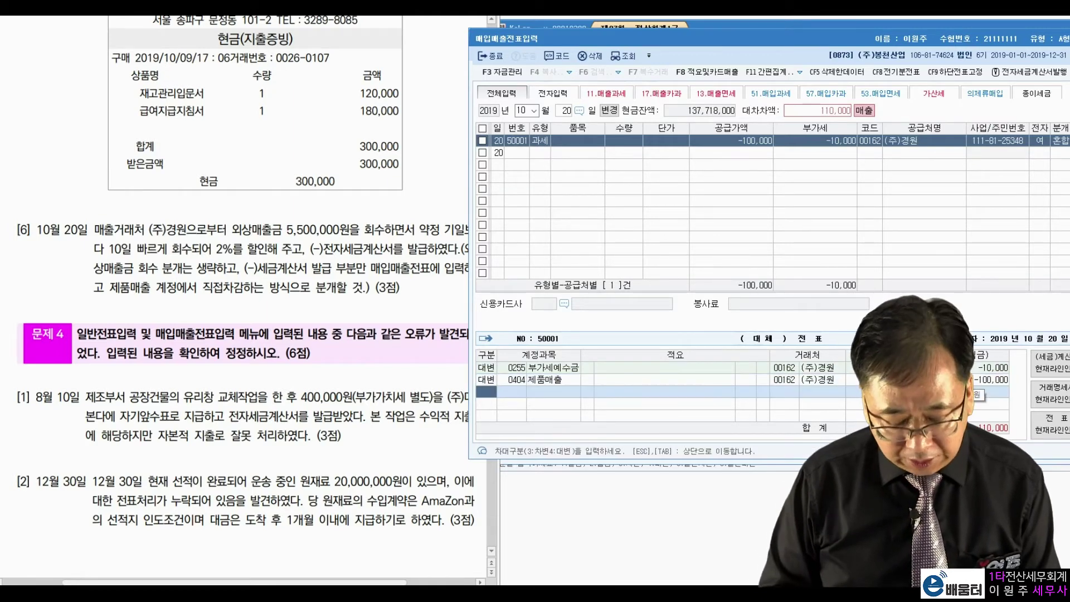
key(3)
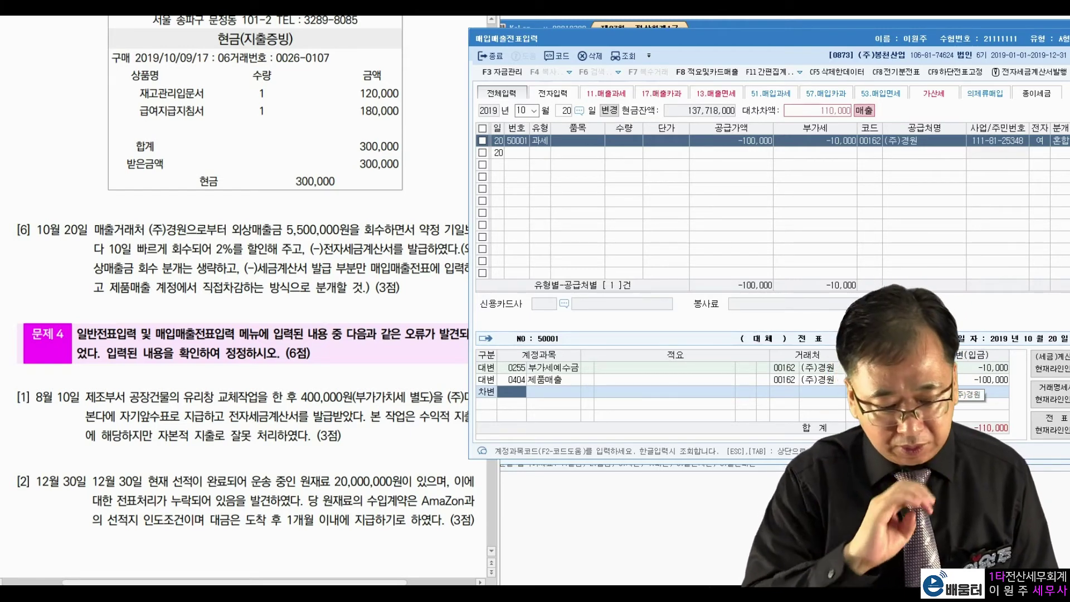
text(108)
key(Return)
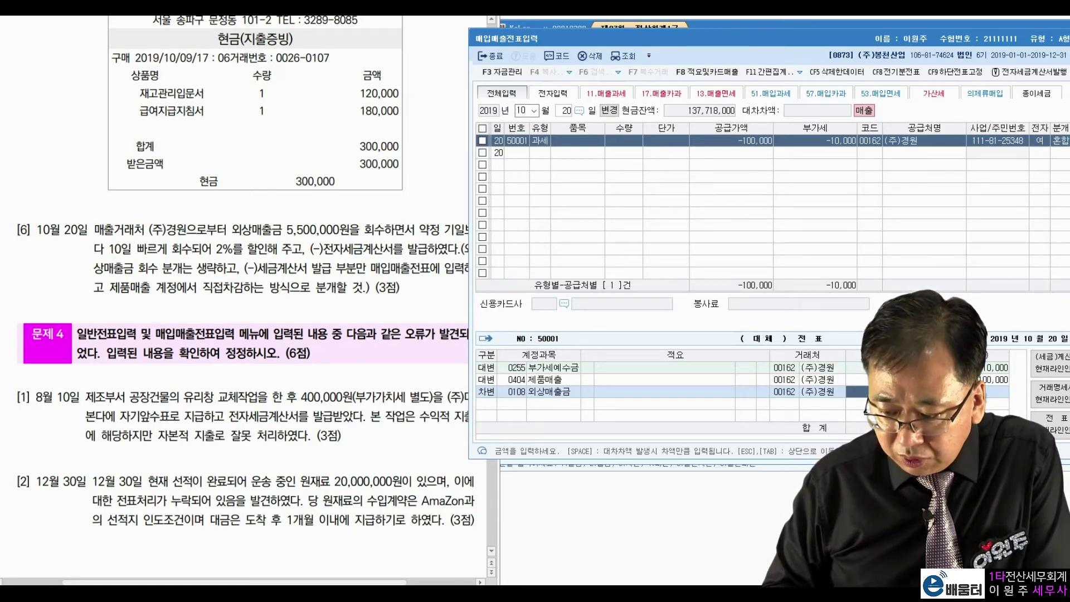
key(Up)
key(Up)
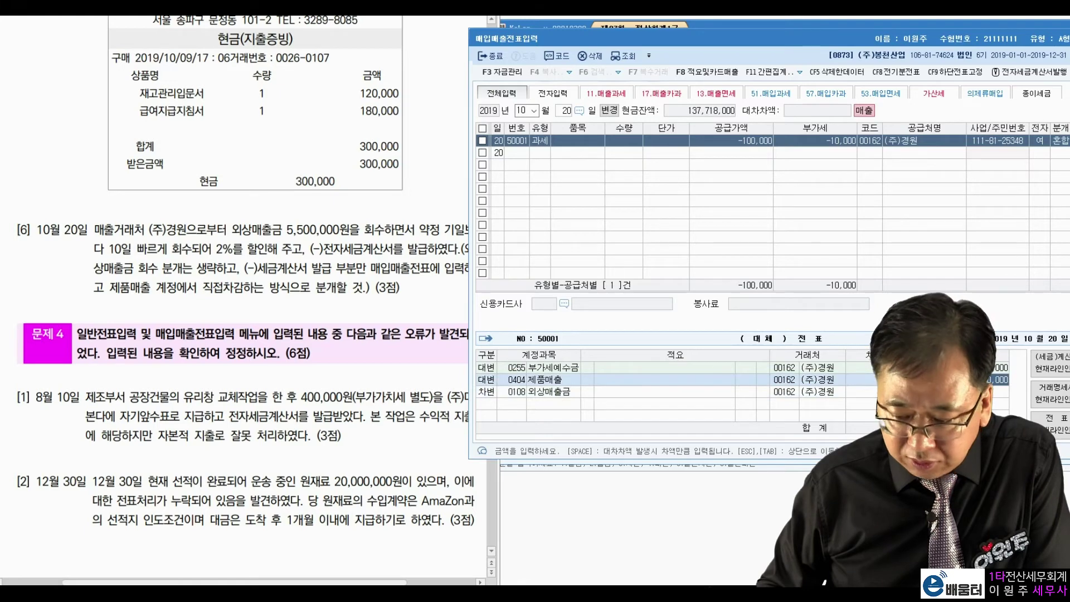
click(886, 392)
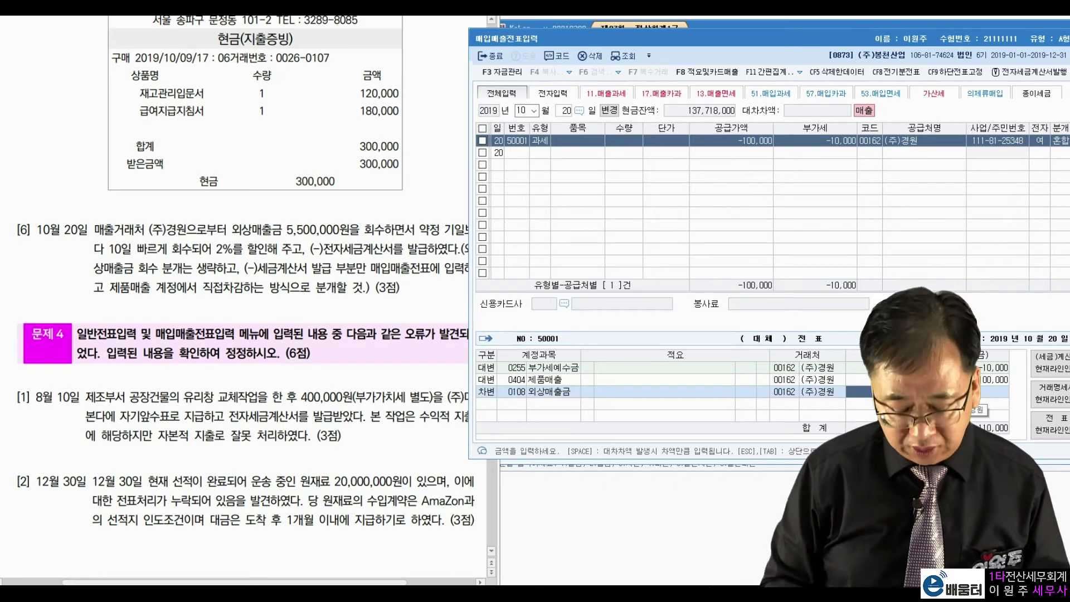
key(Return)
click(308, 281)
scroll(307, 280, down, 3)
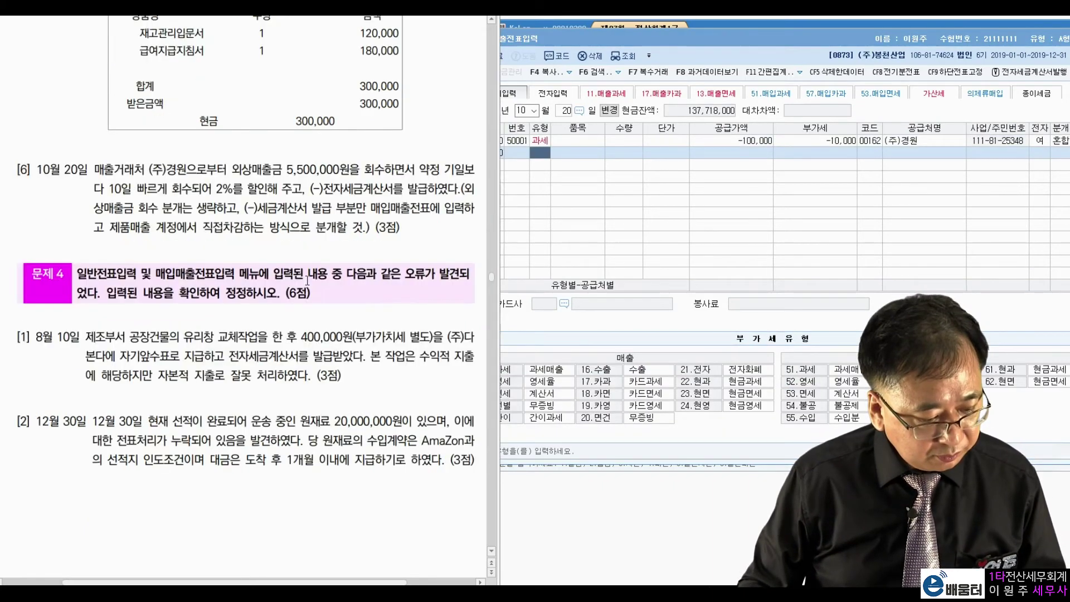
scroll(307, 280, down, 1)
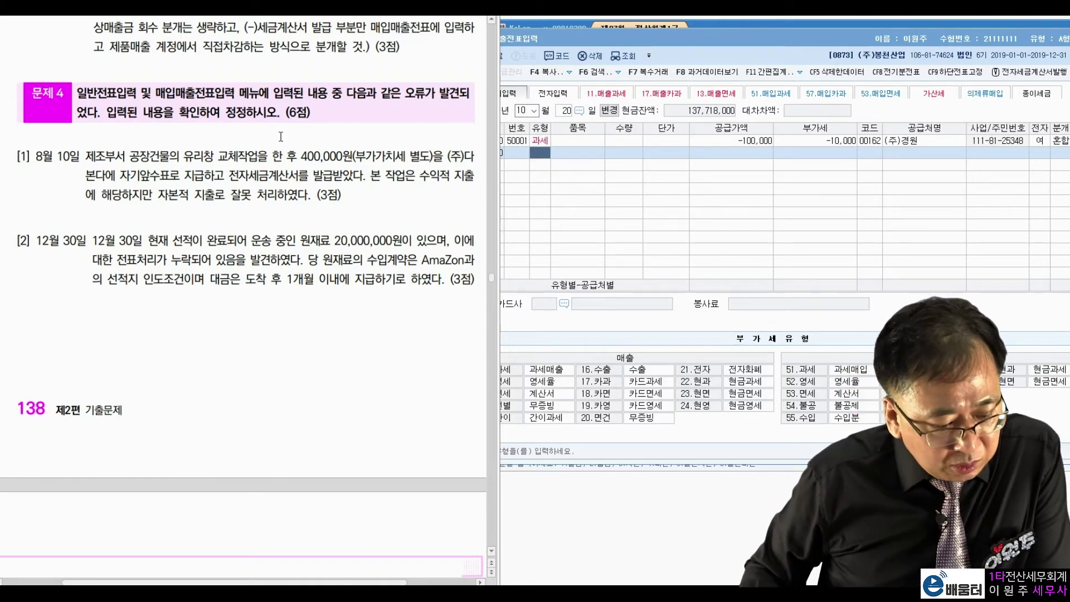
drag(86, 156, 160, 156)
click(297, 160)
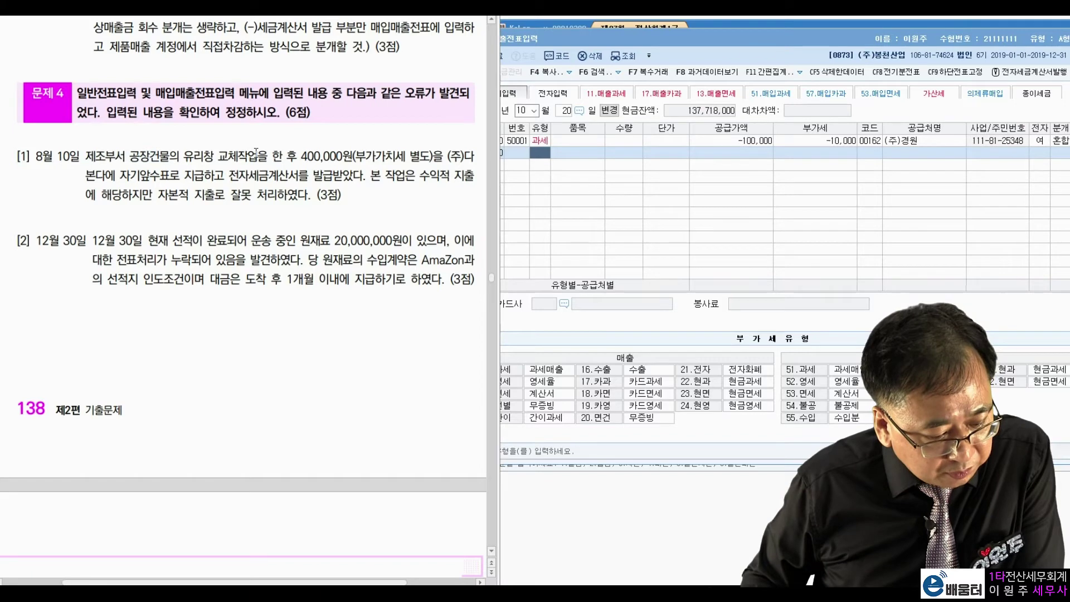
drag(298, 160, 344, 159)
click(352, 158)
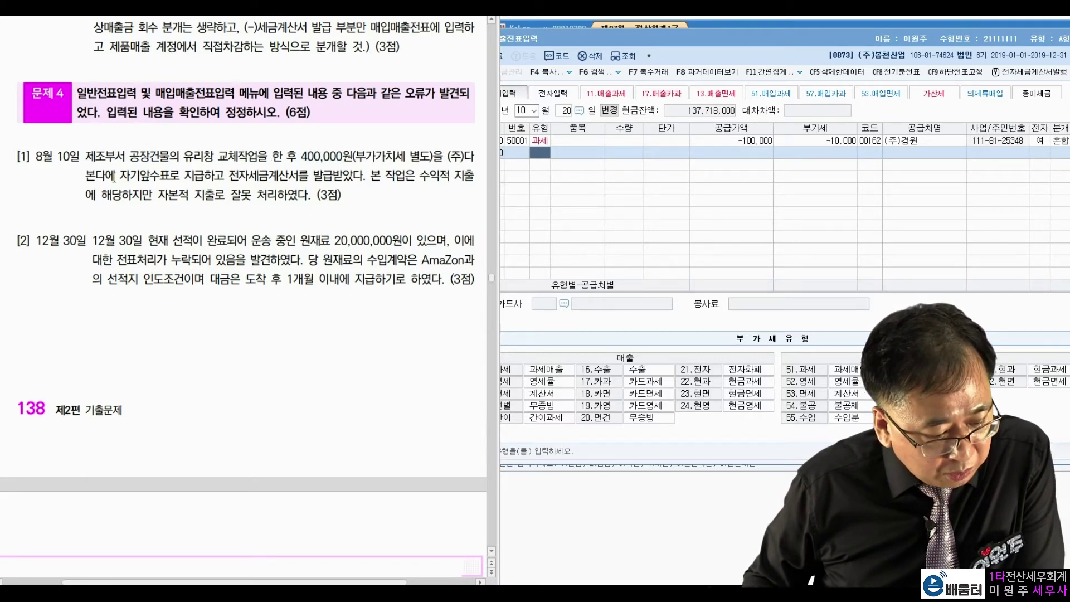
drag(121, 176, 169, 173)
click(209, 170)
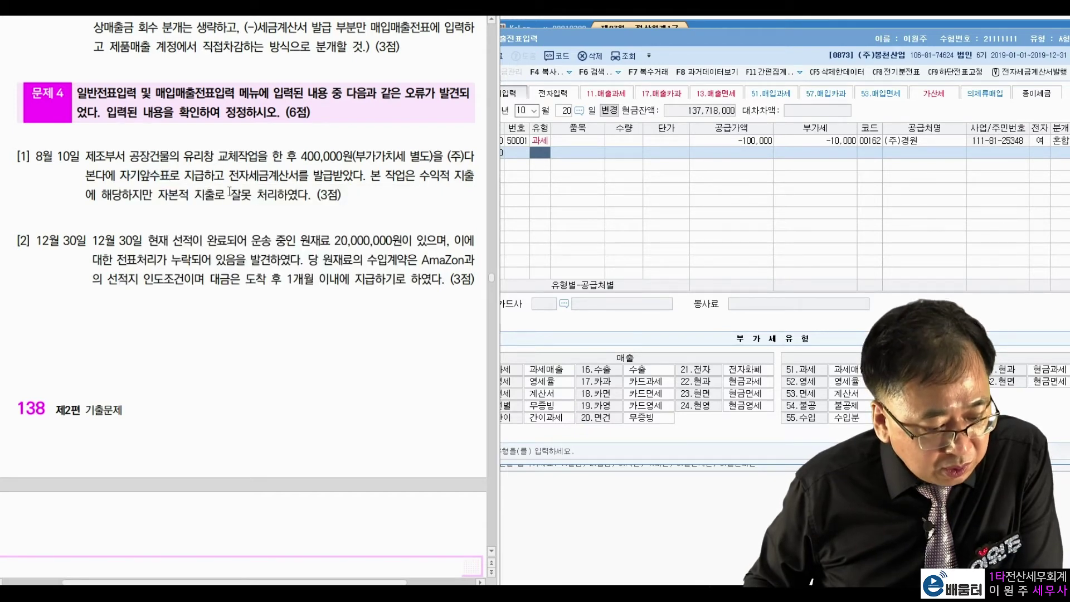
drag(229, 176, 341, 176)
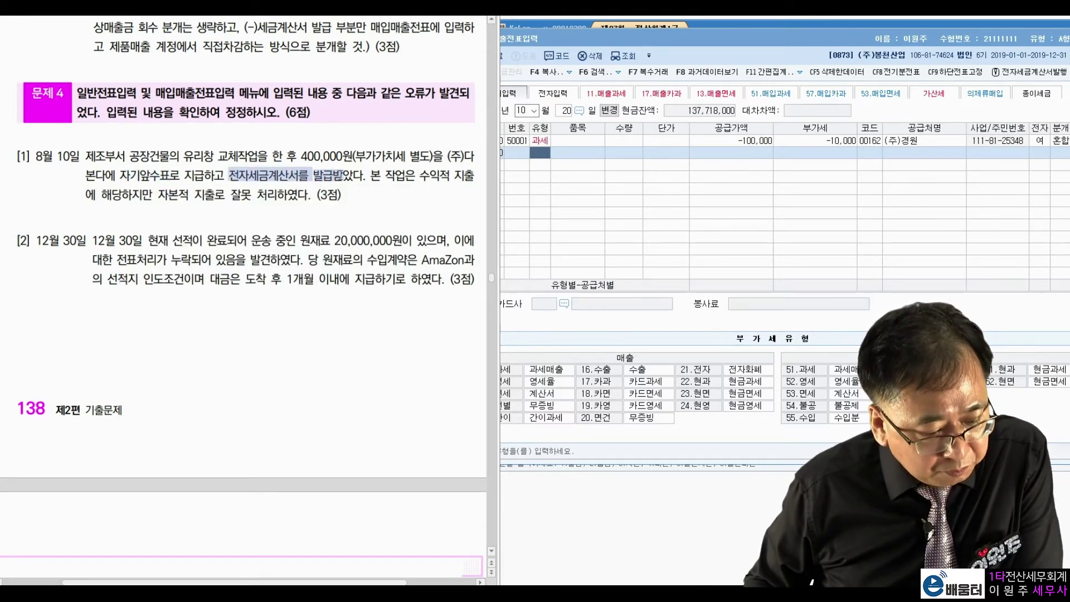
click(332, 207)
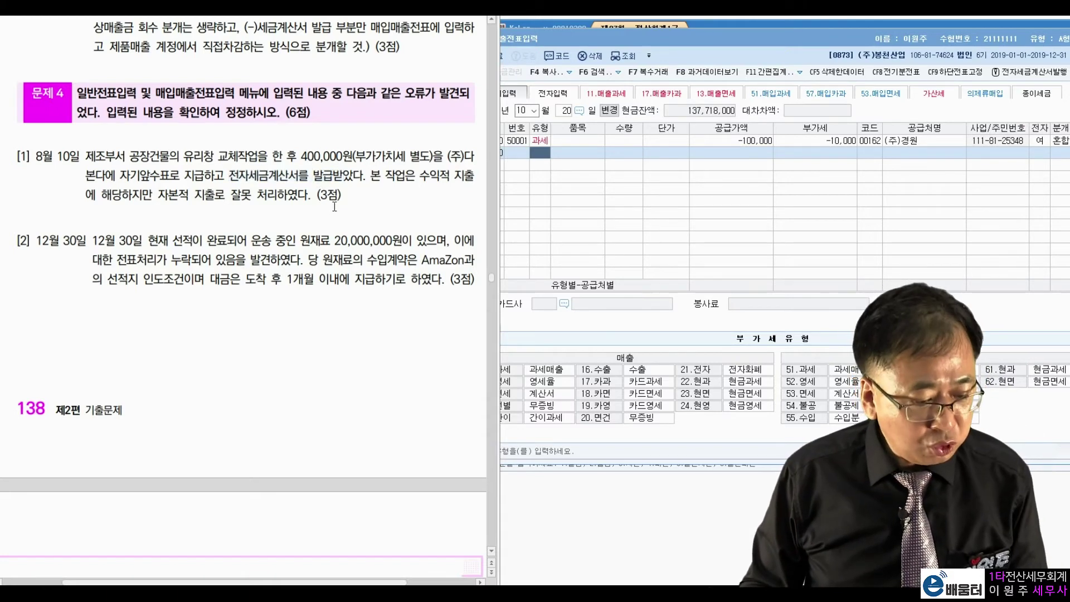
click(732, 40)
Step: Load the August 10 vouchers and open the (주)다본다 glass-replacement entry
click(527, 111)
text(08)
key(Return)
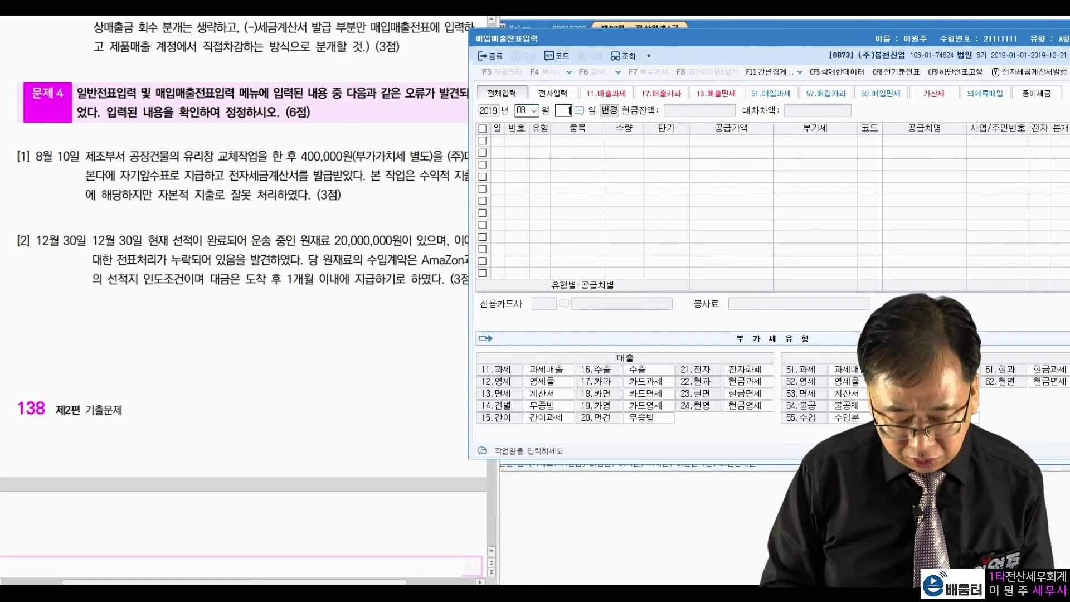
text(10)
key(Return)
click(911, 142)
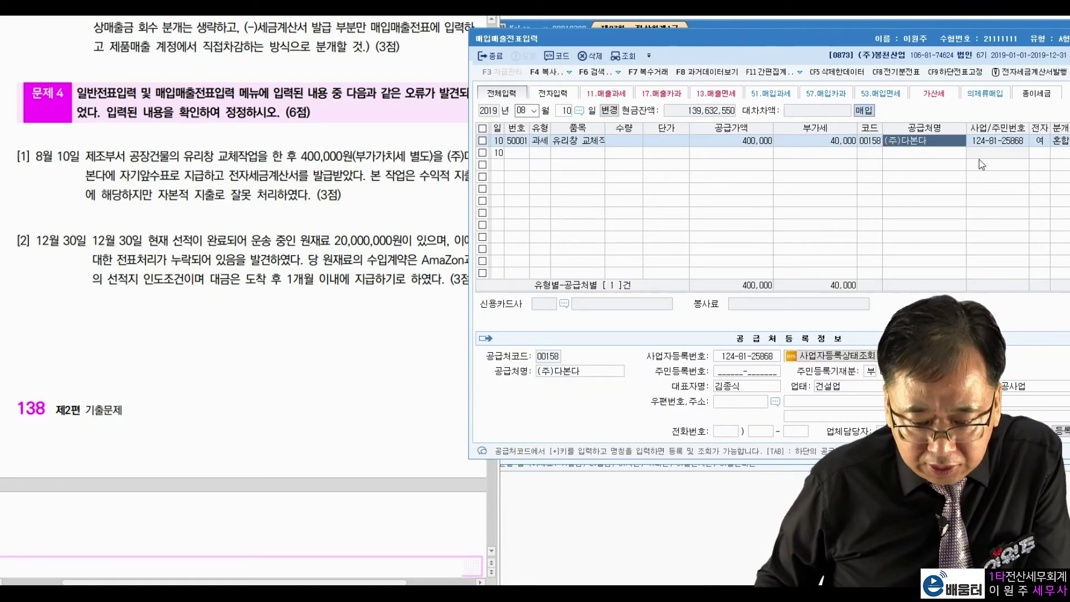
click(842, 143)
Step: Replace the debit account 0202 건물 with 0520 수선비 per question [1]
click(297, 223)
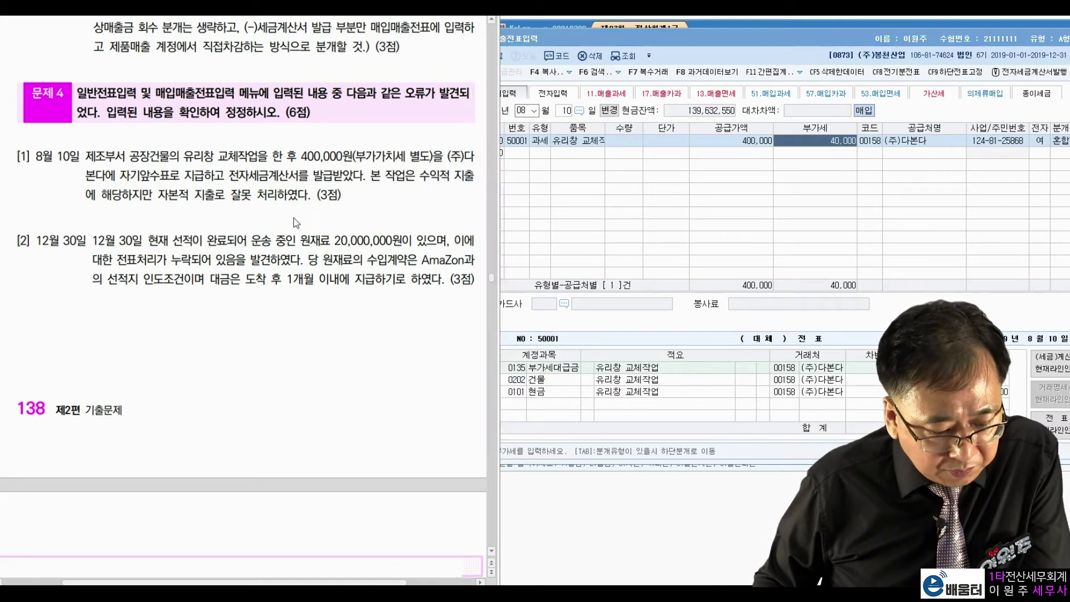
drag(369, 175, 451, 177)
drag(156, 195, 276, 197)
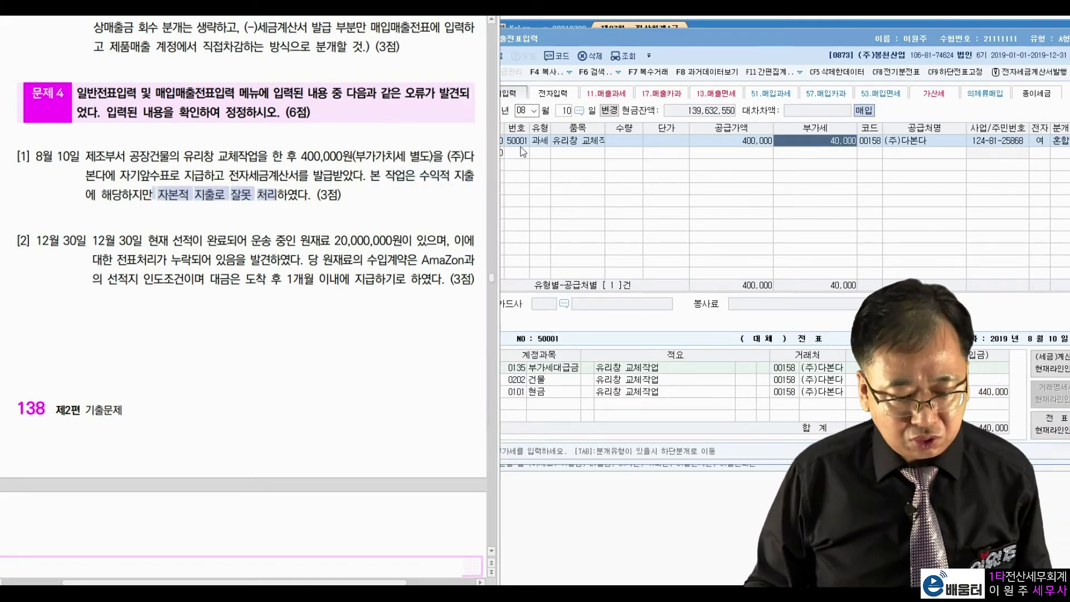
click(843, 146)
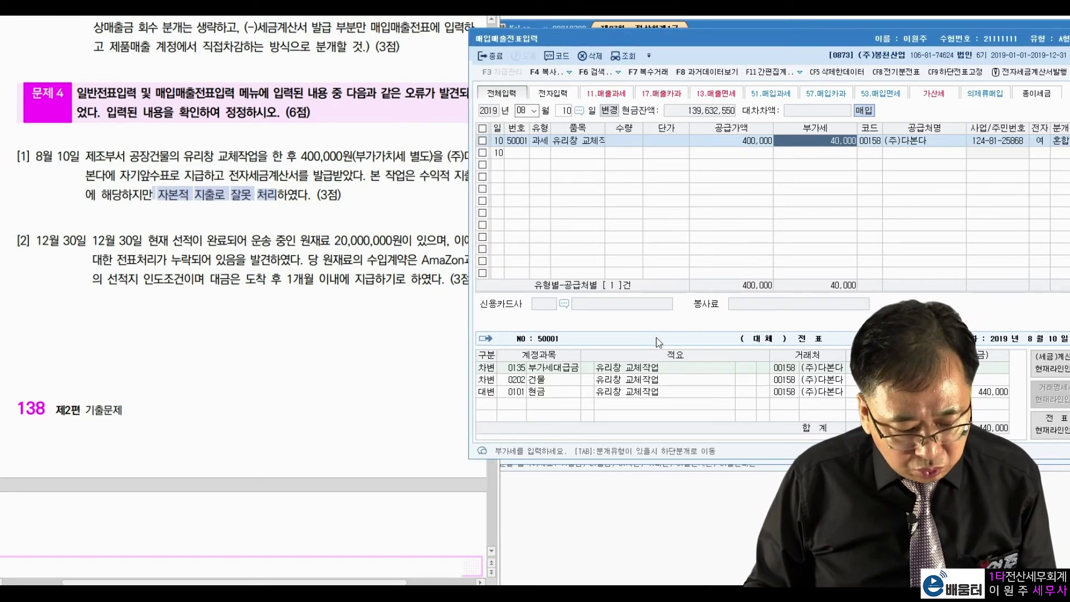
click(564, 381)
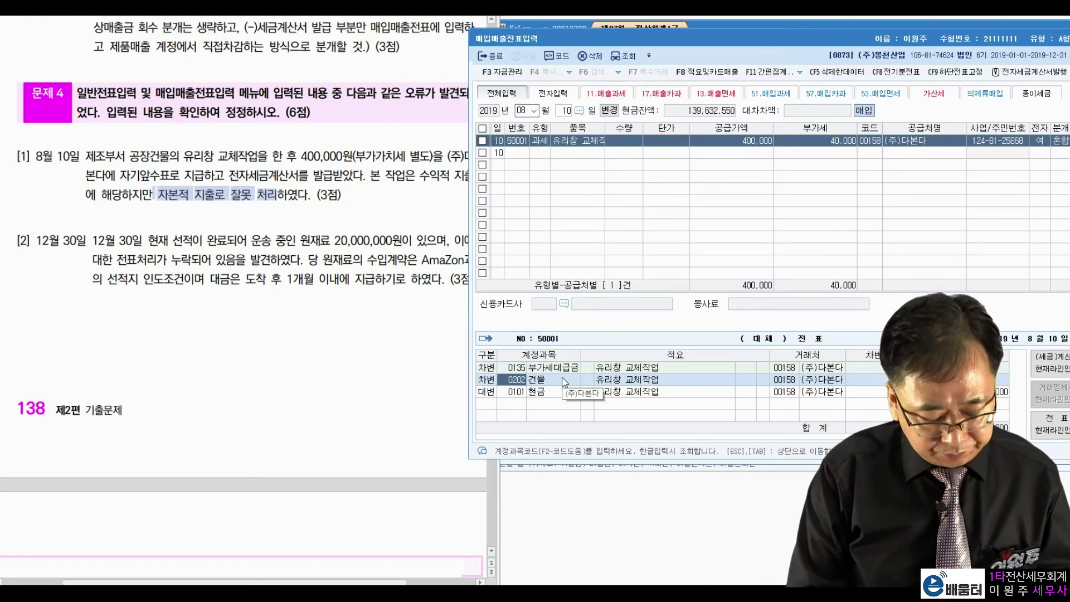
text(수선비)
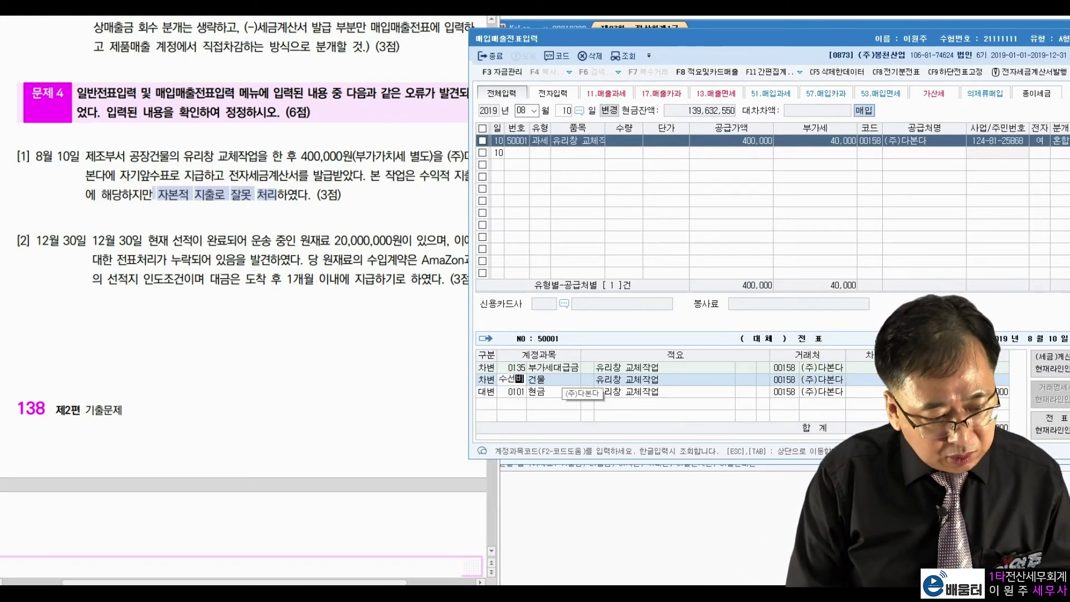
key(Return)
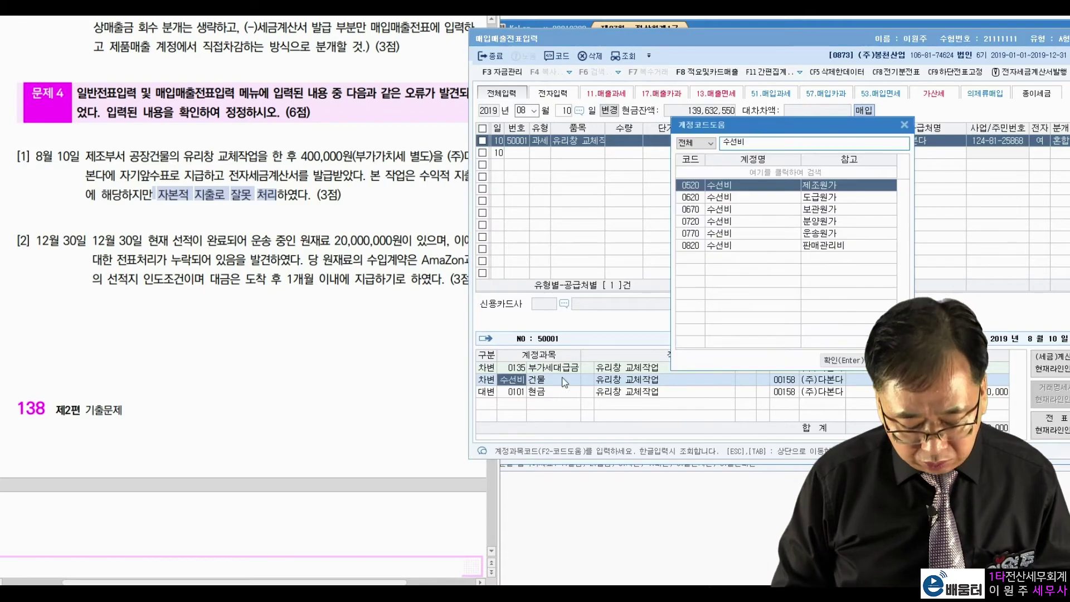
key(Return)
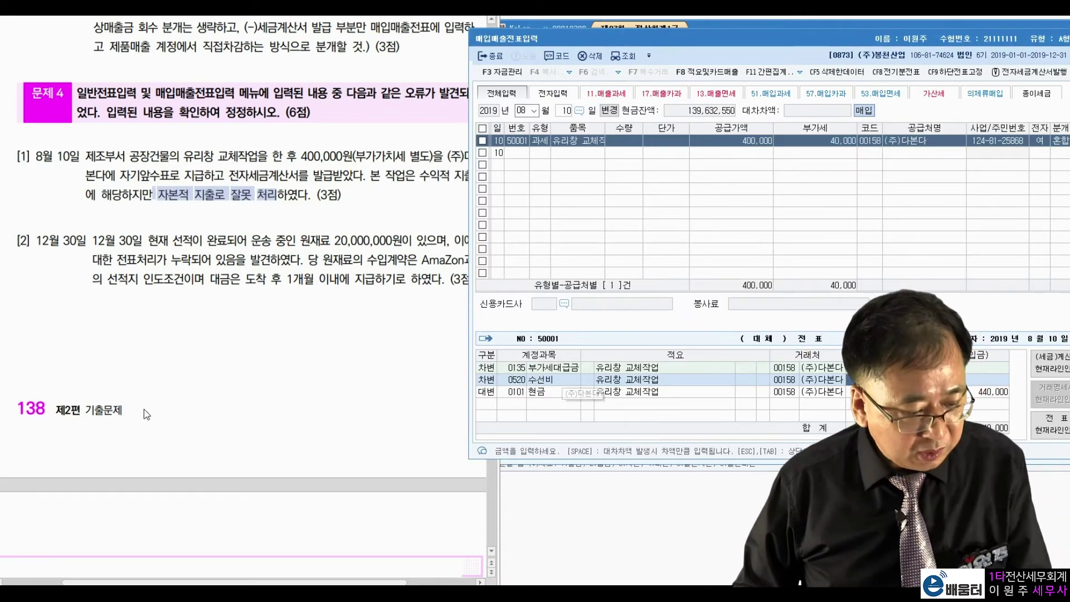
Step: Highlight question [2]'s 20,000,000 in-transit raw materials, shipping-point term and one-month payment
click(164, 274)
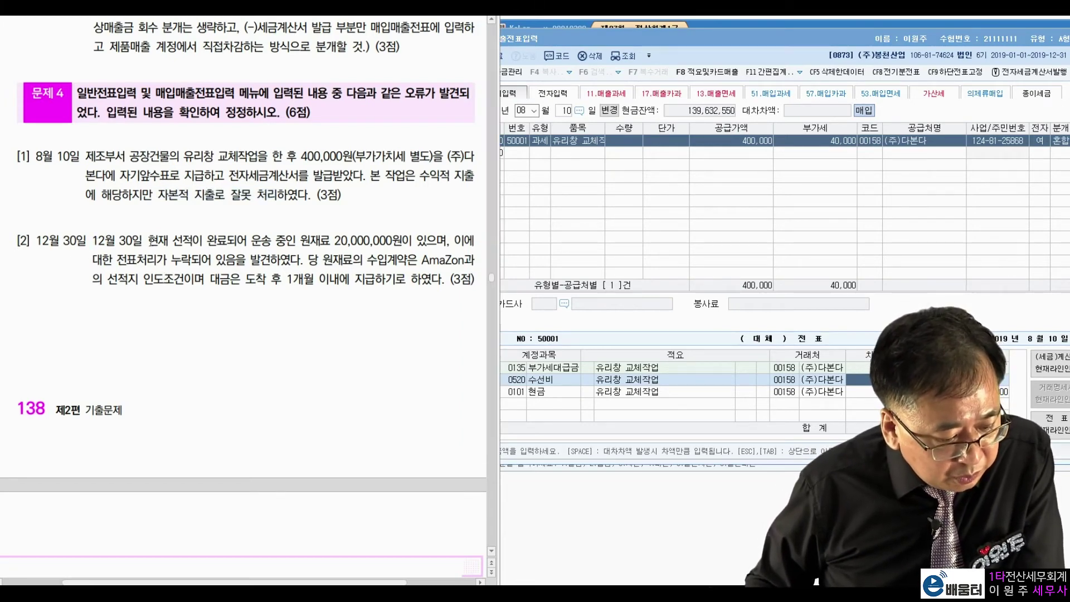
drag(251, 241, 399, 244)
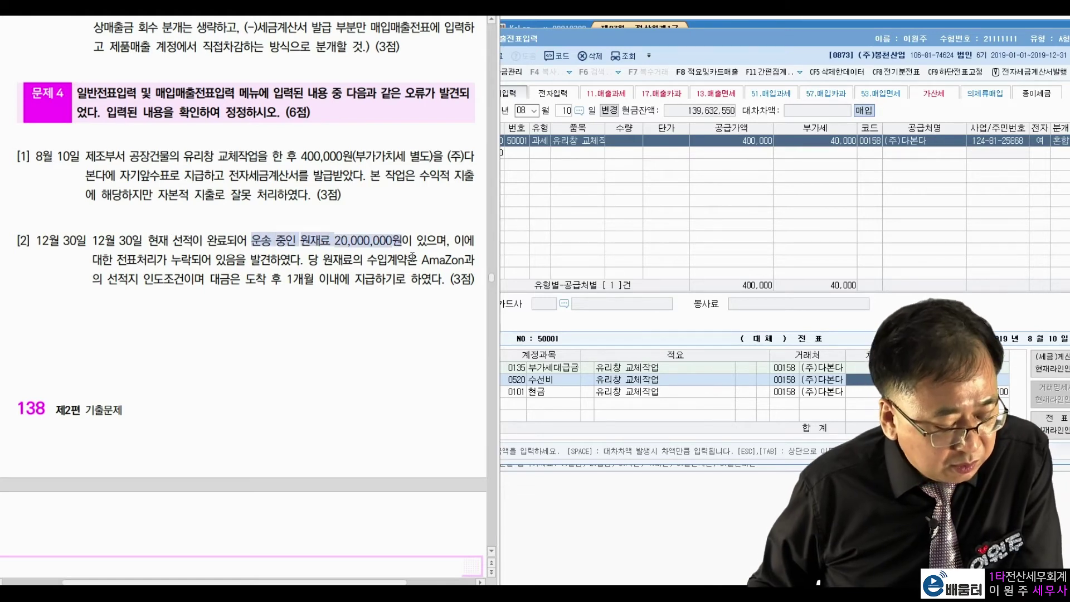
drag(117, 260, 265, 257)
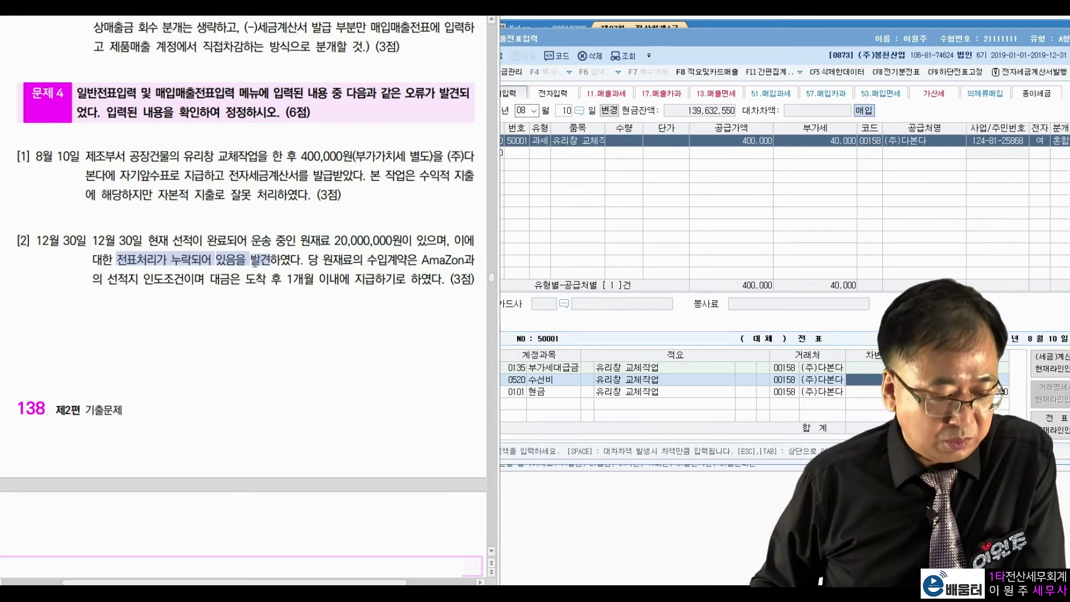
click(258, 269)
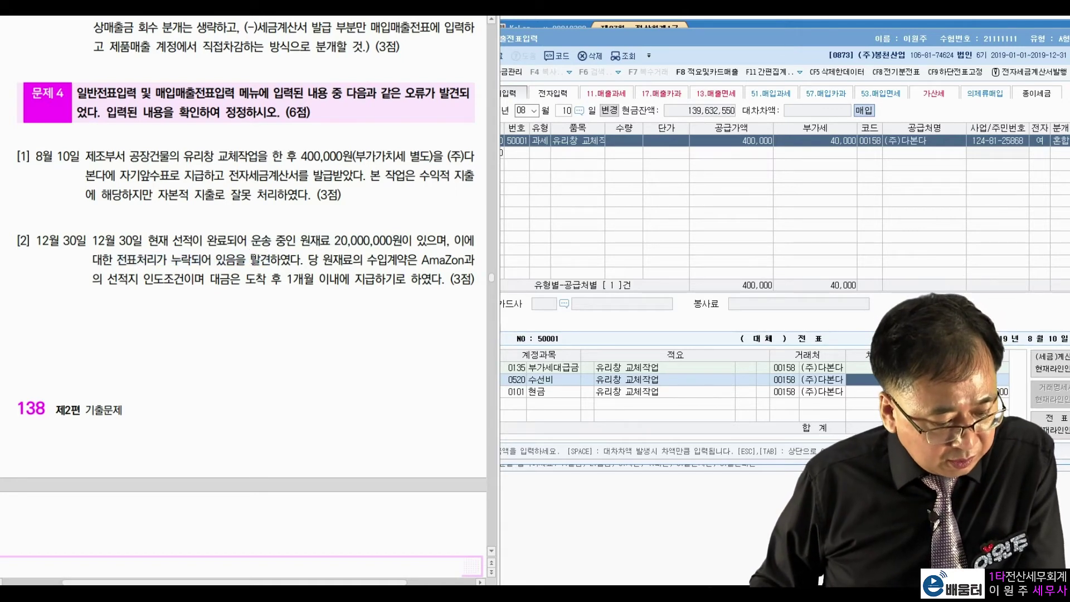
drag(313, 260, 417, 260)
click(415, 260)
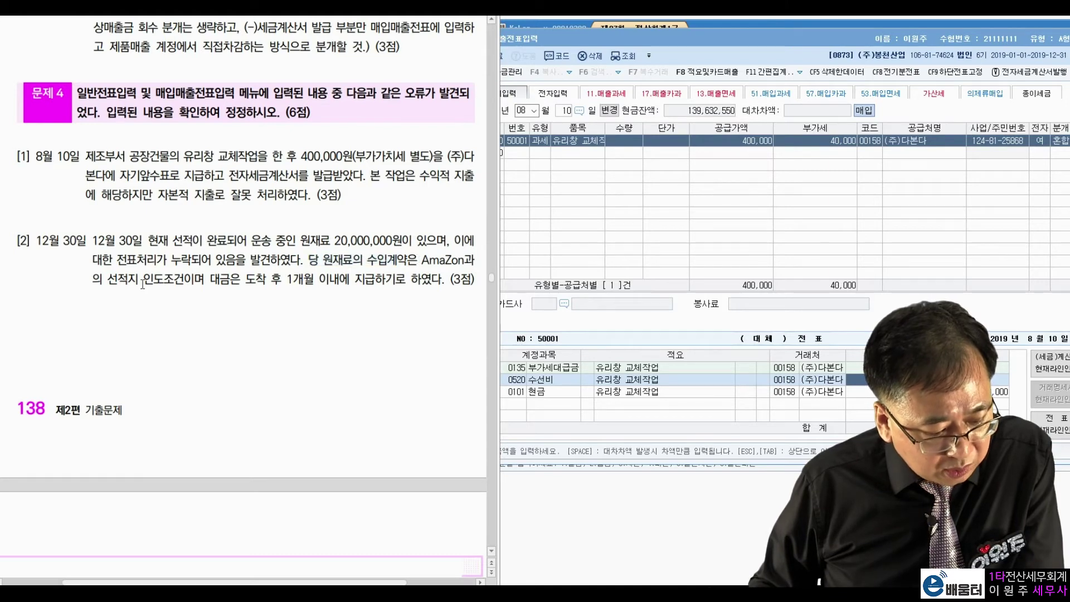
drag(107, 279, 185, 279)
click(230, 276)
drag(283, 278, 413, 277)
click(392, 262)
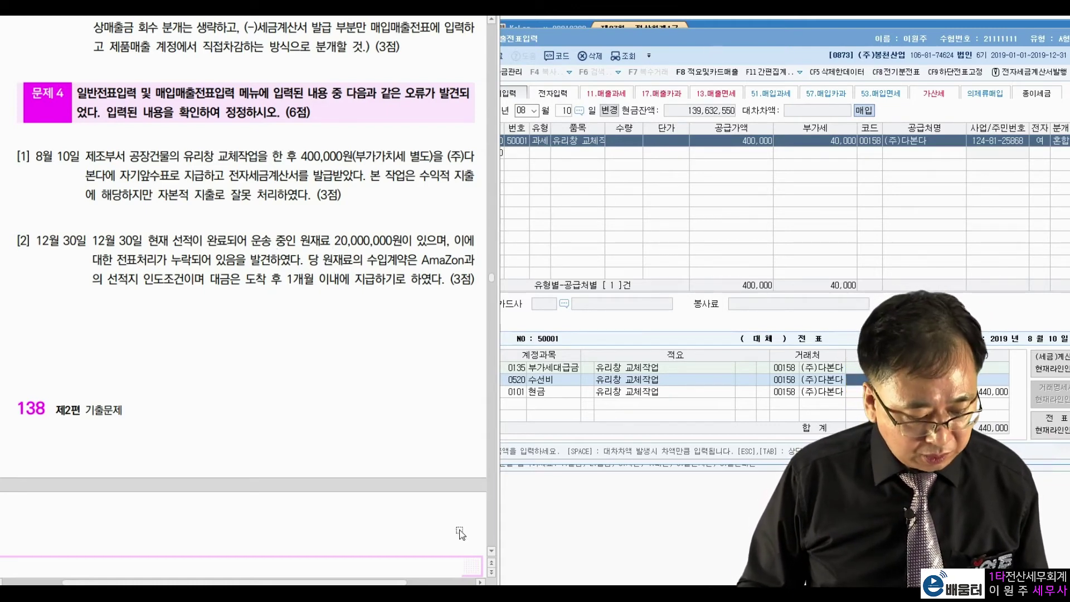
click(379, 592)
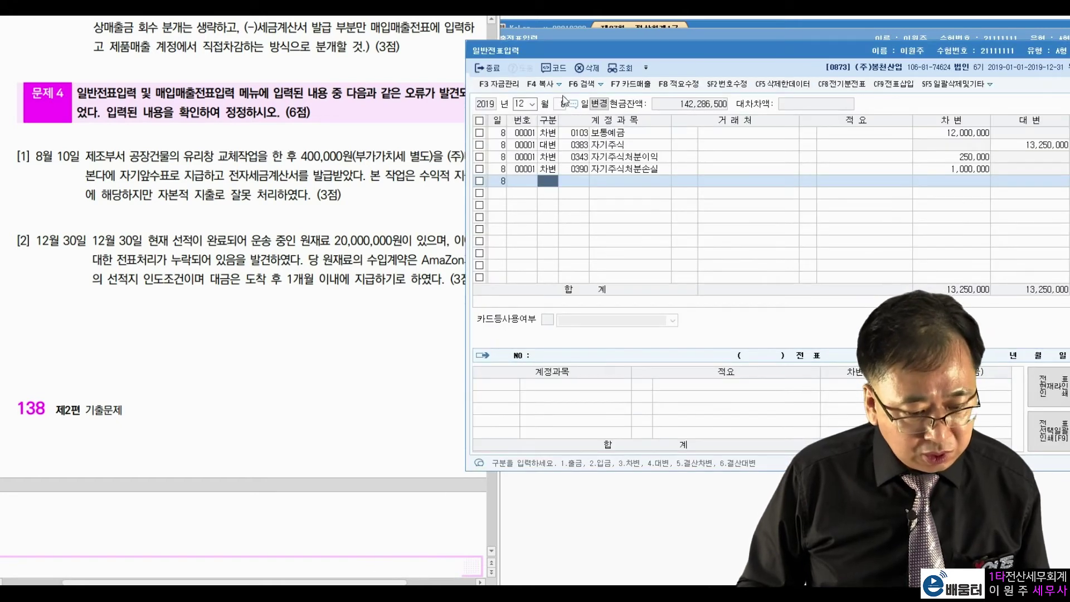
Step: Load December 30 journal entries and check the 20,000,000 amount and shipping term
click(562, 104)
text(30)
key(Return)
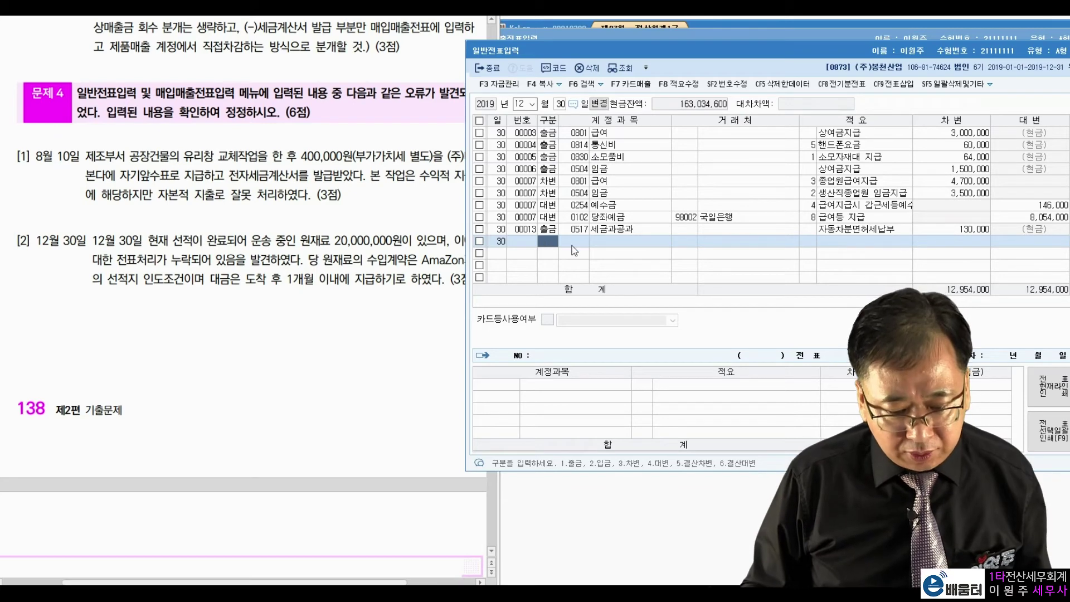
click(369, 241)
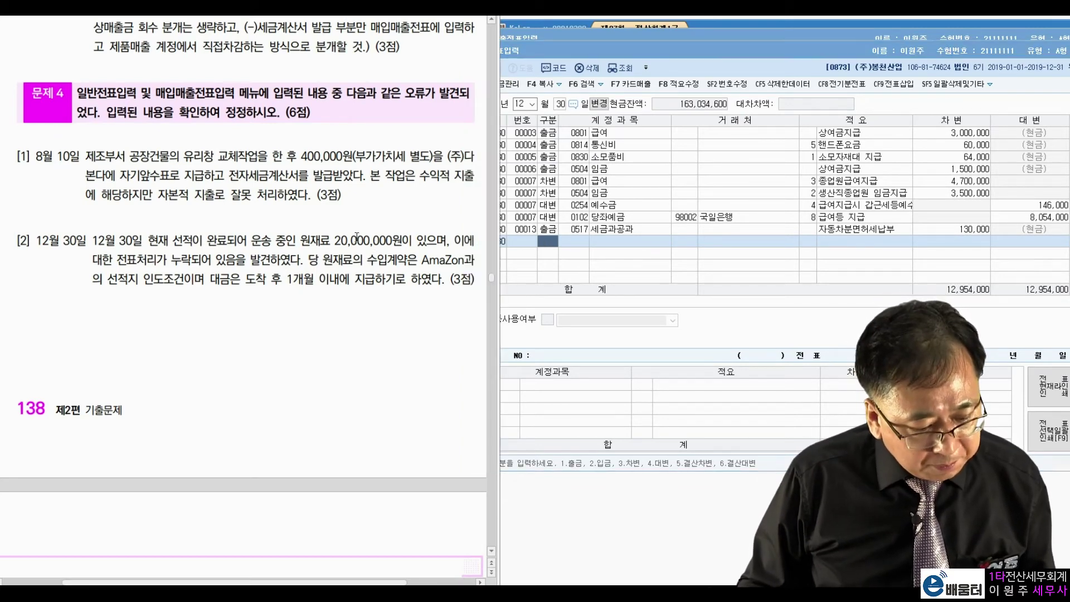
drag(301, 241, 393, 241)
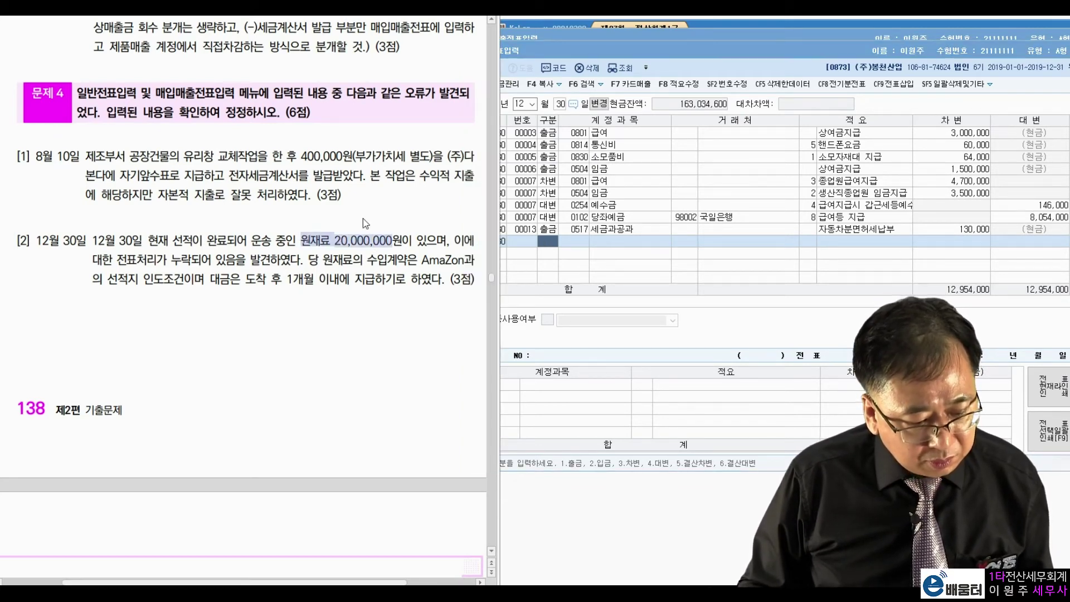
click(353, 224)
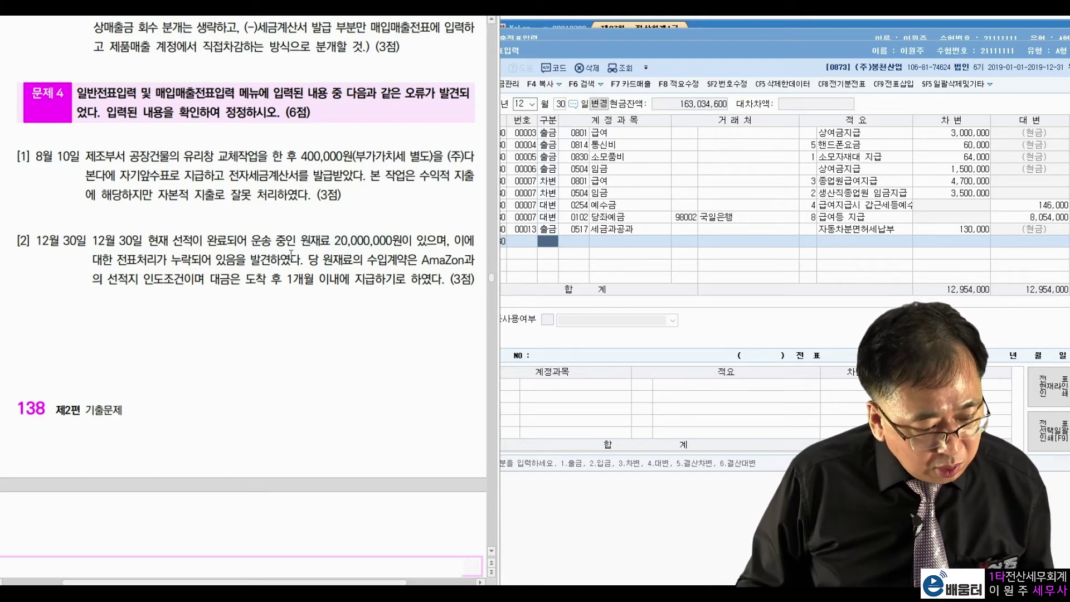
drag(104, 277, 181, 275)
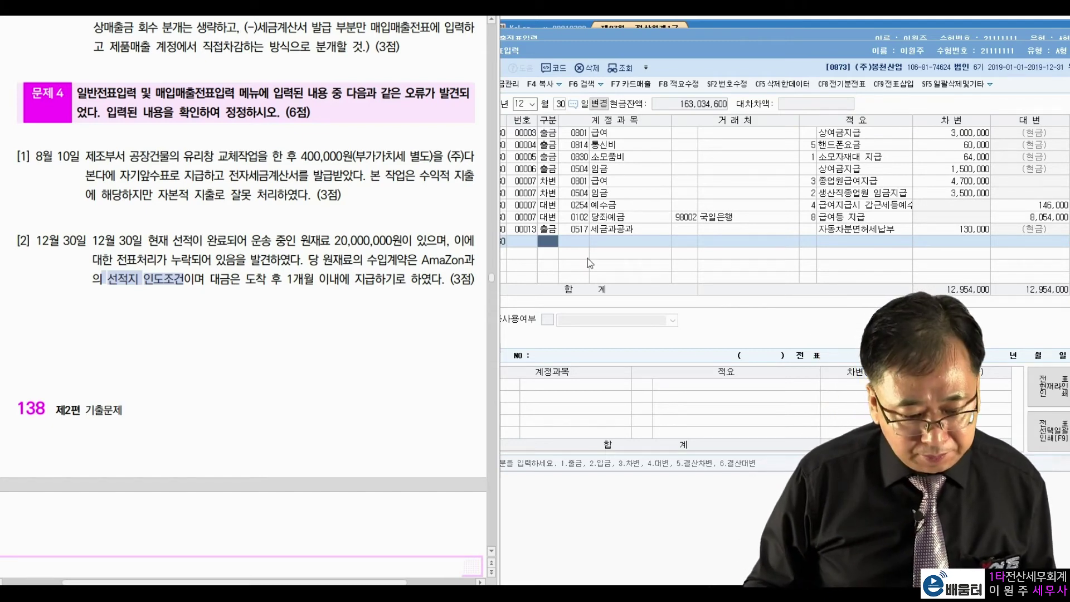
click(552, 245)
Step: Debit 0153 원재료 20,000,000 and credit 0251 외상매입금 for AmaZon
text(3153)
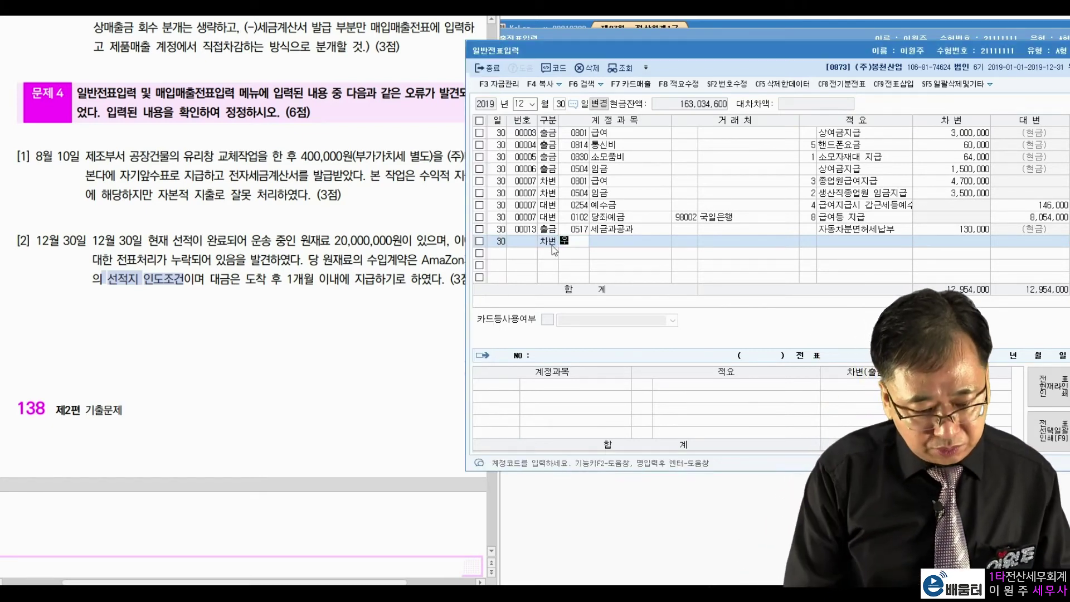
key(Return)
key(Return)
key(Return)
key(Return)
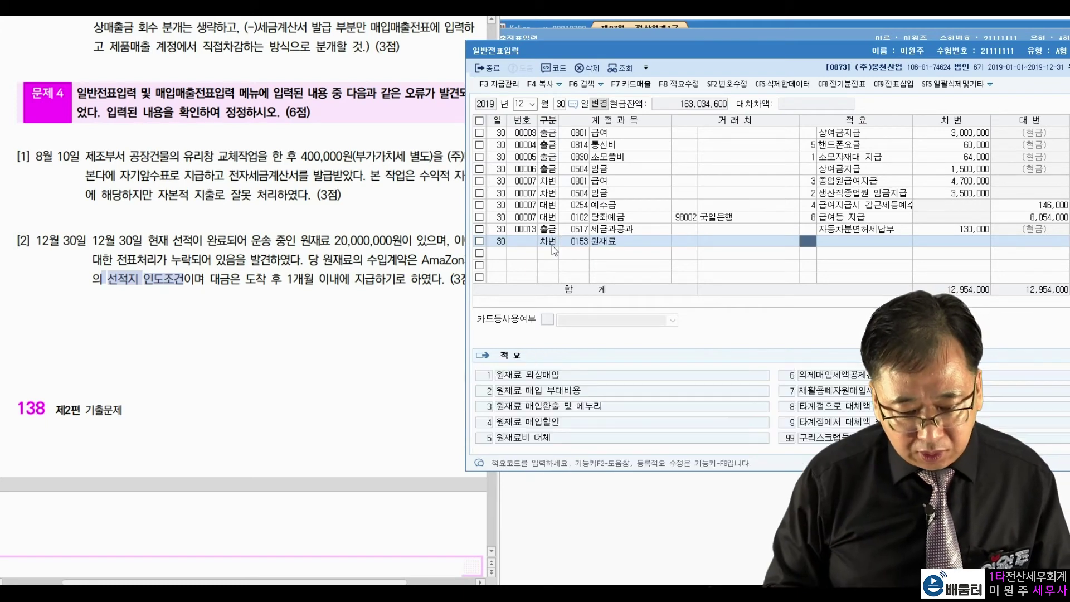
text(20000000)
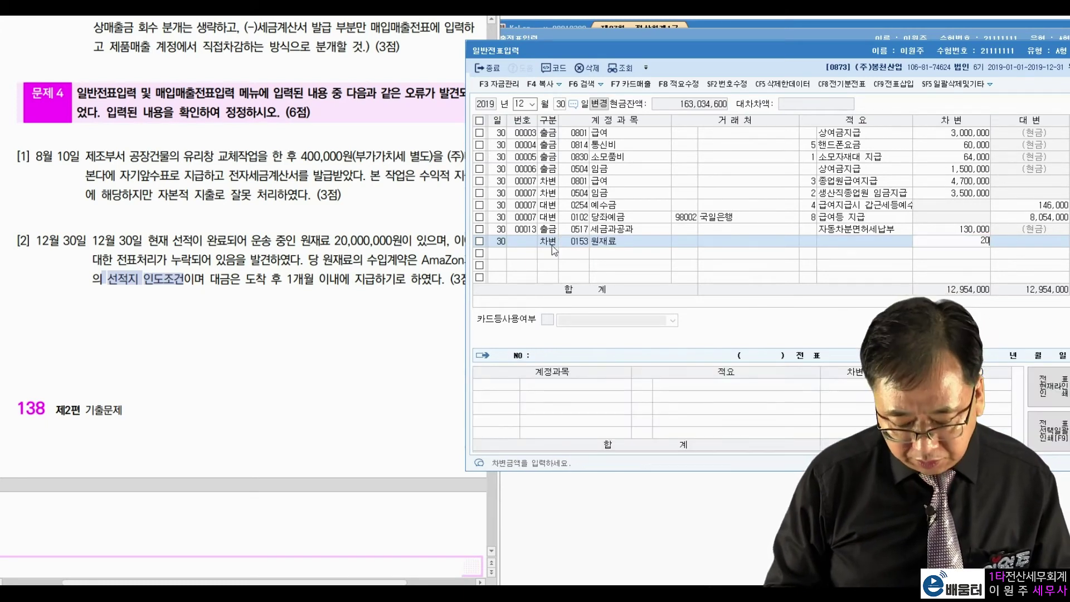
key(Return)
key(Return)
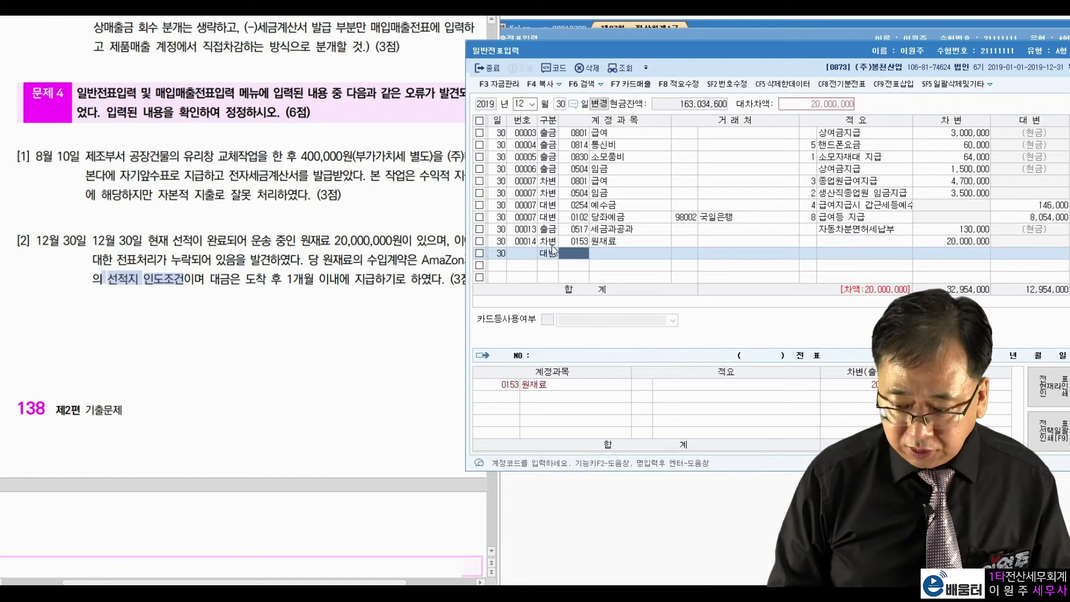
text(251)
key(Return)
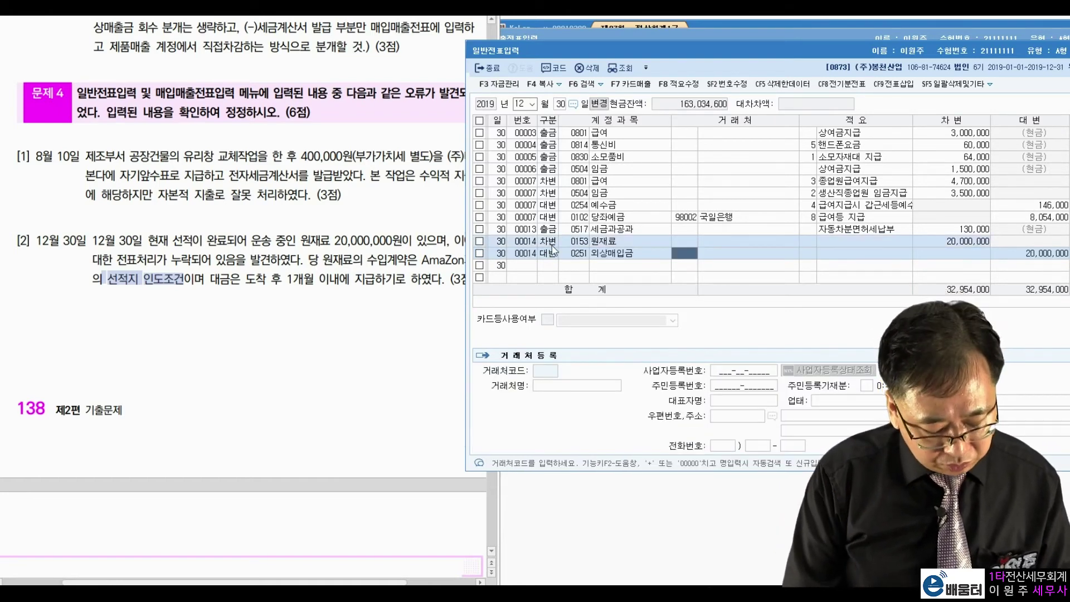
text(A)
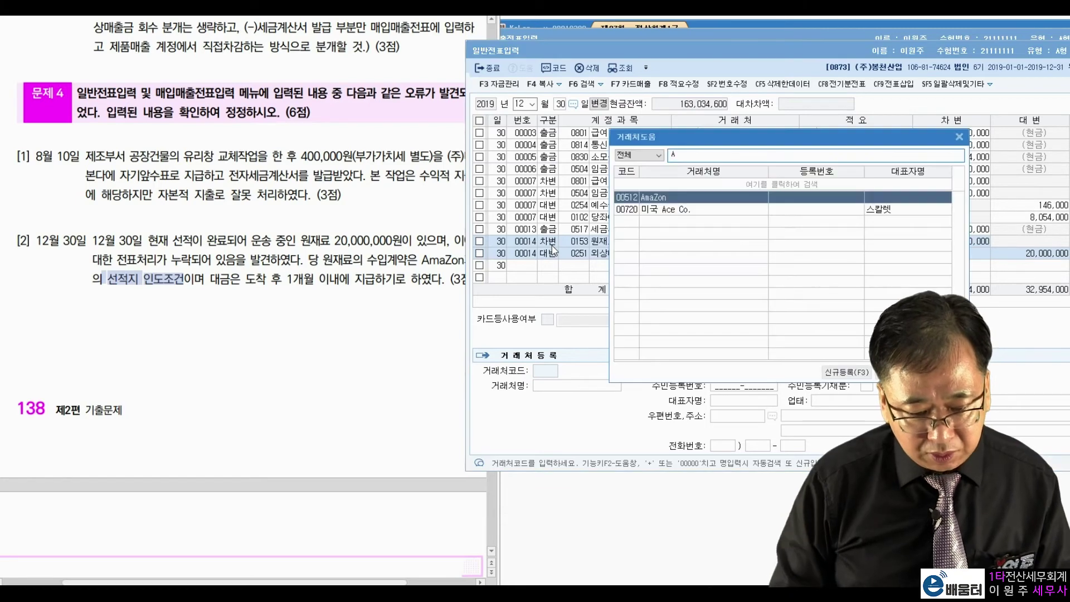
key(Return)
key(Return)
key(Return)
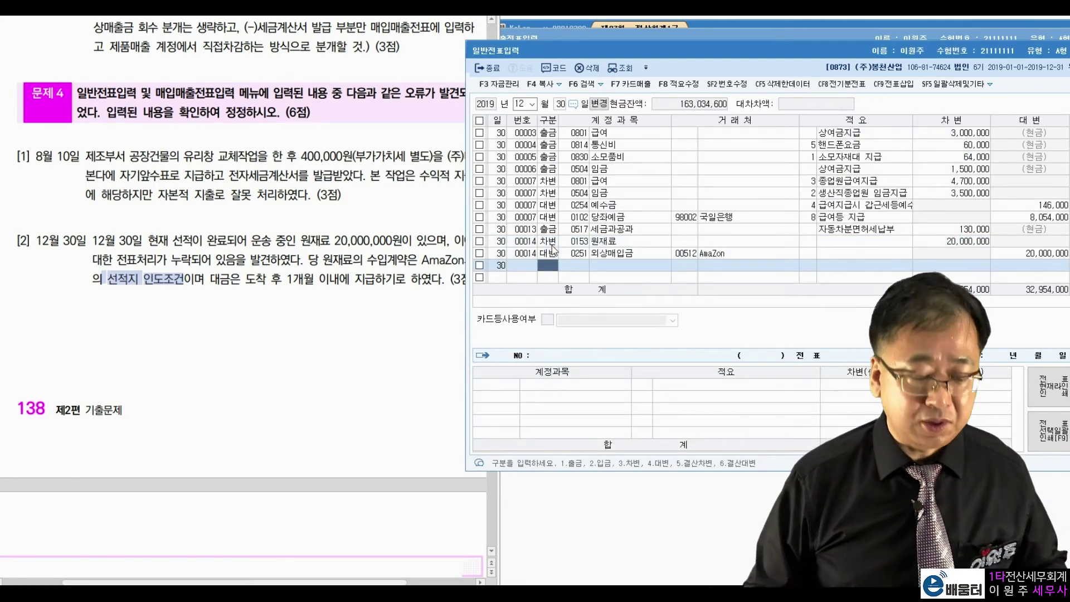
Step: Scroll the exam PDF down to problem 5
click(196, 121)
scroll(212, 193, down, 5)
scroll(212, 194, down, 3)
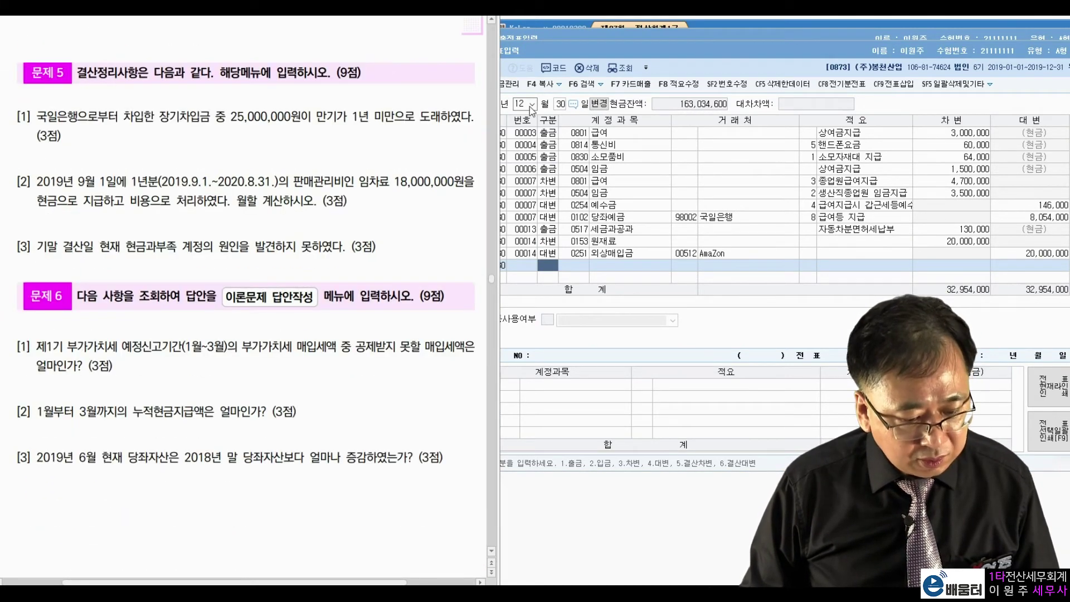
Step: Set the journal entry date to December 31 and review the loan question
click(560, 105)
text(31)
key(Return)
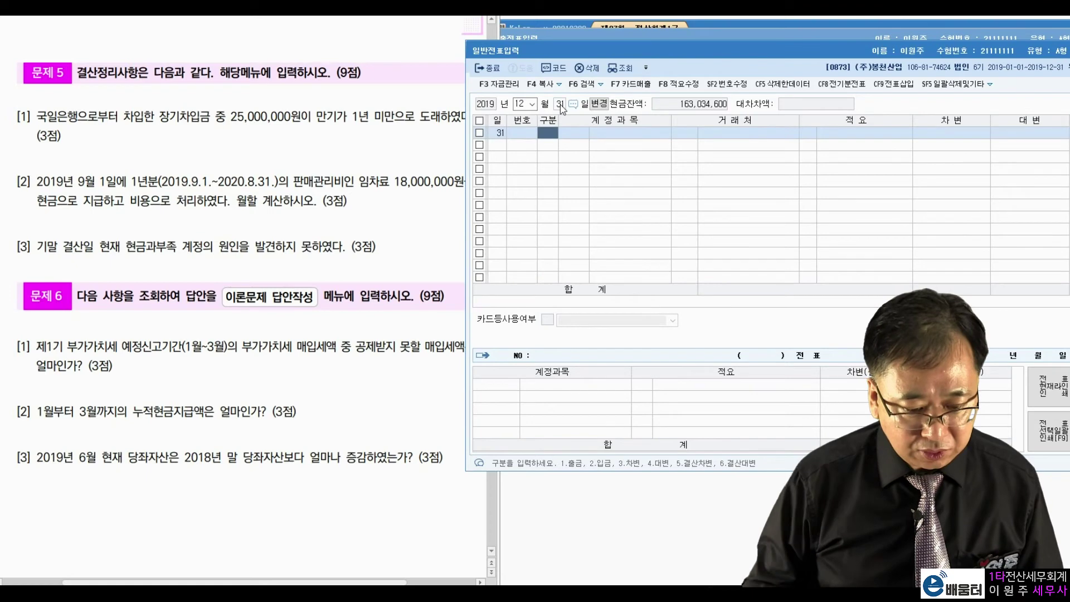
click(273, 150)
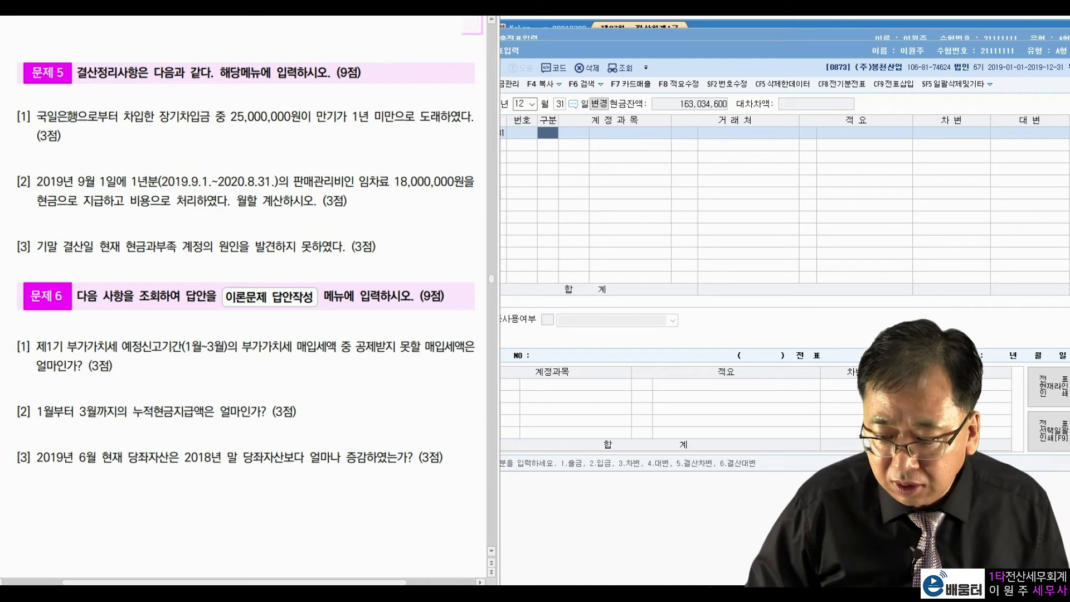
click(559, 140)
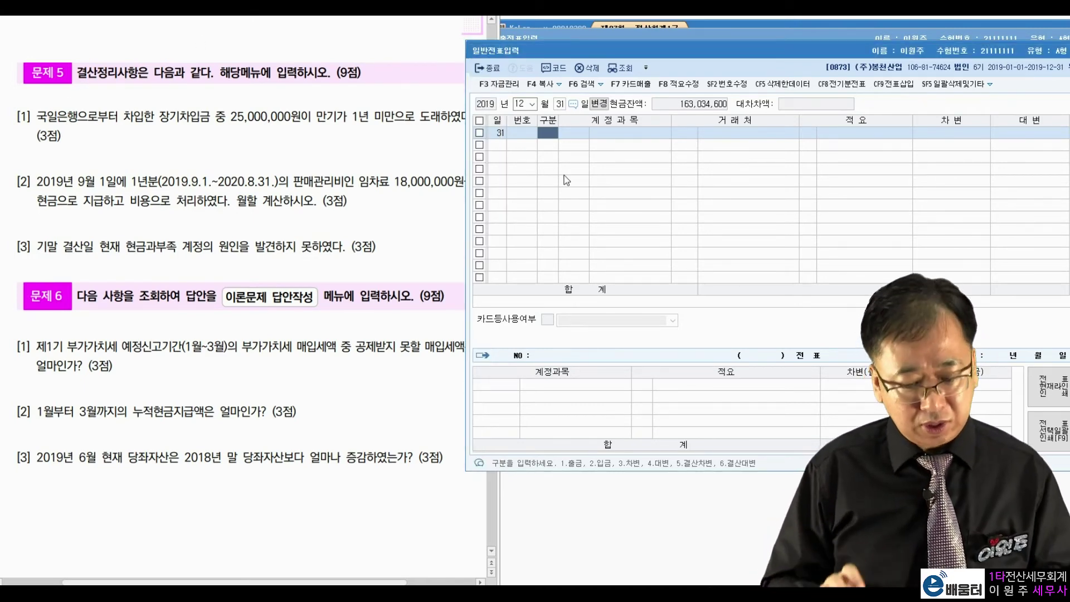
Step: Debit 0293 장기차입금 25,000,000 with counterparty 국일은행
key(Return)
text(장기차)
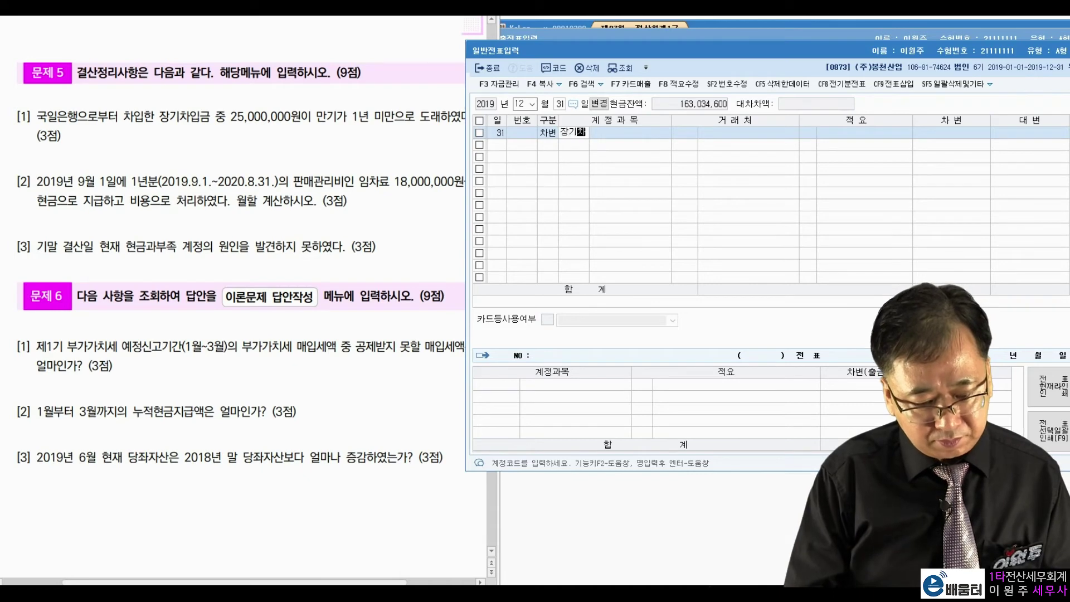
key(Return)
key(Return)
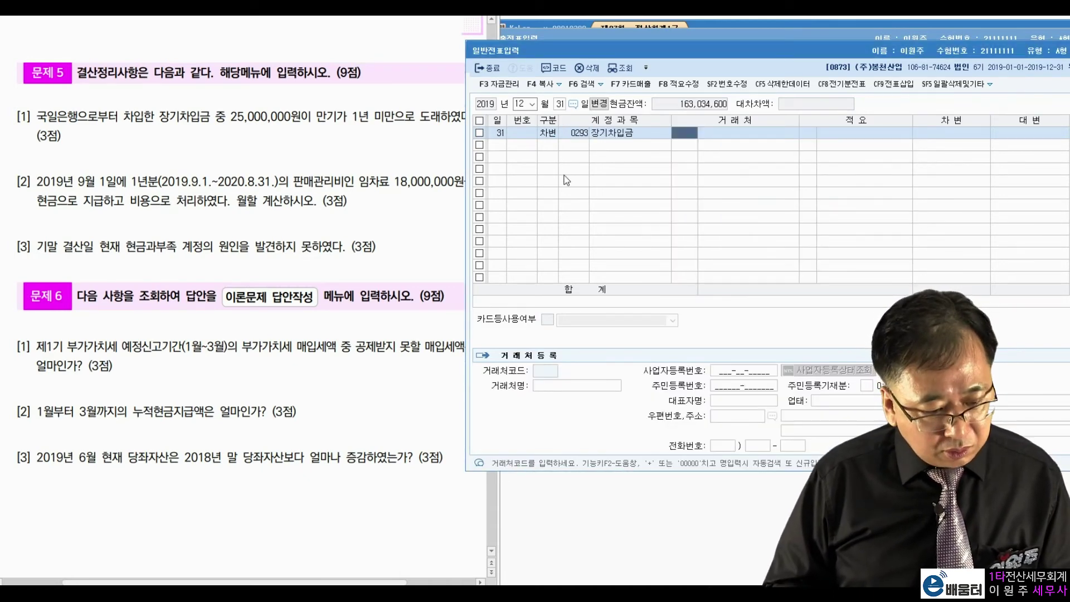
text(국일)
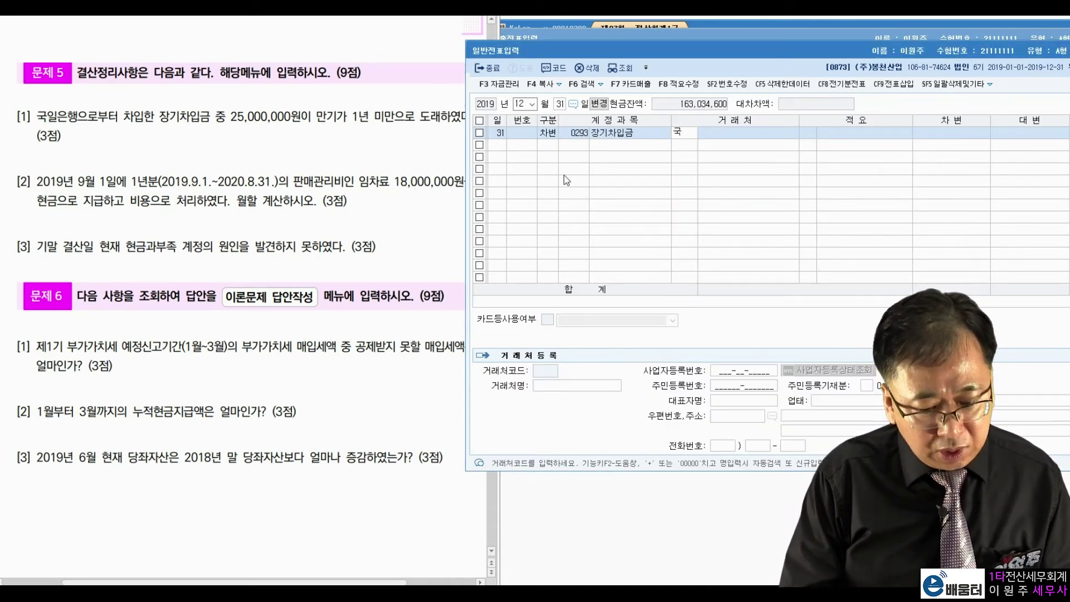
key(Return)
key(Return)
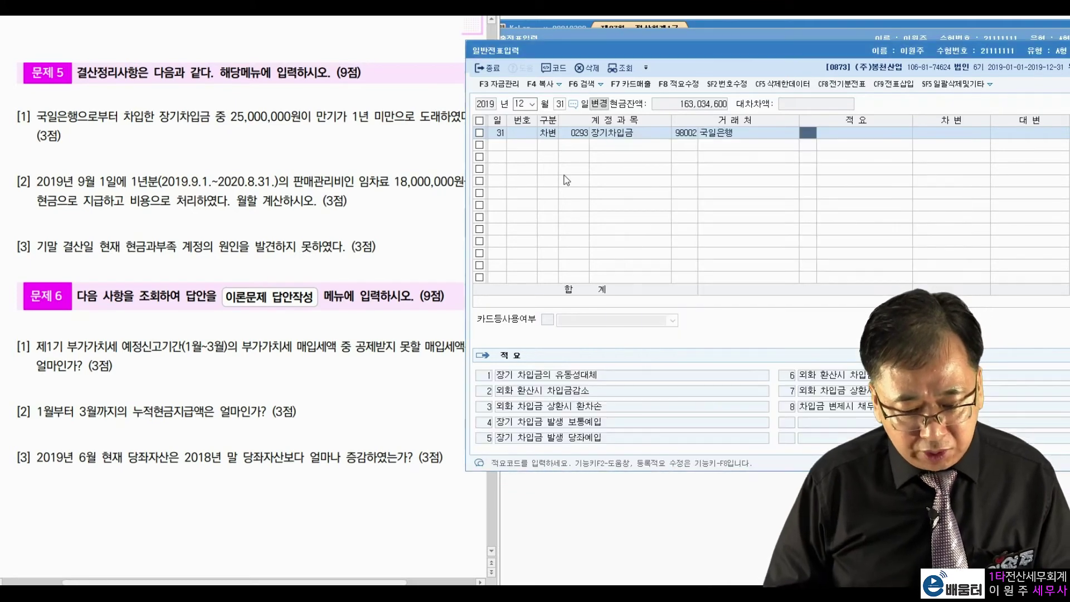
key(Return)
text(25000000)
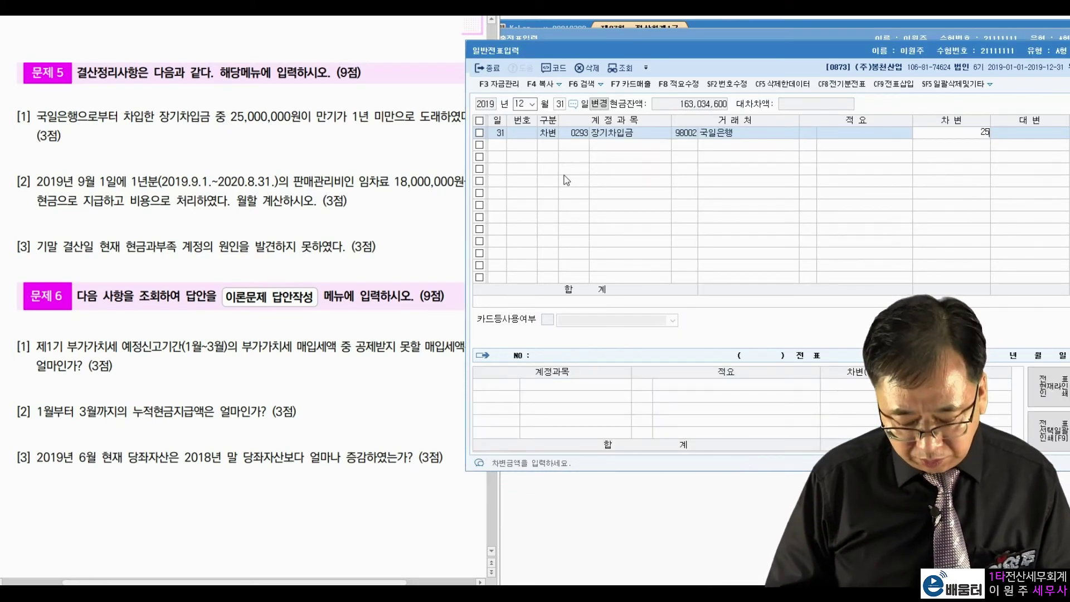
key(Return)
Step: Credit 0264 유동성장기부채 25,000,000 with counterparty 98002 국일은행
text(4)
text(유동성)
key(Return)
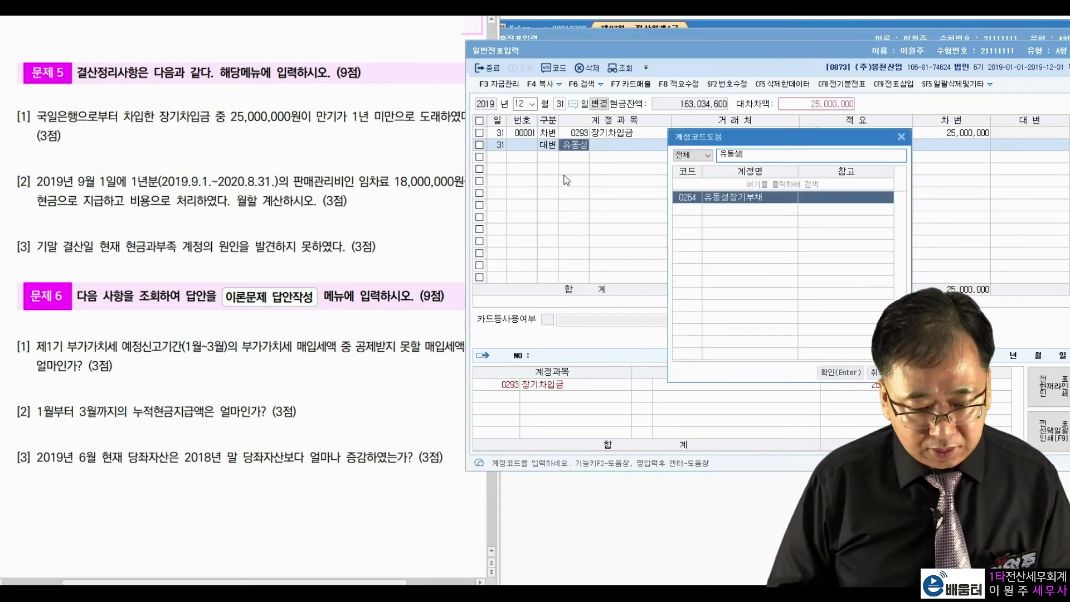
key(Return)
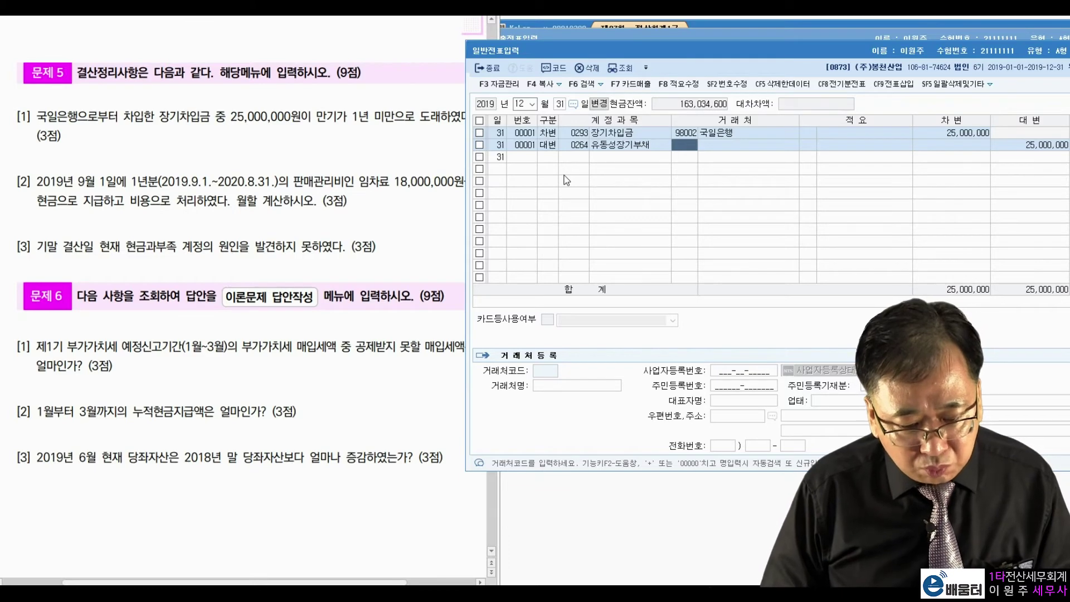
text(98002)
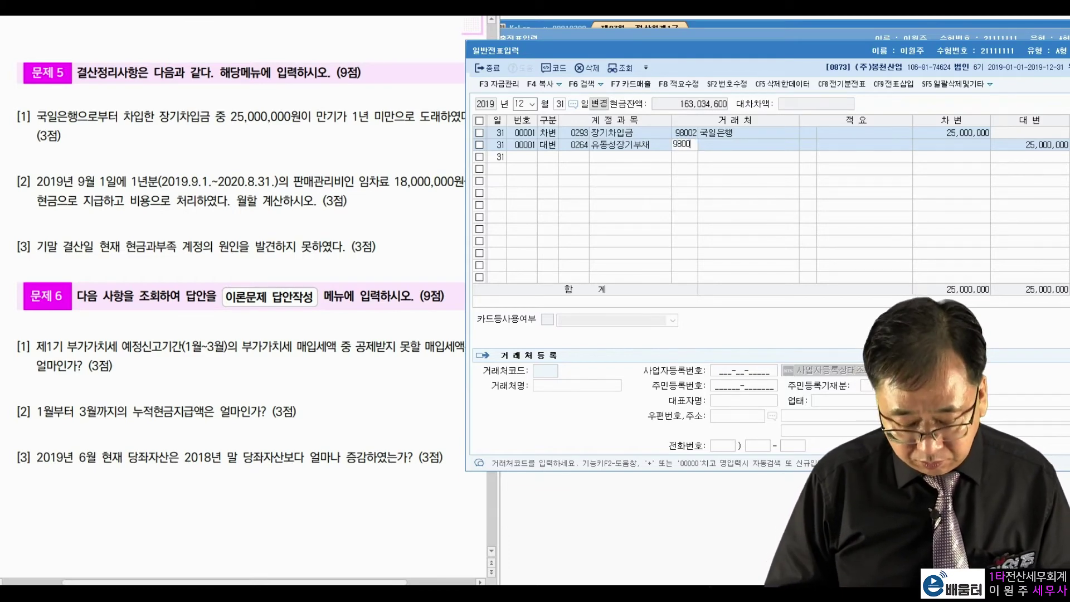
key(Return)
key(Return)
key(Return)
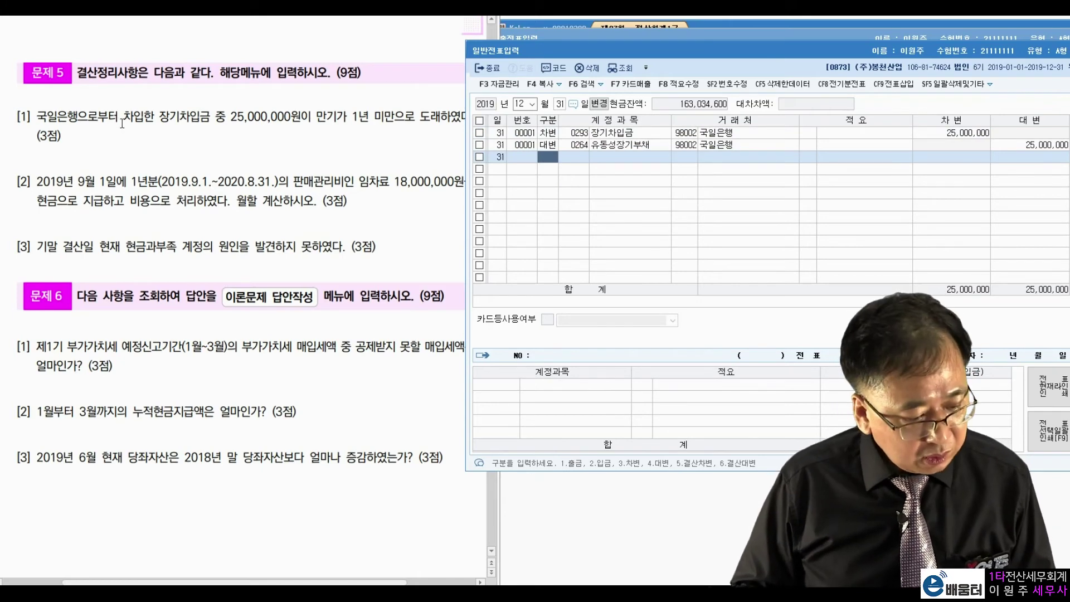
Step: Highlight the one-year rent period, September start and 18,000,000 rent in question [2]
click(100, 173)
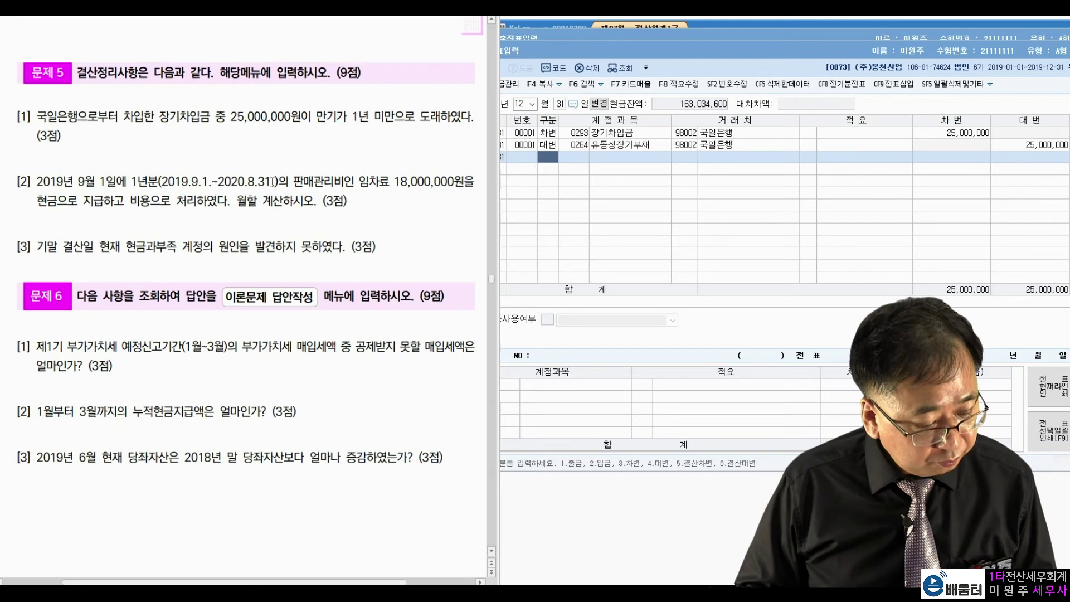
double_click(177, 183)
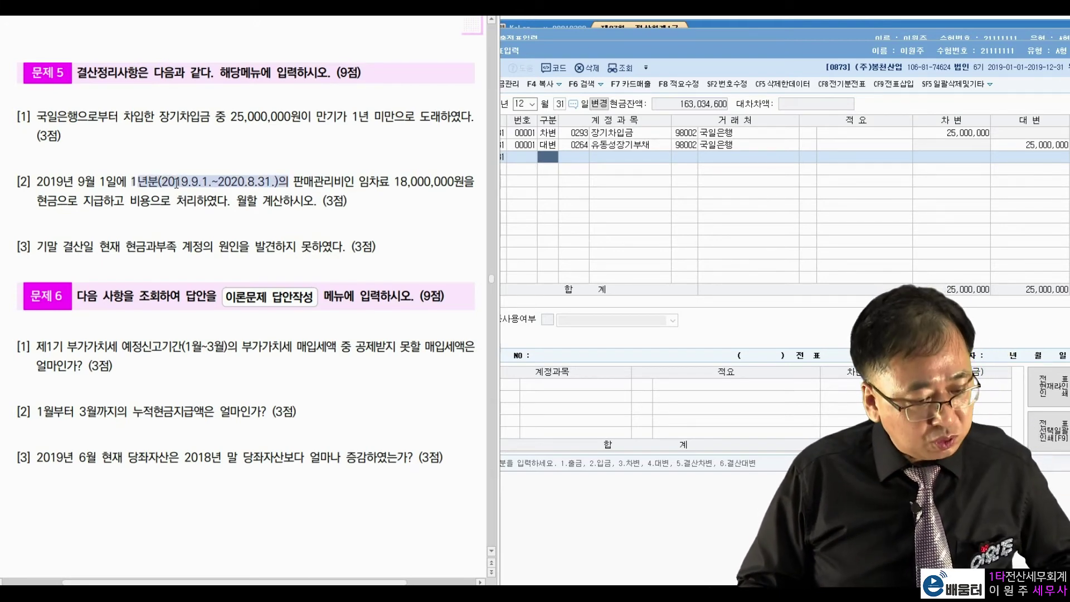
click(177, 184)
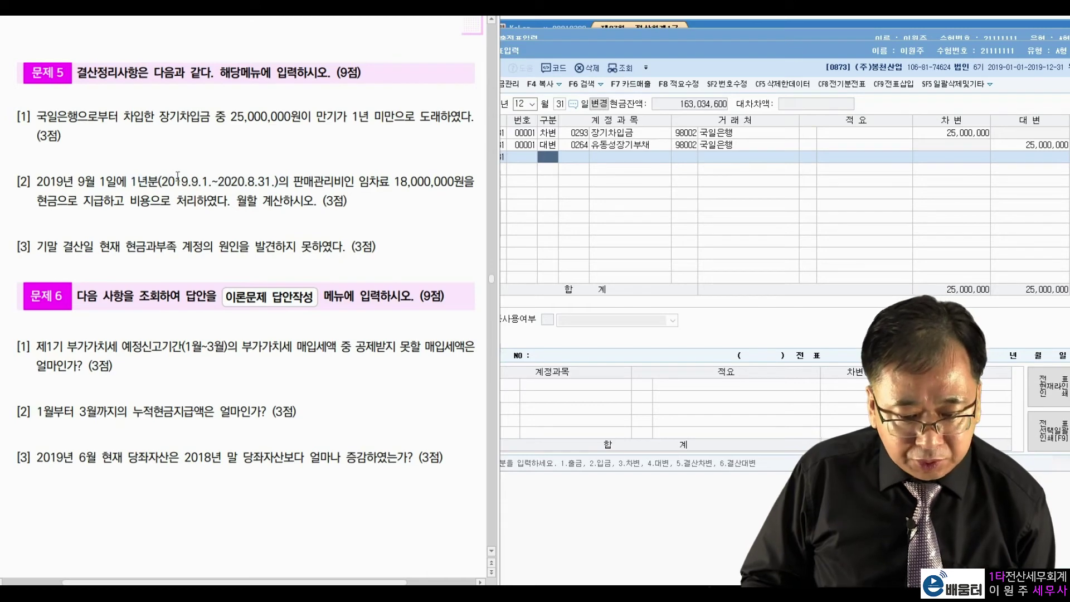
drag(189, 183, 199, 182)
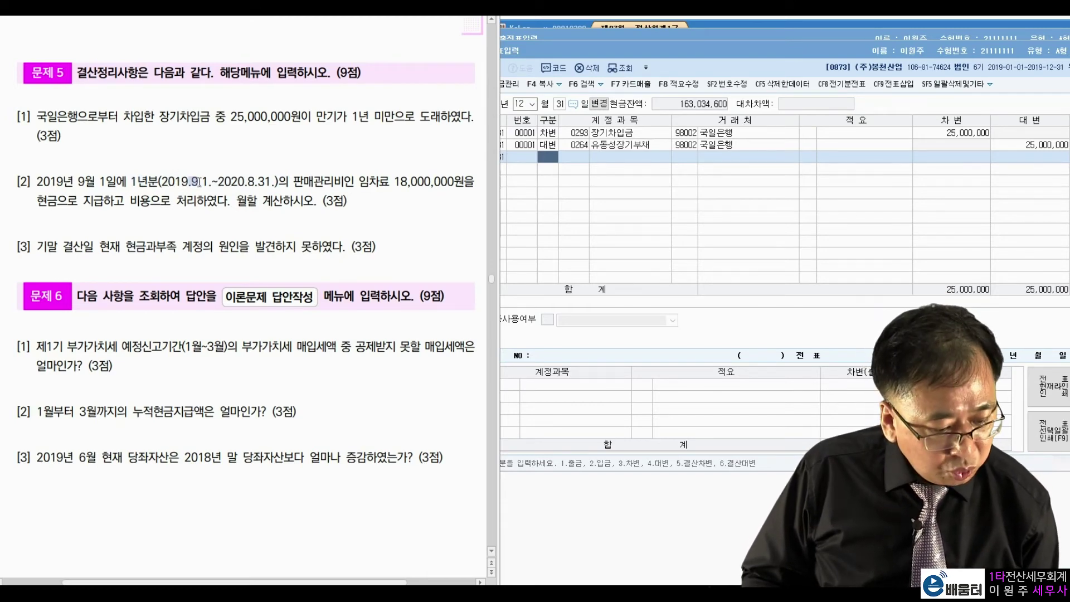
click(252, 181)
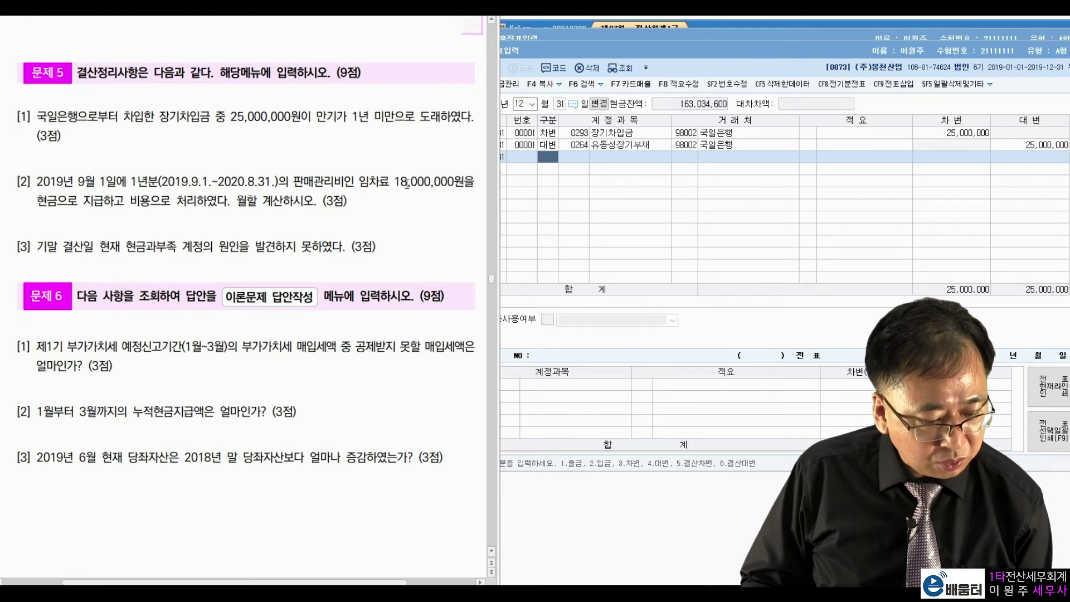
drag(394, 183, 452, 182)
click(204, 196)
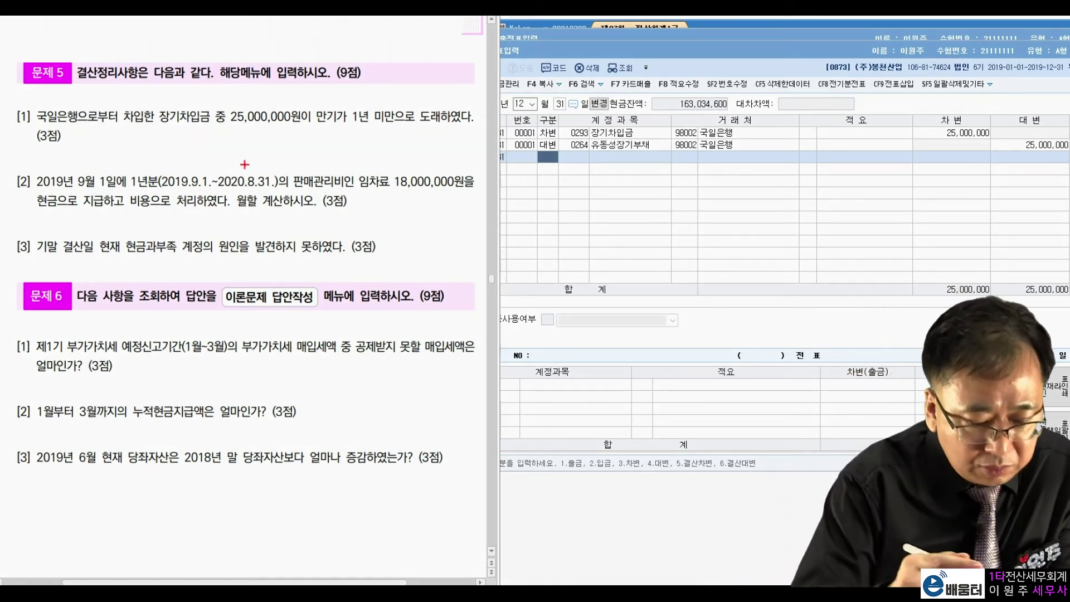
Step: Handwrite the rent proration 18,000,000 × 8/12 and its result on the PDF
mouse_move(382, 221)
mouse_down()
mouse_move(384, 250)
mouse_move(471, 207)
mouse_up()
drag(516, 180, 497, 208)
drag(492, 186, 538, 211)
mouse_move(544, 189)
mouse_down()
mouse_move(567, 197)
mouse_move(562, 179)
mouse_move(518, 177)
mouse_move(536, 161)
mouse_up()
drag(441, 261, 461, 252)
drag(449, 268, 468, 266)
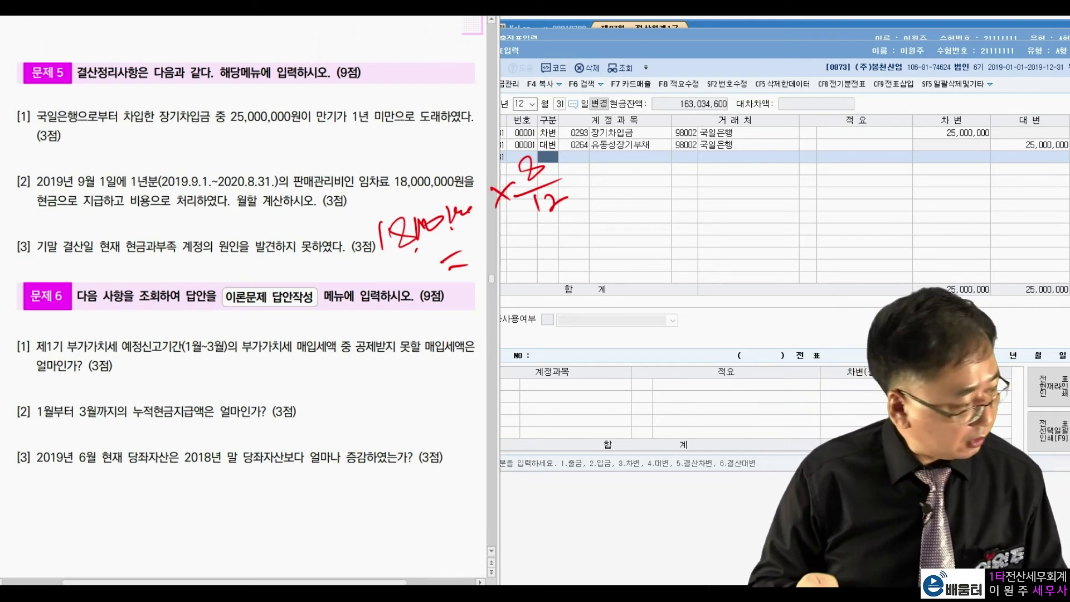
mouse_move(490, 251)
mouse_down()
mouse_move(516, 255)
mouse_move(580, 210)
mouse_up()
key(Escape)
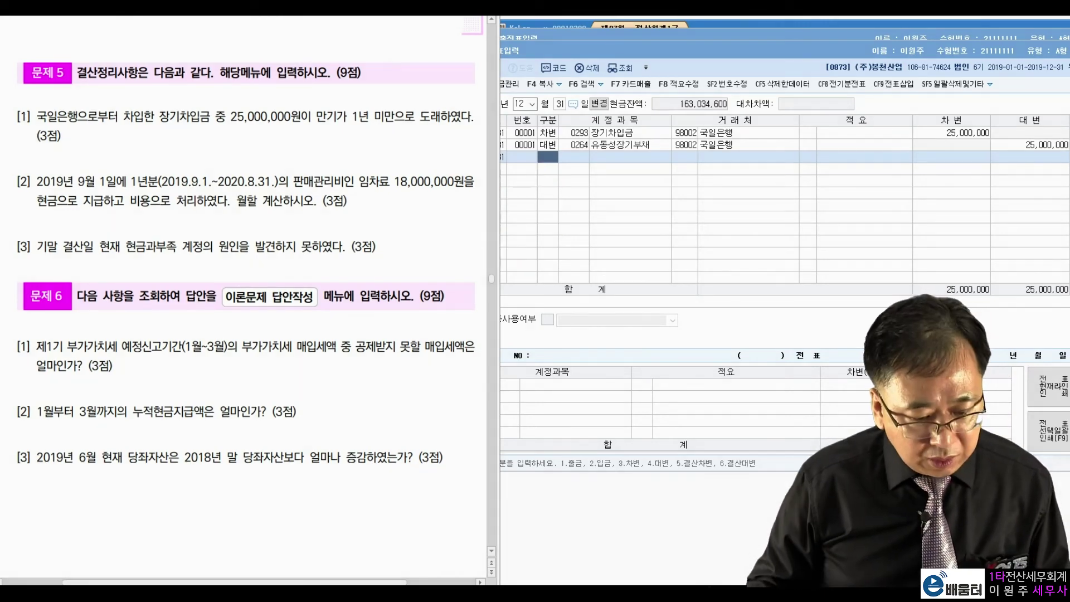
Step: Enter the debit line 0133 선급비용 for 12,000,000 on voucher 2
click(545, 161)
text(3)
key(Return)
text(선급)
key(Return)
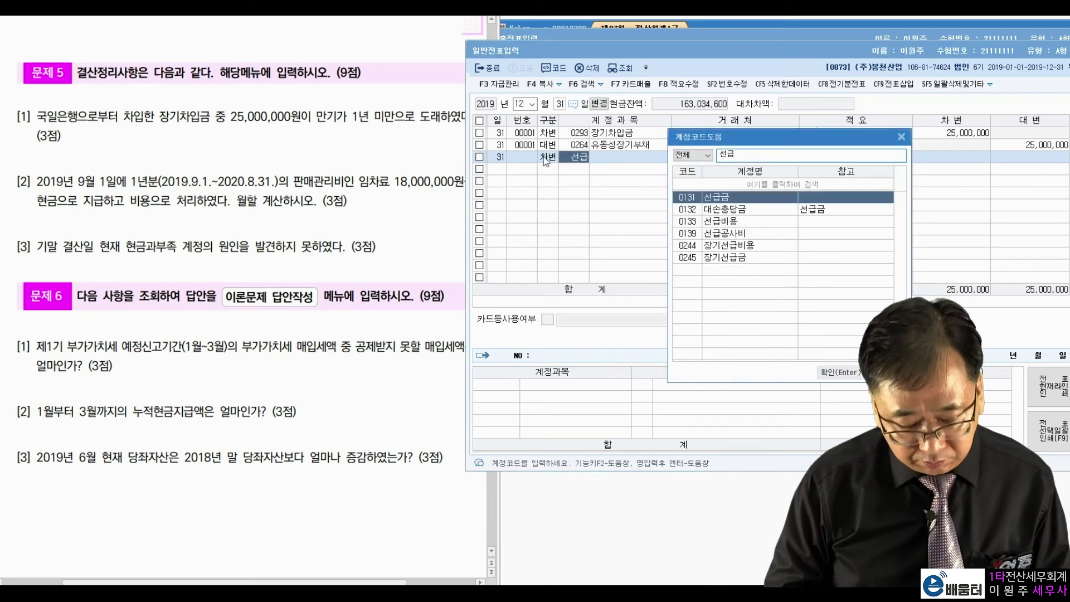
key(Down)
key(Down)
key(Return)
key(Return)
key(Return)
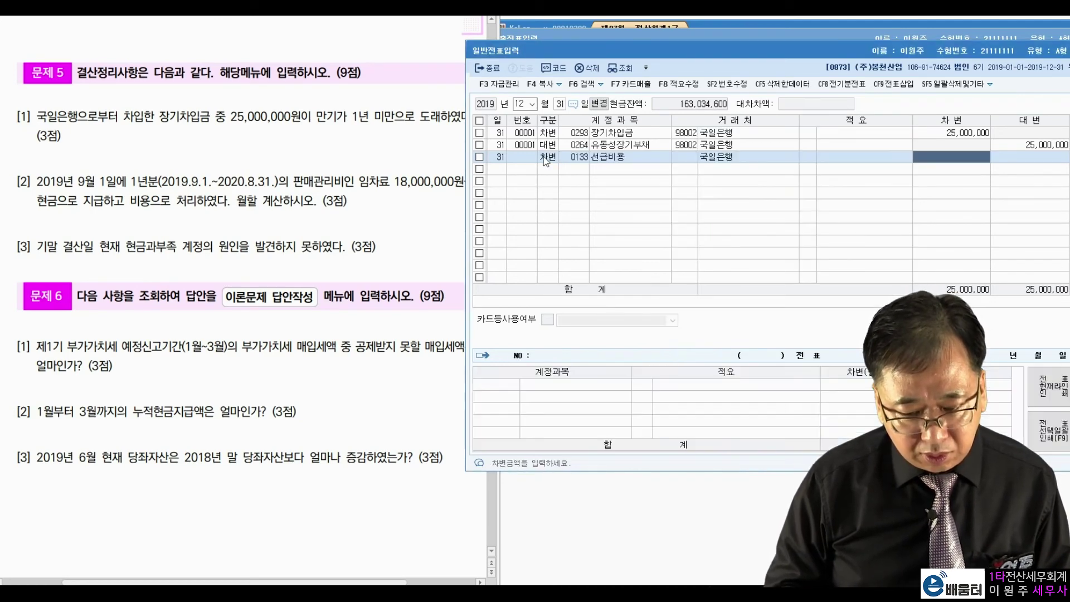
text(12000000)
key(Return)
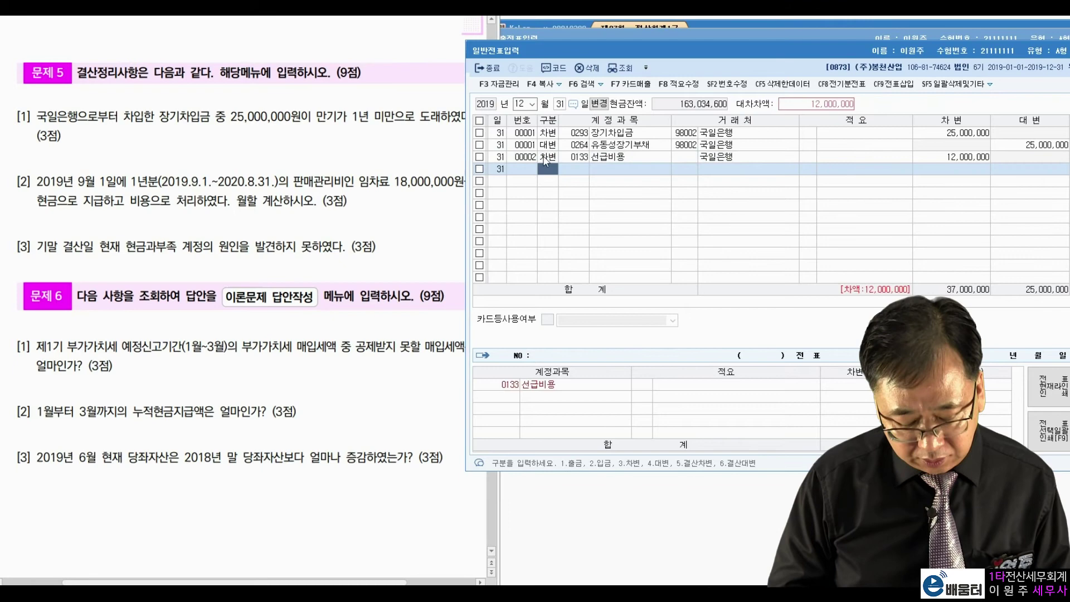
Step: Add the credit line 0819 임차료 (판매관리비) for 12,000,000
text(4임차료)
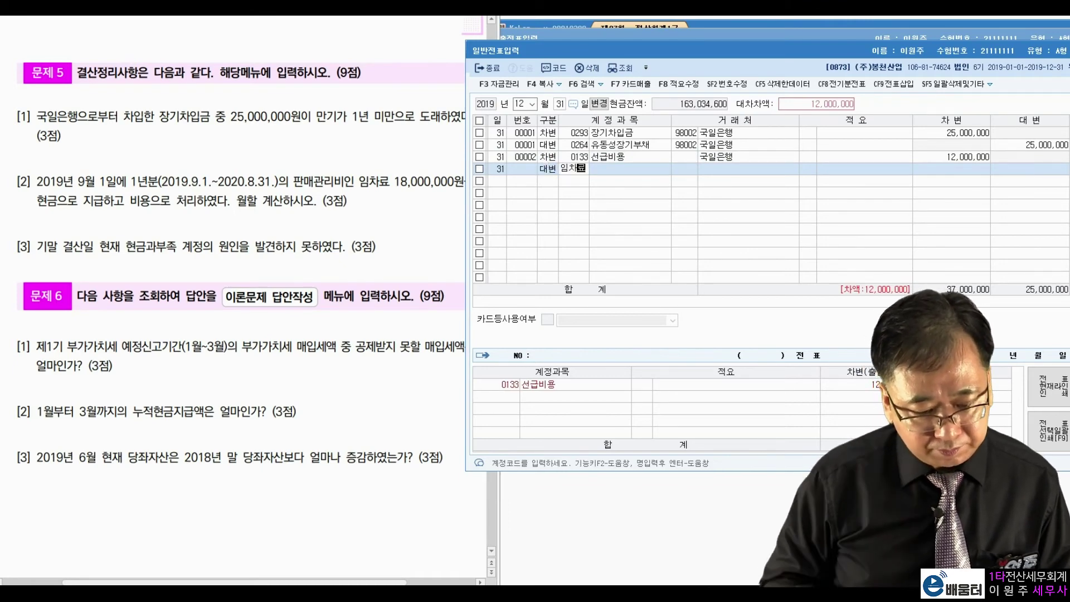
key(Return)
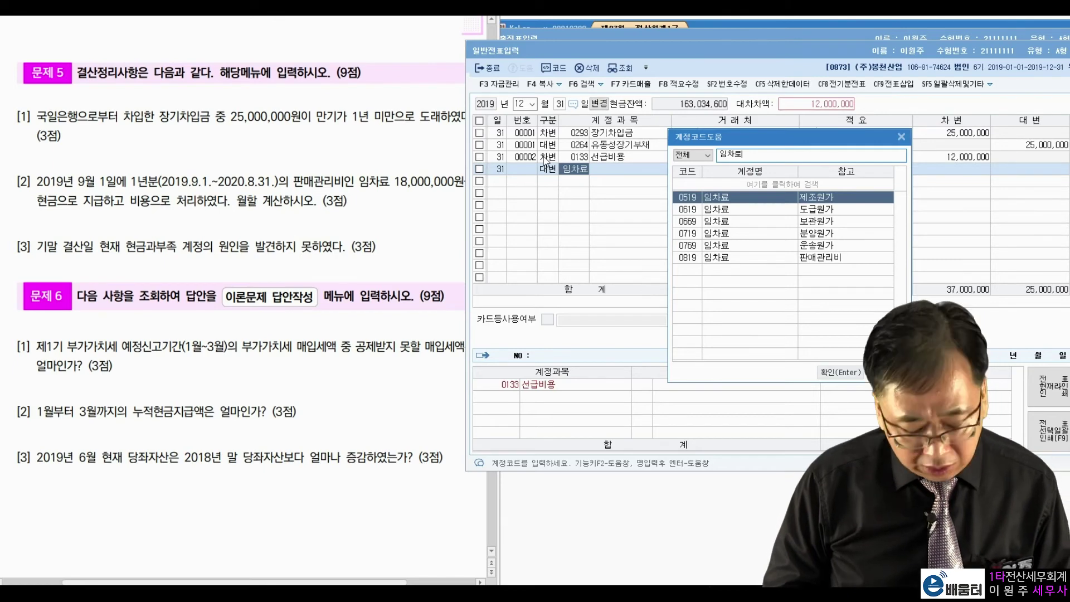
key(Down)
key(Down)
key(Down)
key(Down)
key(Down)
key(Return)
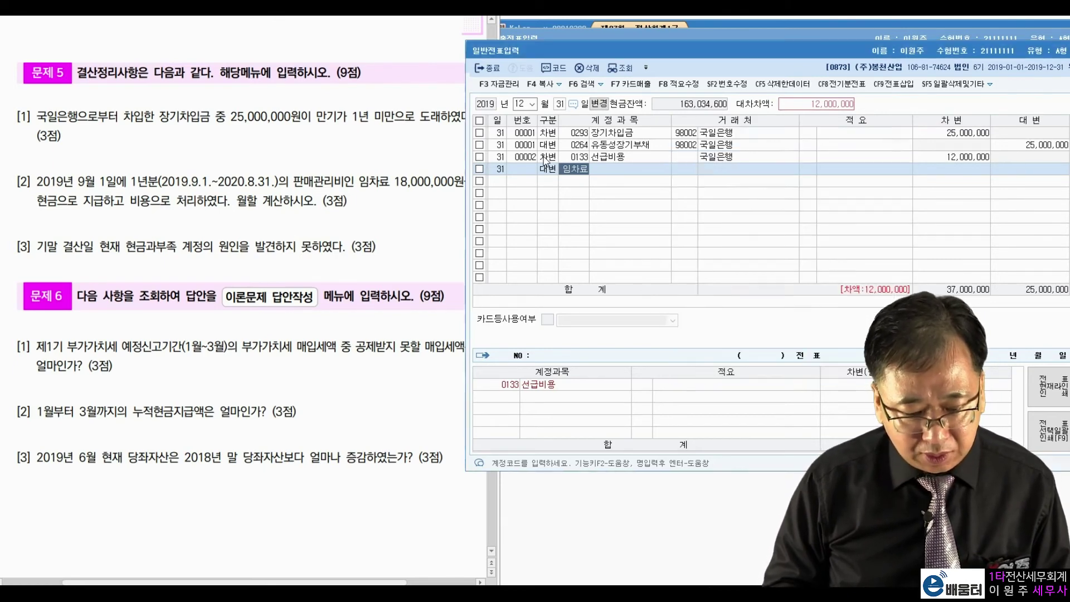
key(Return)
key(Return)
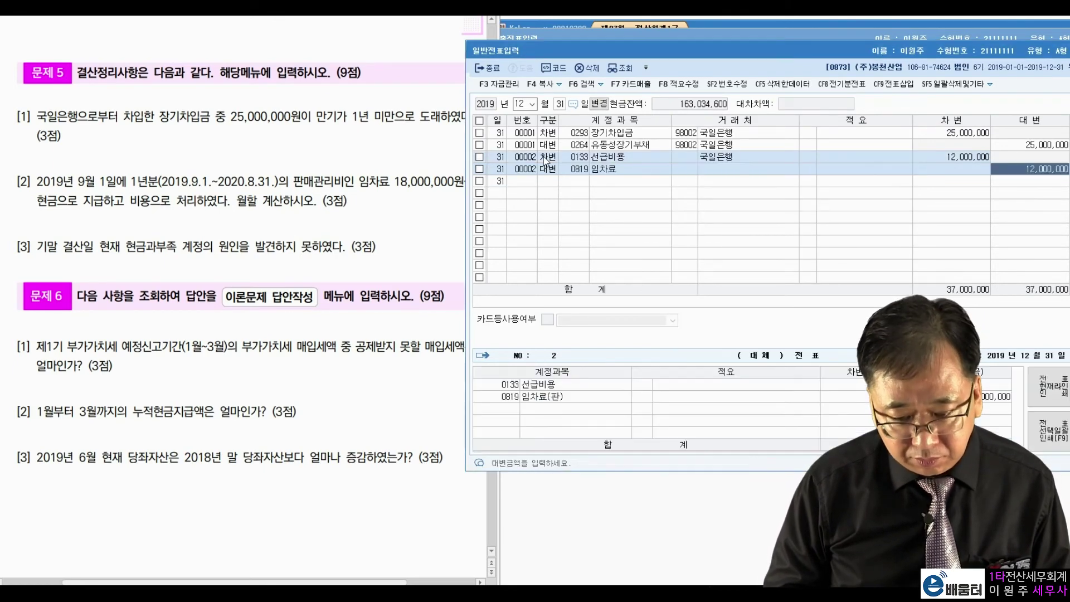
key(Return)
Step: Remove the 국일은행 partner from the 선급비용 debit line
key(Up)
key(Right)
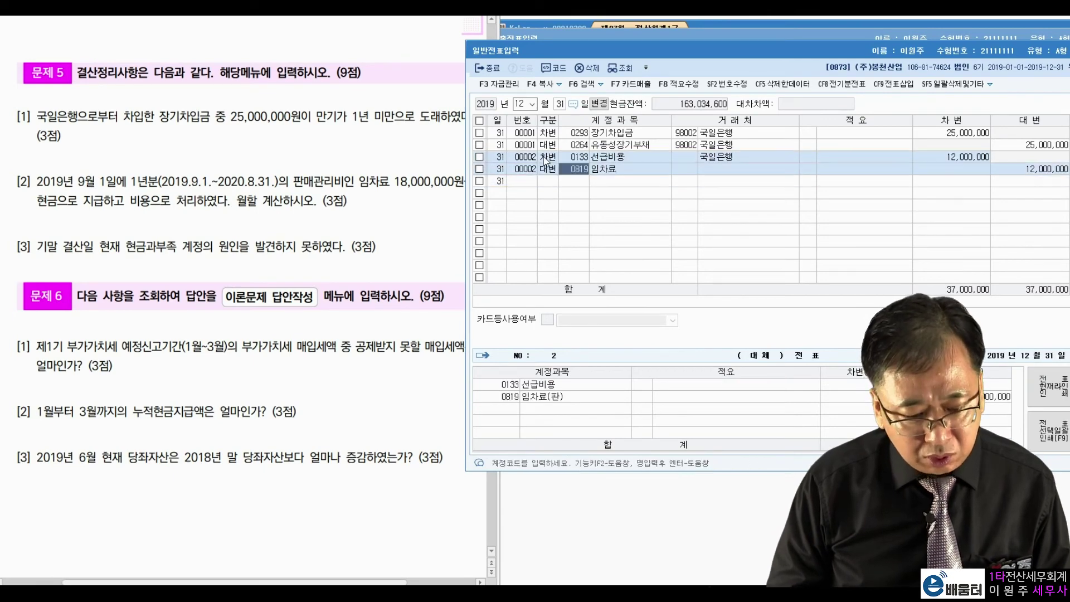
key(Up)
key(Return)
key(Return)
key(Return)
key(Left)
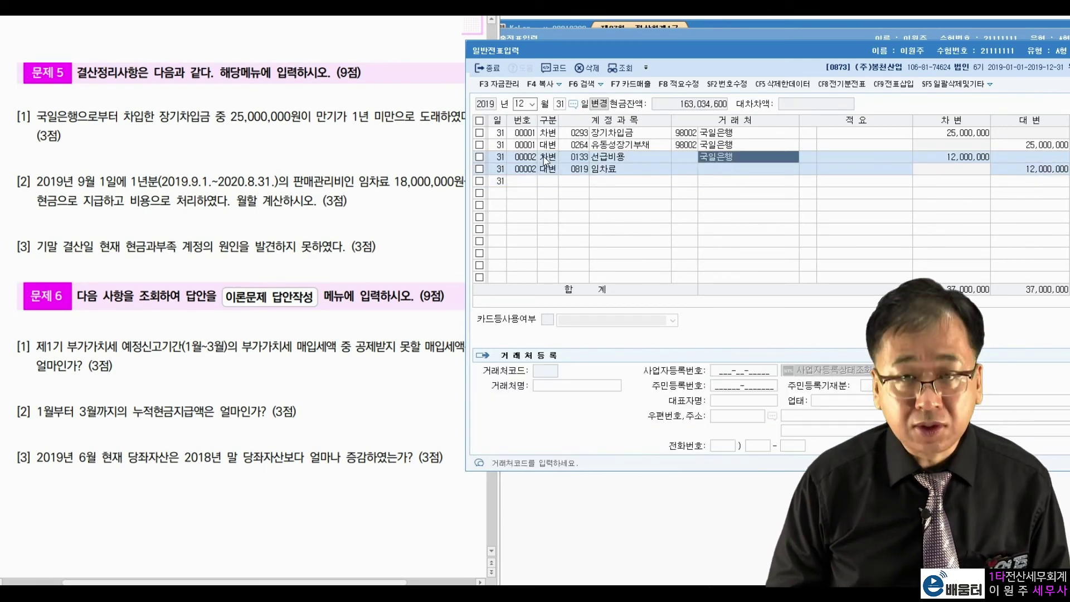
key(Delete)
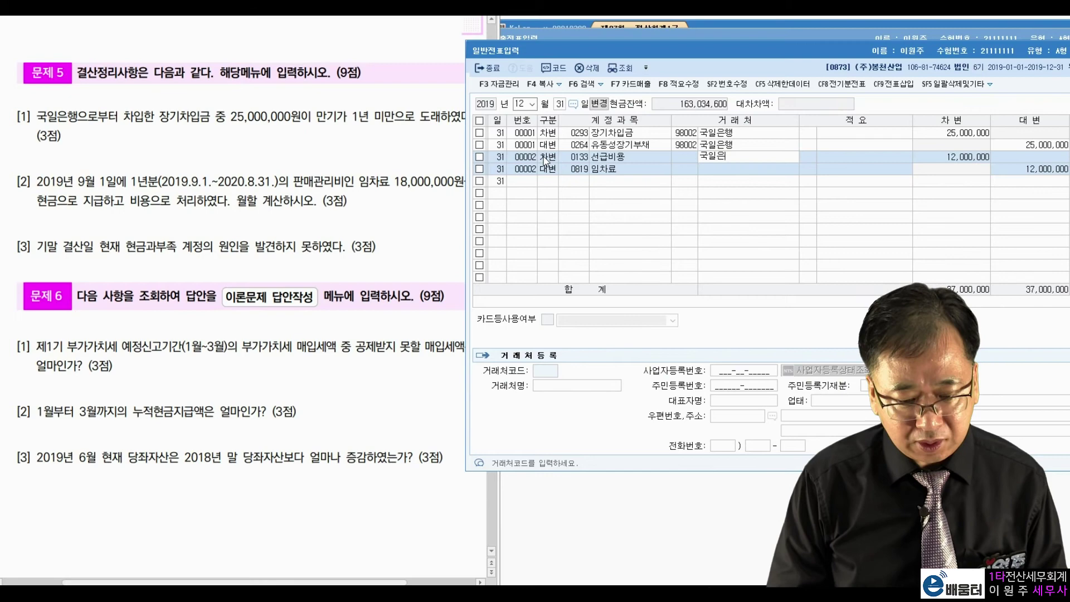
key(Return)
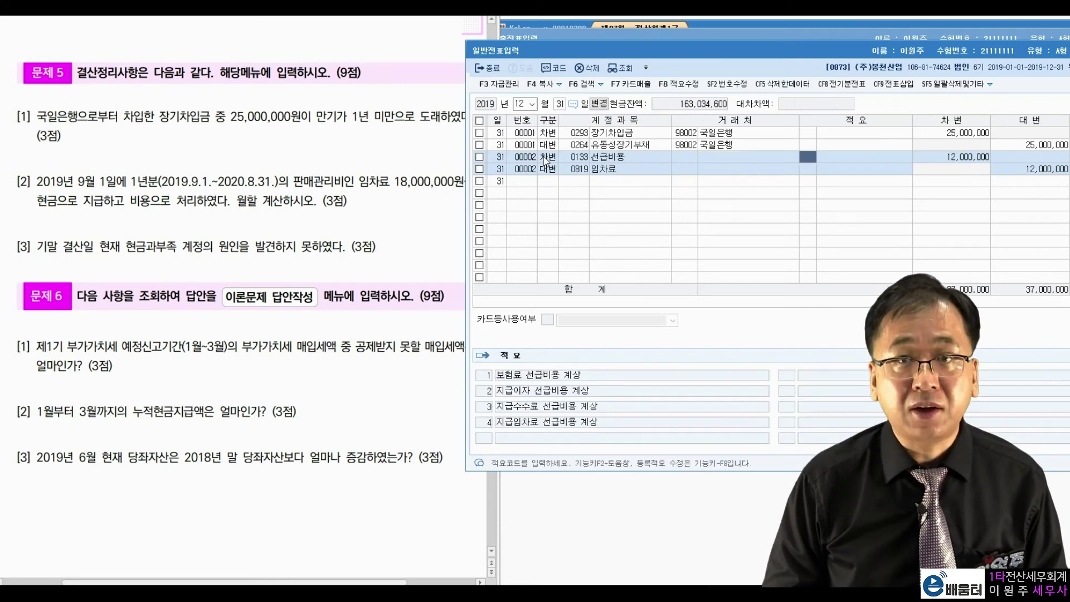
key(Down)
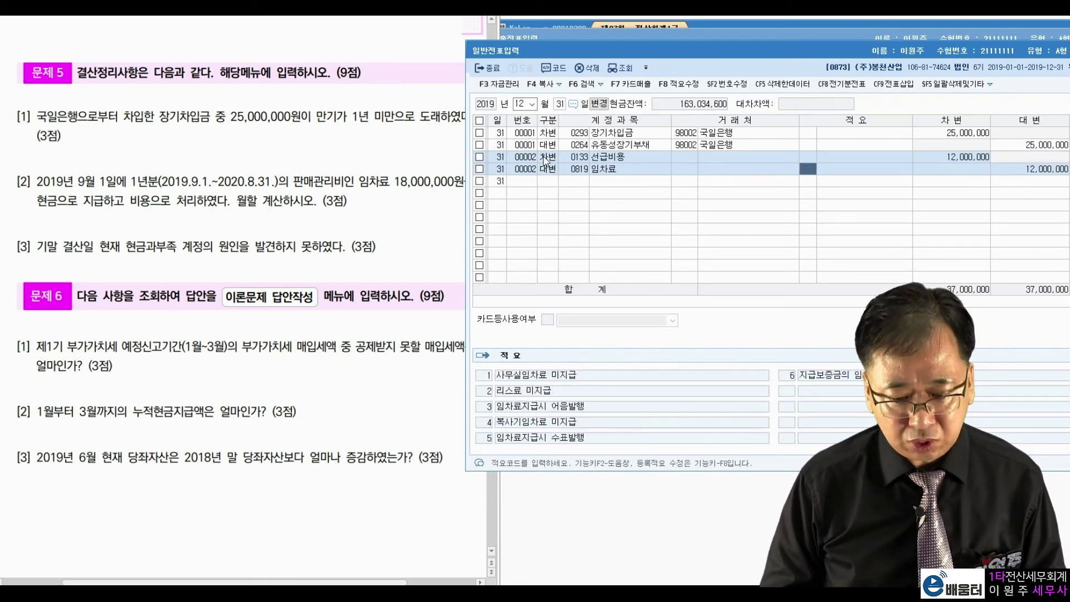
key(Return)
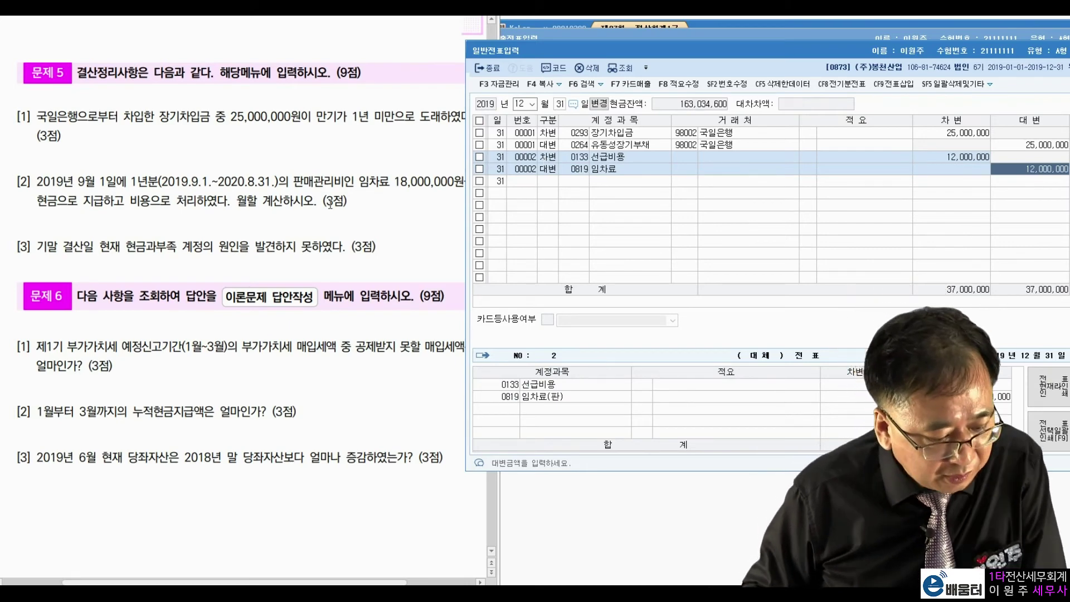
Step: Check question [3] about 현금과부족, then return to the KcLep main menu
click(320, 203)
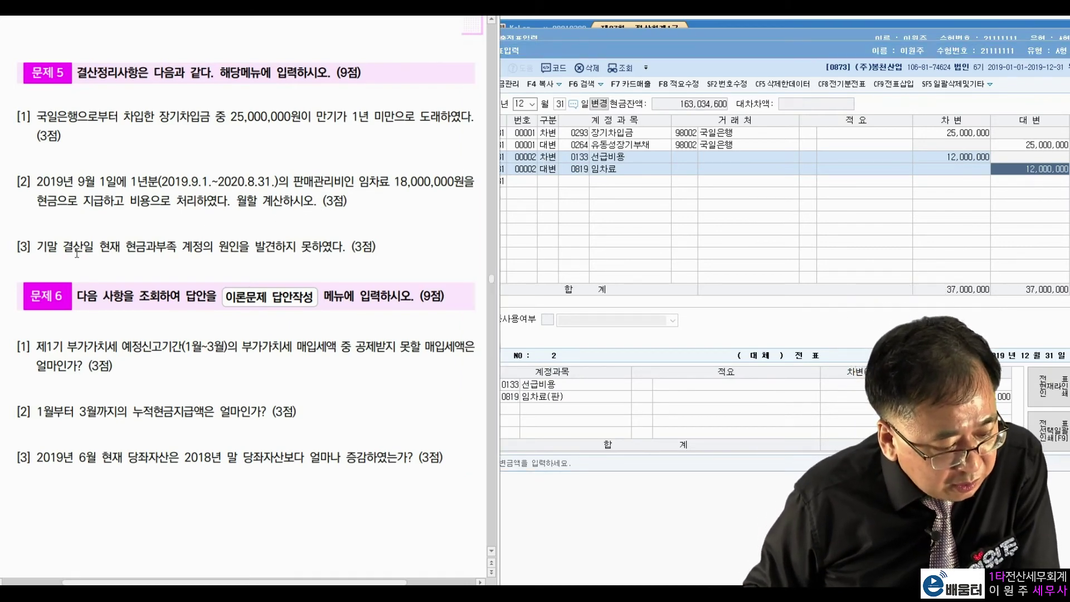
drag(127, 248, 188, 249)
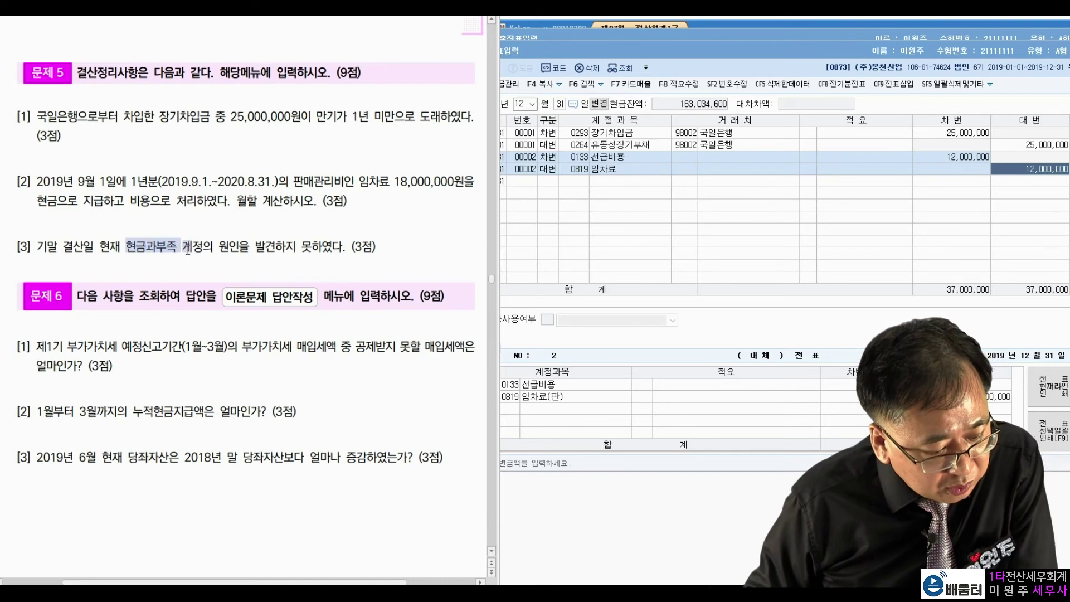
click(261, 254)
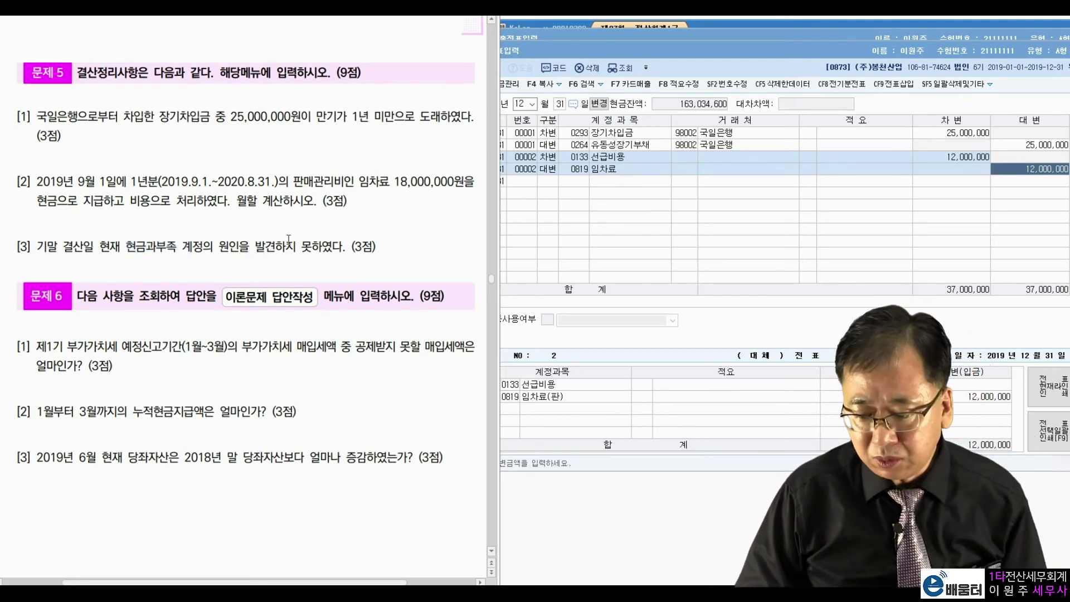
click(720, 25)
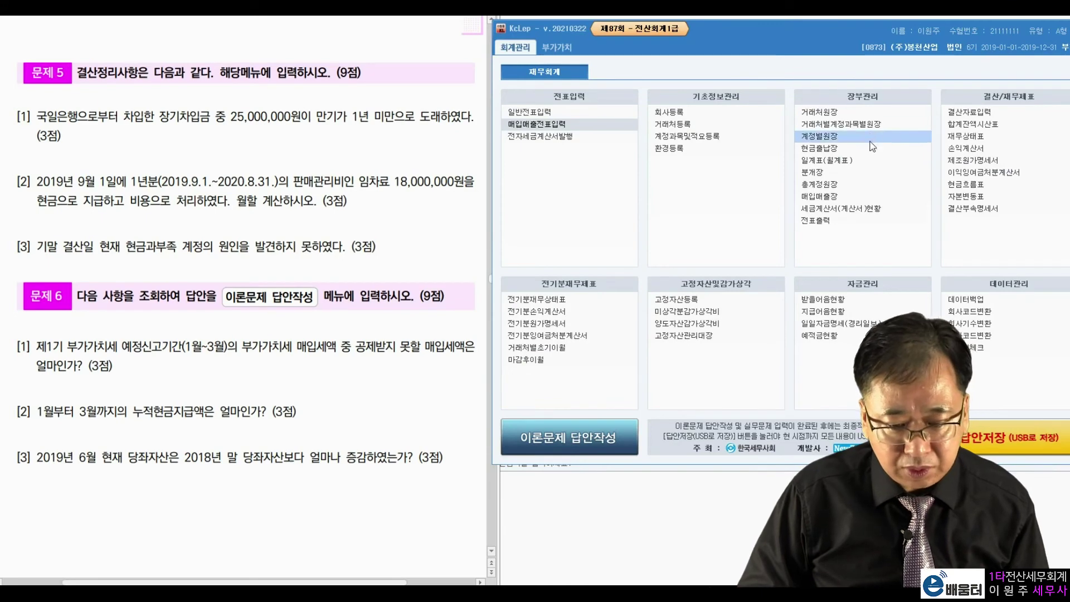
Step: Load the 합계잔액시산표 through month 12 and locate 현금과부족 at -370,000
click(981, 124)
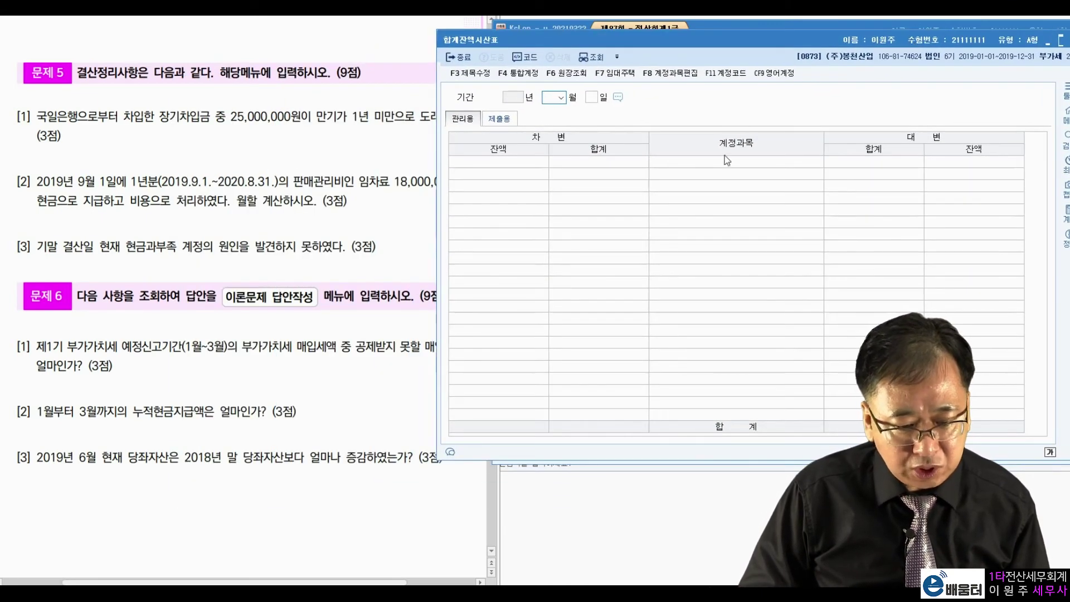
text(12)
key(Return)
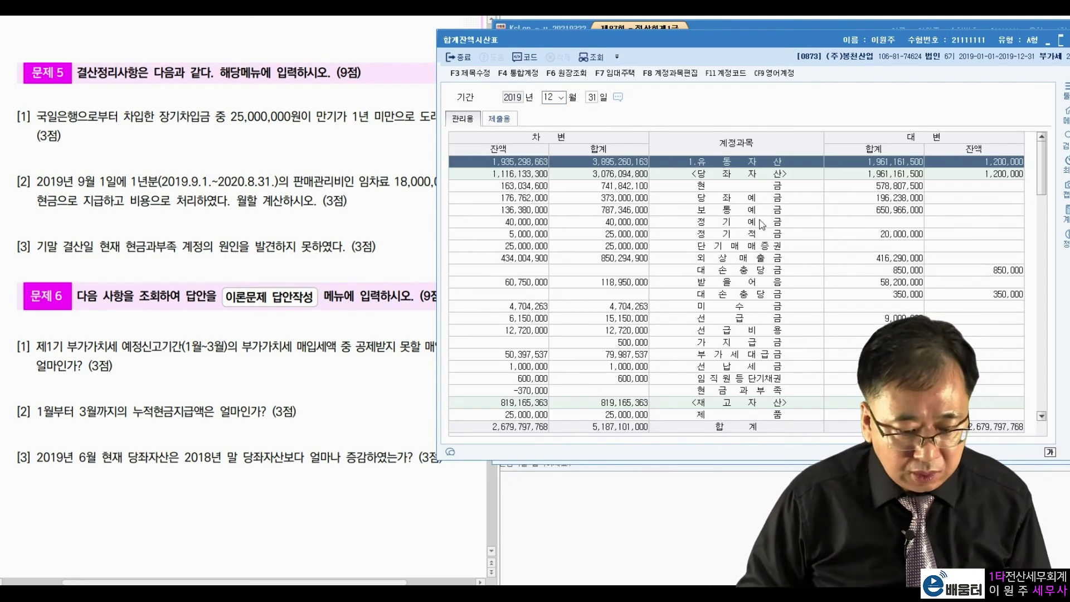
click(747, 258)
click(741, 306)
click(735, 343)
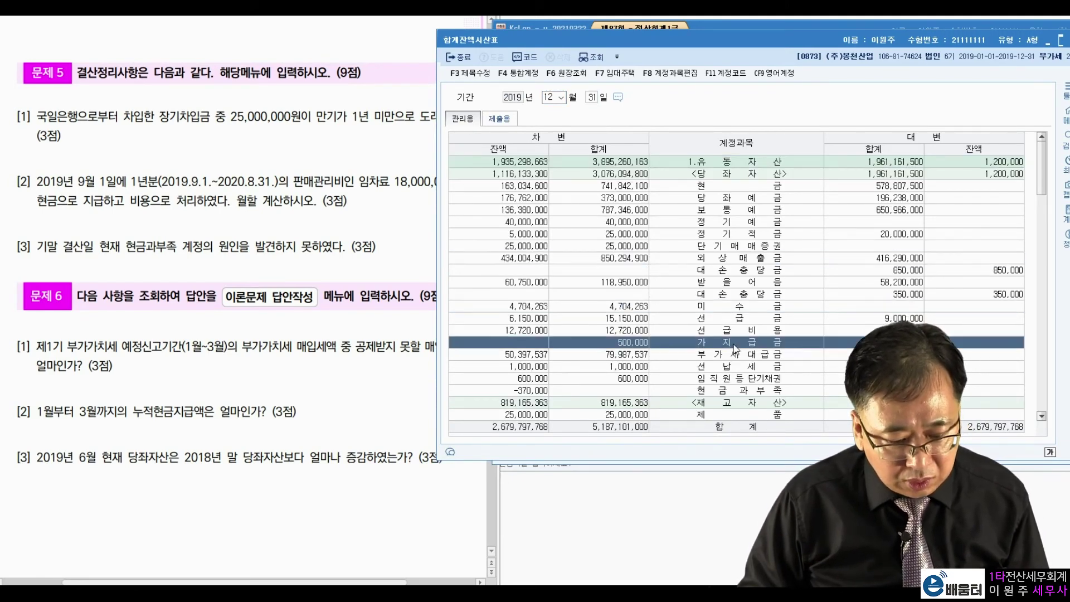
click(783, 390)
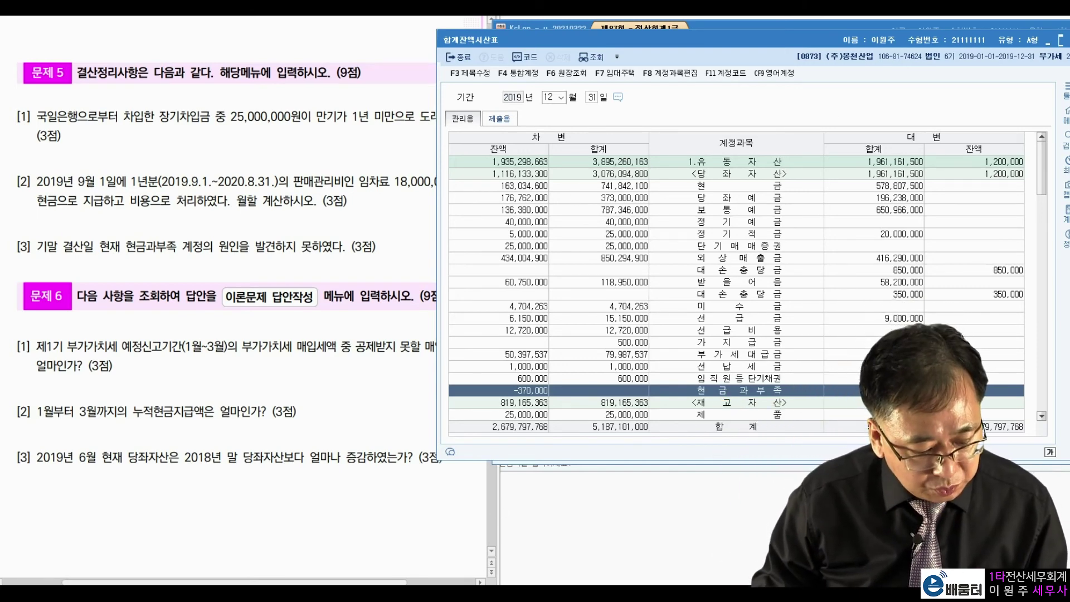
key(alt+Tab)
Step: Record a December 31 entry debiting 0141 현금과부족 and crediting 0930 잡이익 370,000
click(553, 179)
text(3)
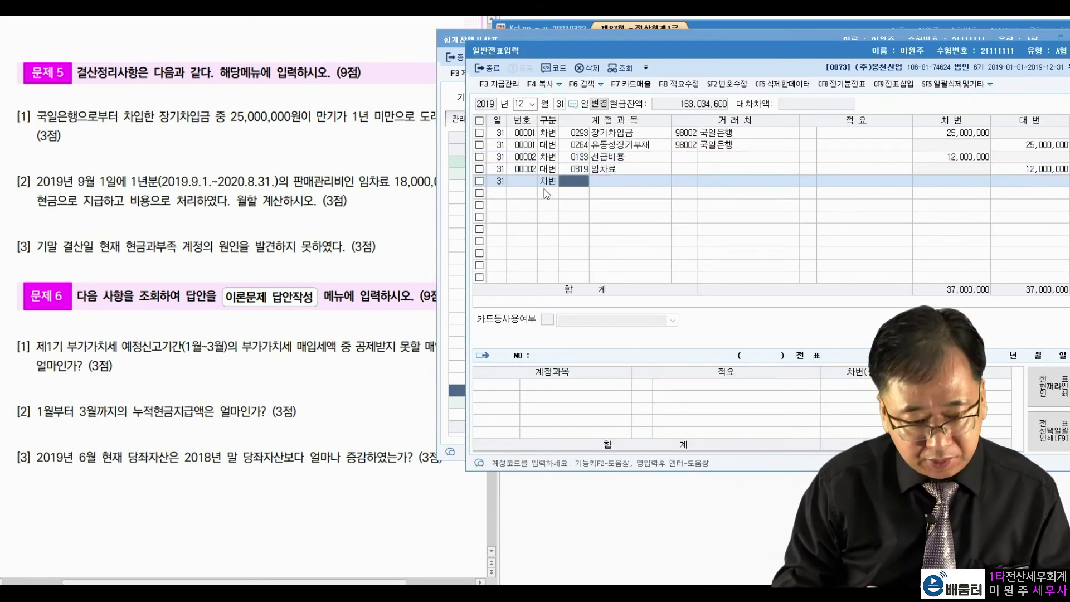
text(101)
key(Return)
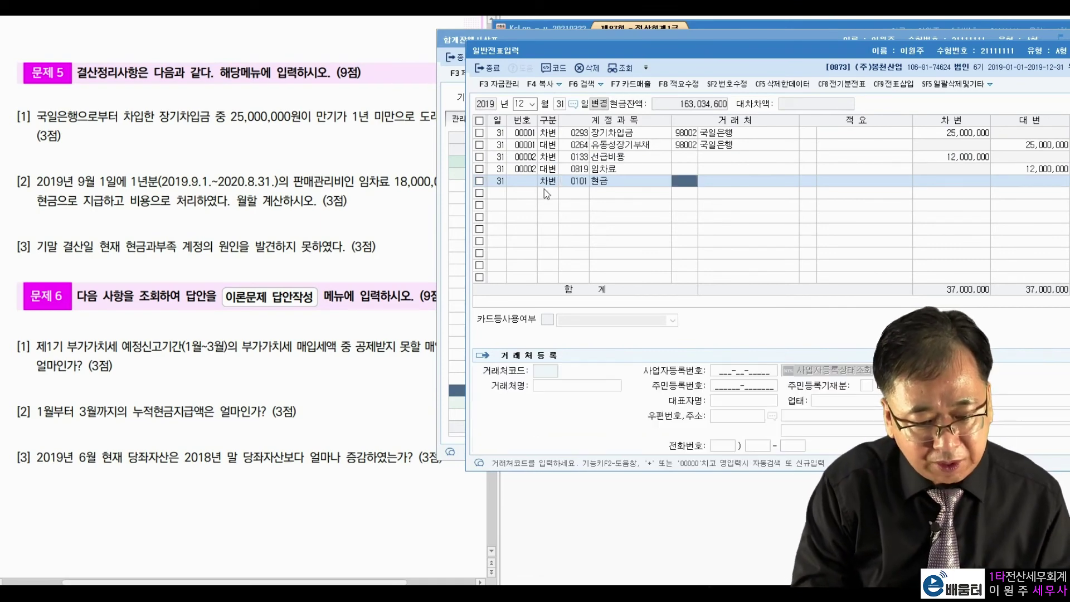
key(shift+Tab)
text(현금과)
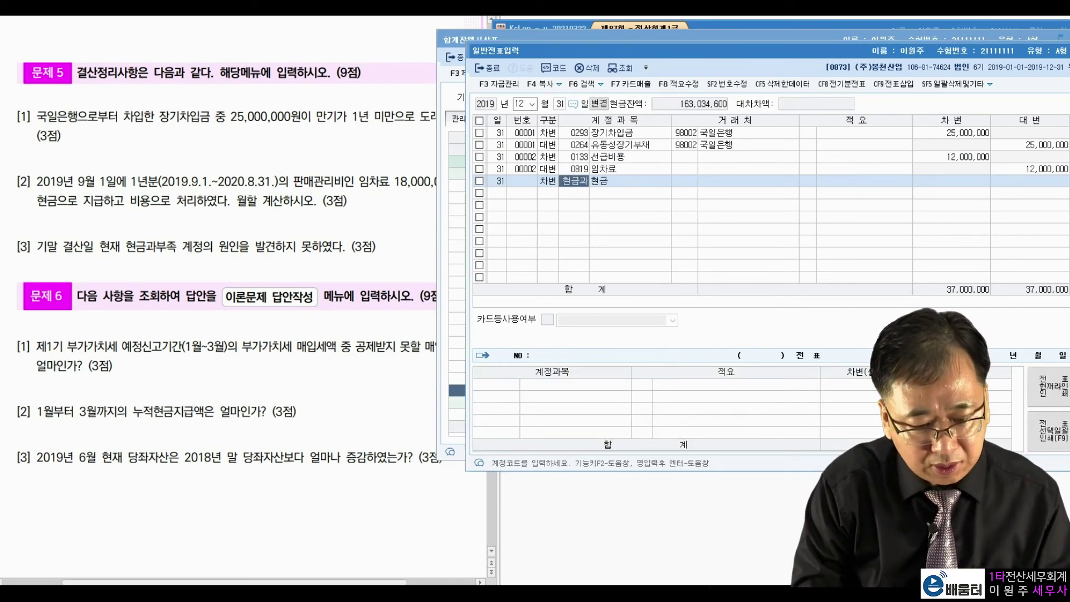
key(Return)
key(Return)
key(Return)
key(Return)
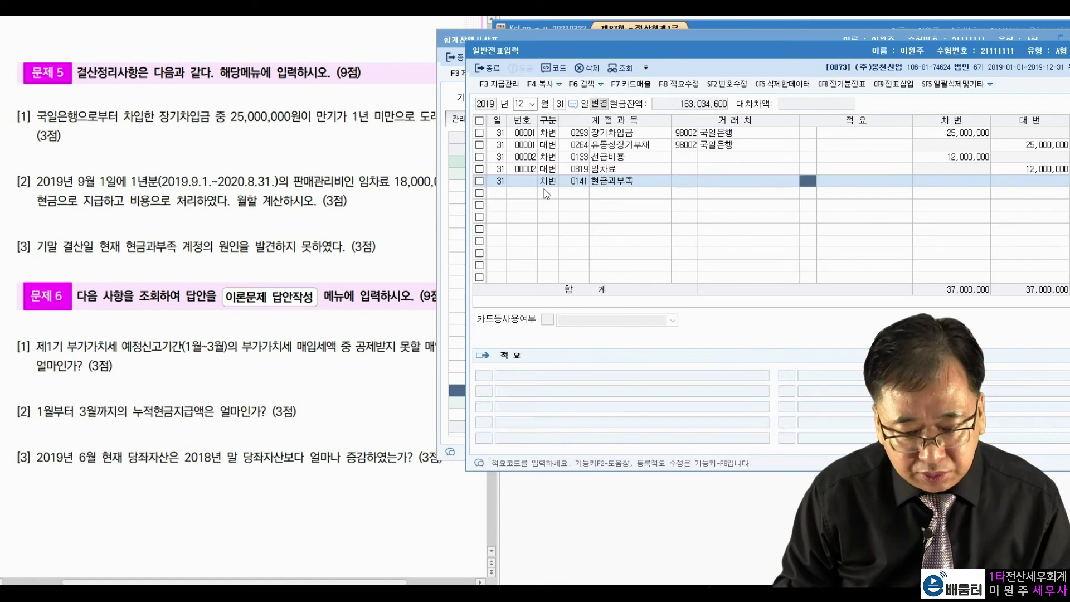
key(Return)
key(Return)
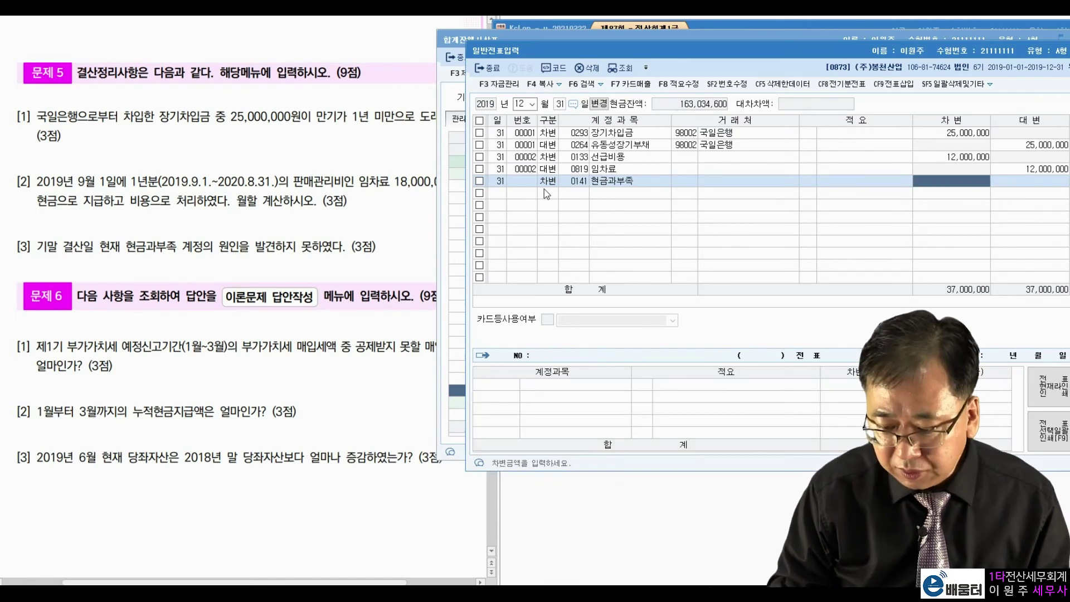
text(3700000)
key(Return)
text(4잡이익)
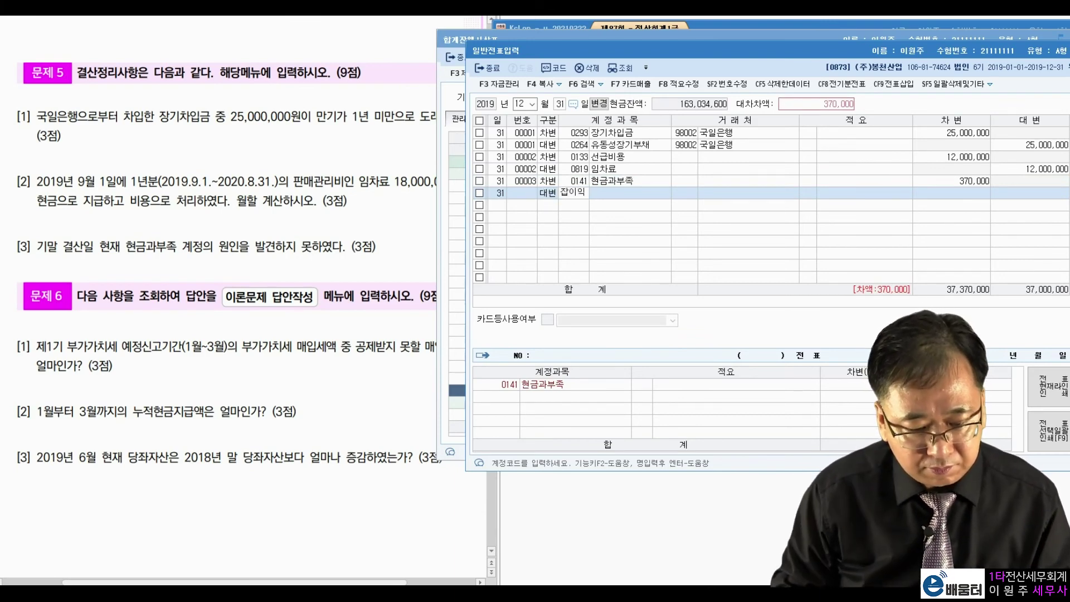
key(Return)
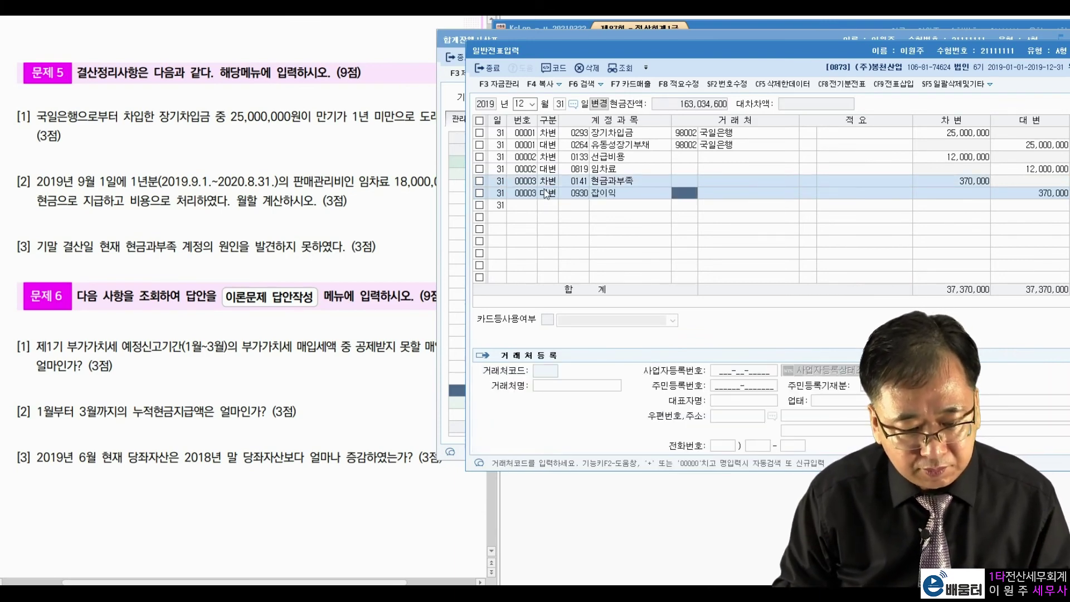
key(Return)
key(Return)
key(Return)
key(Return)
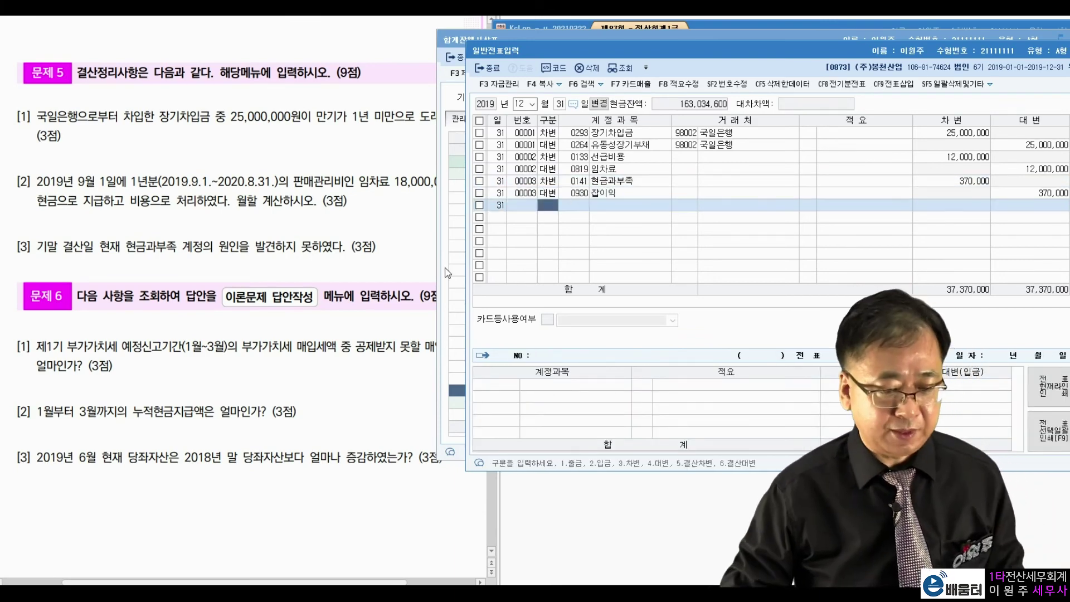
Step: Restore, move aside and close the 일반전표입력 window
click(304, 264)
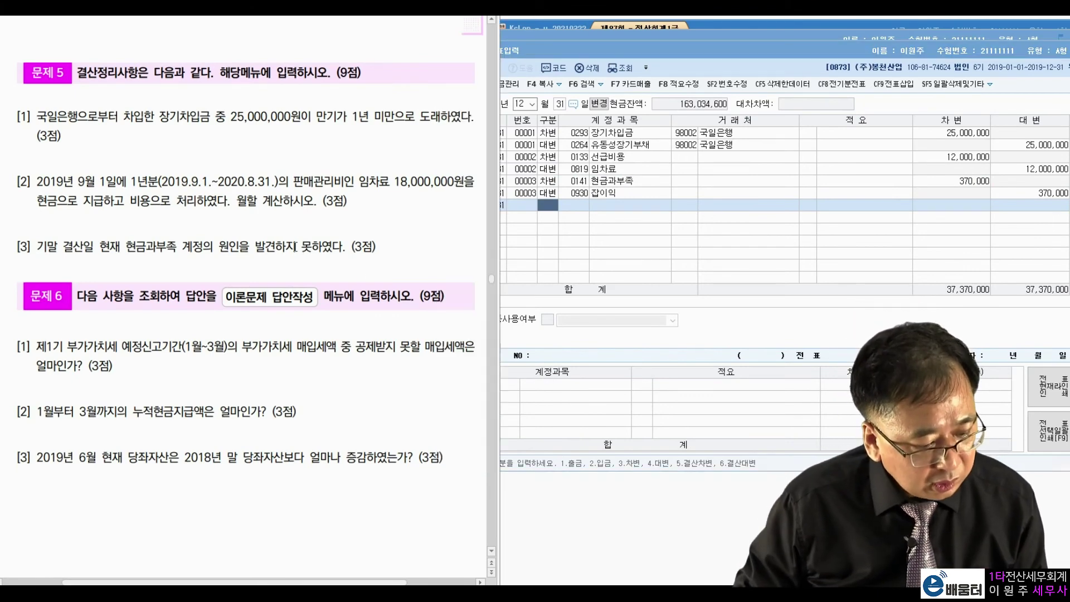
double_click(964, 45)
drag(965, 45, 849, 79)
click(991, 78)
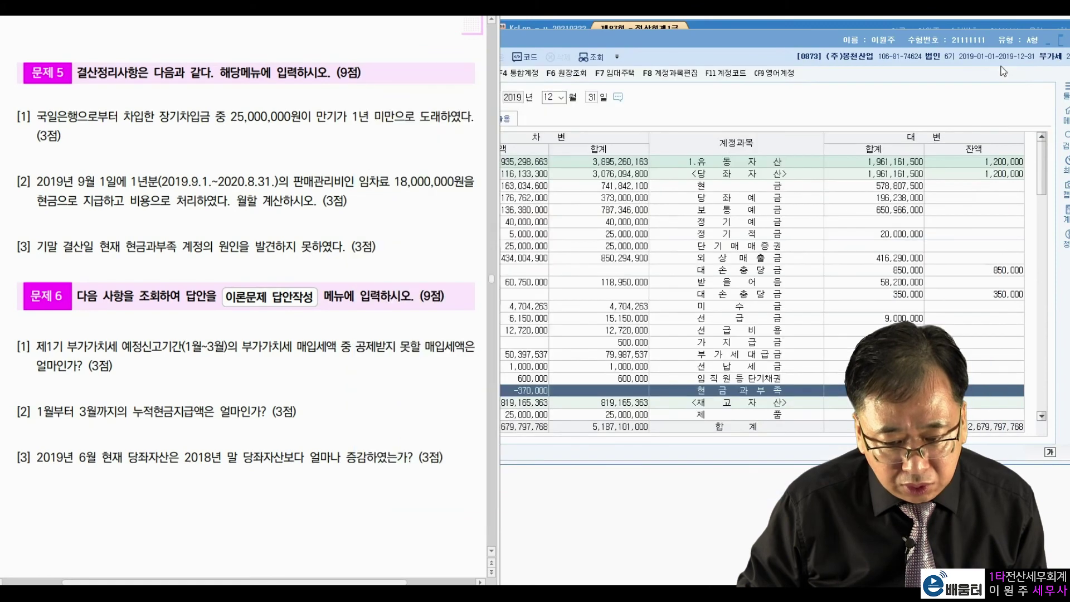
Step: Close the trial balance, review question 1's preliminary filing wording, and switch to the 부가가치 menu
double_click(1005, 43)
click(1013, 43)
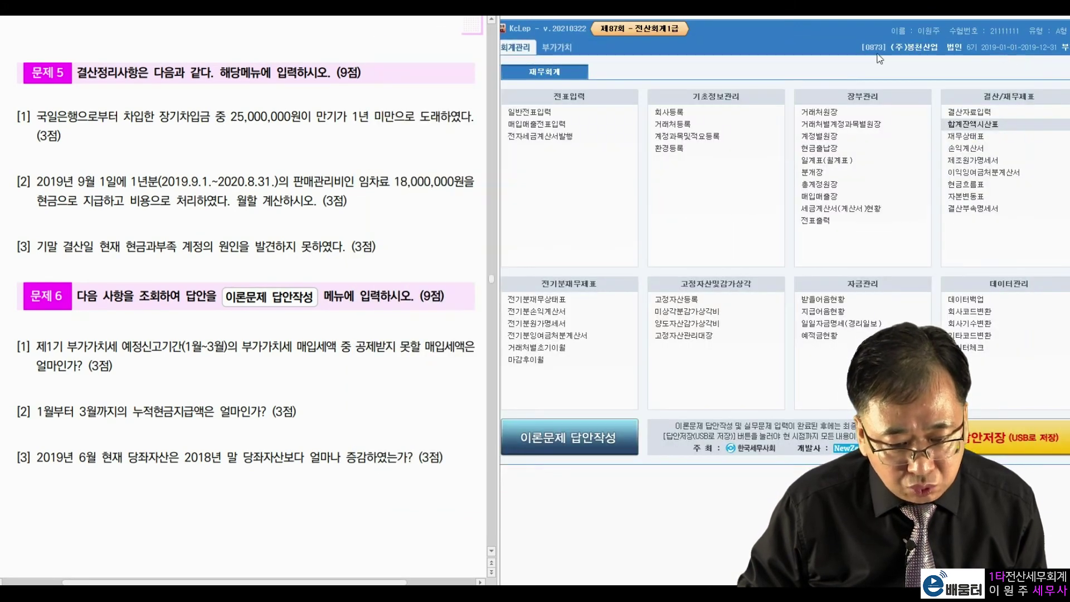
click(836, 36)
click(256, 411)
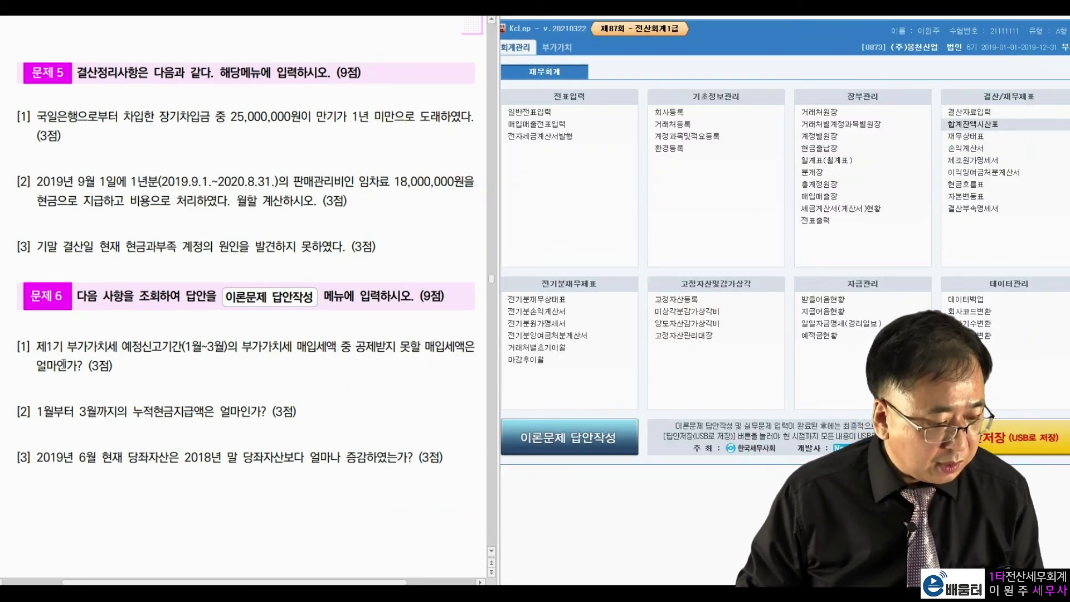
drag(107, 348, 339, 347)
click(370, 346)
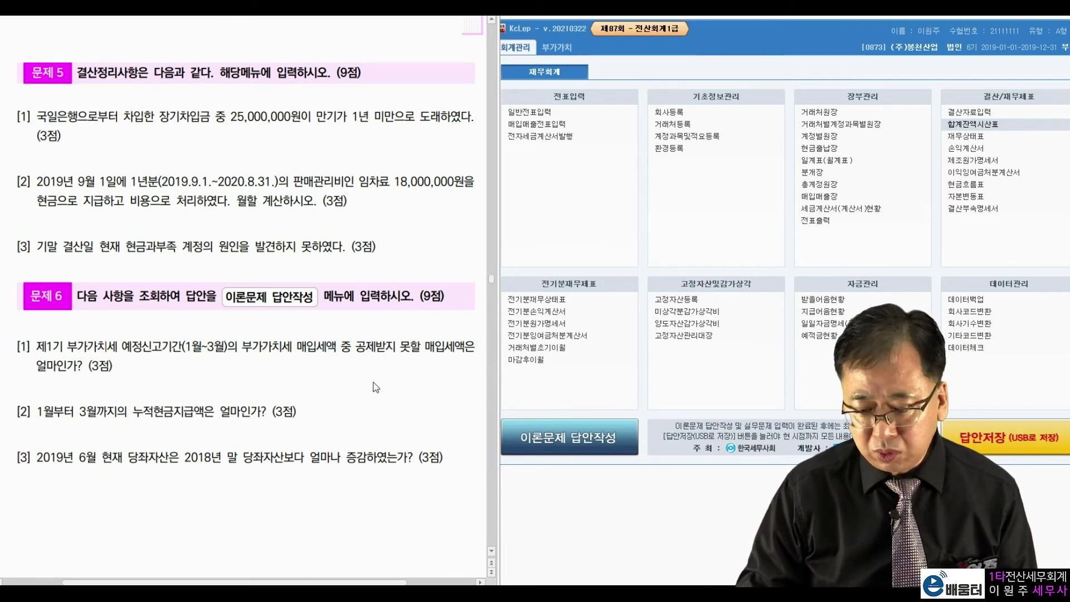
click(715, 52)
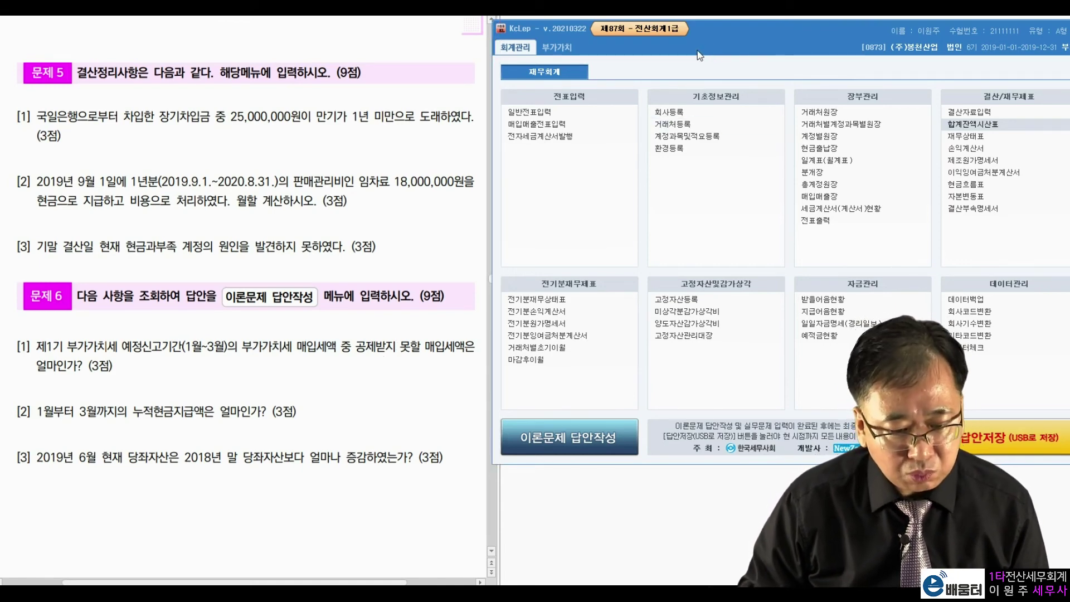
click(566, 49)
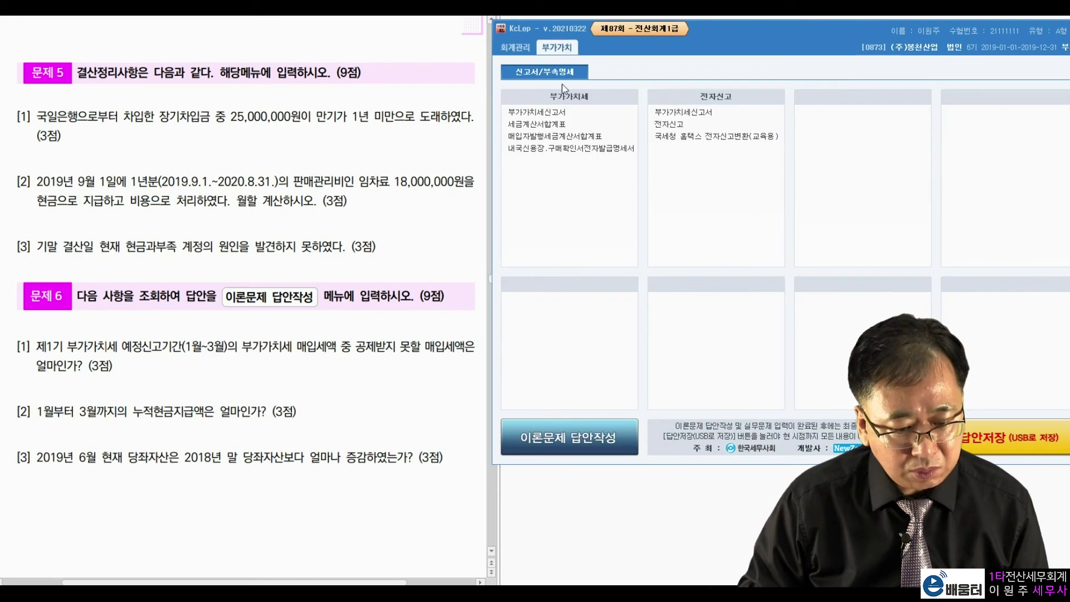
click(556, 114)
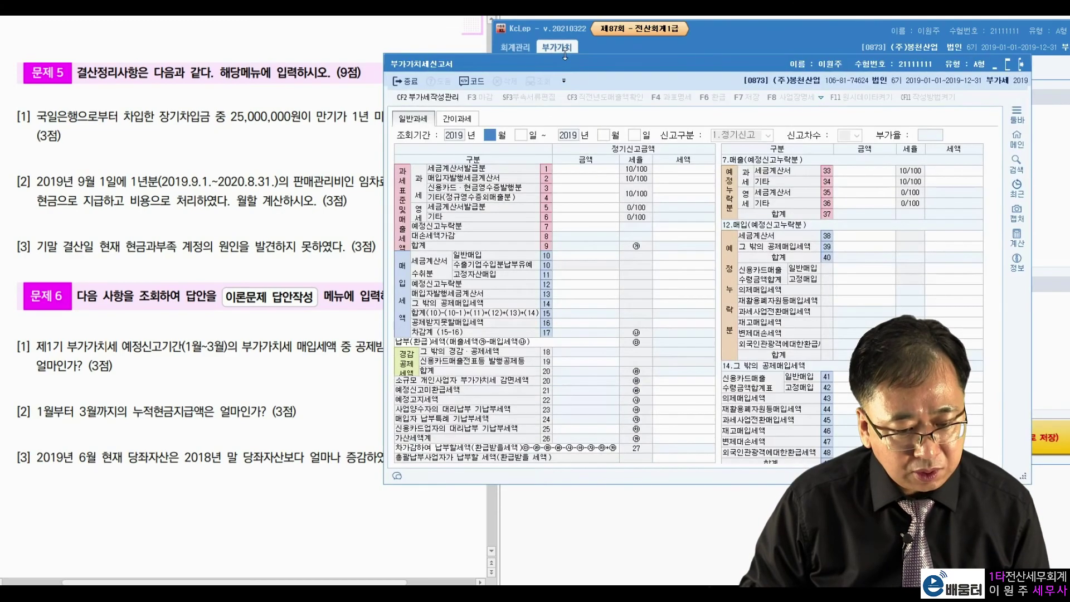
drag(581, 63, 674, 45)
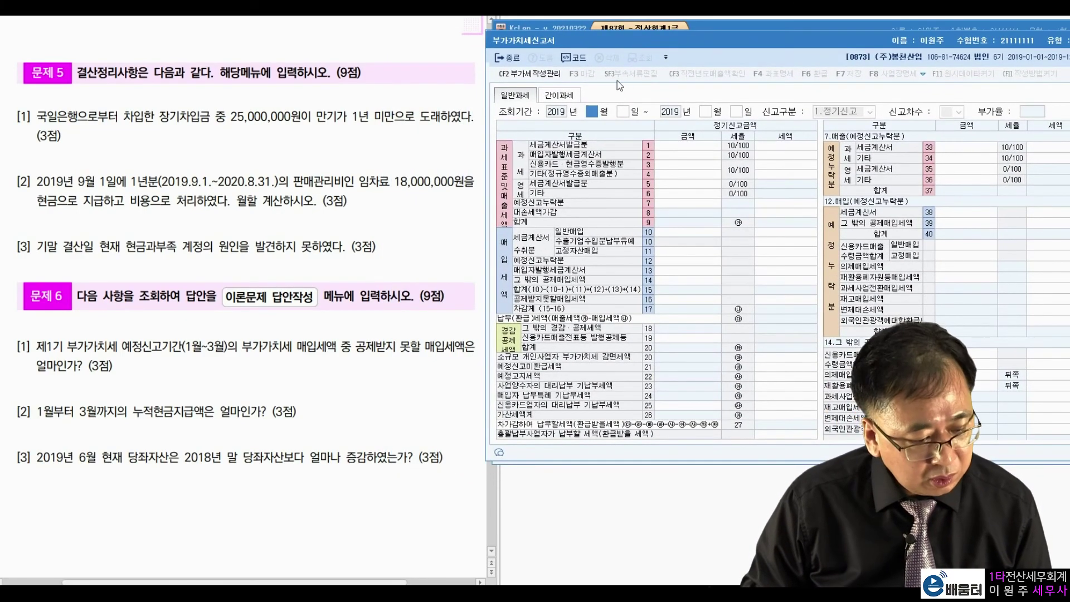
text(1)
key(Return)
key(Return)
key(Return)
key(Return)
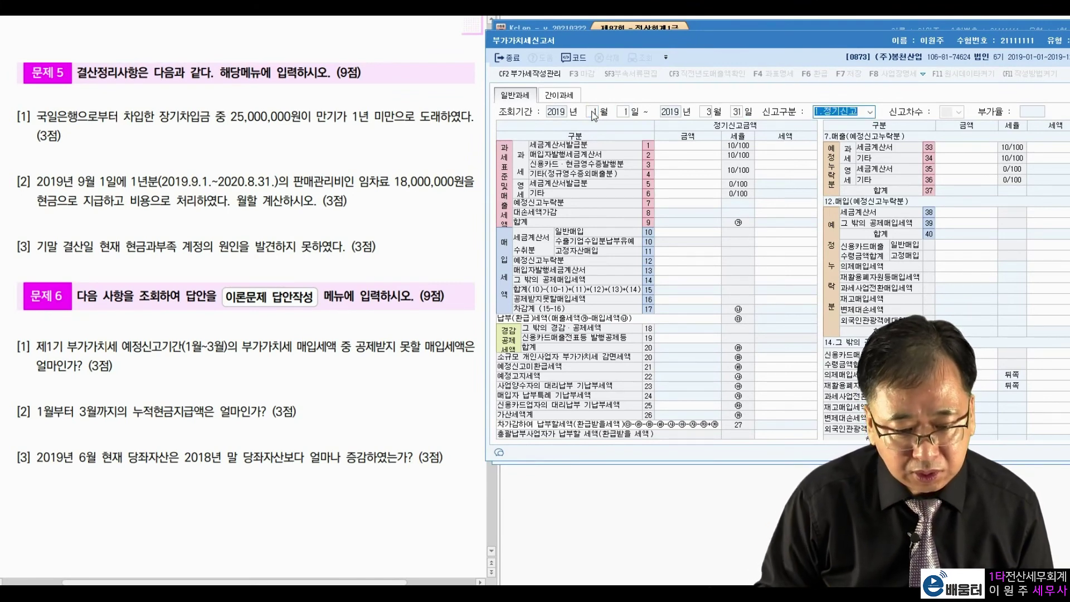
key(Return)
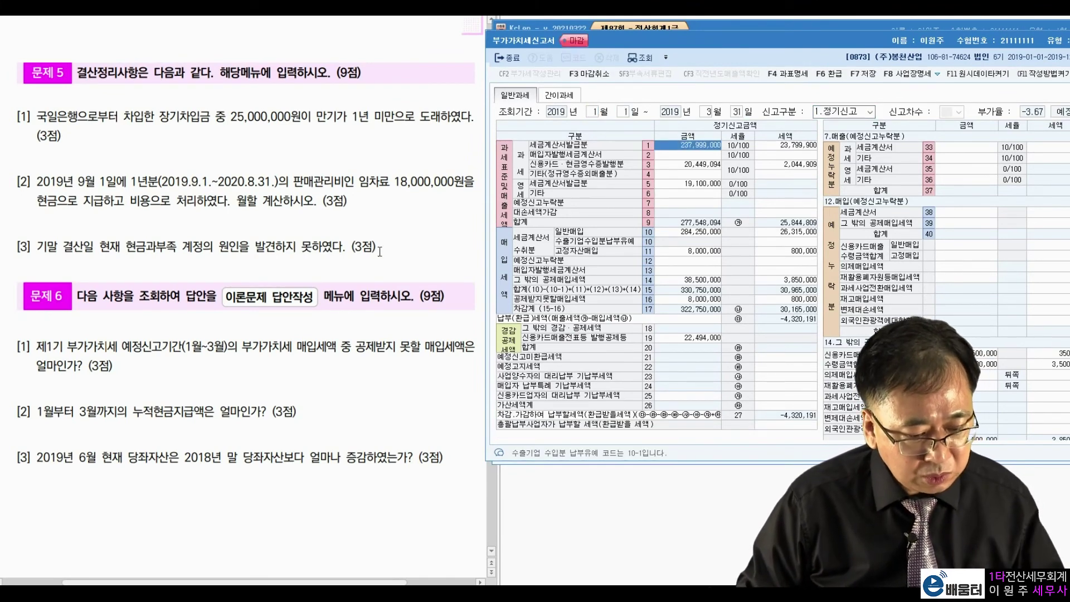
click(379, 252)
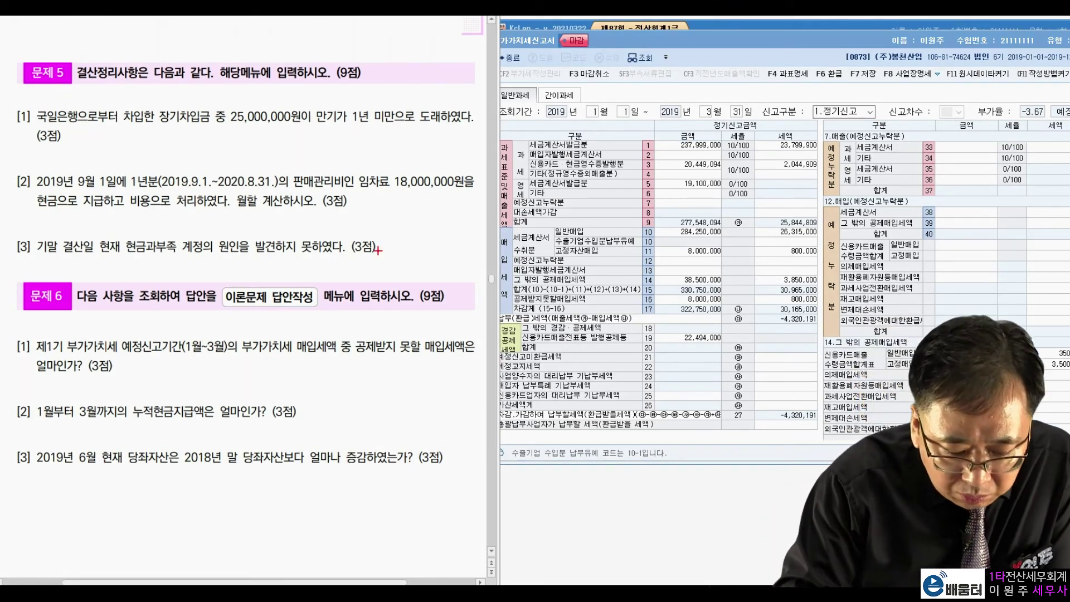
mouse_move(514, 300)
mouse_down()
mouse_move(531, 308)
mouse_move(596, 301)
mouse_move(543, 290)
mouse_move(514, 305)
mouse_up()
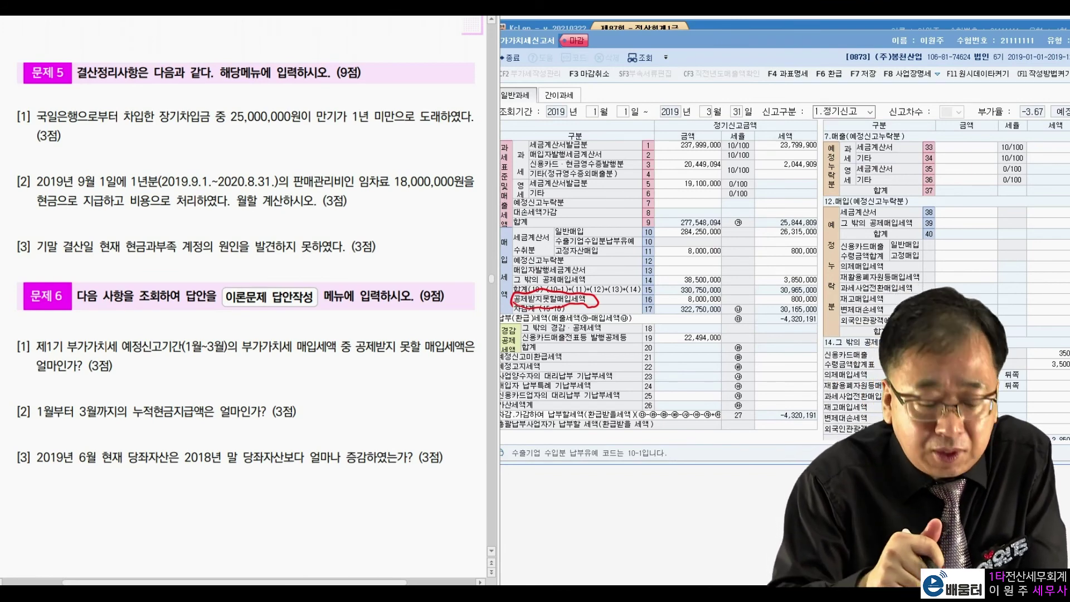
drag(420, 361, 450, 357)
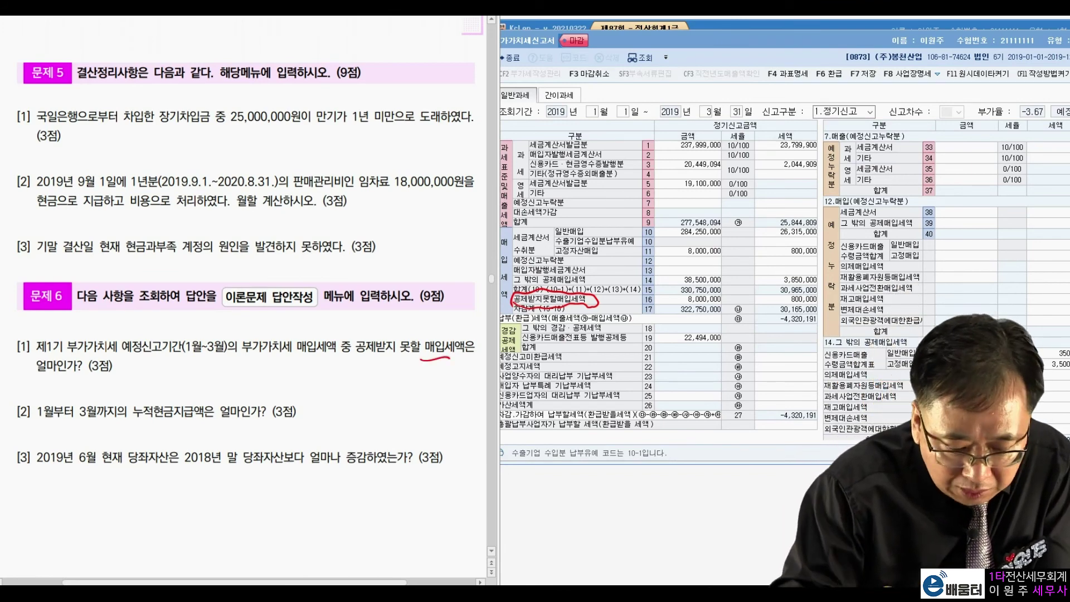
drag(640, 307, 661, 305)
mouse_move(835, 296)
mouse_down()
mouse_move(781, 296)
mouse_move(819, 301)
mouse_up()
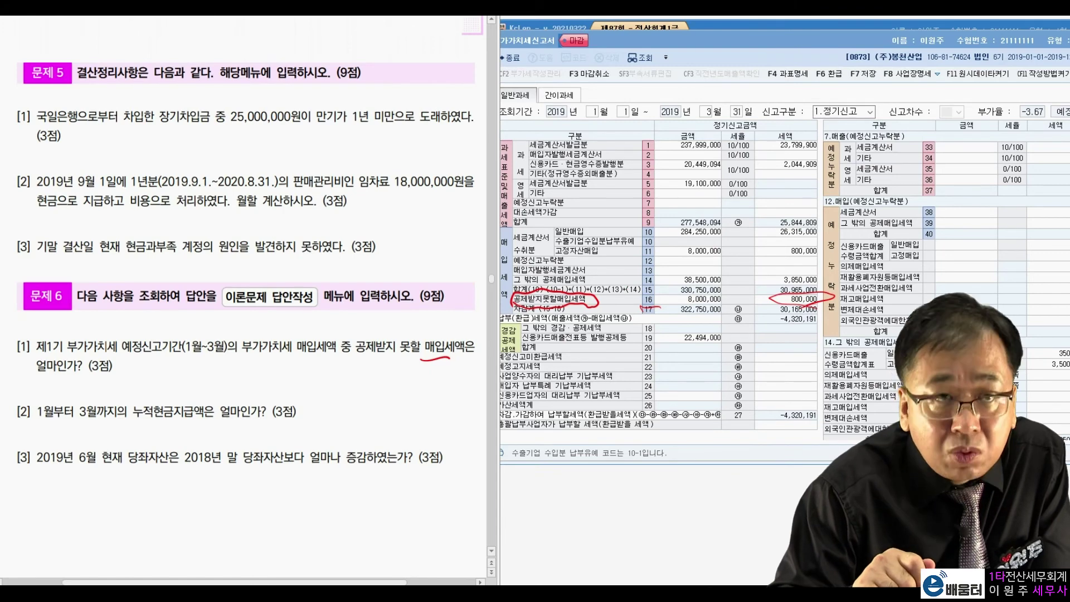
drag(676, 307, 714, 303)
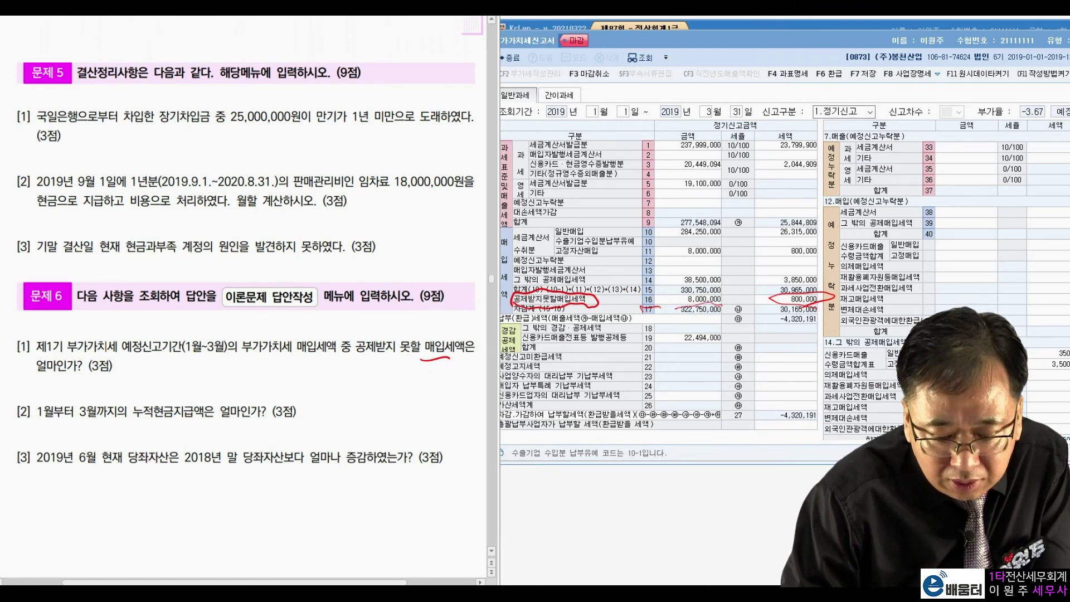
drag(773, 289, 788, 285)
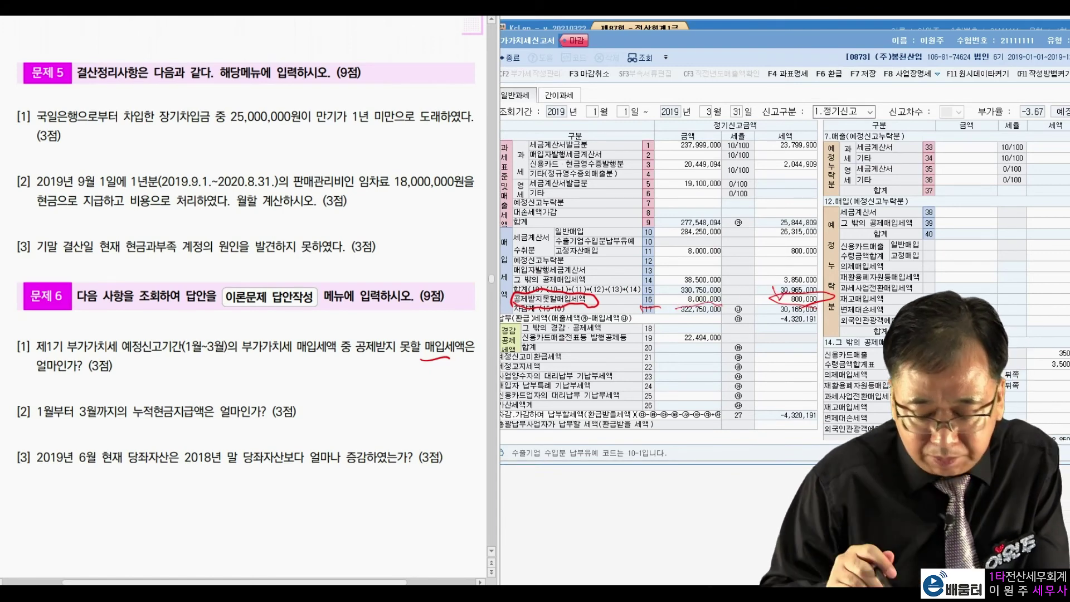
key(Escape)
click(814, 41)
key(Escape)
key(Escape)
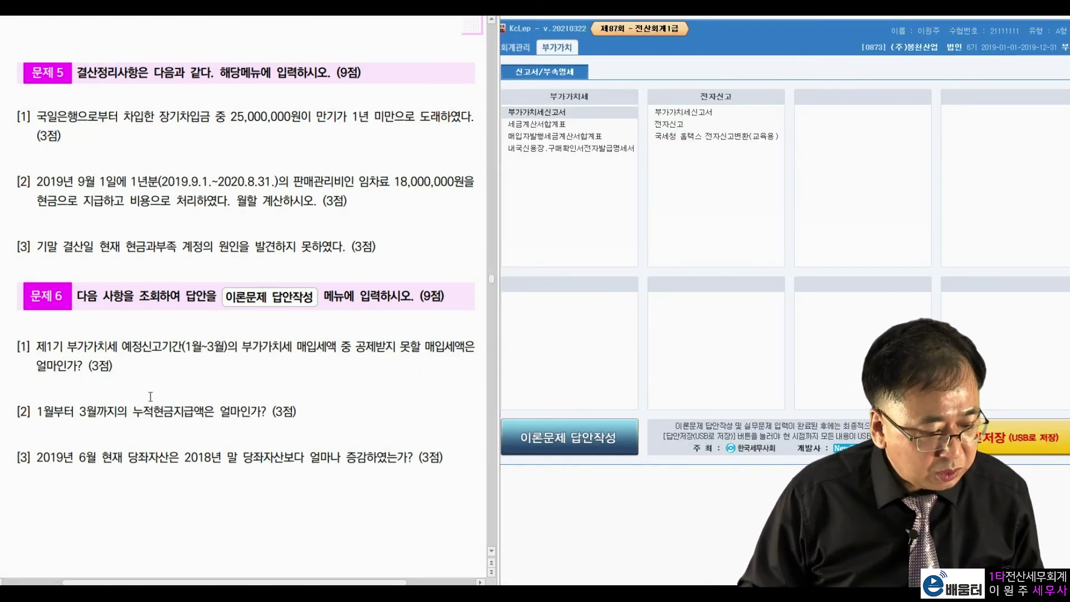
drag(130, 411, 203, 412)
Step: Open the 현금출납장 for January through March 2019
click(319, 408)
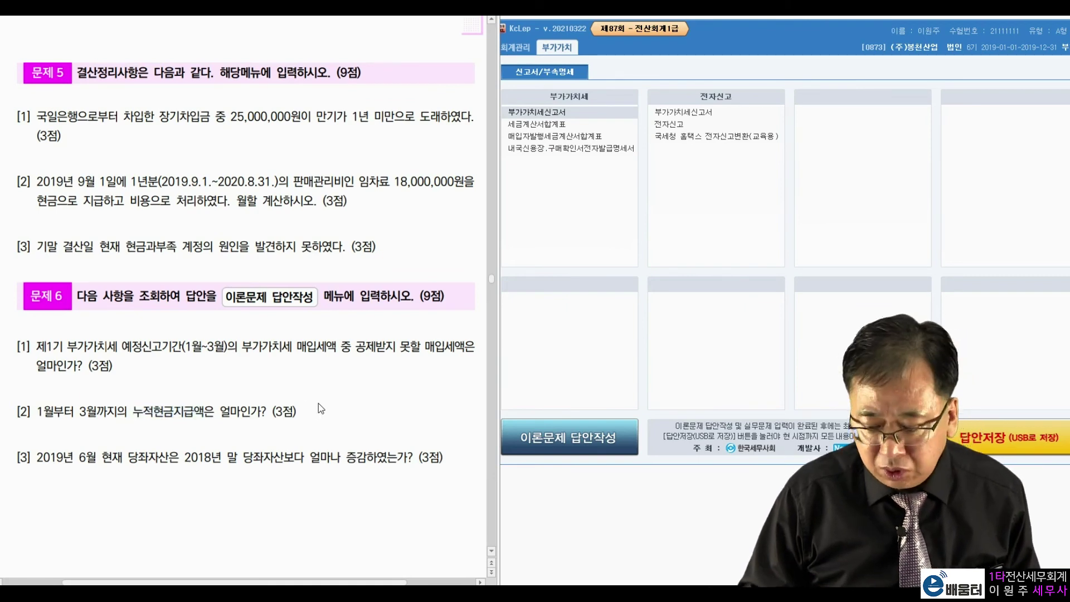
click(516, 47)
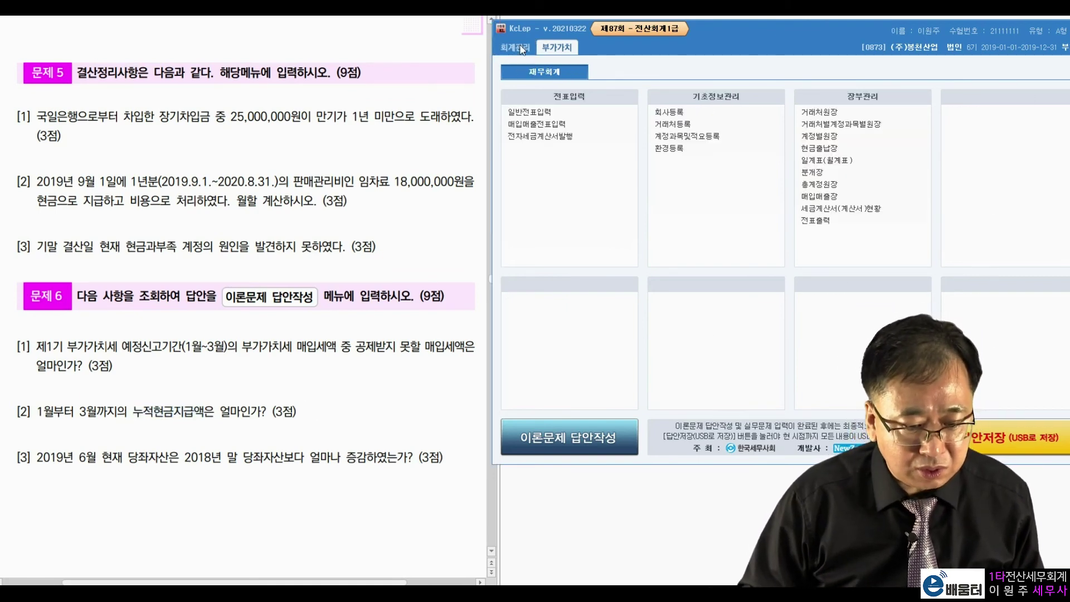
click(826, 149)
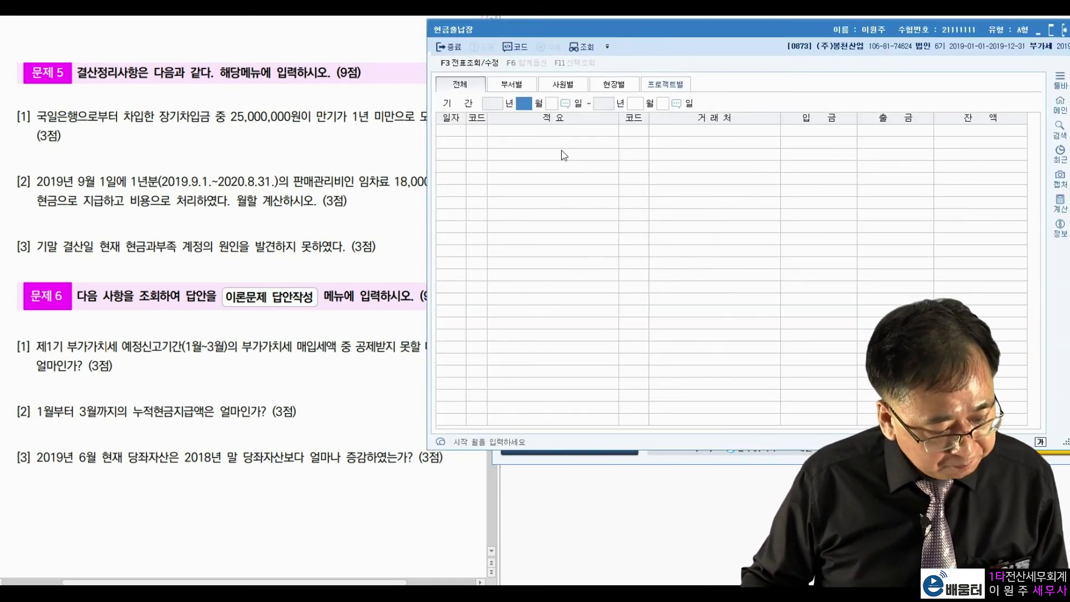
text(1)
key(Return)
key(Return)
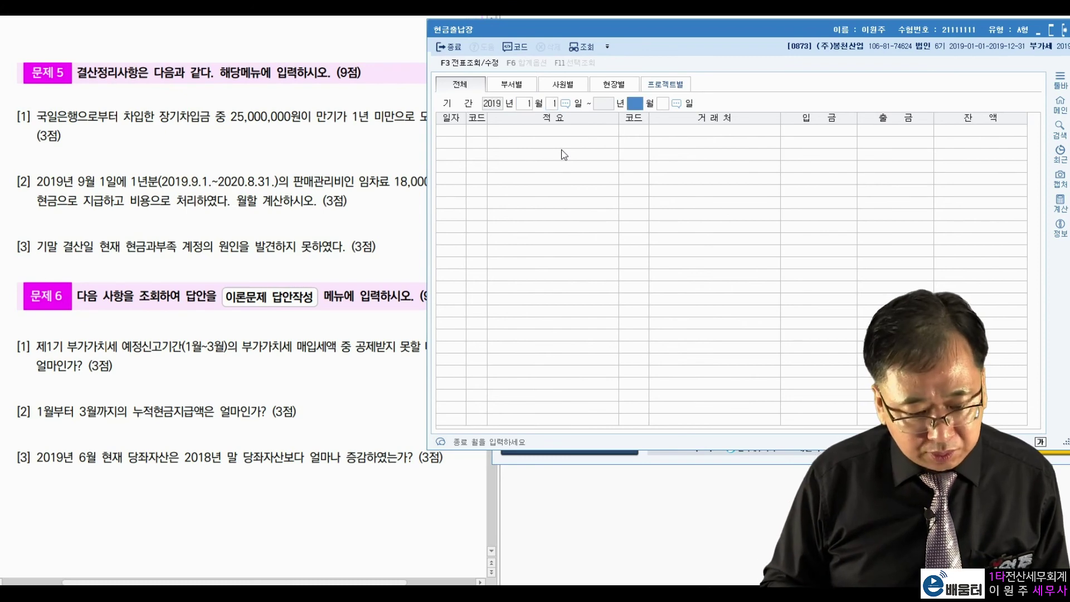
text(3)
key(Return)
key(Return)
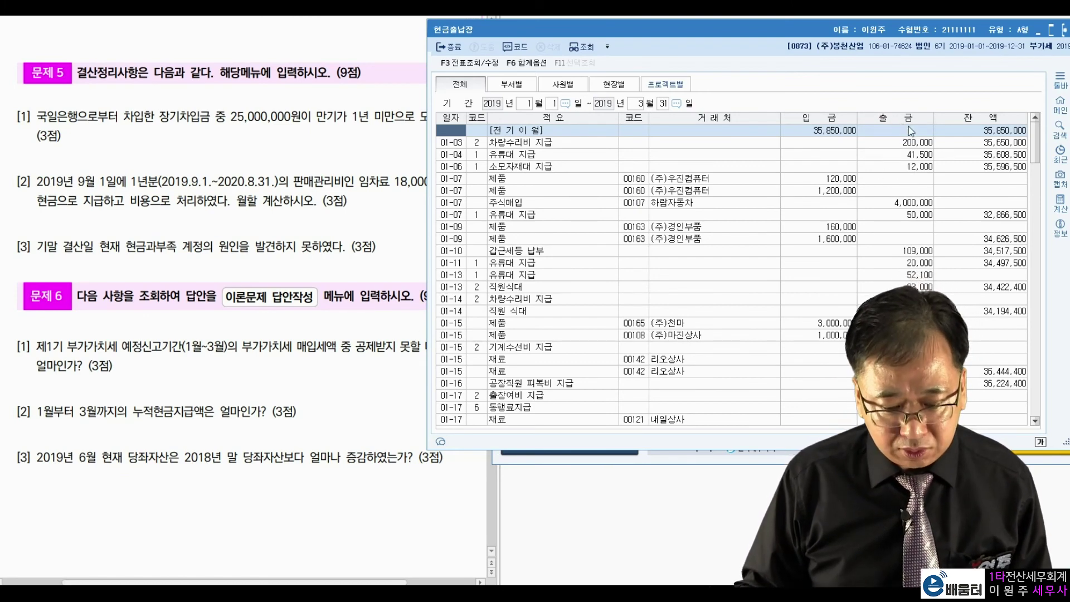
Step: Scroll to and inspect the 월계 and 누계 rows, then close the cash book
scroll(914, 201, down, 10)
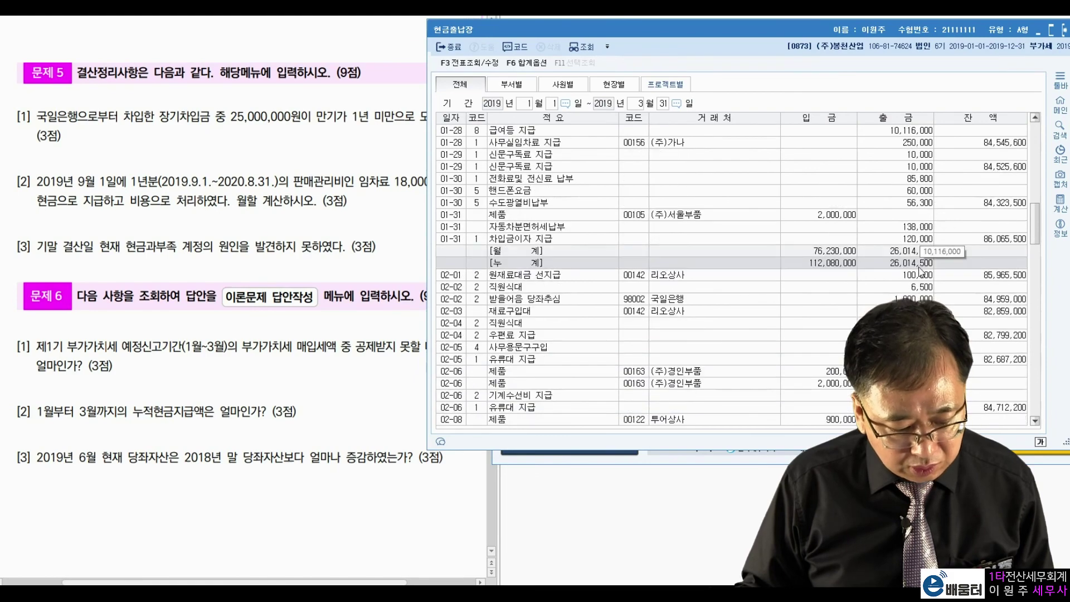
scroll(920, 268, down, 15)
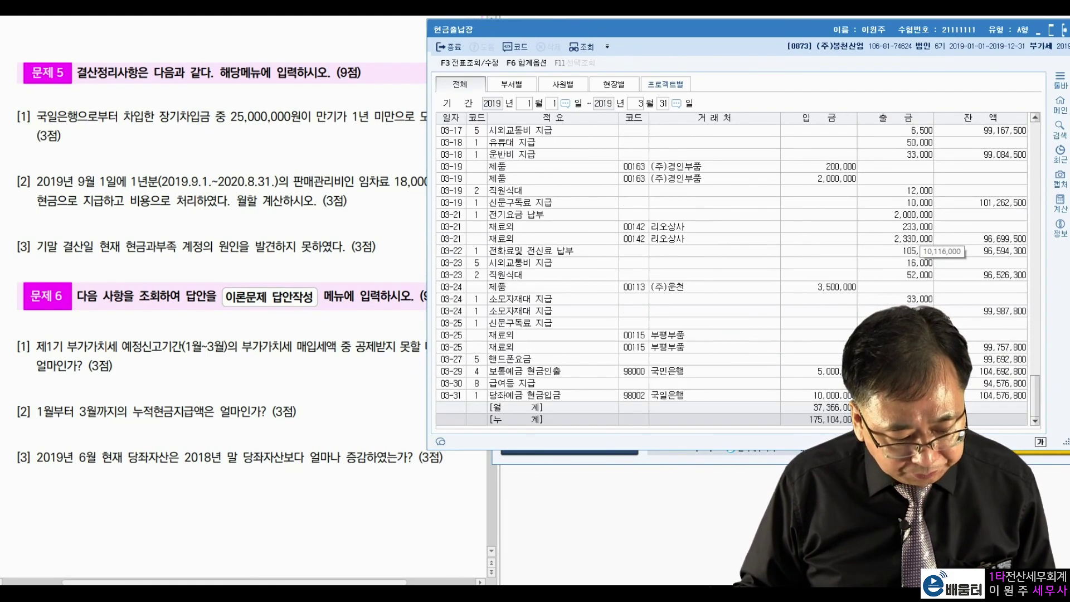
click(569, 408)
click(568, 422)
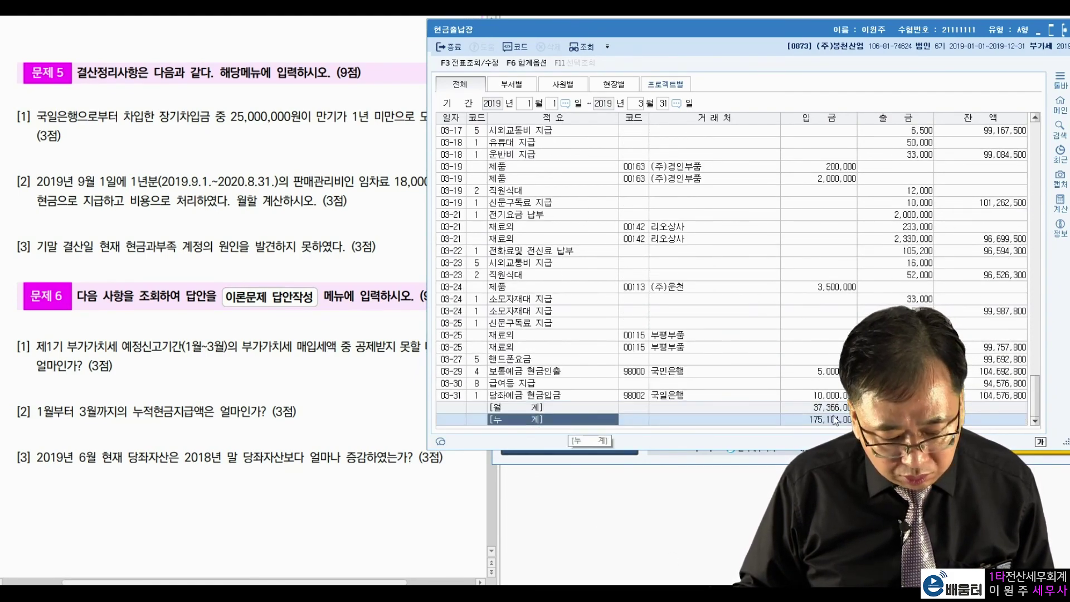
click(899, 420)
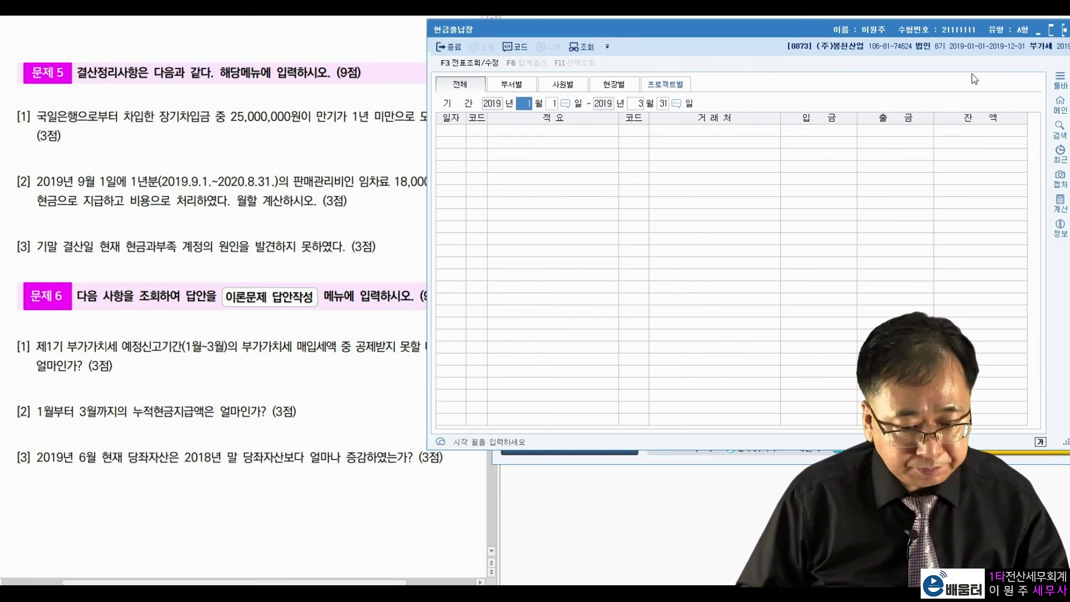
key(Escape)
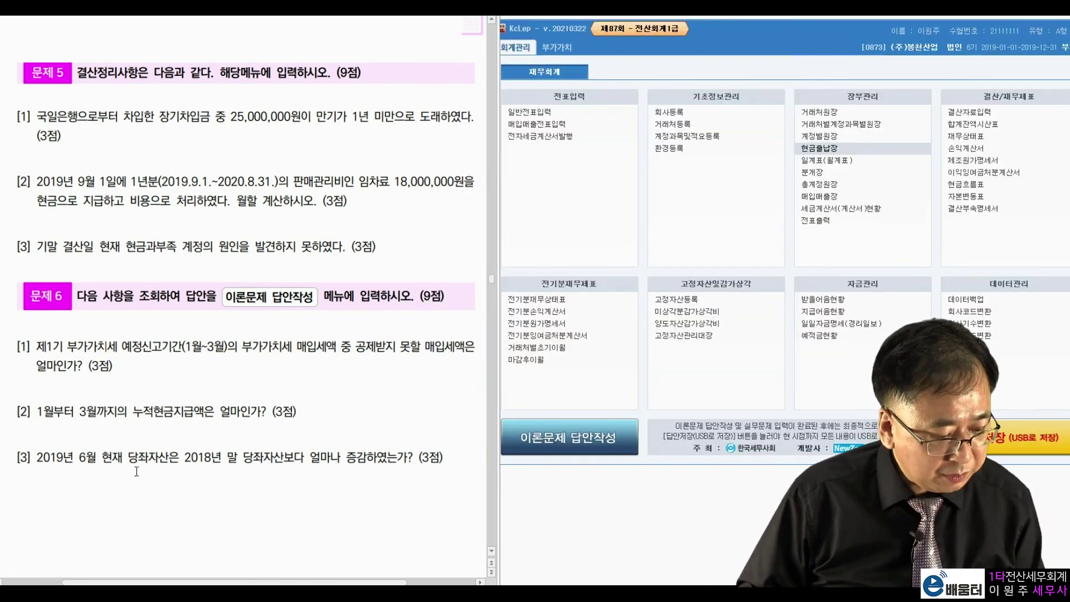
Step: Note question 3's June and 2018 wording, then load the 재무상태표 for month 06
drag(83, 457, 132, 457)
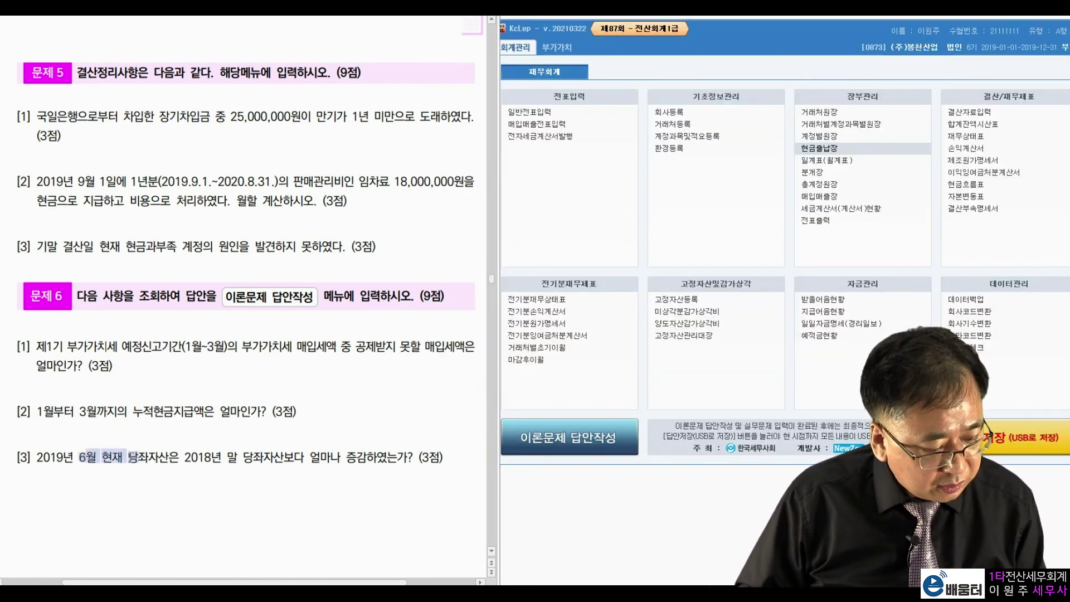
click(187, 456)
drag(185, 458, 214, 458)
click(255, 460)
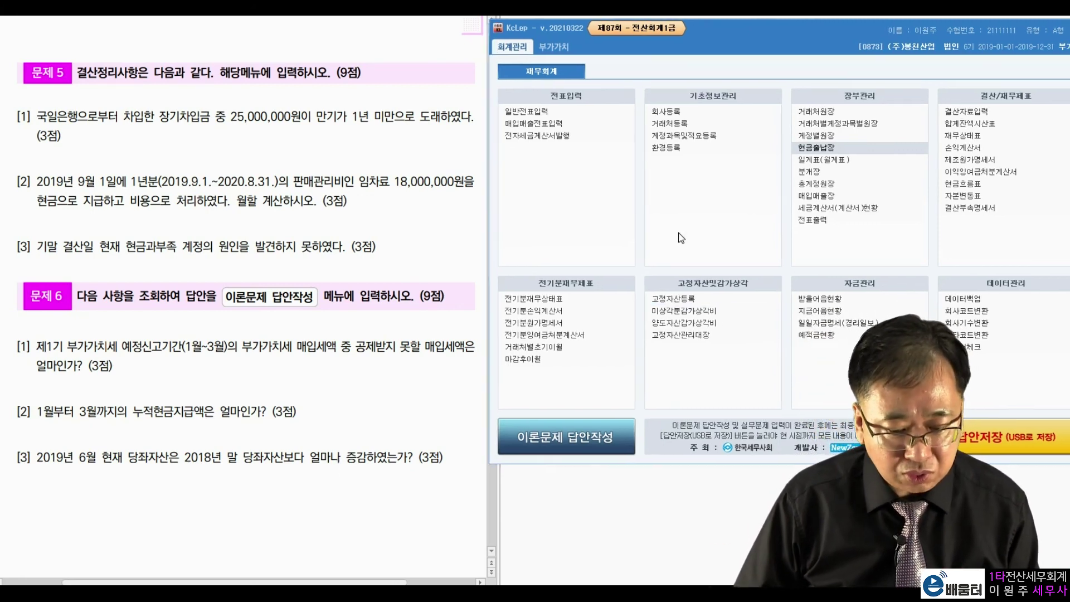
click(869, 246)
click(974, 140)
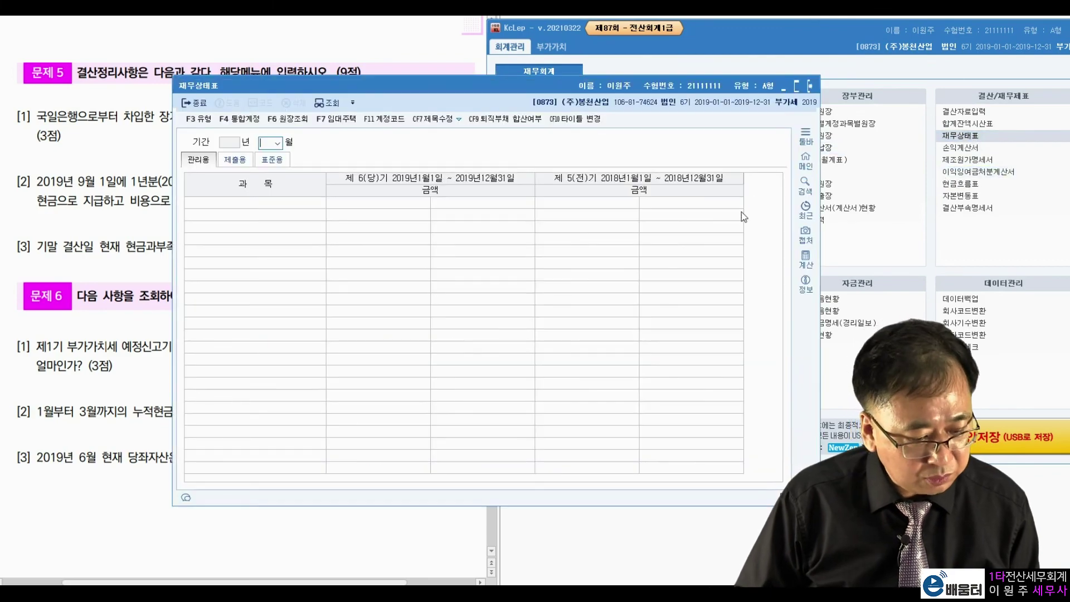
text(6)
key(Return)
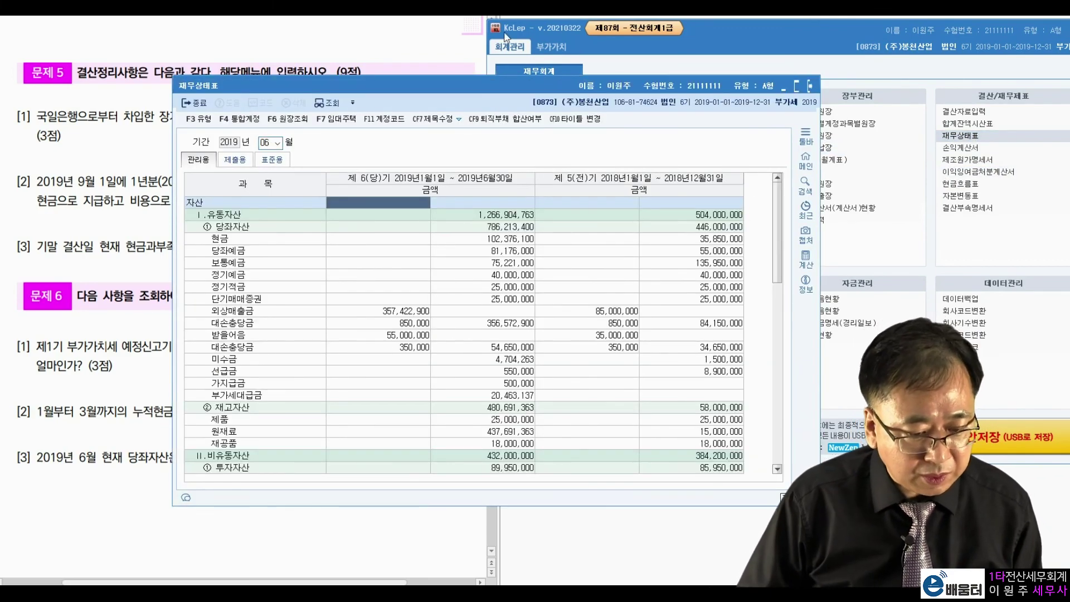
Step: Annotate 당좌자산 786,213,400 minus the 2018 figure 446,000,000, then clear the marks
drag(485, 90, 754, 46)
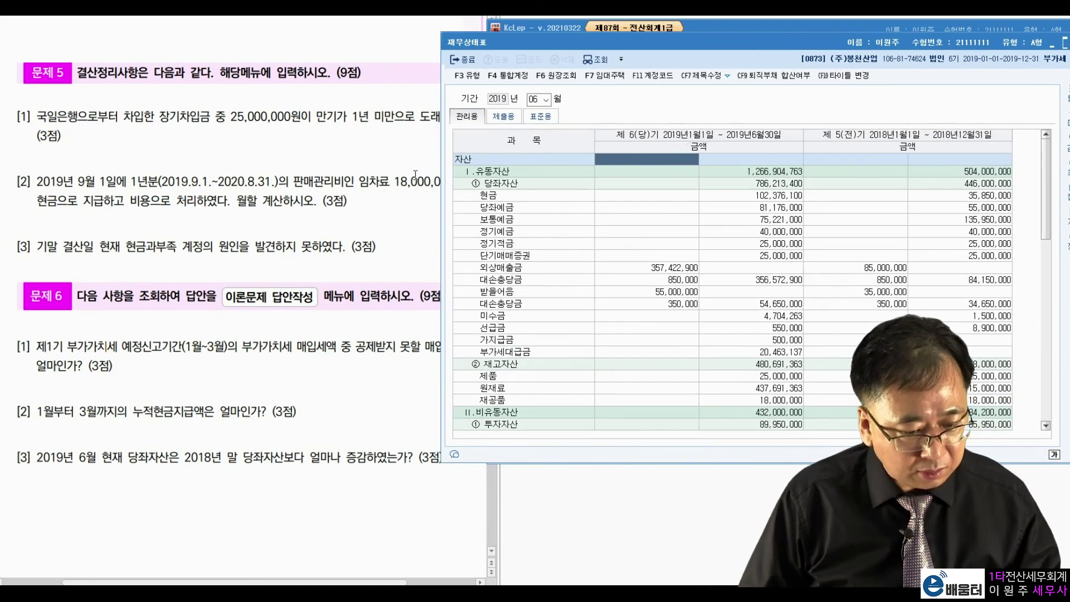
drag(524, 42, 575, 43)
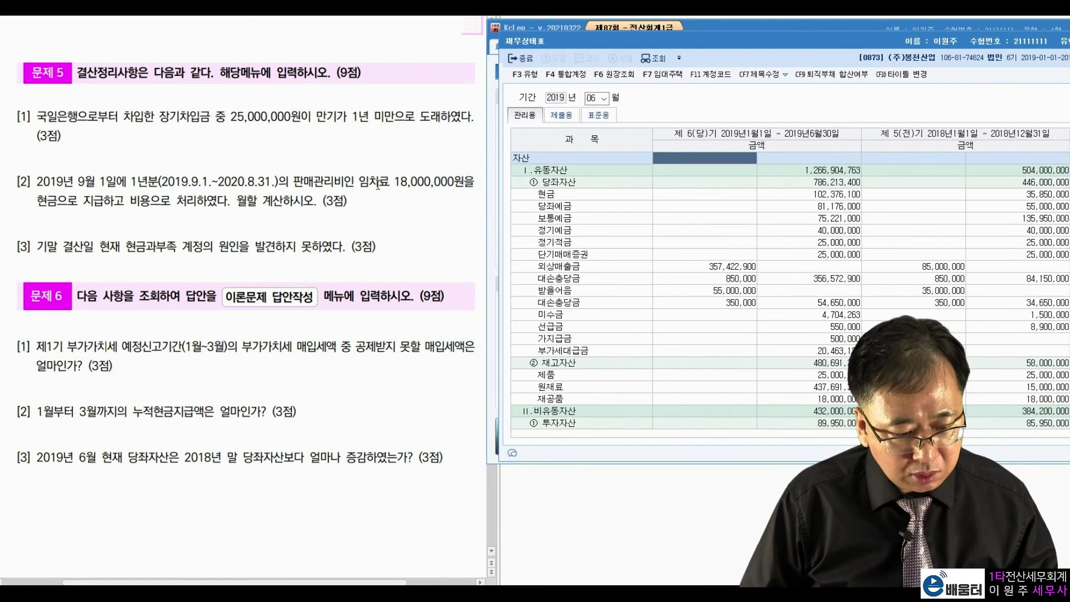
click(364, 216)
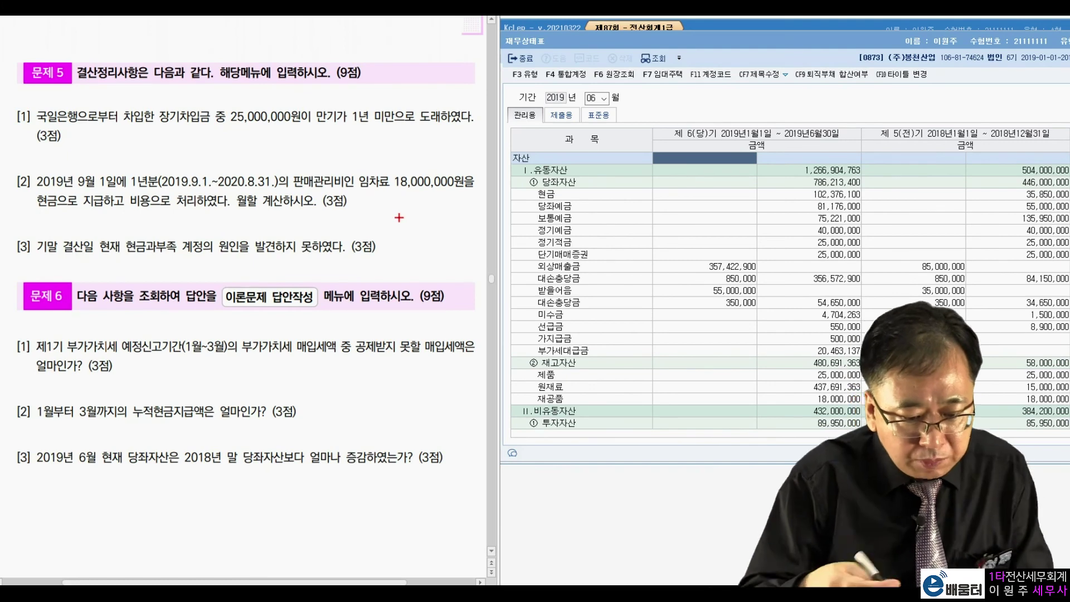
drag(569, 170, 576, 194)
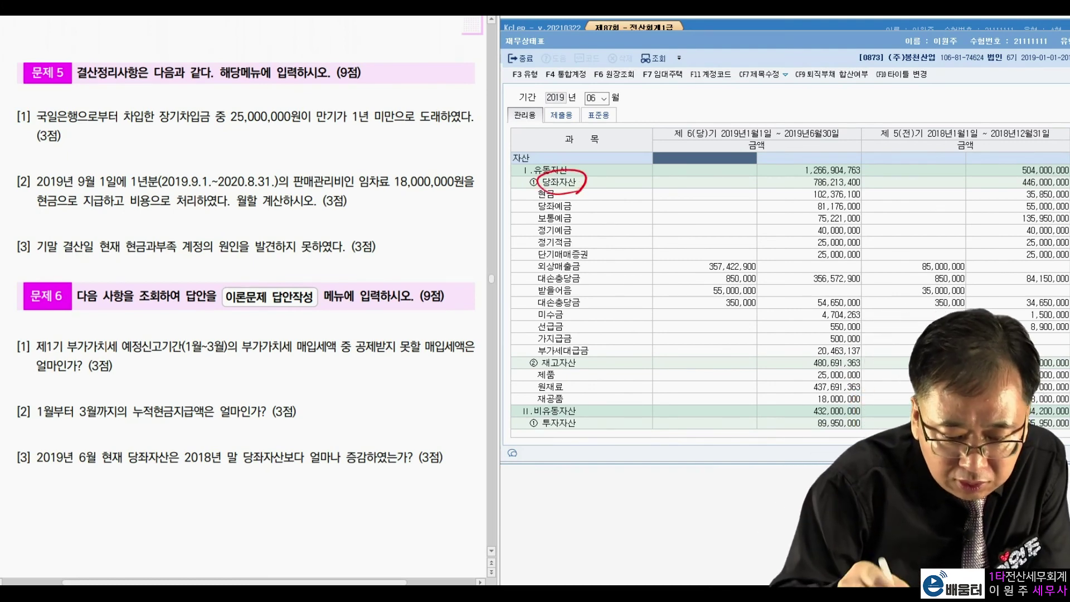
mouse_move(769, 194)
mouse_down()
mouse_move(854, 190)
mouse_move(839, 169)
mouse_move(775, 192)
mouse_up()
mouse_move(987, 191)
mouse_down()
mouse_move(1067, 187)
mouse_move(1034, 172)
mouse_move(985, 193)
mouse_up()
mouse_move(889, 180)
mouse_down()
mouse_move(971, 178)
mouse_move(914, 201)
mouse_move(941, 184)
mouse_up()
drag(916, 193, 937, 192)
click(948, 221)
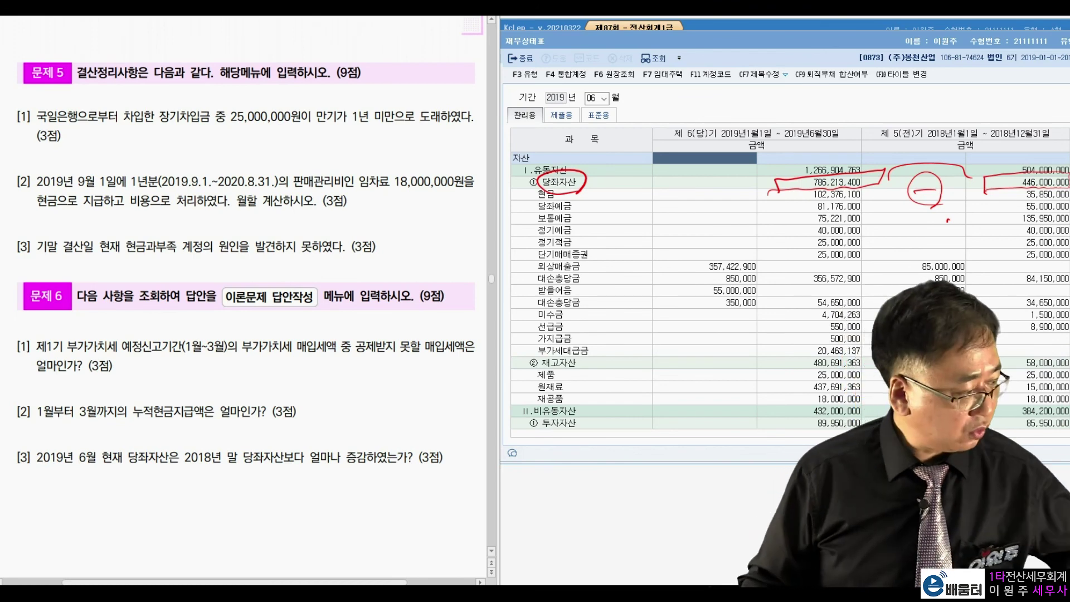
drag(907, 45, 824, 53)
key(Escape)
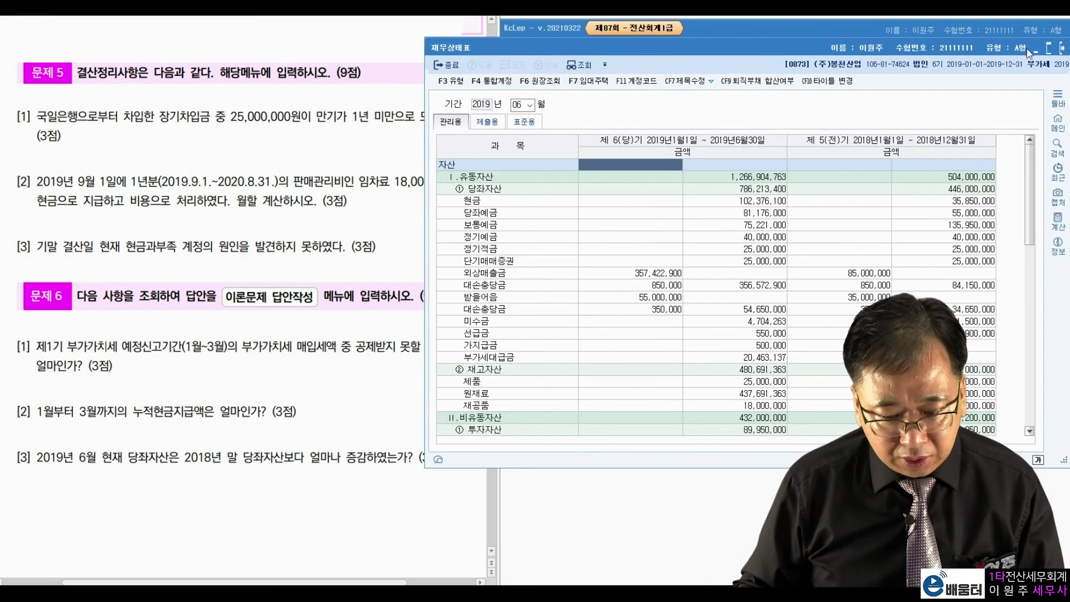
Step: Close the balance sheet and leftover 매입매출전표입력 window, then open 이론답안작성
click(1059, 48)
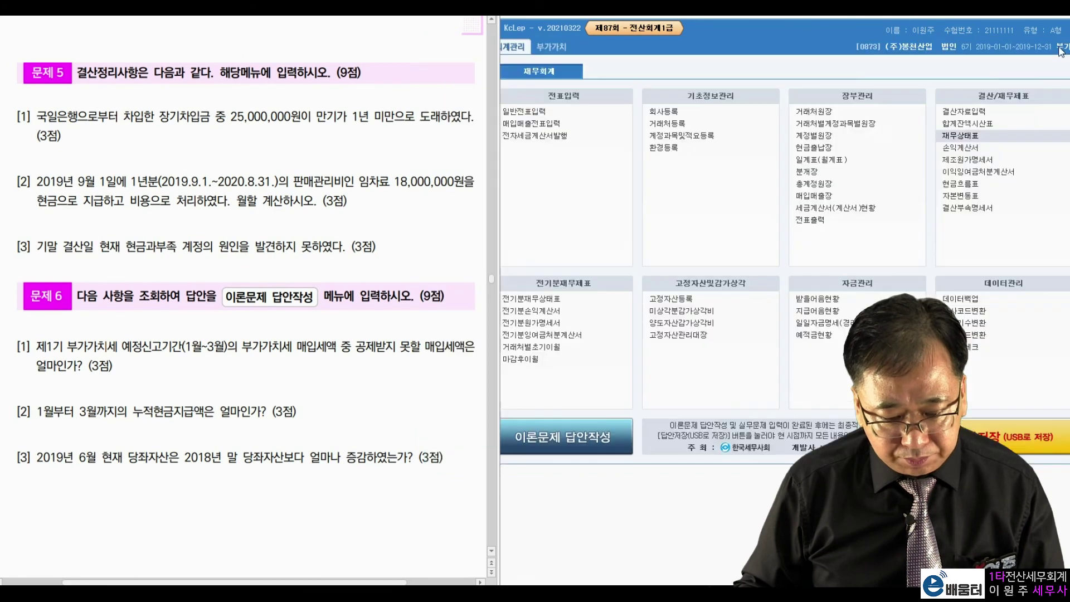
click(565, 446)
click(591, 311)
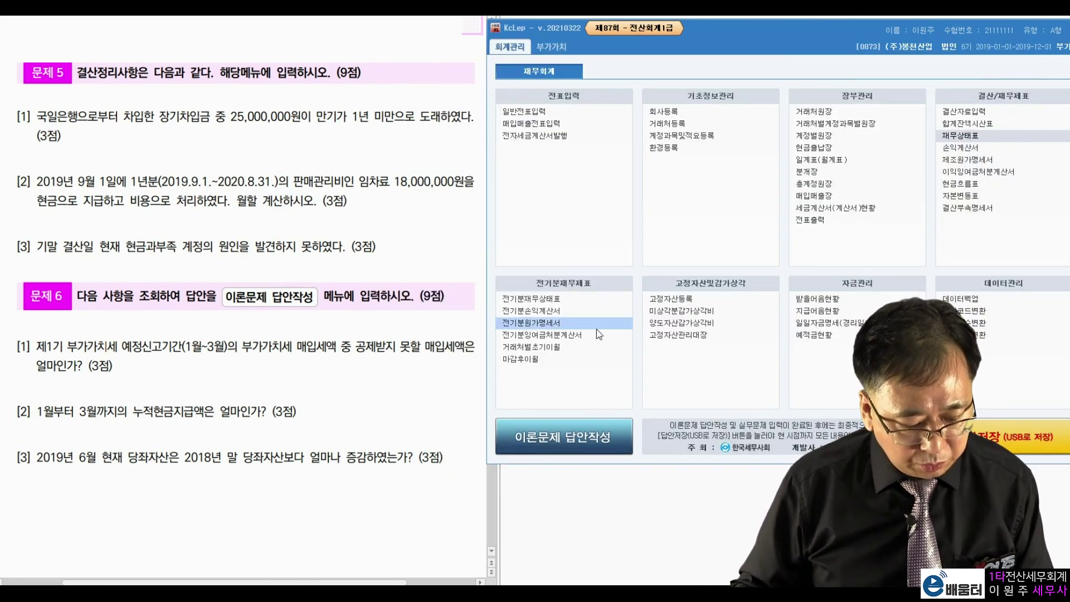
key(alt+Tab)
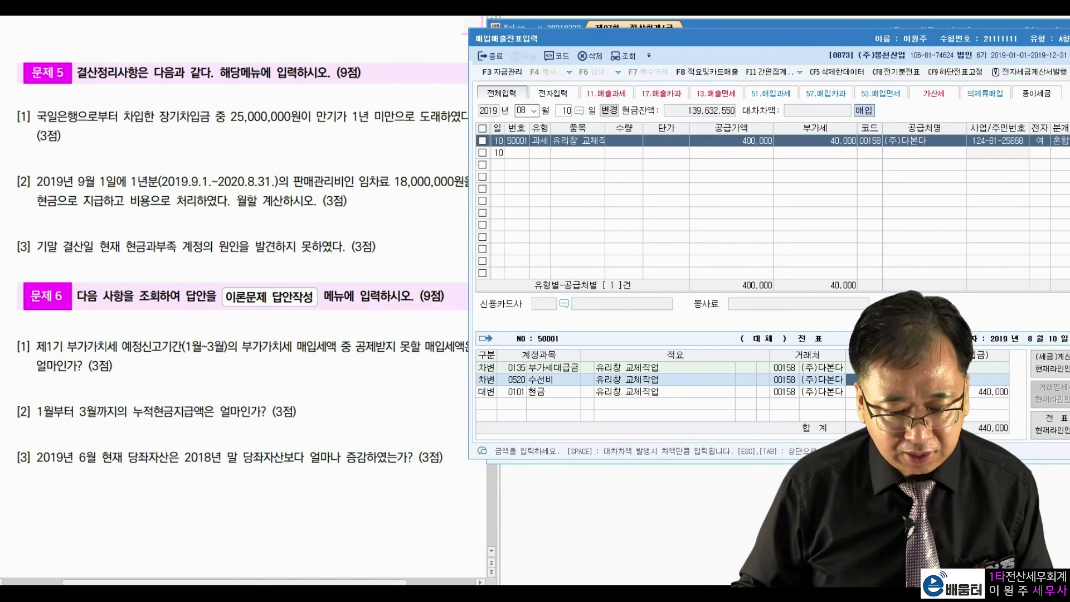
key(Escape)
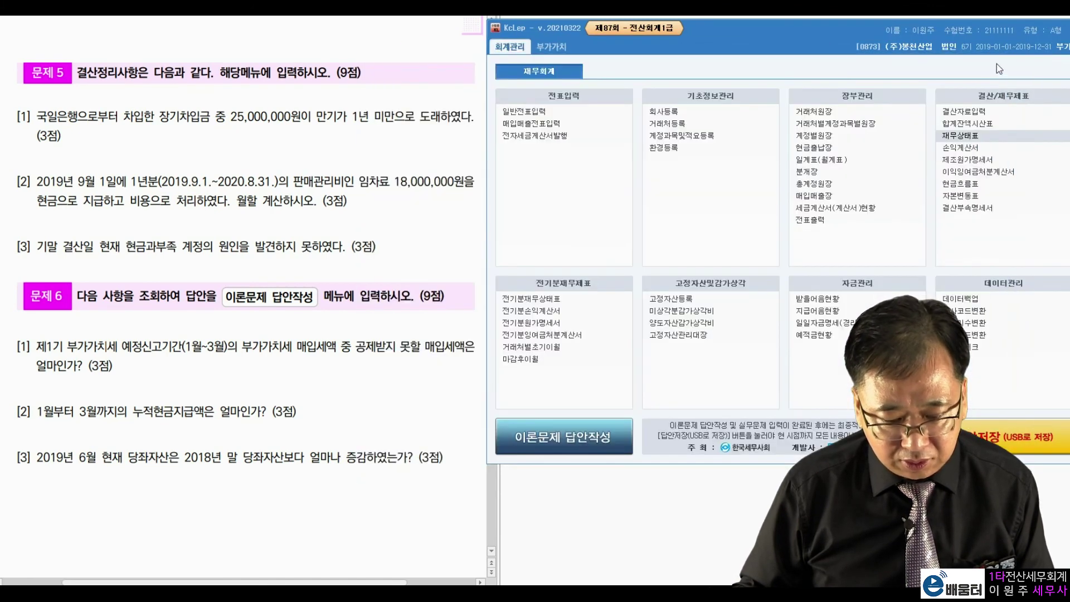
click(624, 432)
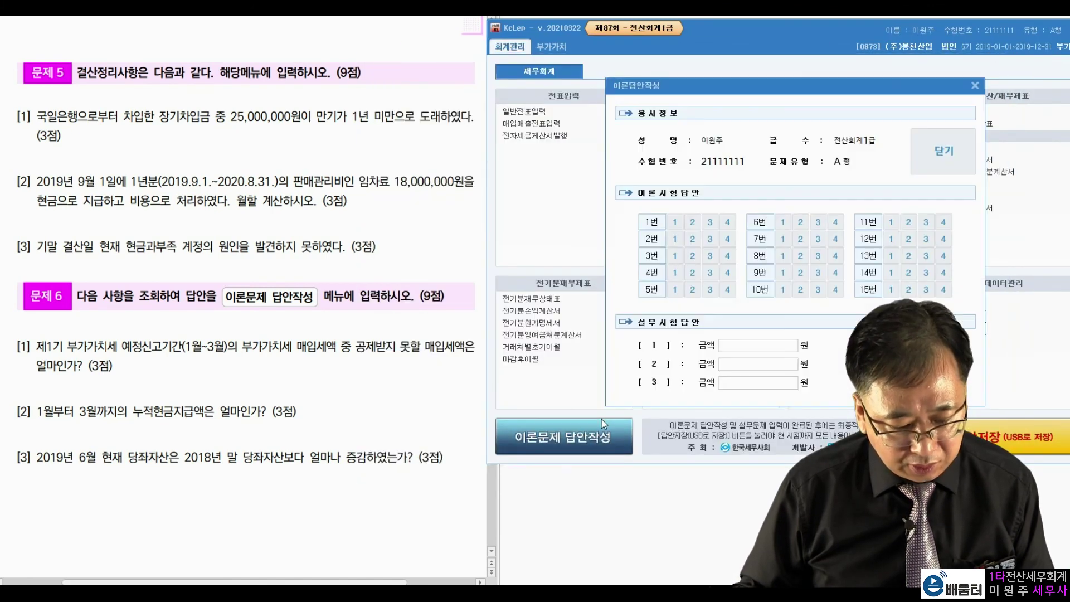
Step: Mark theory answers 4, 3, 2, 3, 3 for questions 1–5
click(727, 223)
click(711, 240)
click(693, 258)
click(707, 274)
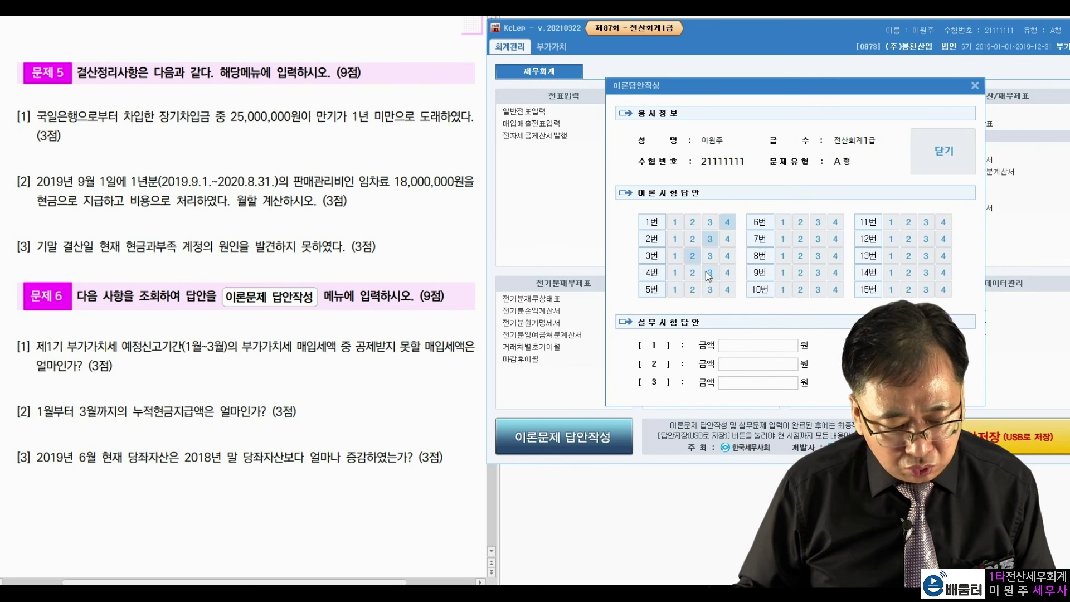
click(715, 289)
Step: Enter Problem 6 amounts 800,000, 70,527,200 and 340,213,400
click(742, 347)
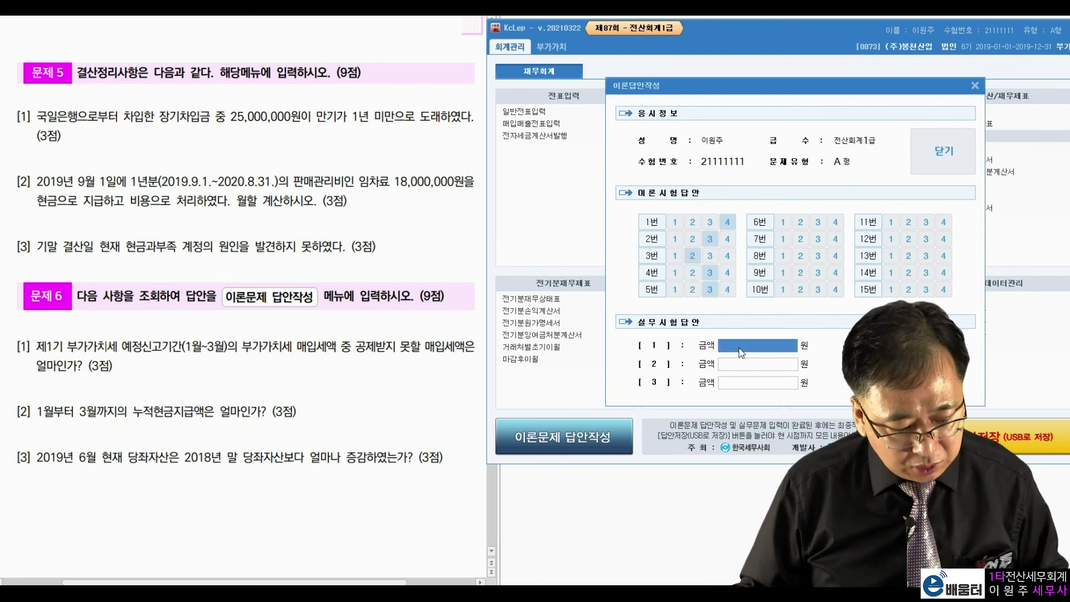
text(800,000)
key(Return)
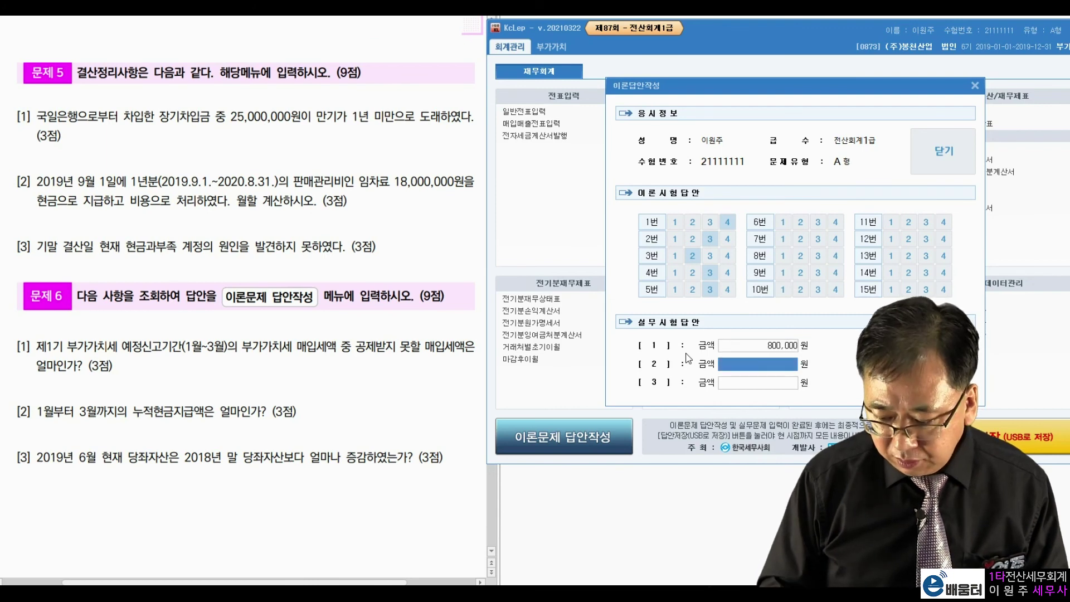
text(70,527,)
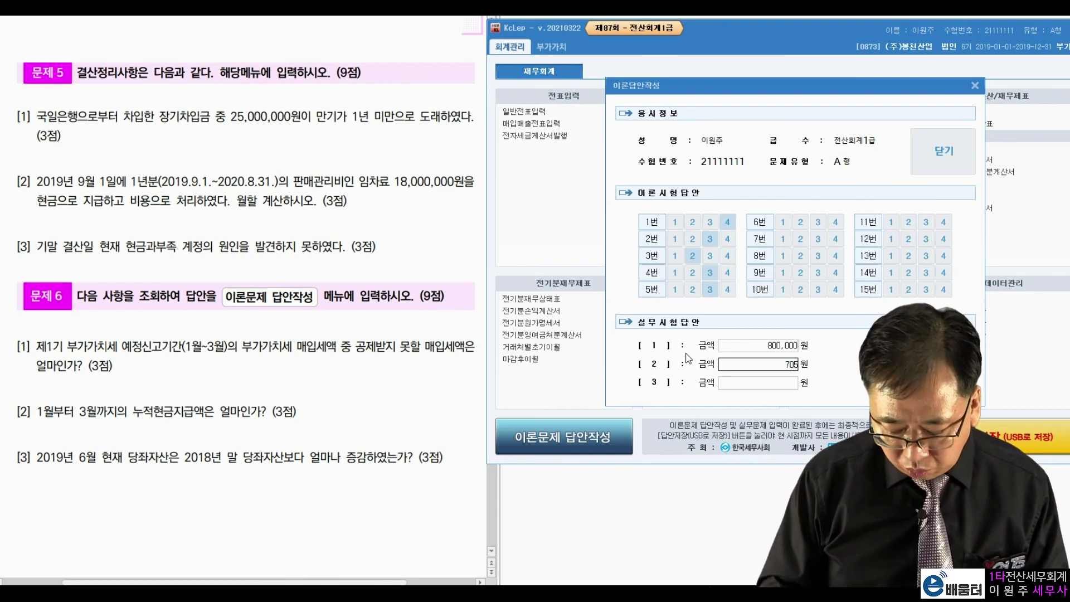
text(200)
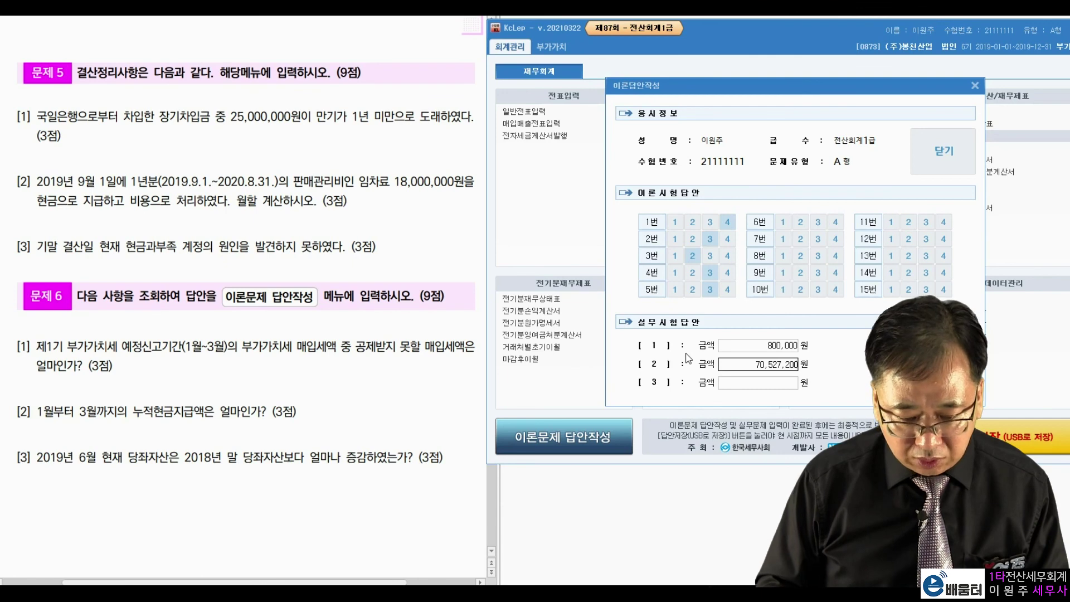
key(Return)
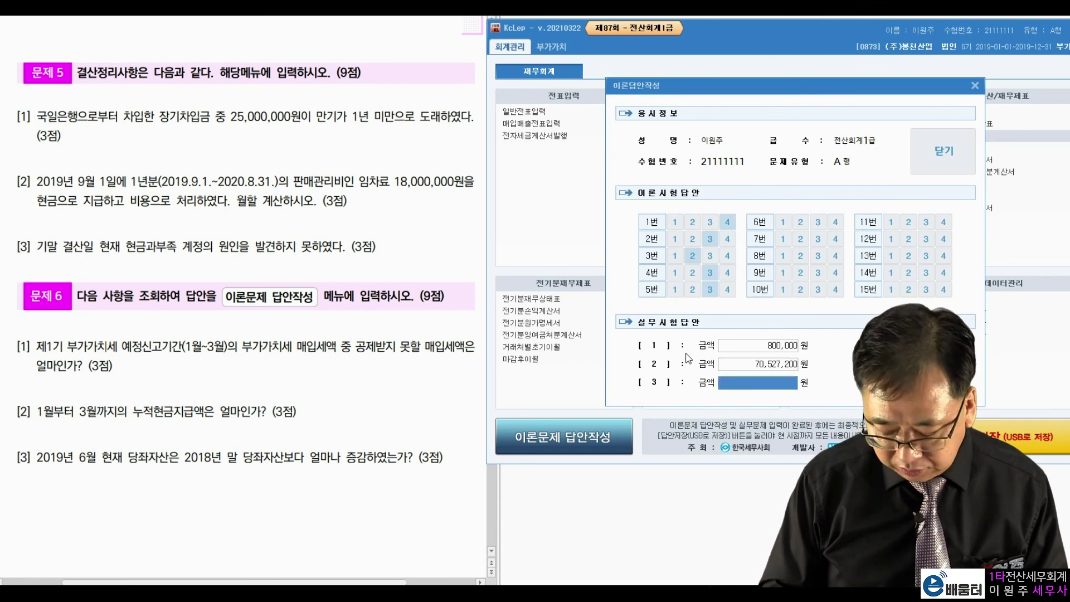
text(340,213)
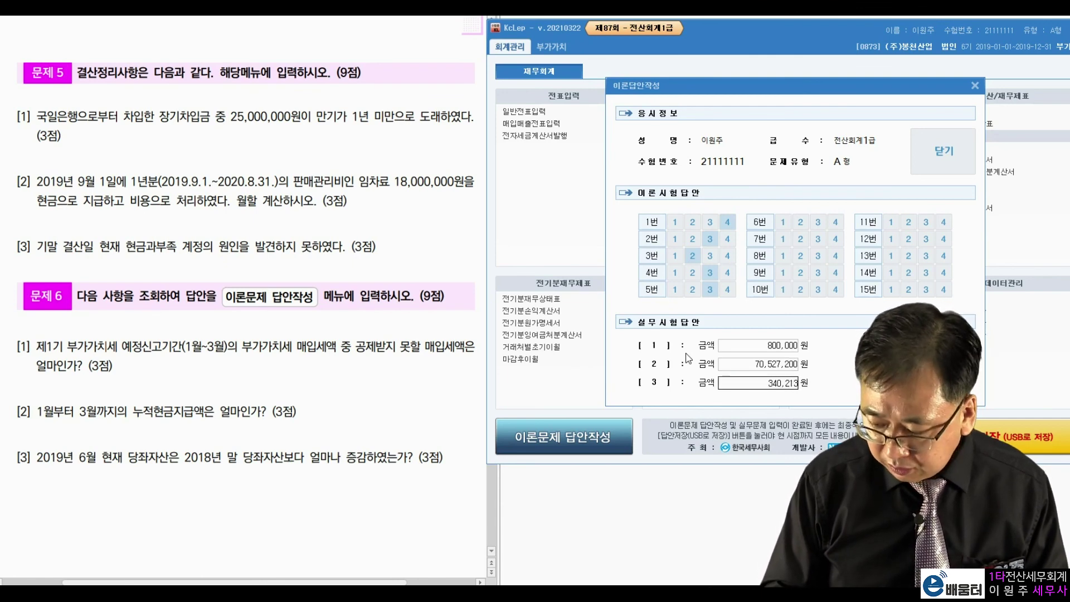
text(,400)
key(Return)
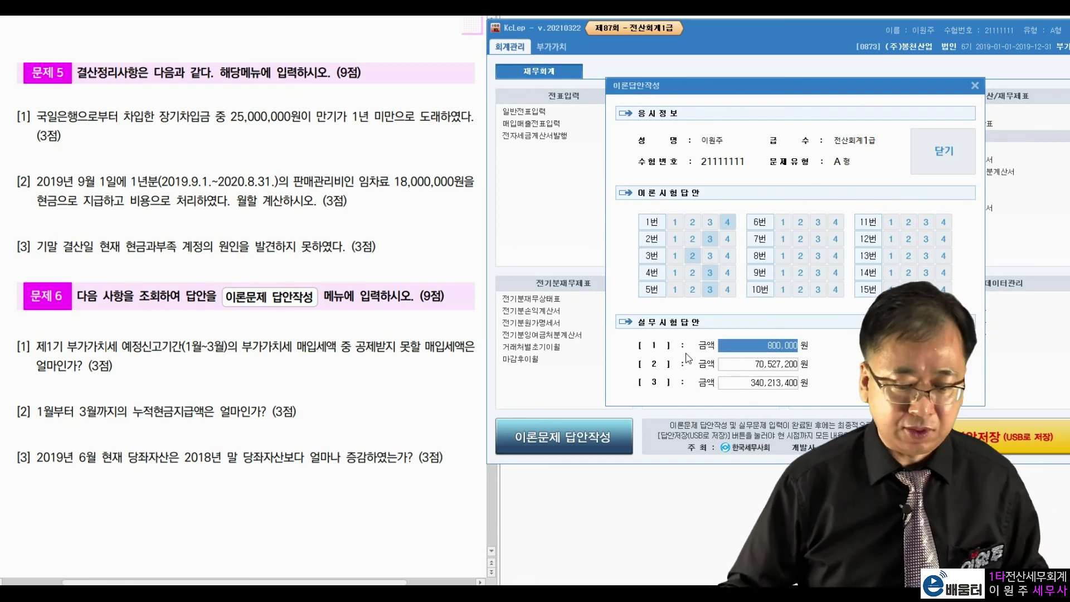
Step: Close the answer form and save the exam answers
click(951, 155)
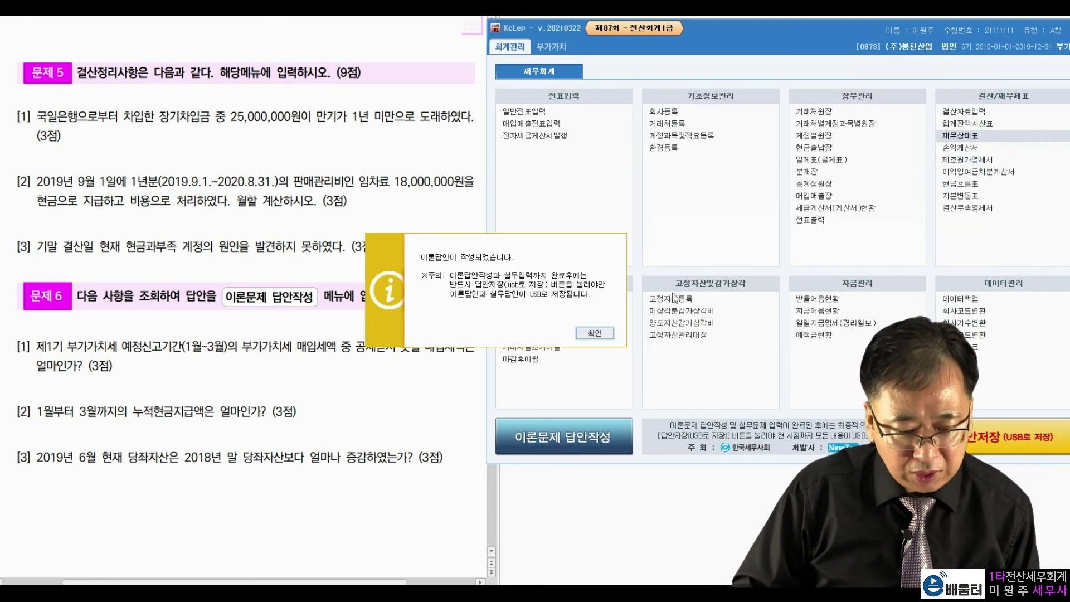
click(607, 334)
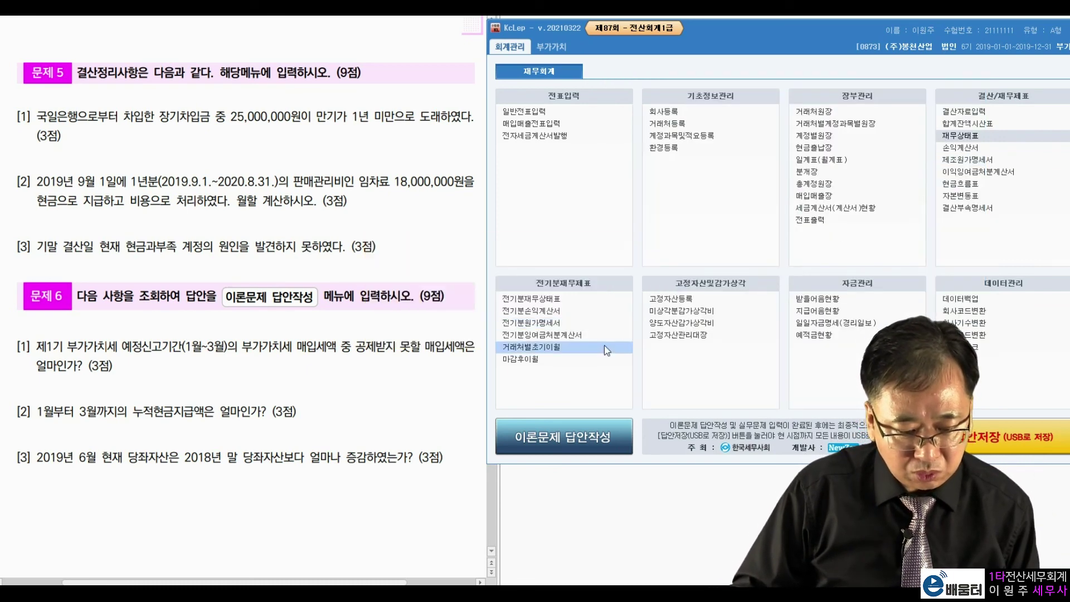
click(997, 447)
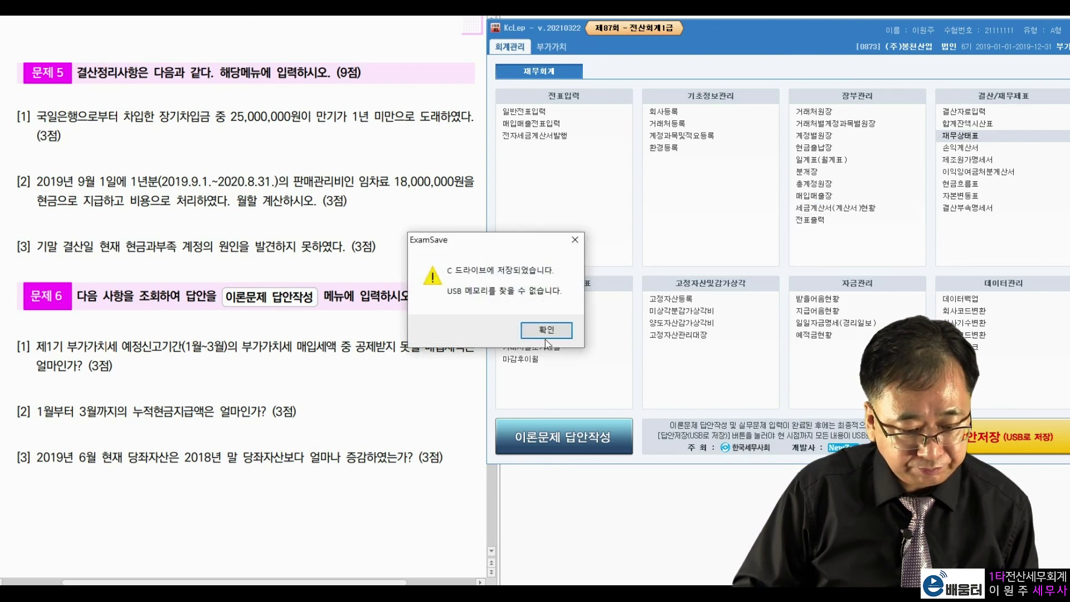
click(560, 321)
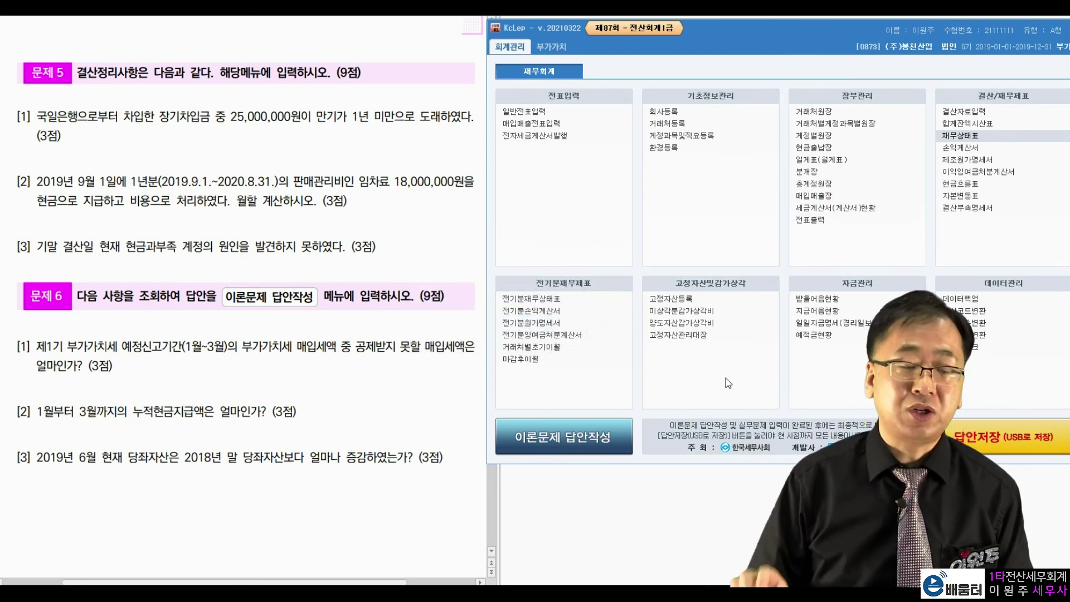